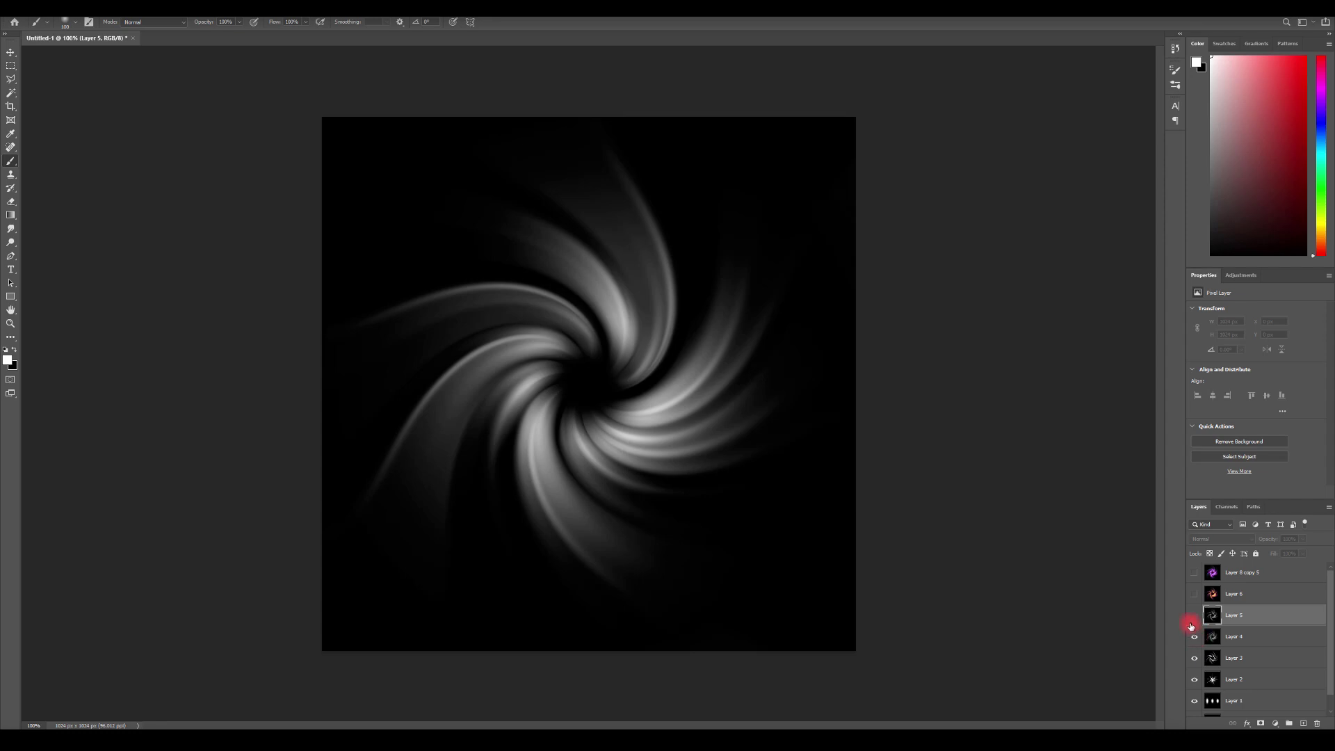
- Toggle the visibility of Layer 5, Layer 6 and the purple top layer to compare the greyscale and coloured swirls
click(1194, 616)
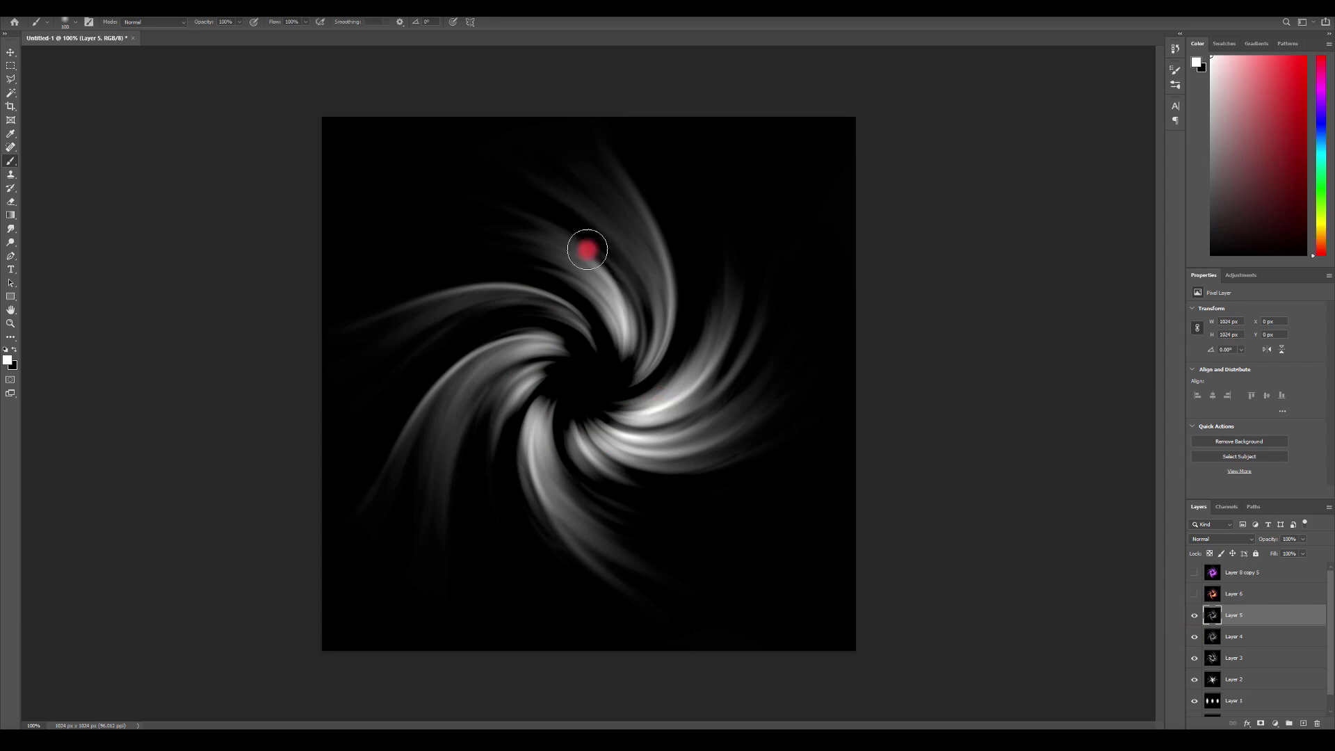
click(1195, 594)
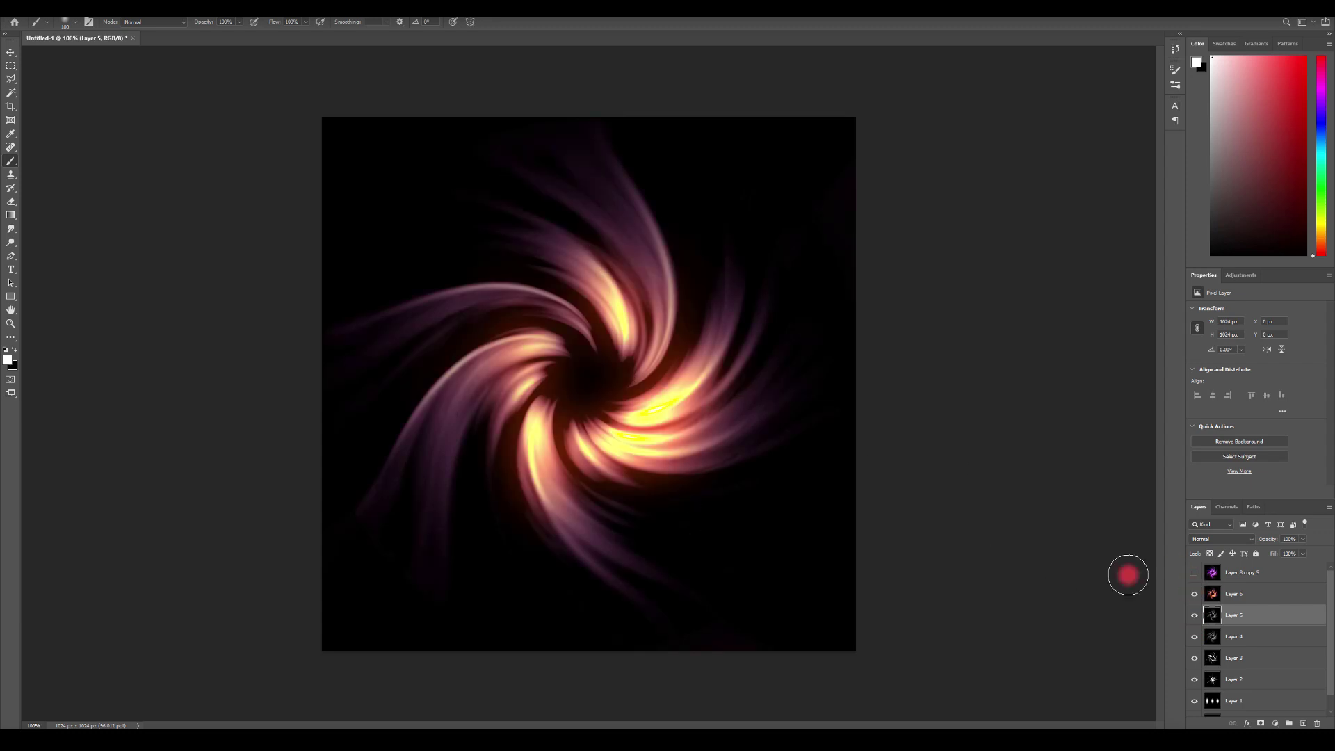
click(1195, 573)
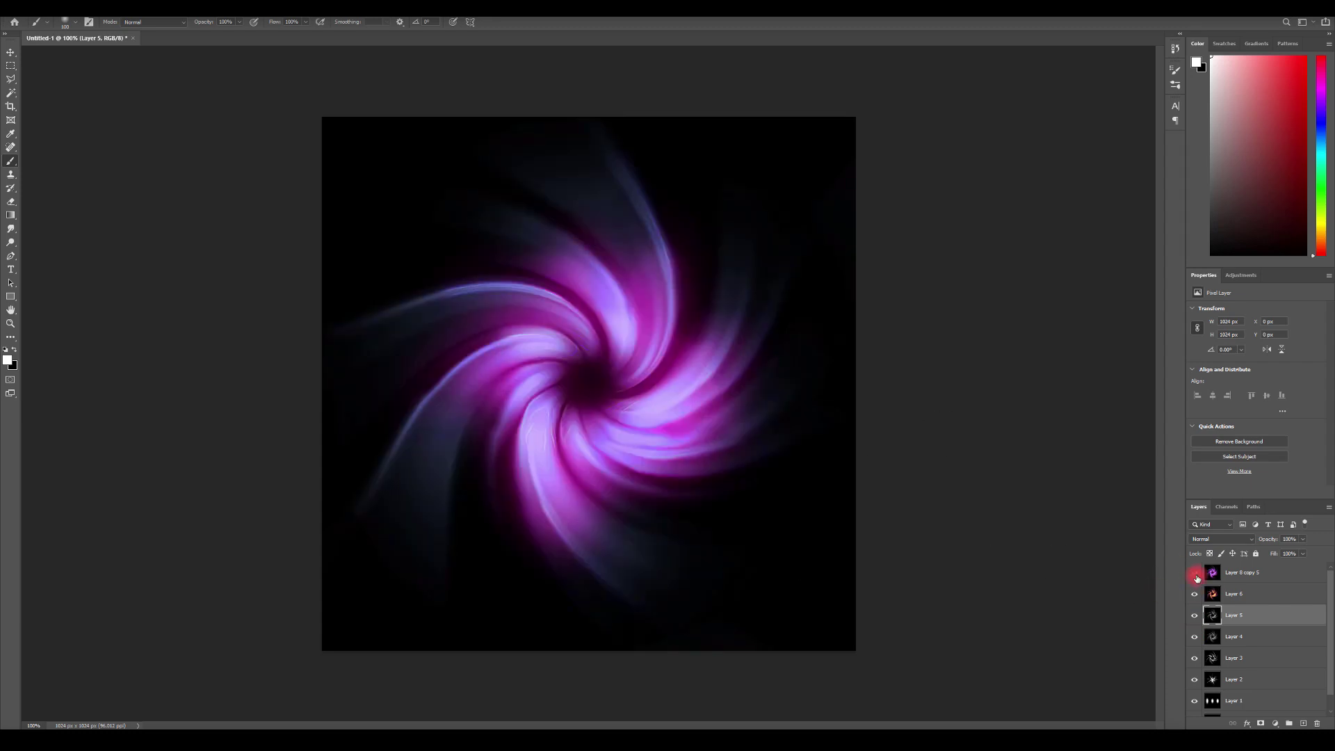
click(1195, 575)
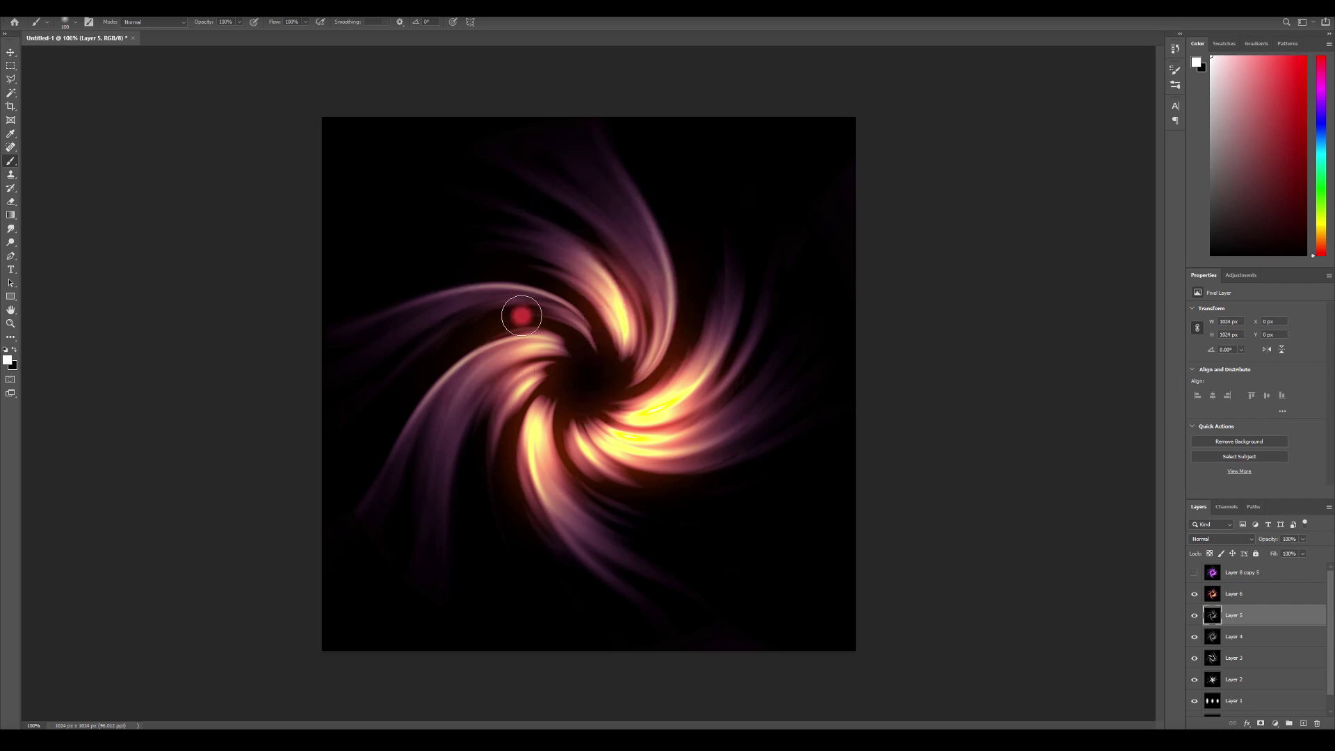
click(1196, 595)
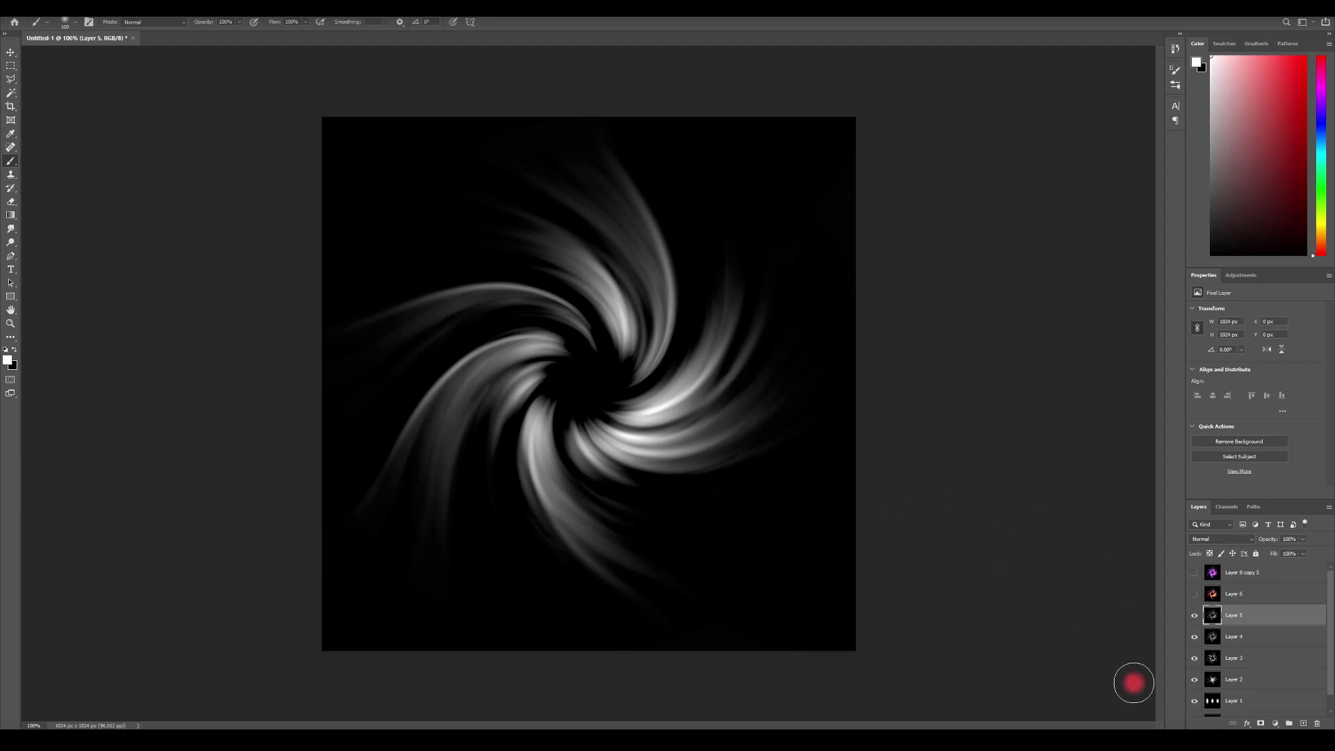
- Hide Layers 5, 4 and 3 to view the starburst stage, and show the three layers again
click(1193, 616)
click(1193, 637)
click(1195, 658)
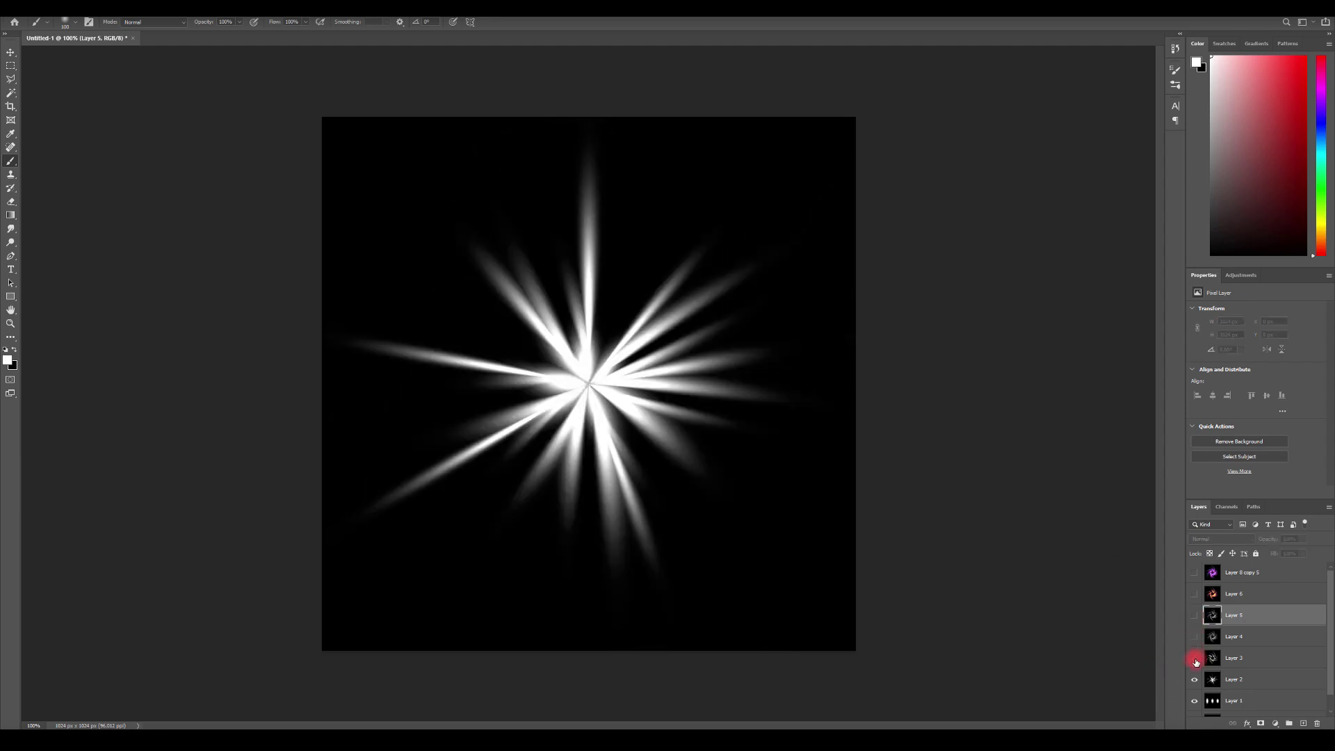
click(1195, 658)
click(1195, 637)
click(1194, 615)
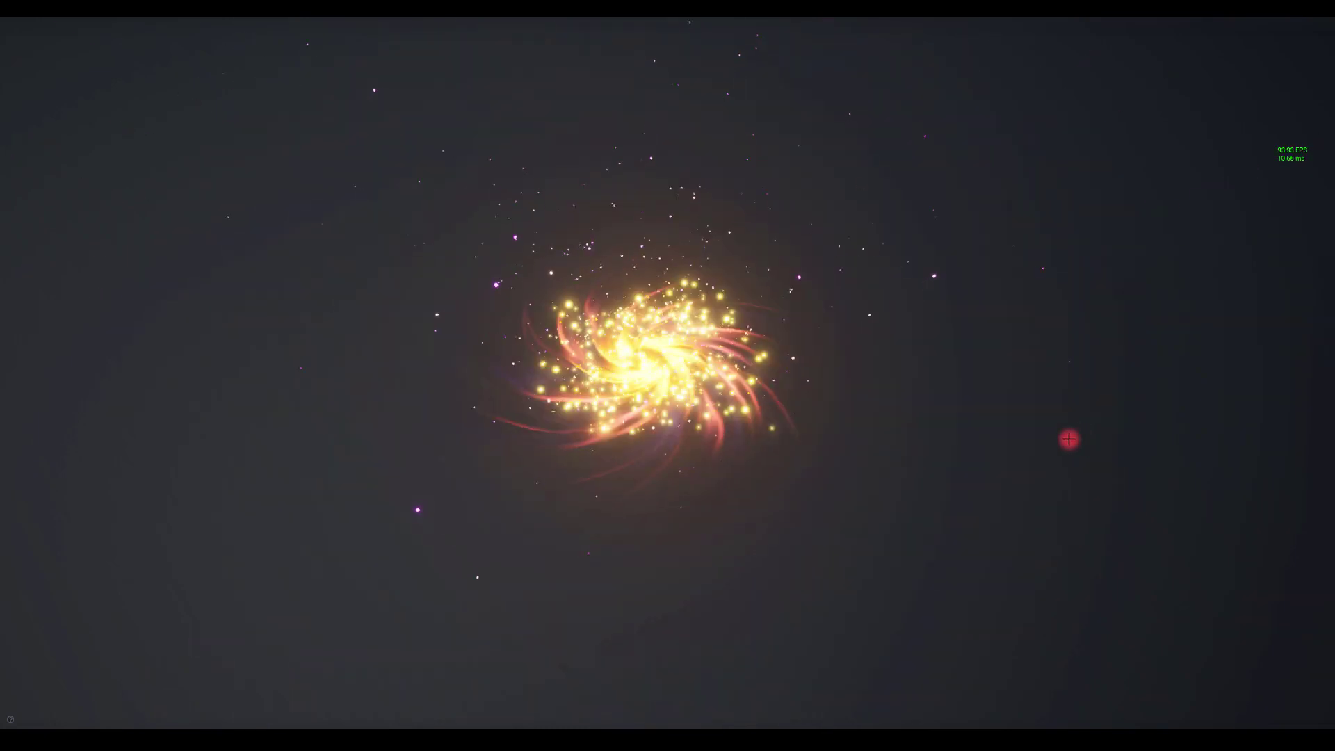
- Switch to Substance Designer and add a Waveform 1 node to the empty Circle_tutorial_part_4 graph
key(alt+Tab)
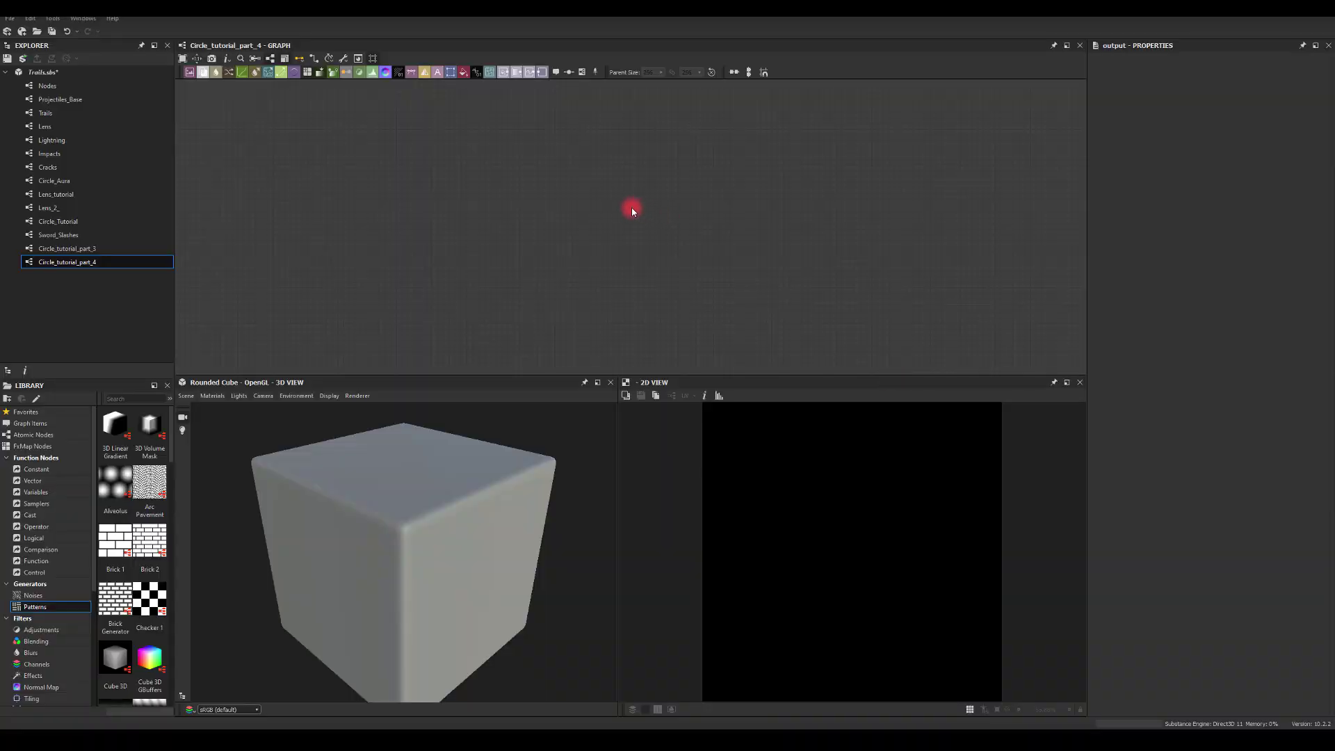
key(space)
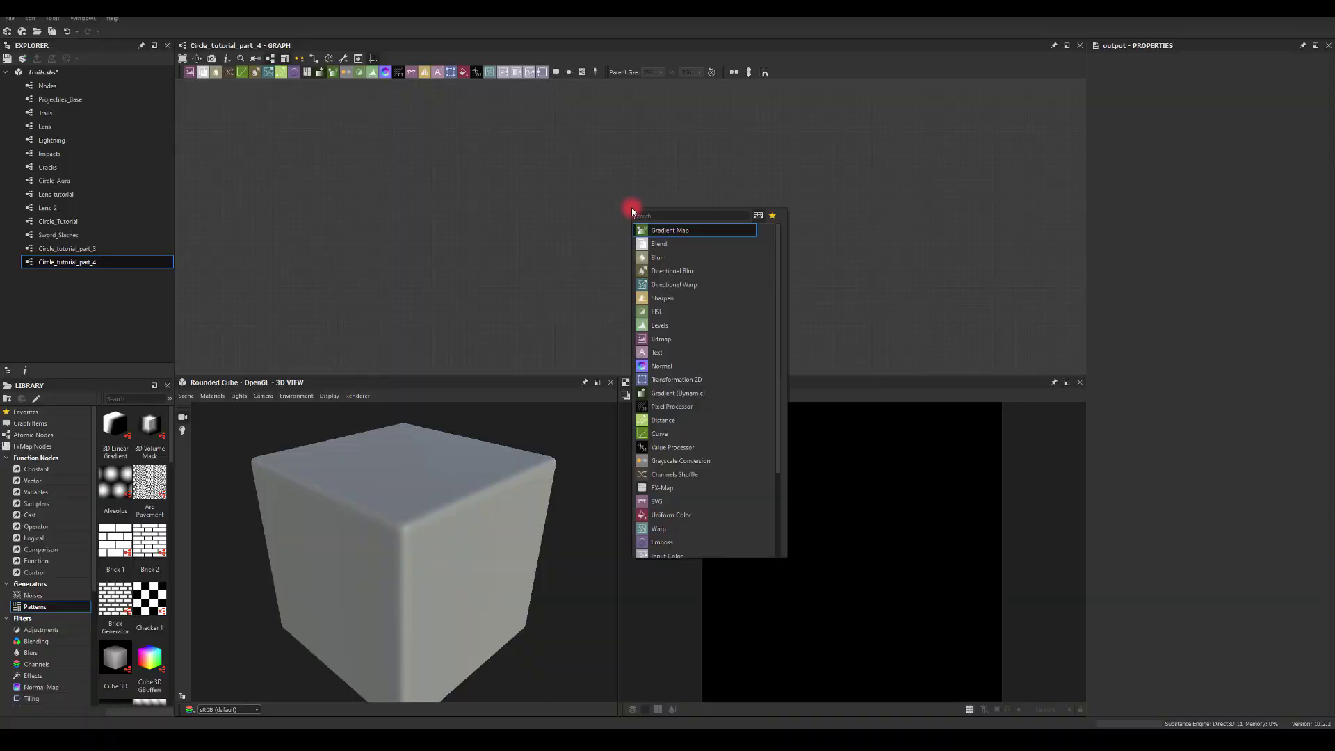
text(wa)
click(675, 258)
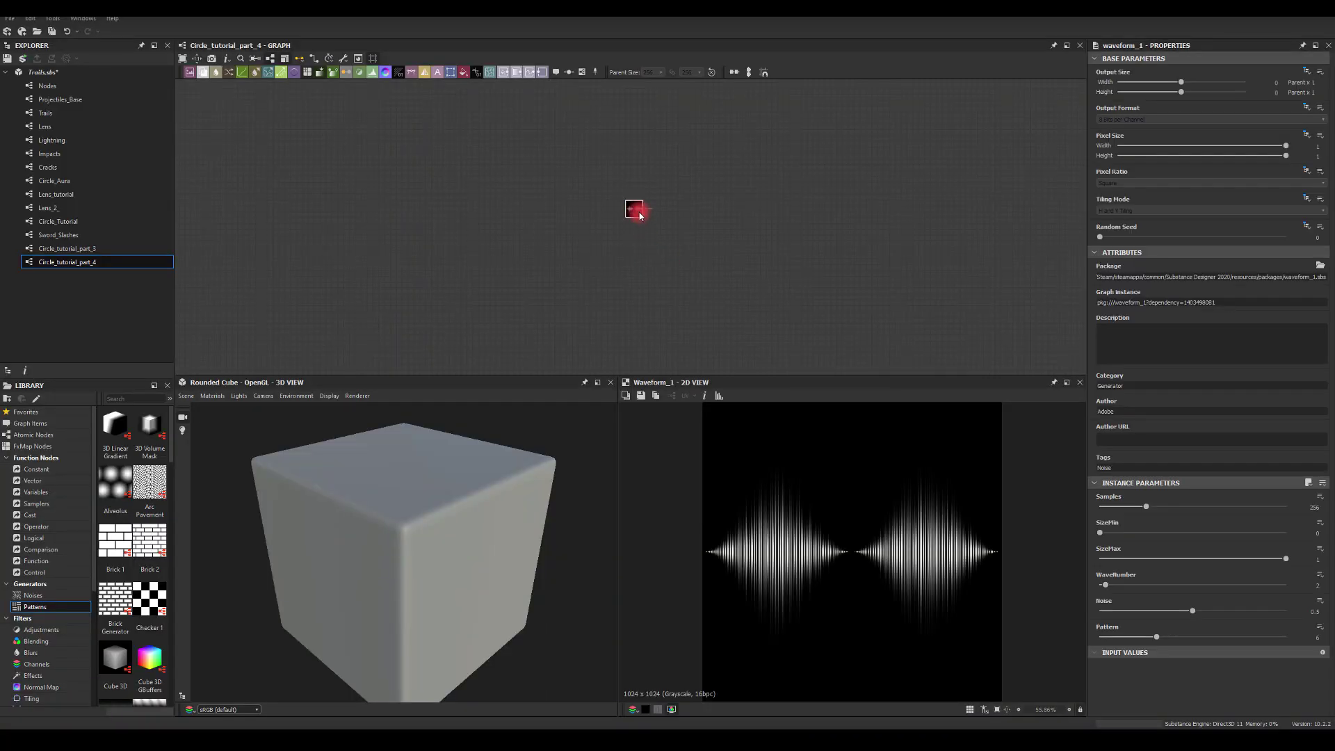
alt+right_drag(639, 216, 1121, 591)
middle_drag(530, 212, 698, 312)
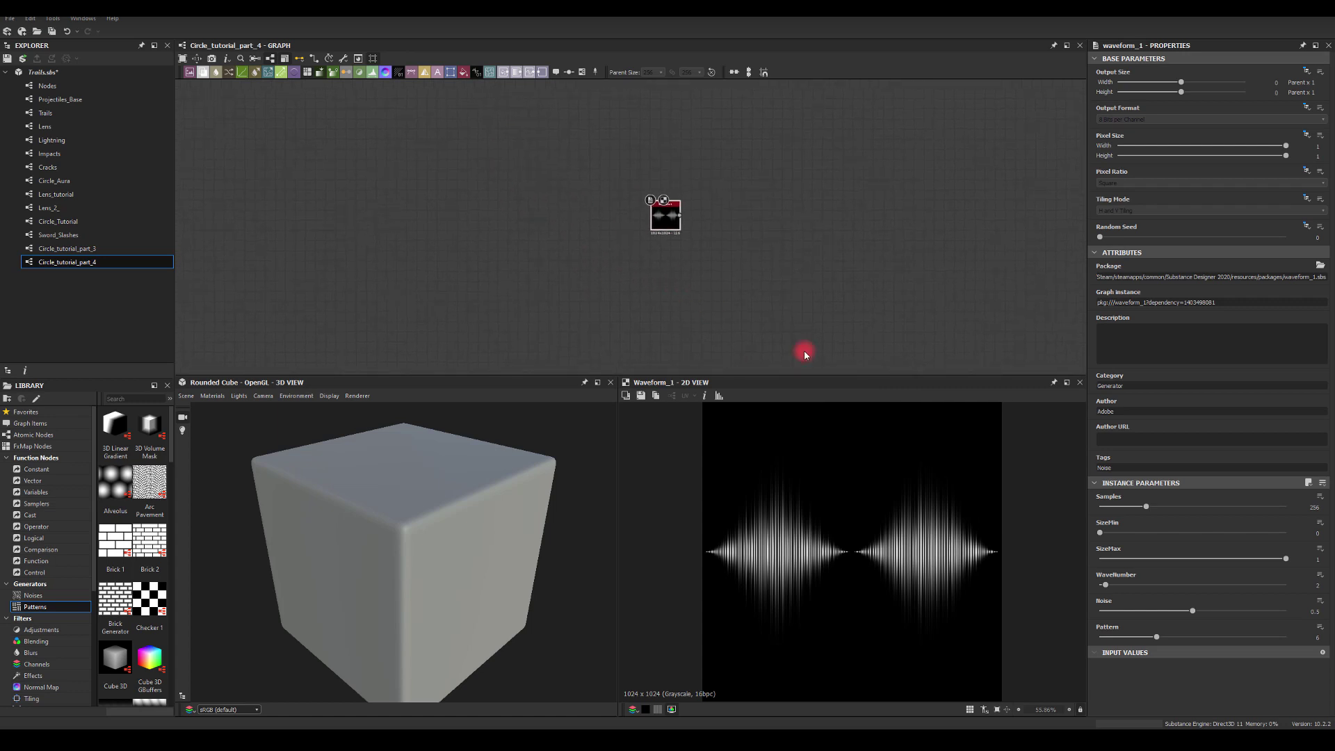
- Set the Waveform 1 node's Samples to 3 and its SizeMin to 0.5
mouse_move(1182, 617)
mouse_down()
mouse_move(1147, 609)
mouse_move(1176, 610)
mouse_up()
click(1311, 609)
drag(1295, 508, 1325, 508)
text(3)
key(Return)
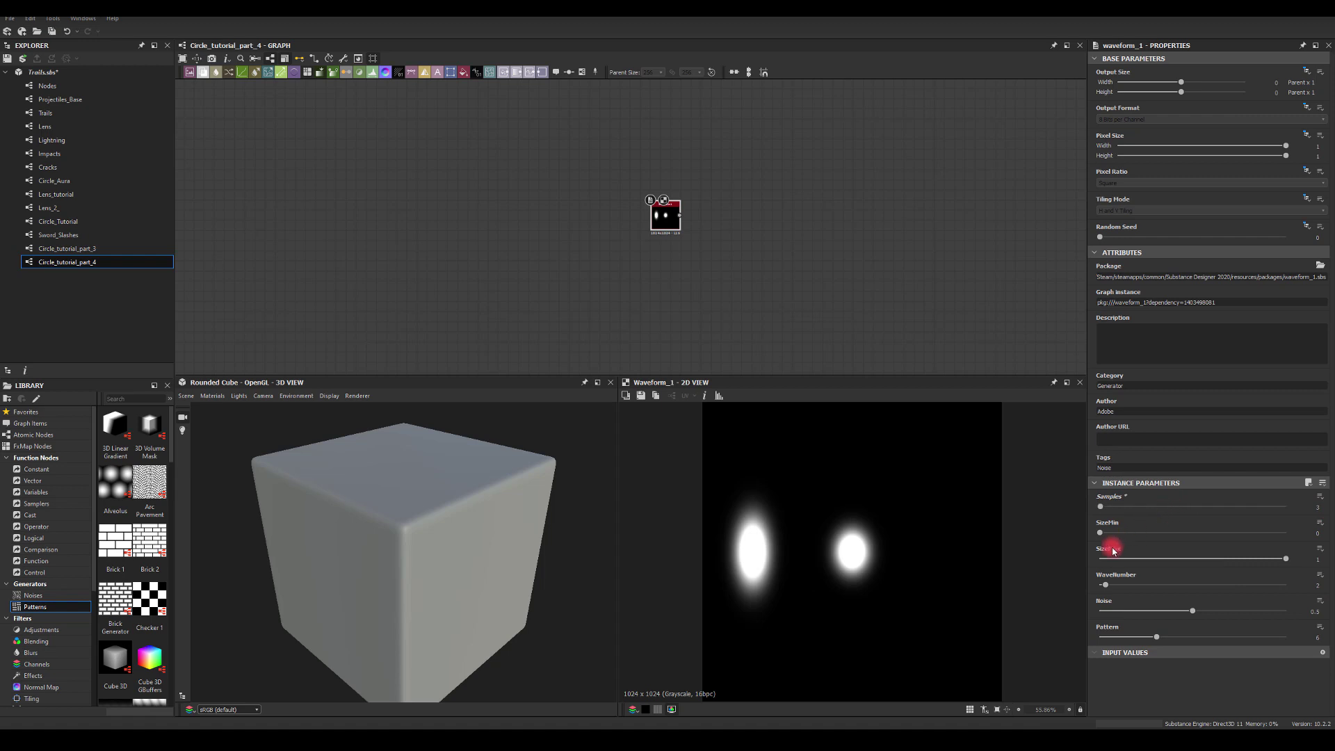
drag(1098, 536, 1187, 534)
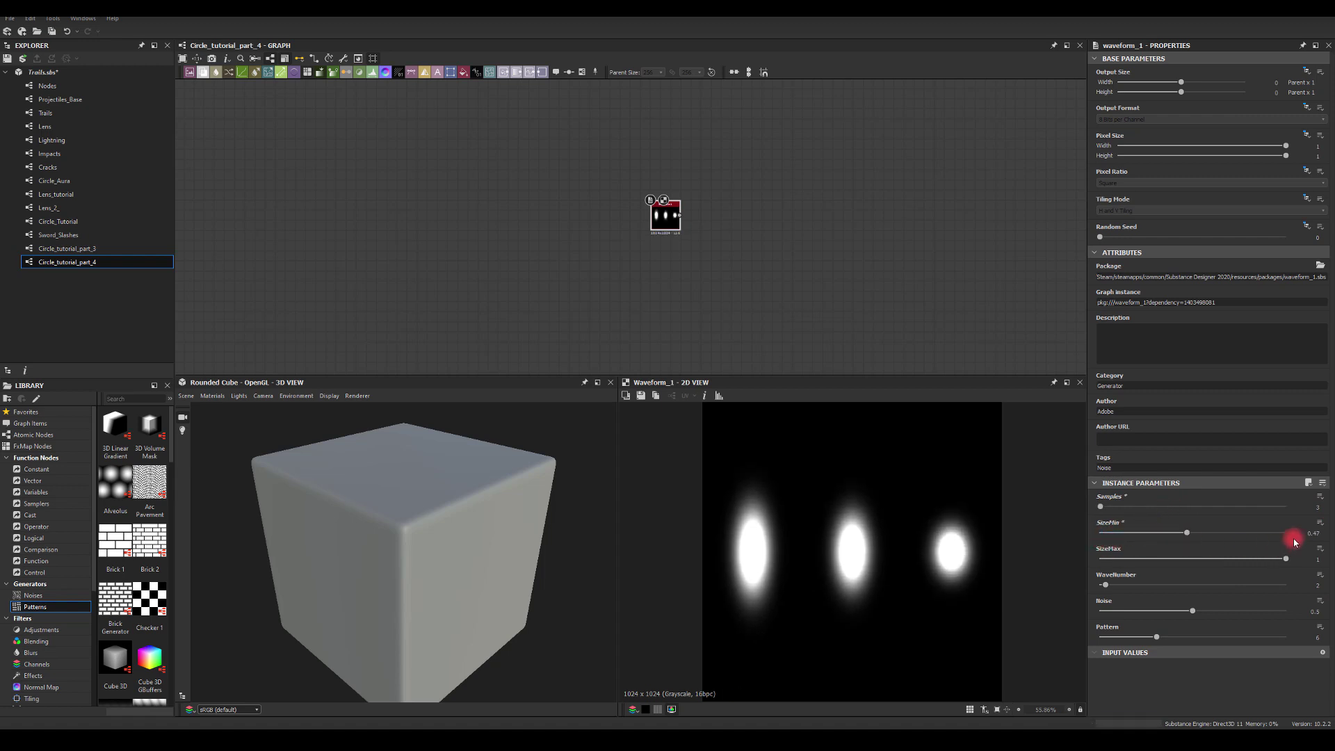
text(0.5)
key(Return)
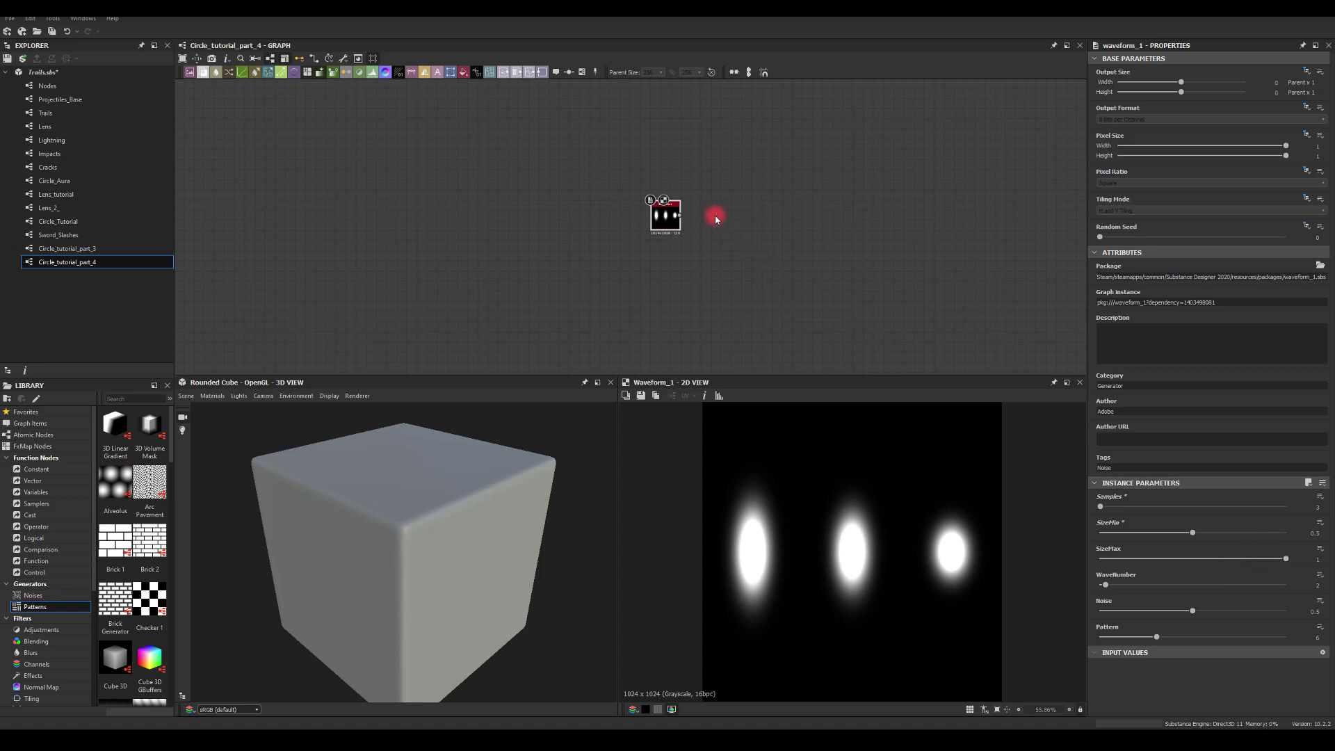
- Connect a Transformation 2D node to the Waveform 1 output and set its Y offset to 0.5
drag(679, 215, 744, 222)
text(tr)
click(781, 245)
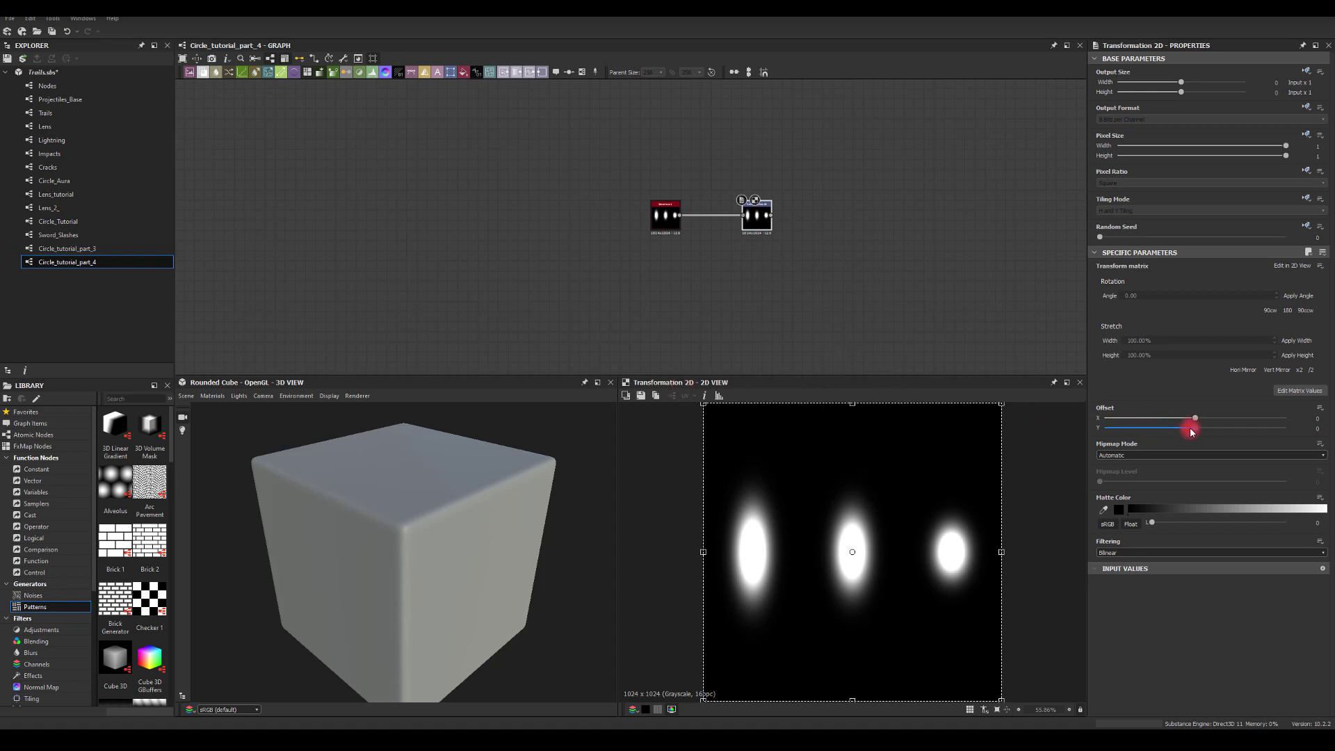
drag(1189, 430, 1321, 435)
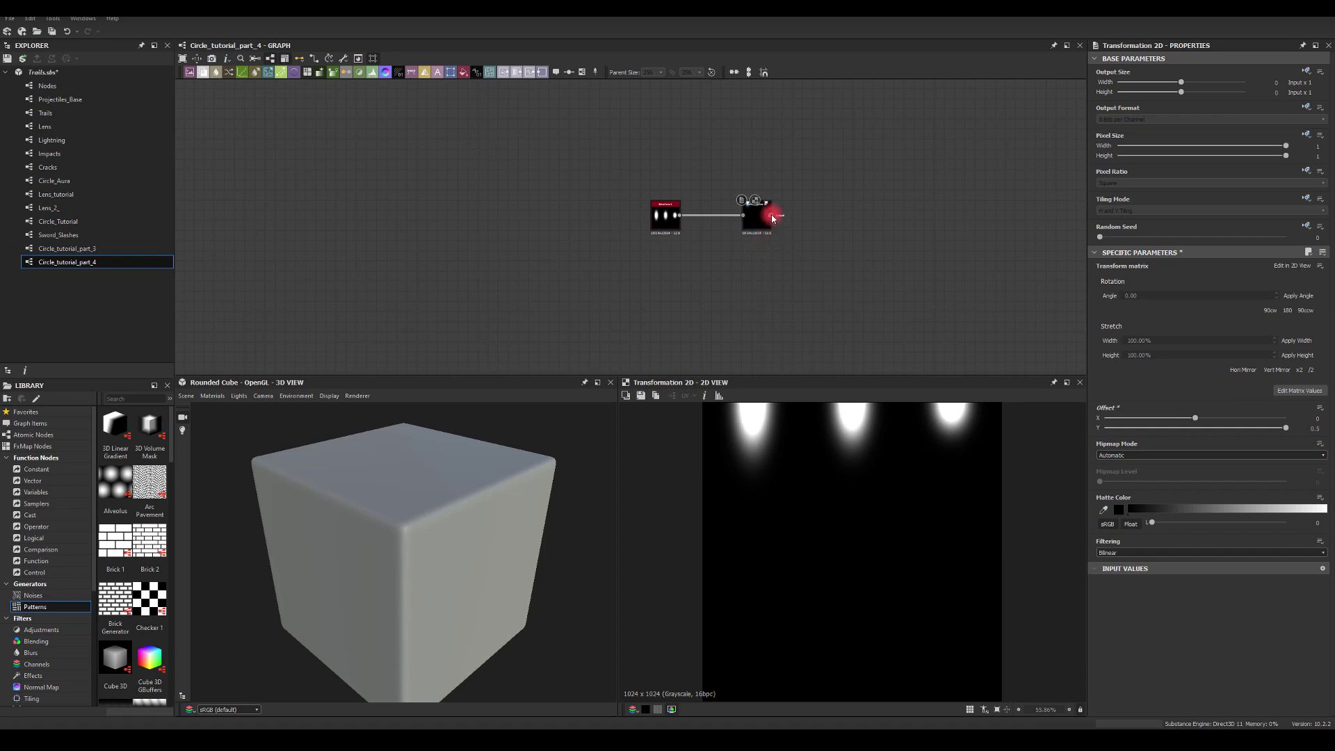
- Connect a Shape Mapper after the Transformation 2D node, with Pattern Amount 1, Radius 0 and Width 1
drag(770, 215, 862, 216)
text(sh)
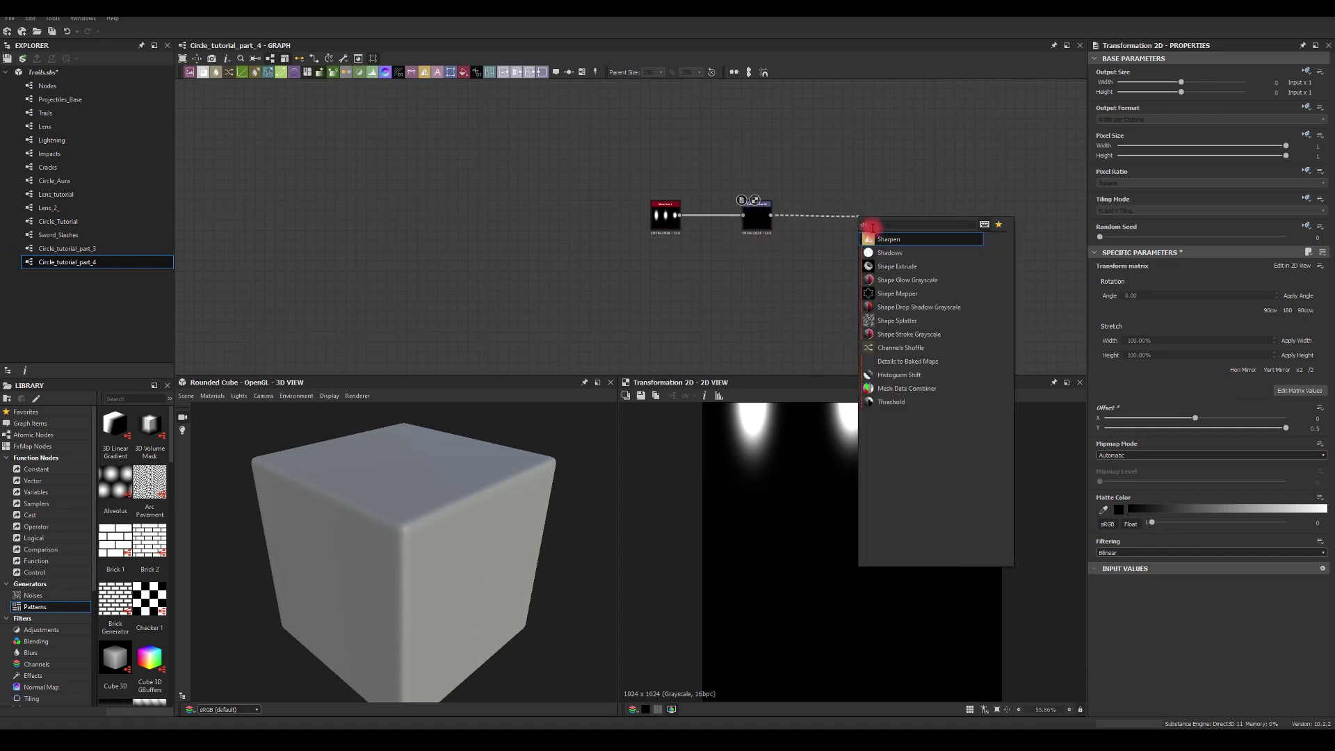
click(893, 292)
click(1106, 527)
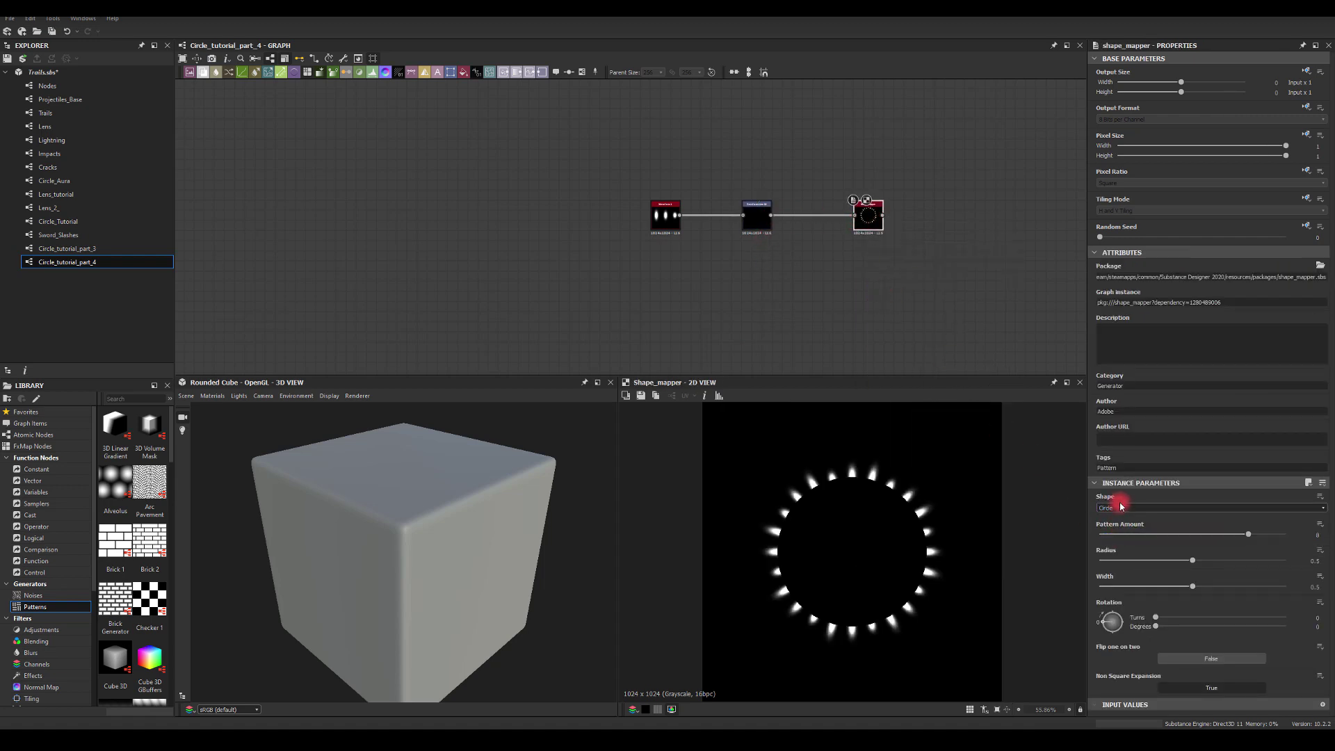
mouse_move(1126, 535)
mouse_down()
mouse_move(1094, 532)
mouse_move(1118, 537)
mouse_up()
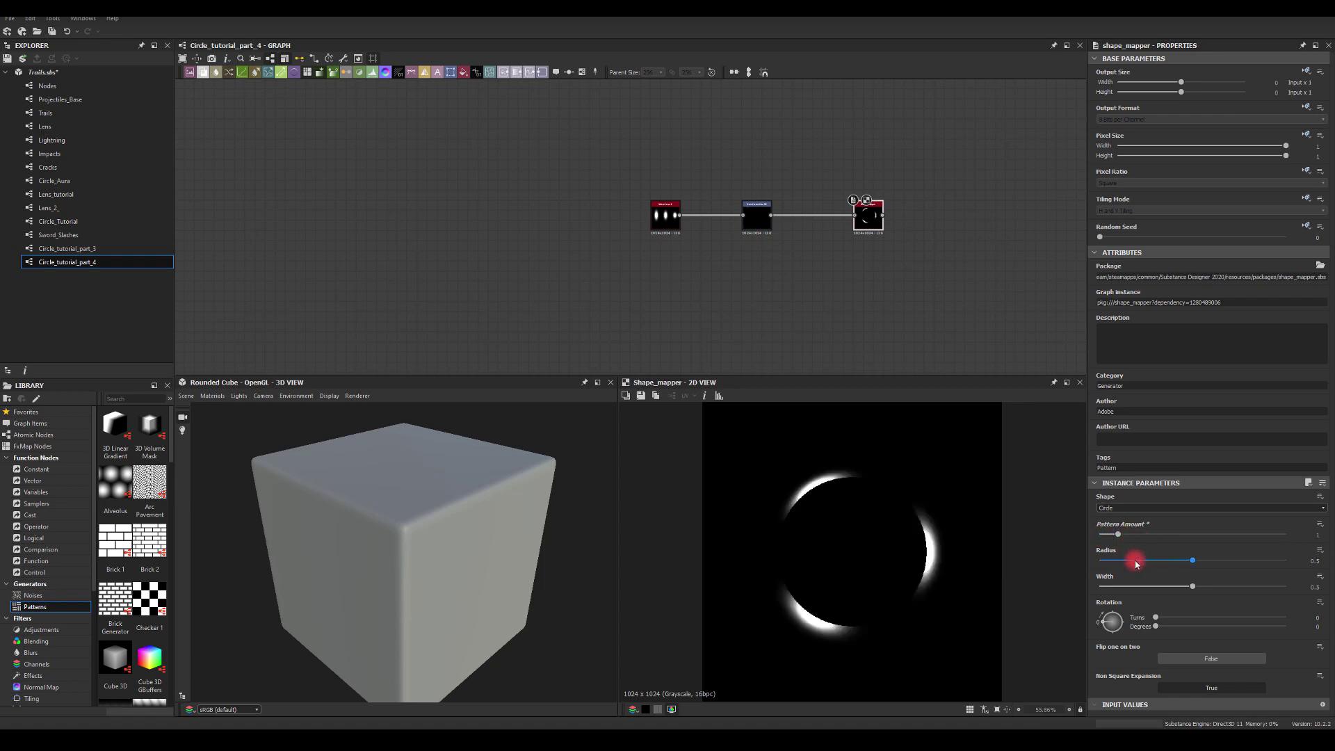
drag(1137, 563, 1096, 562)
drag(1193, 591, 1324, 601)
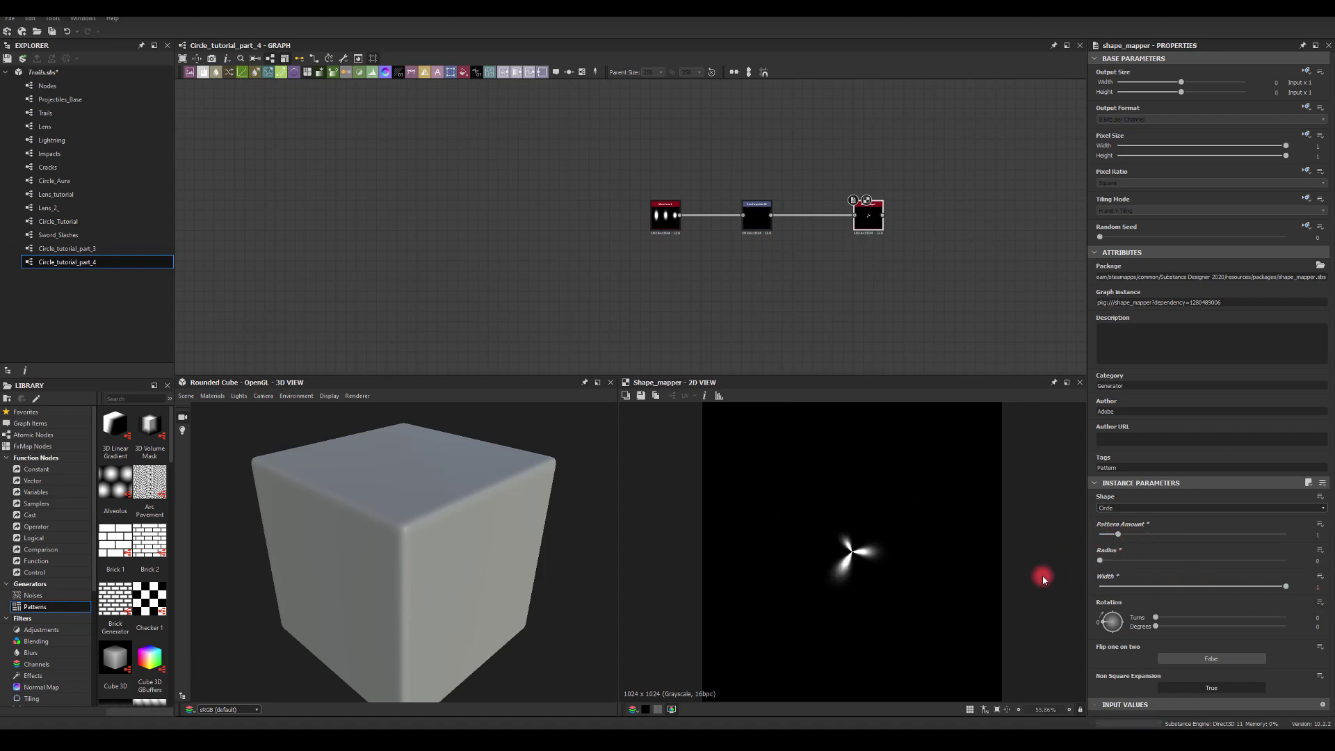
- Set the Waveform 1 node's SizeMin to 0.8
click(664, 216)
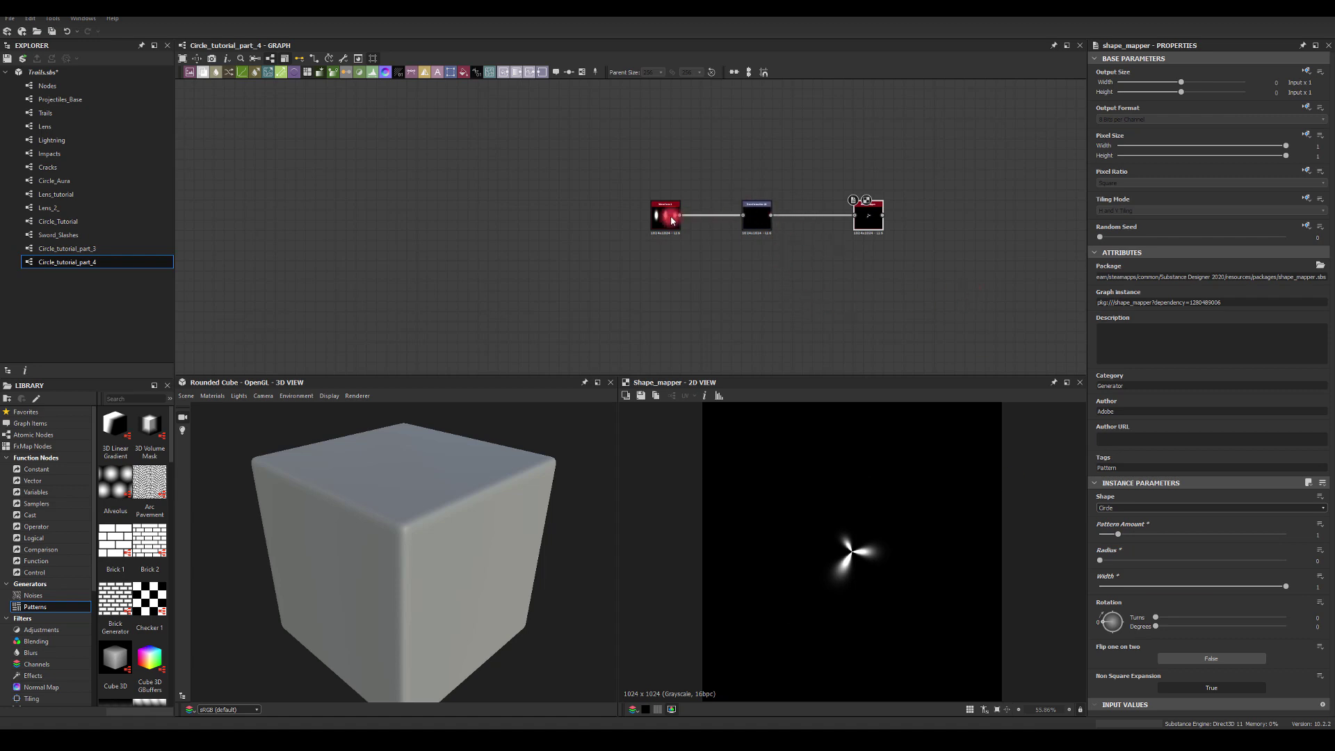
click(859, 556)
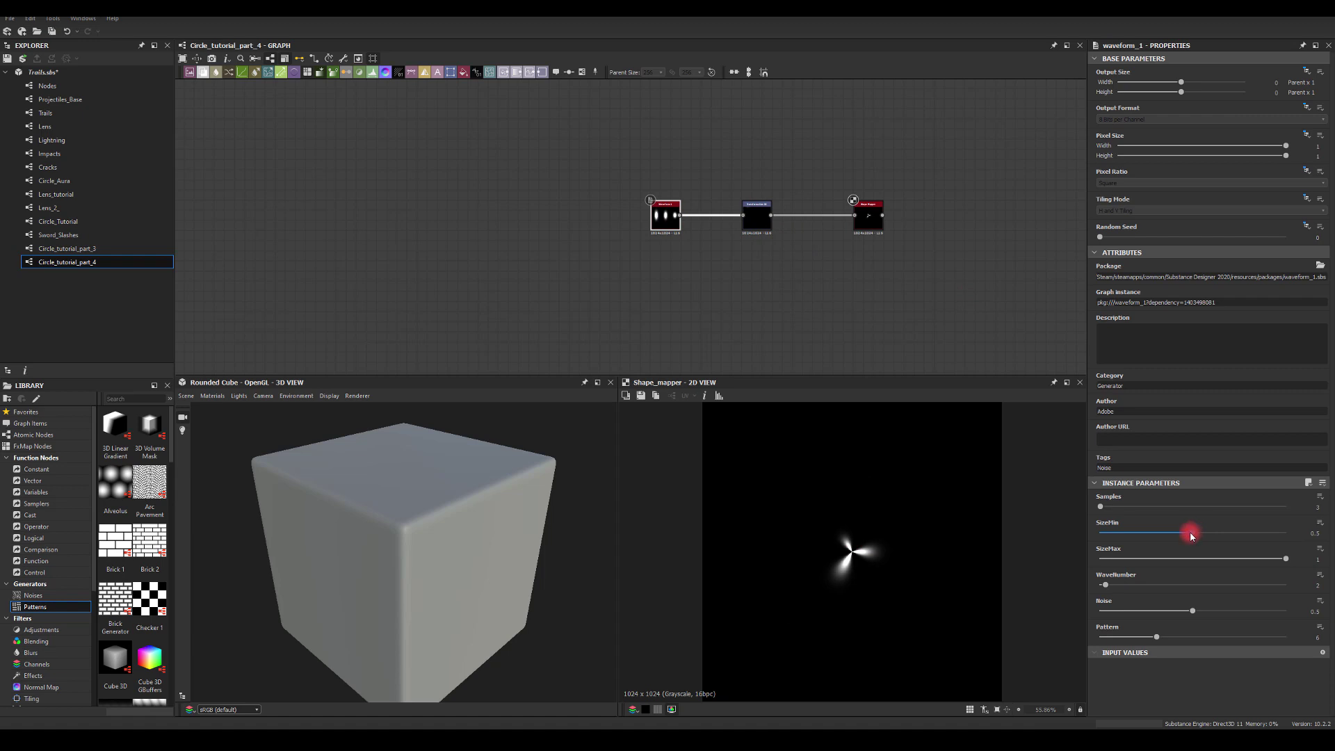
click(1248, 533)
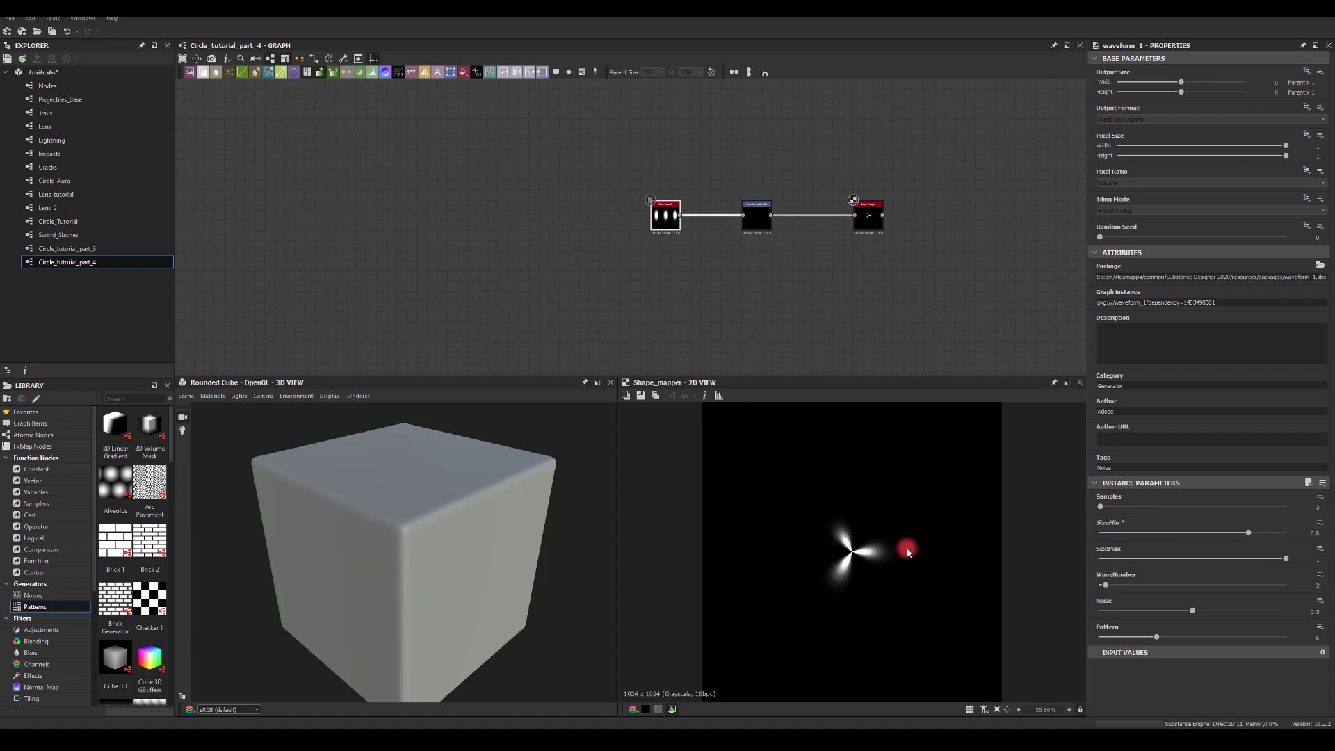
- Tighten the spacing of the node chain and add a Splatter Circular node from the Shape Mapper output
drag(866, 213, 795, 216)
drag(730, 186, 849, 241)
click(727, 161)
text(spl)
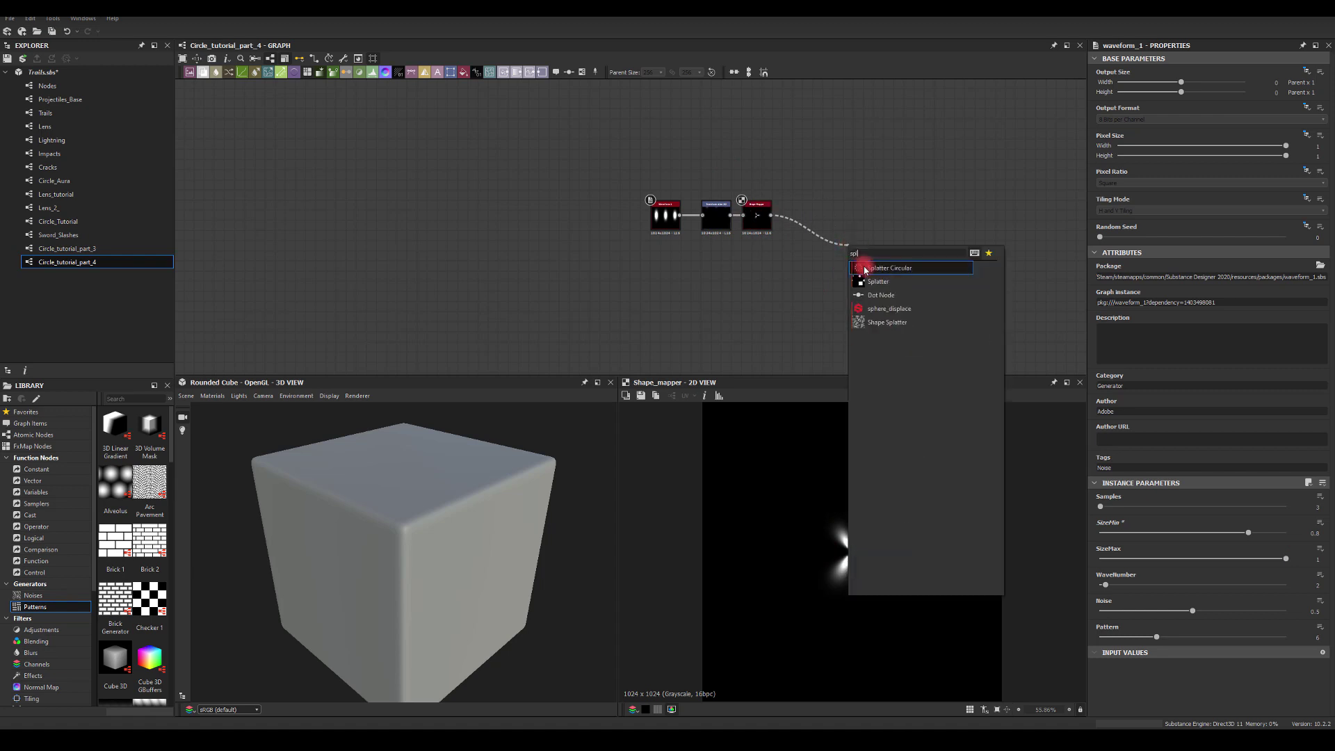
click(864, 268)
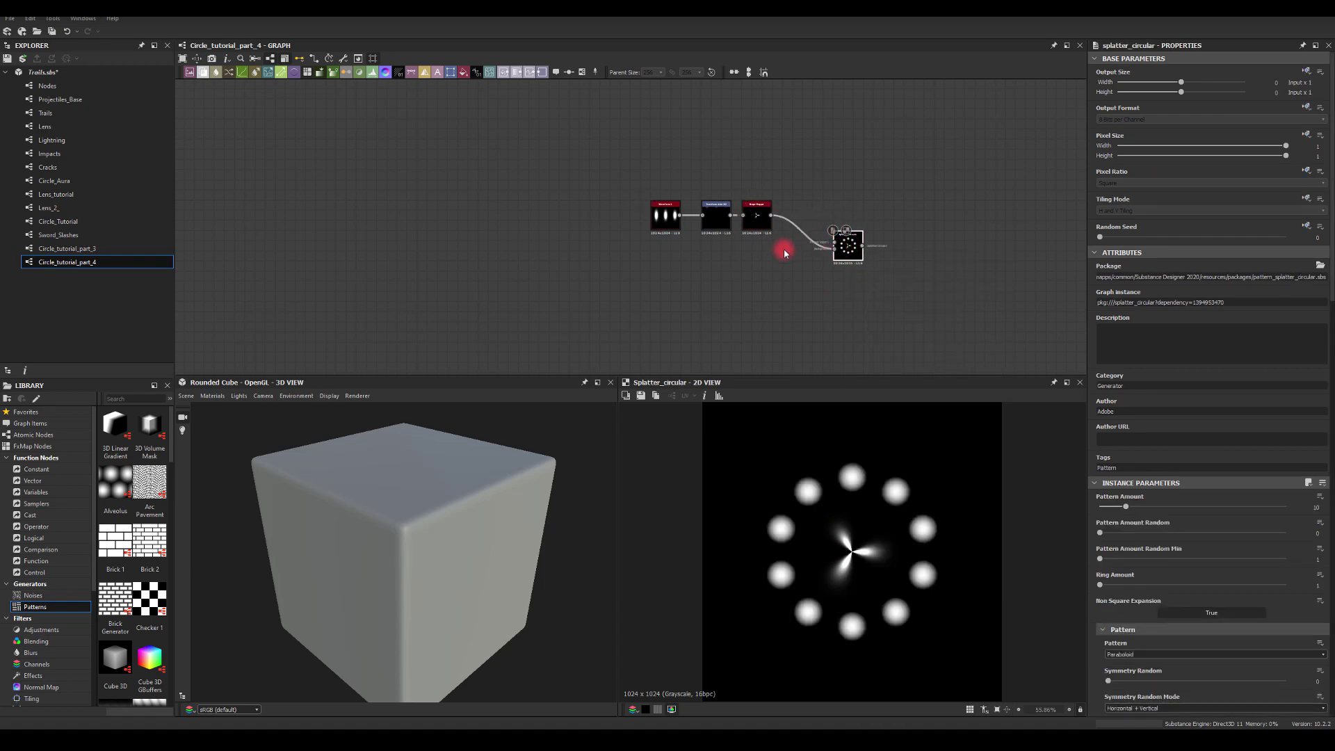
- Reconnect the Shape Mapper output to the Splatter Circular node's first input instead of its background input
scroll(784, 251, up, 2)
drag(874, 256, 763, 195)
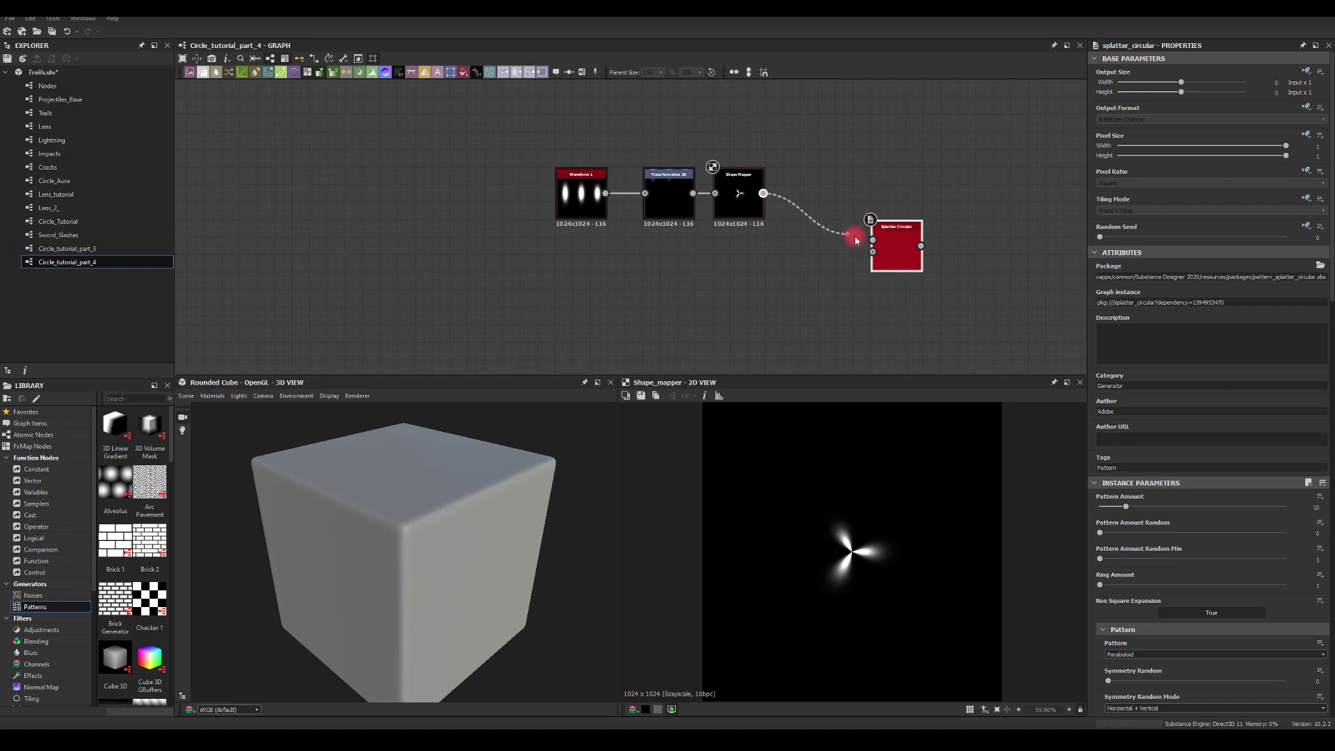
mouse_move(856, 240)
mouse_down()
mouse_move(874, 241)
mouse_move(844, 224)
mouse_up()
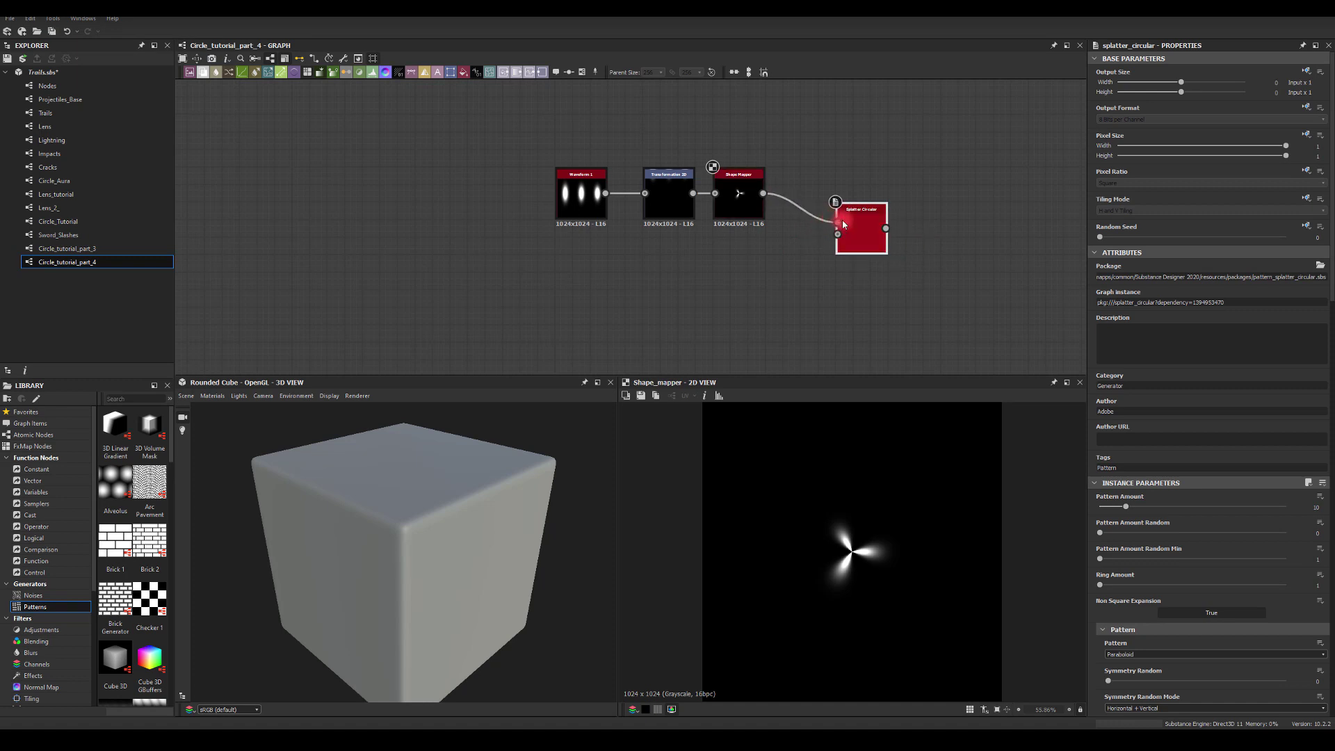
- Preview the Splatter Circular node and set its Pattern to Image Input with a Pattern Amount of 9
double_click(870, 231)
click(1122, 655)
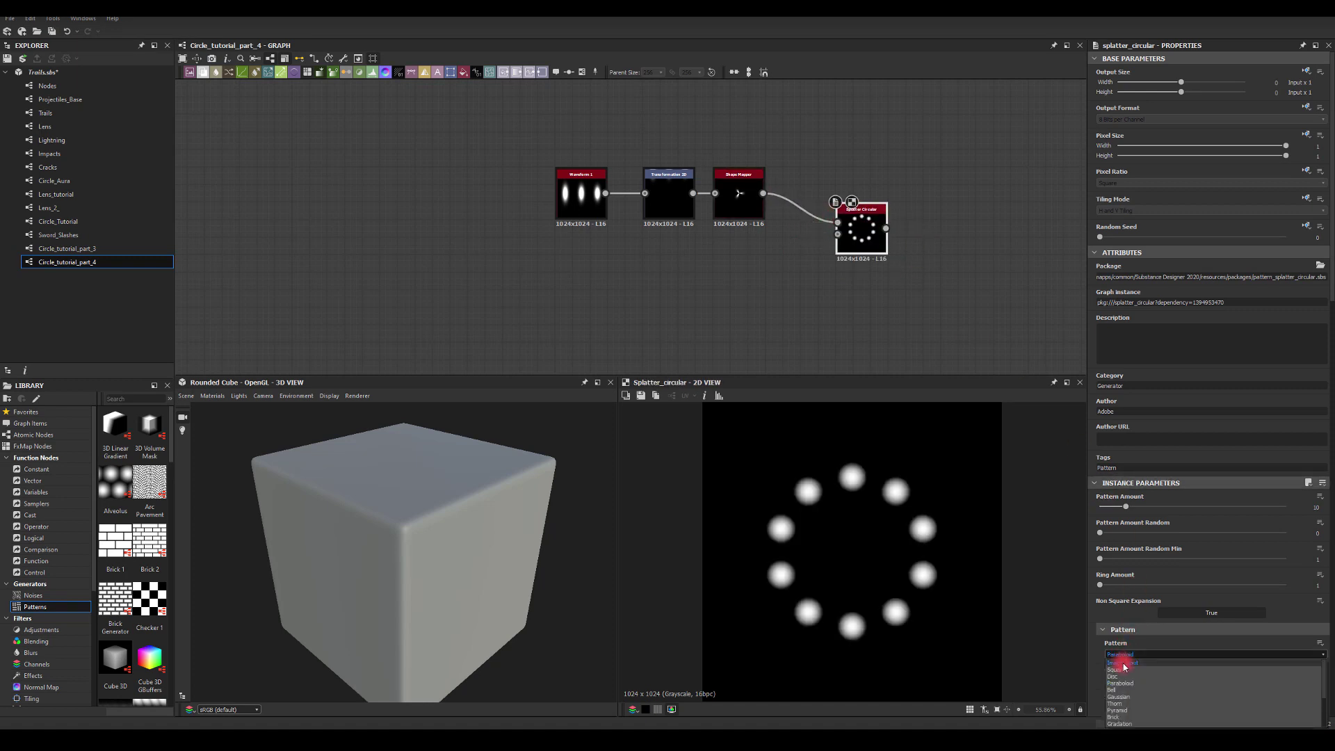
click(1122, 663)
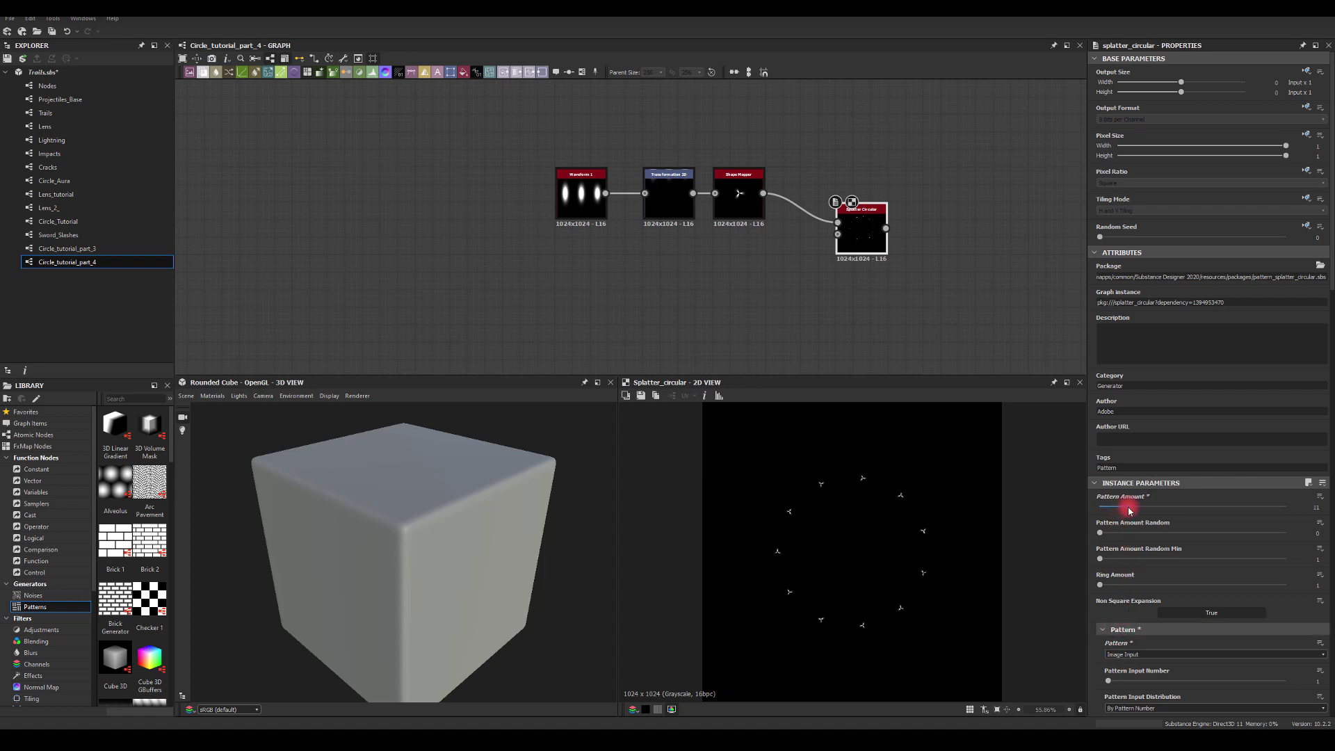
- Set the Splatter Circular node's Radius to 0 and increase its Scale
scroll(1141, 527, down, 10)
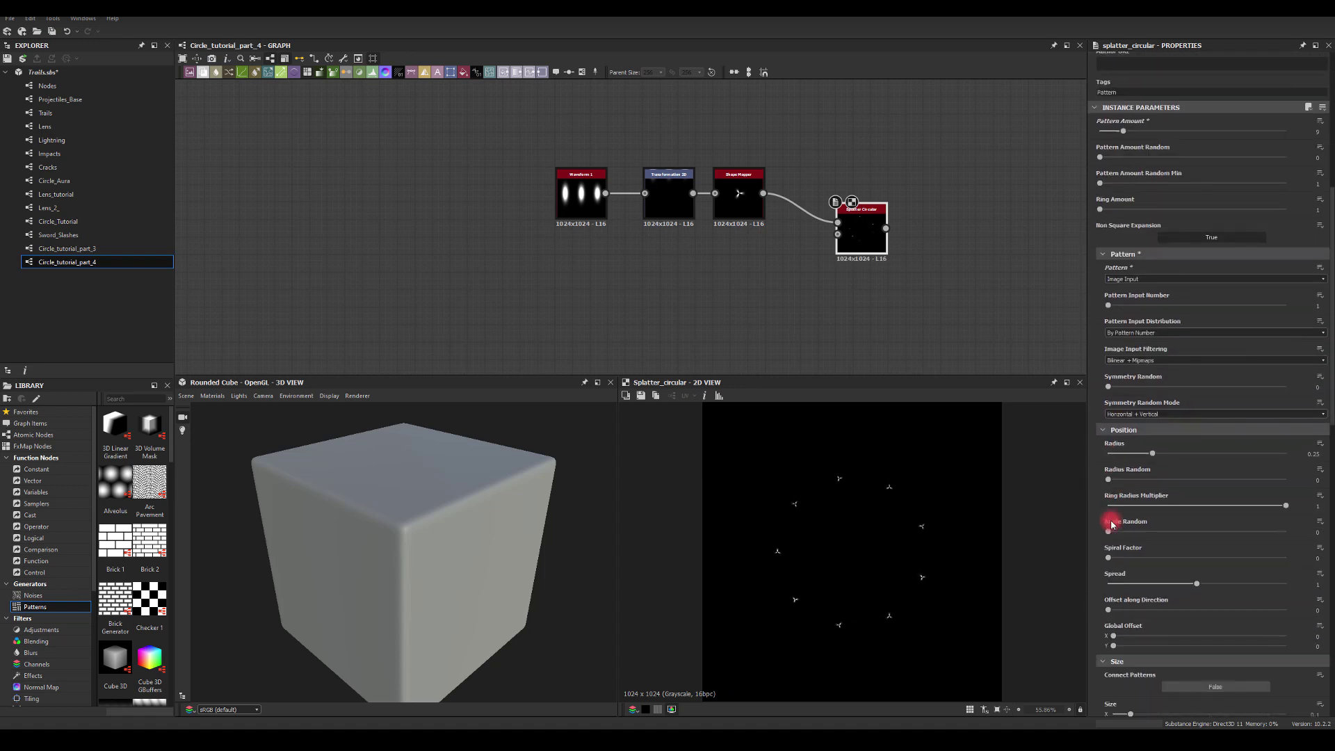
drag(1152, 453, 1083, 452)
scroll(1116, 552, down, 5)
drag(1198, 605, 1330, 599)
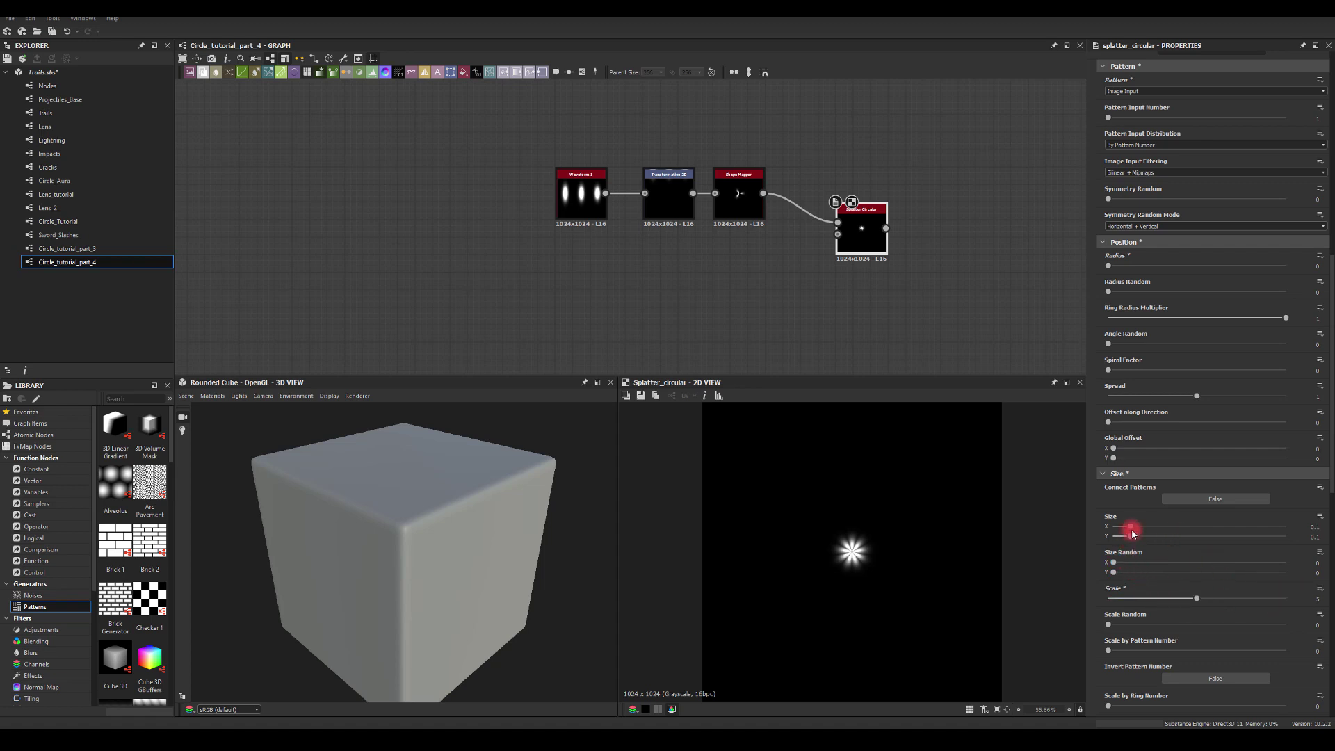
- Set the splatter's X Size to 0.65 and its Size Random to 0.14 in X and 0.24 in Y
drag(1132, 532, 1228, 552)
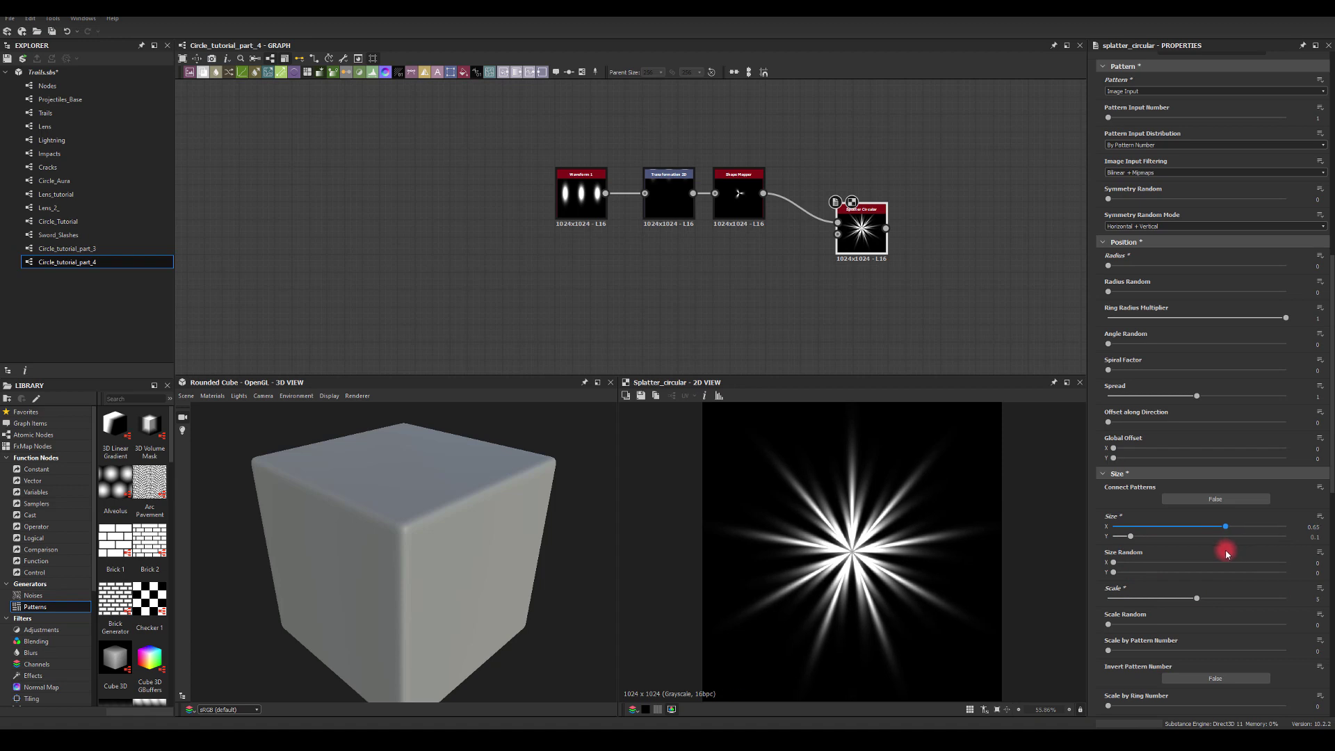
click(1227, 530)
mouse_move(1114, 565)
mouse_down()
mouse_move(1158, 574)
mouse_move(1132, 563)
mouse_up()
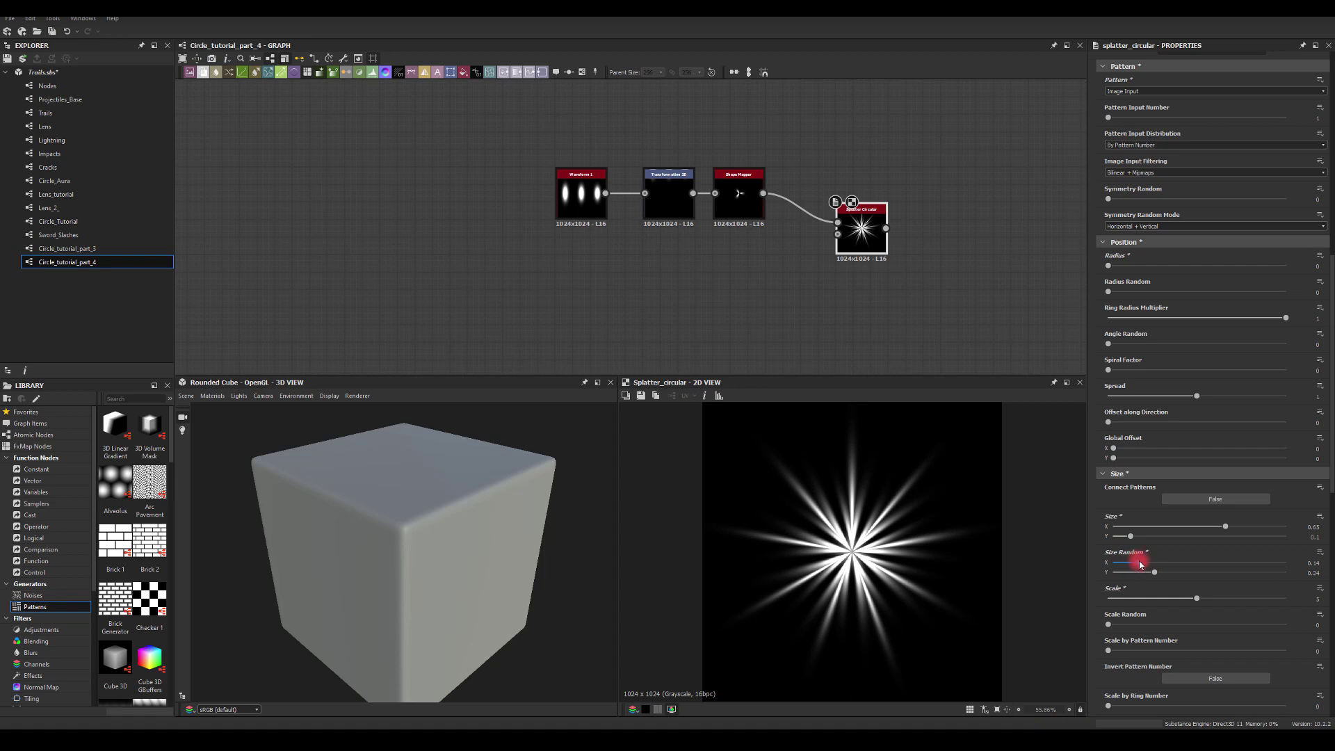
- Set the circular splatter's Pattern Rotation Random to 0.5
scroll(1142, 547, down, 3)
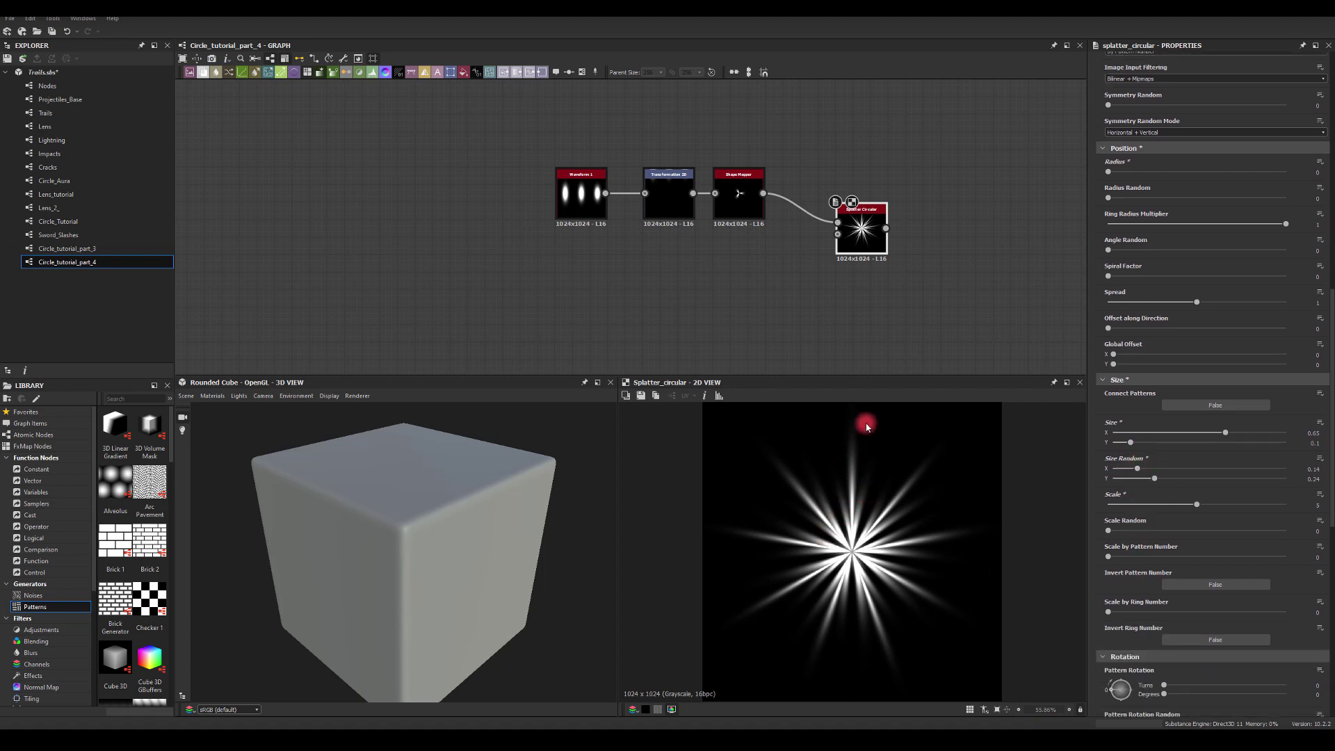
scroll(1171, 567, down, 8)
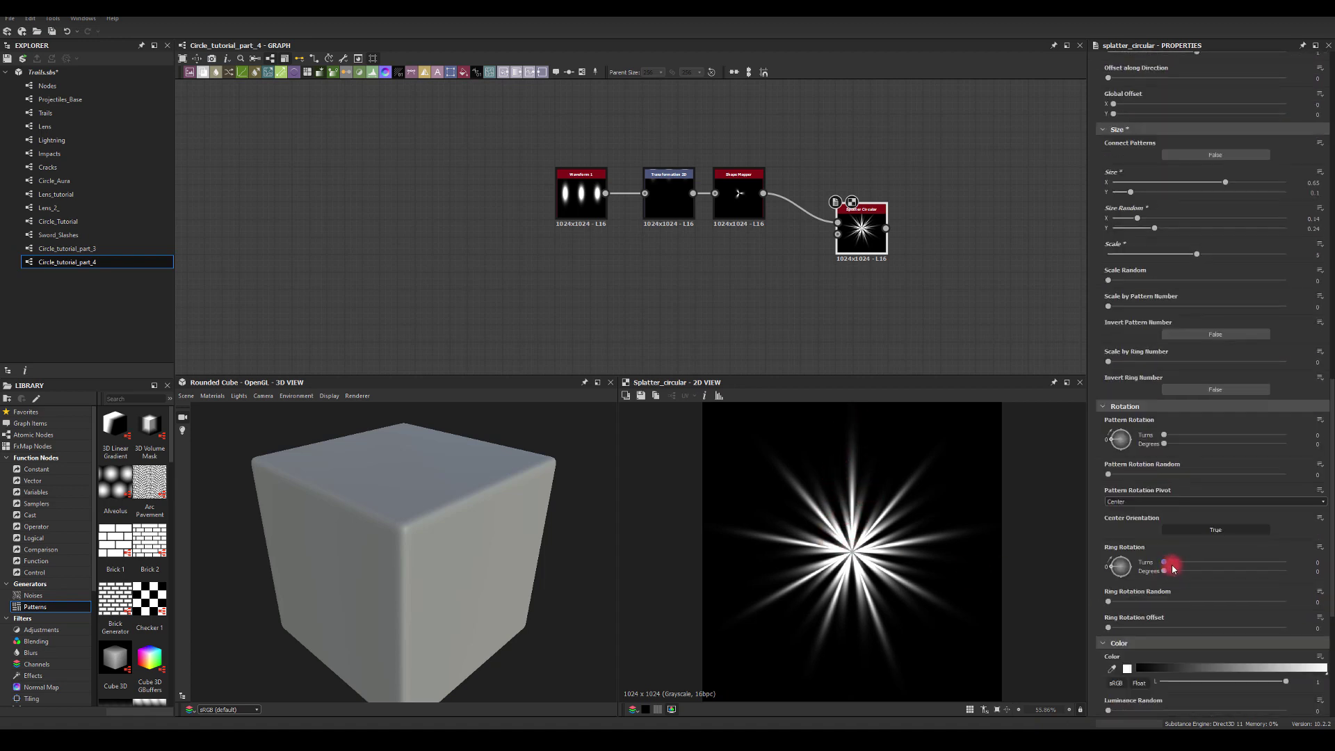
scroll(1173, 568, down, 8)
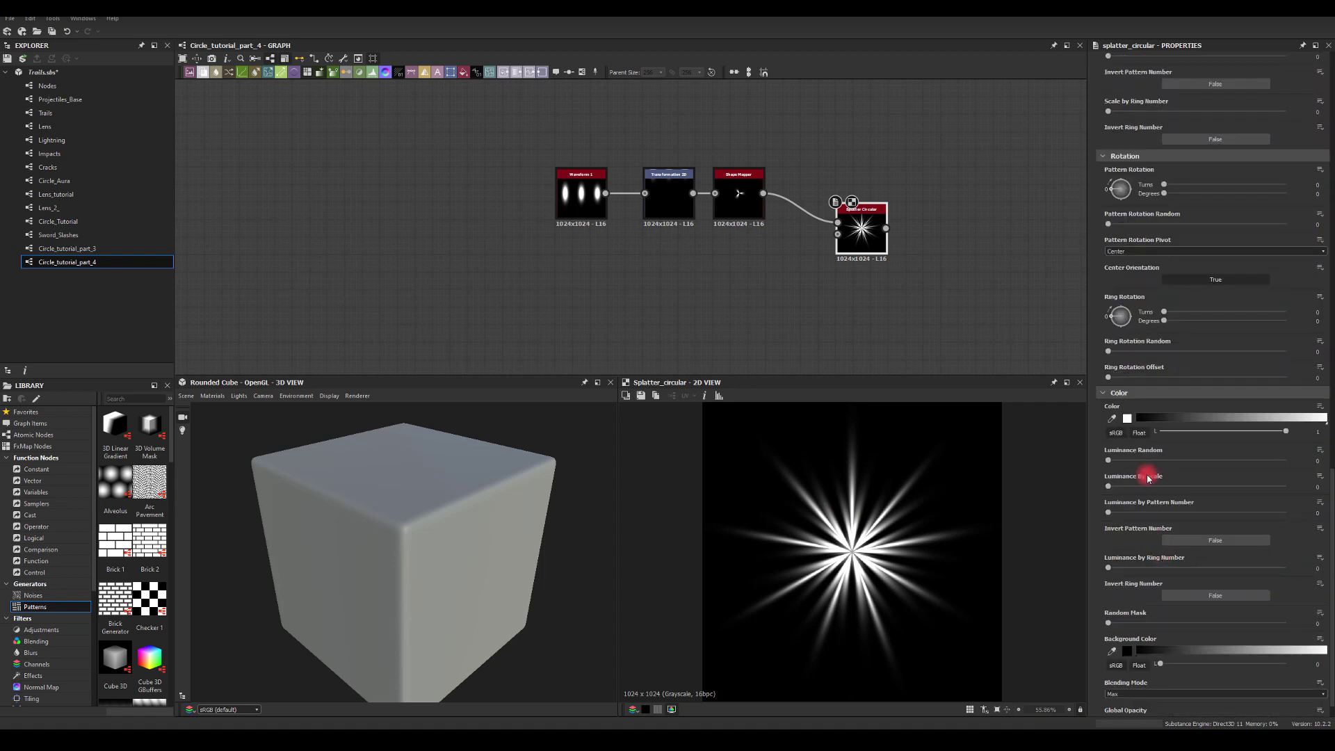
scroll(1158, 476, down, 1)
scroll(1144, 577, up, 3)
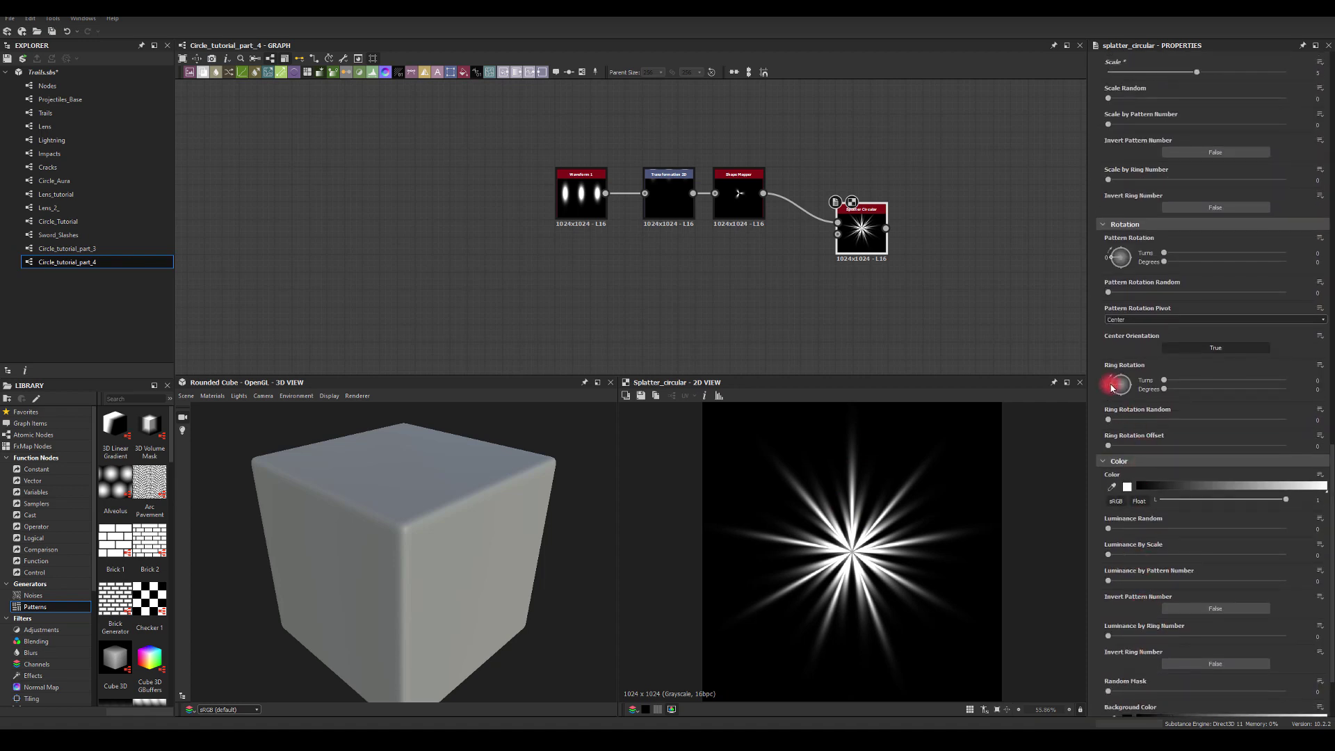
drag(1109, 293, 1180, 292)
click(1316, 293)
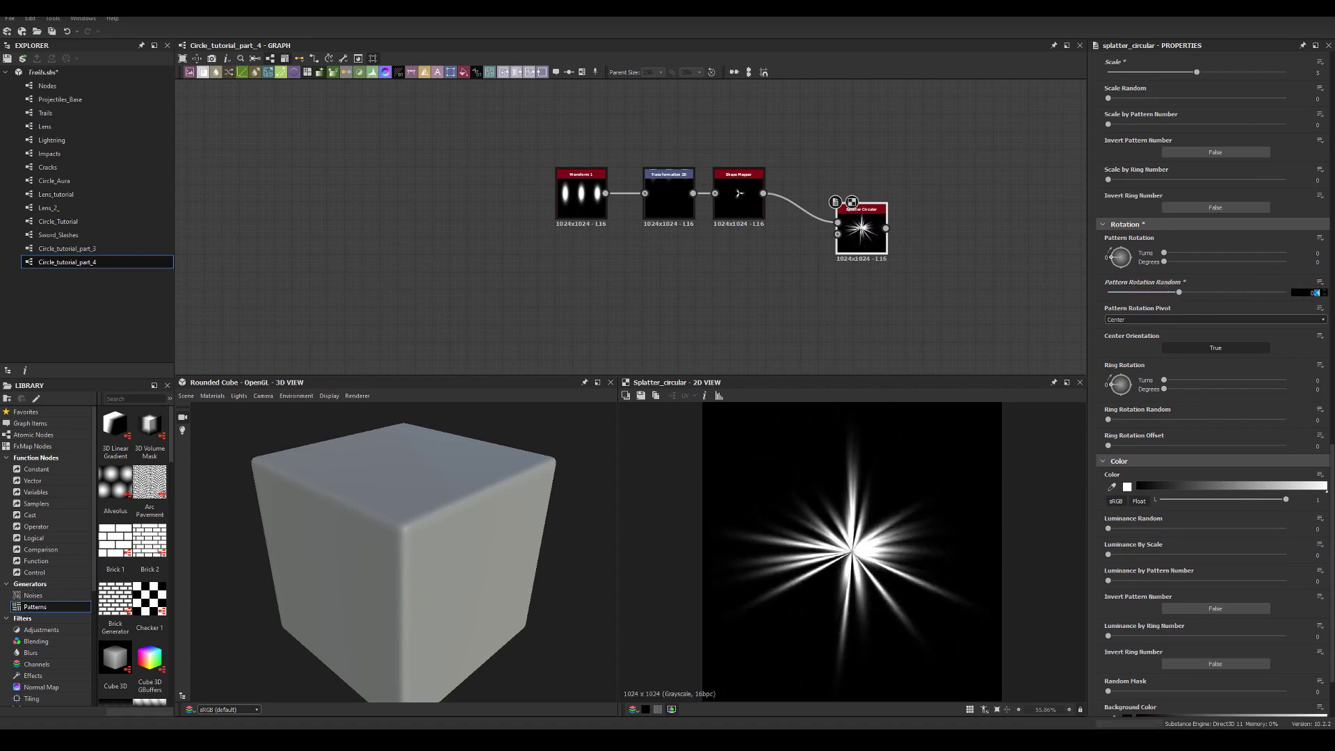
text(5)
key(Return)
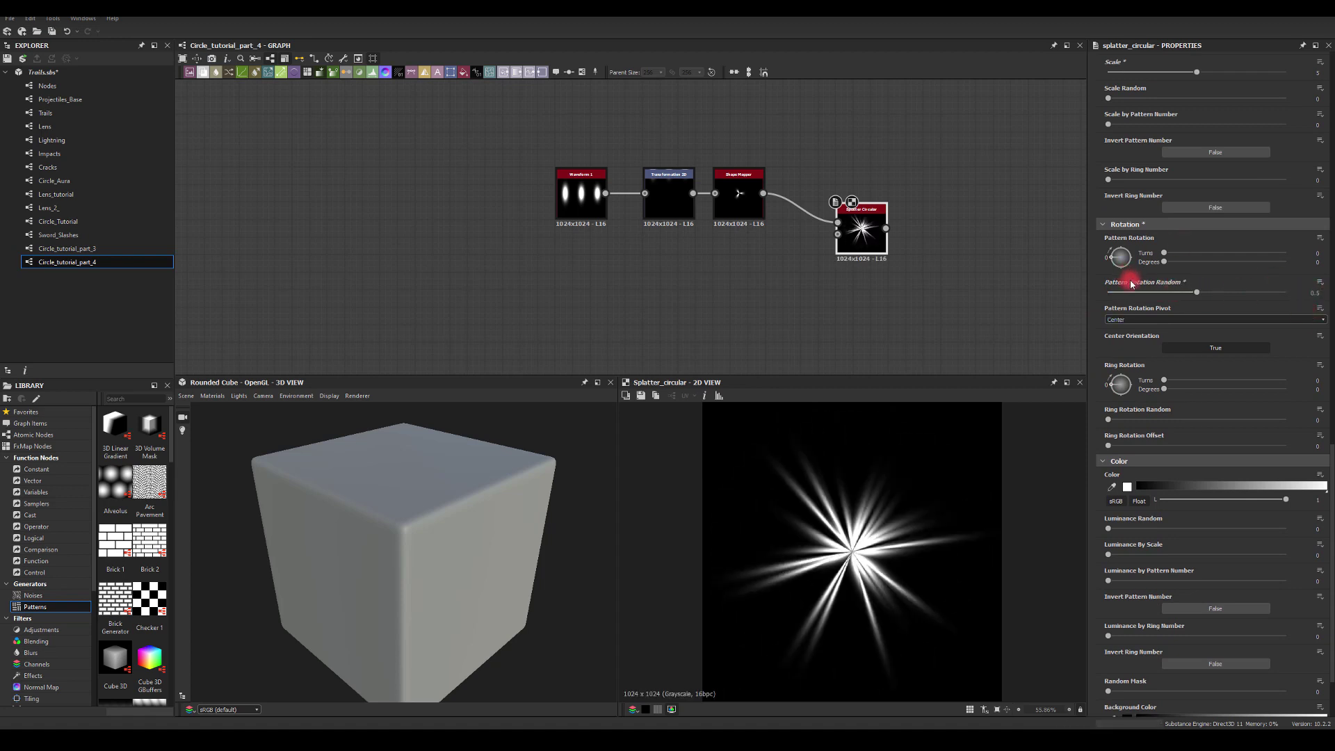
- Set the circular splatter's Scale Random to 0.3
scroll(1182, 292, up, 3)
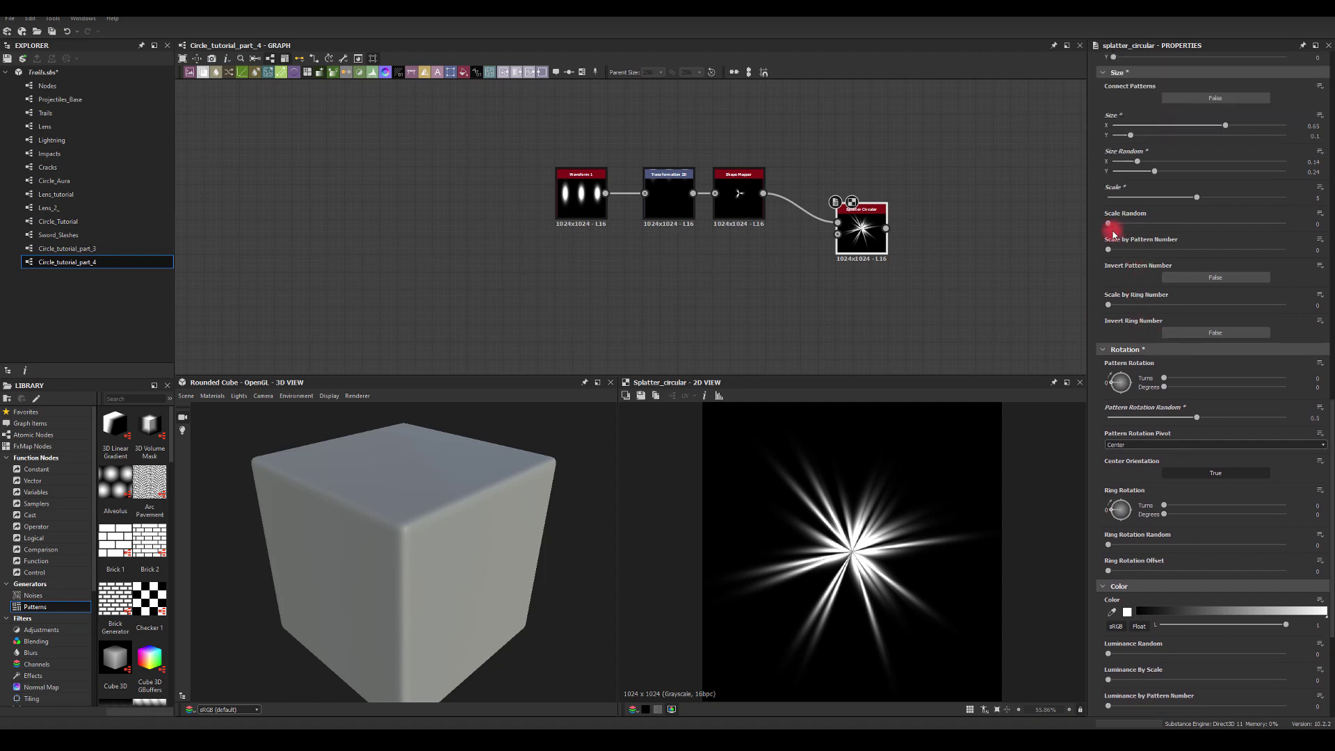
drag(1109, 224, 1161, 223)
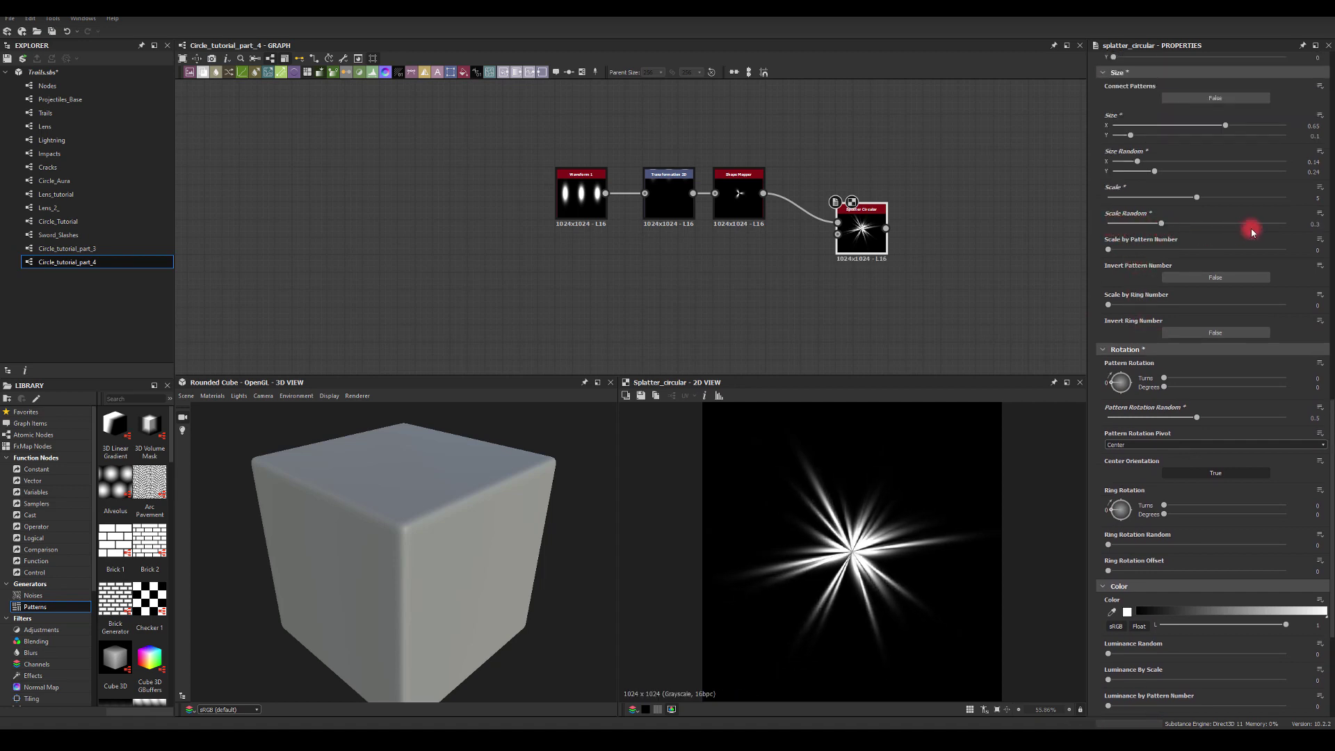
click(1300, 226)
click(1148, 191)
click(1158, 549)
- Reduce the splatter's Pattern Rotation Random to 0.2
drag(1197, 420, 1127, 418)
click(1318, 418)
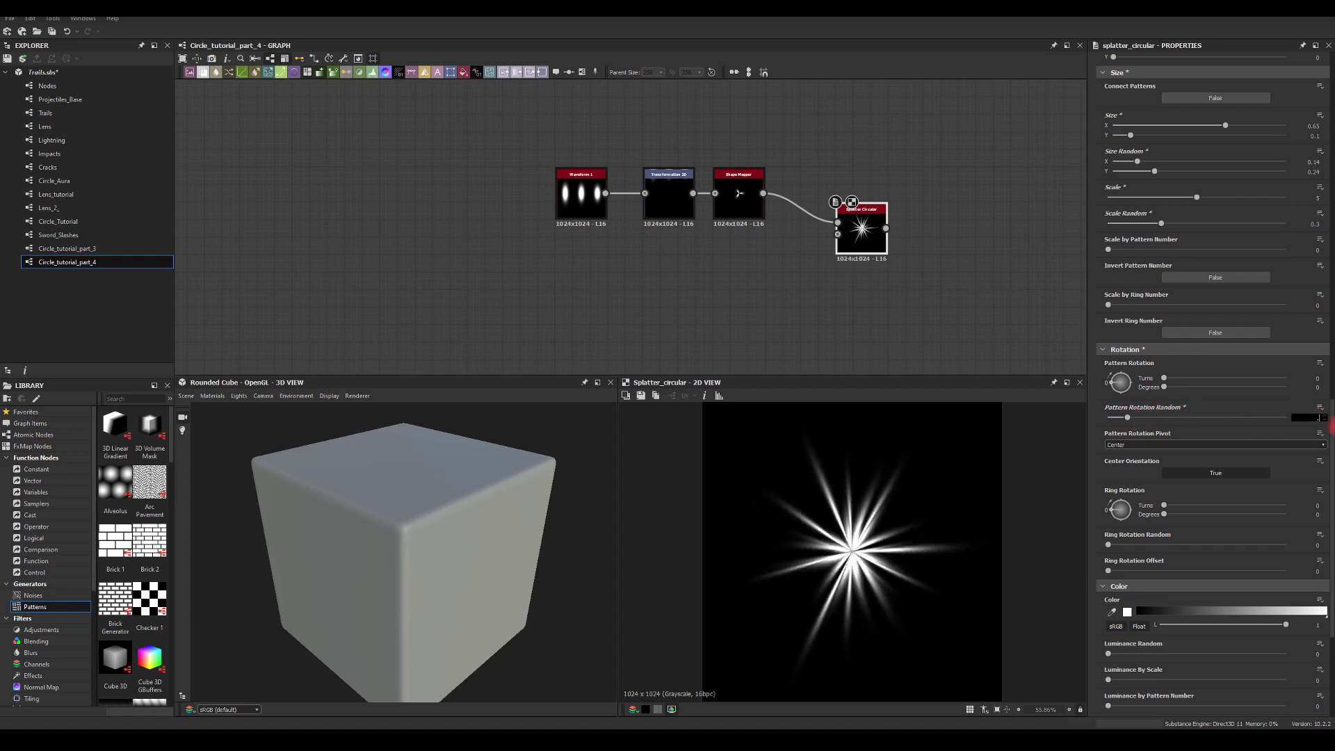
text(0.2)
click(1300, 428)
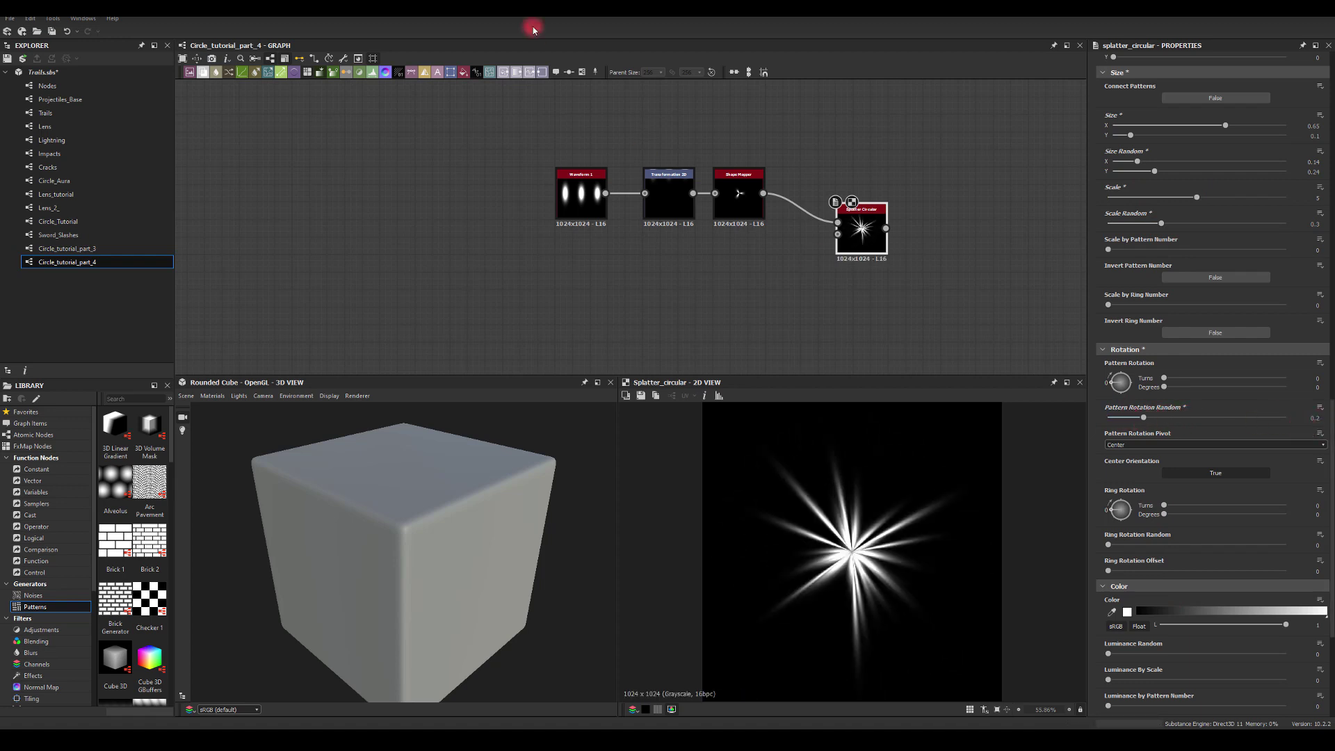
- Set the splatter's Y Size to 0.14 and move the Splatter Circular node in line with the Shape Mapper node
click(1132, 136)
drag(1132, 139, 1138, 140)
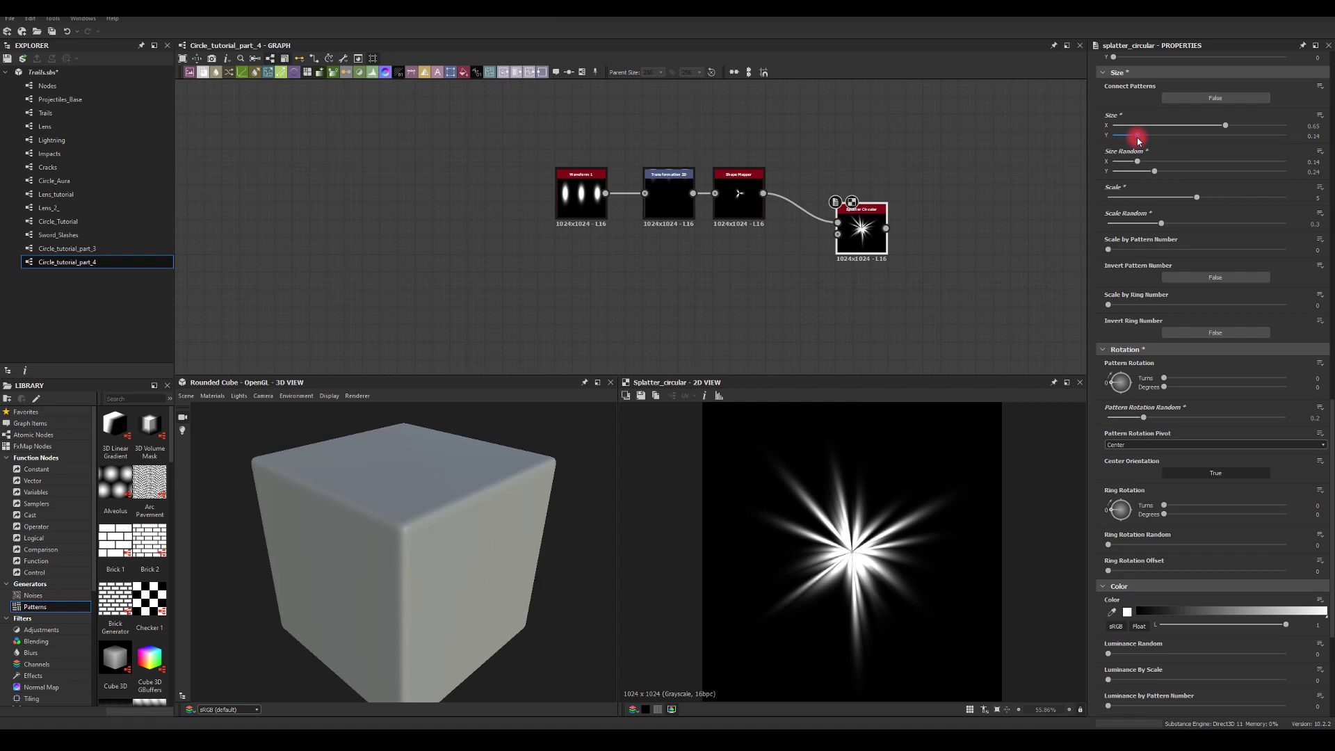
middle_drag(854, 191, 805, 185)
scroll(807, 186, up, 1)
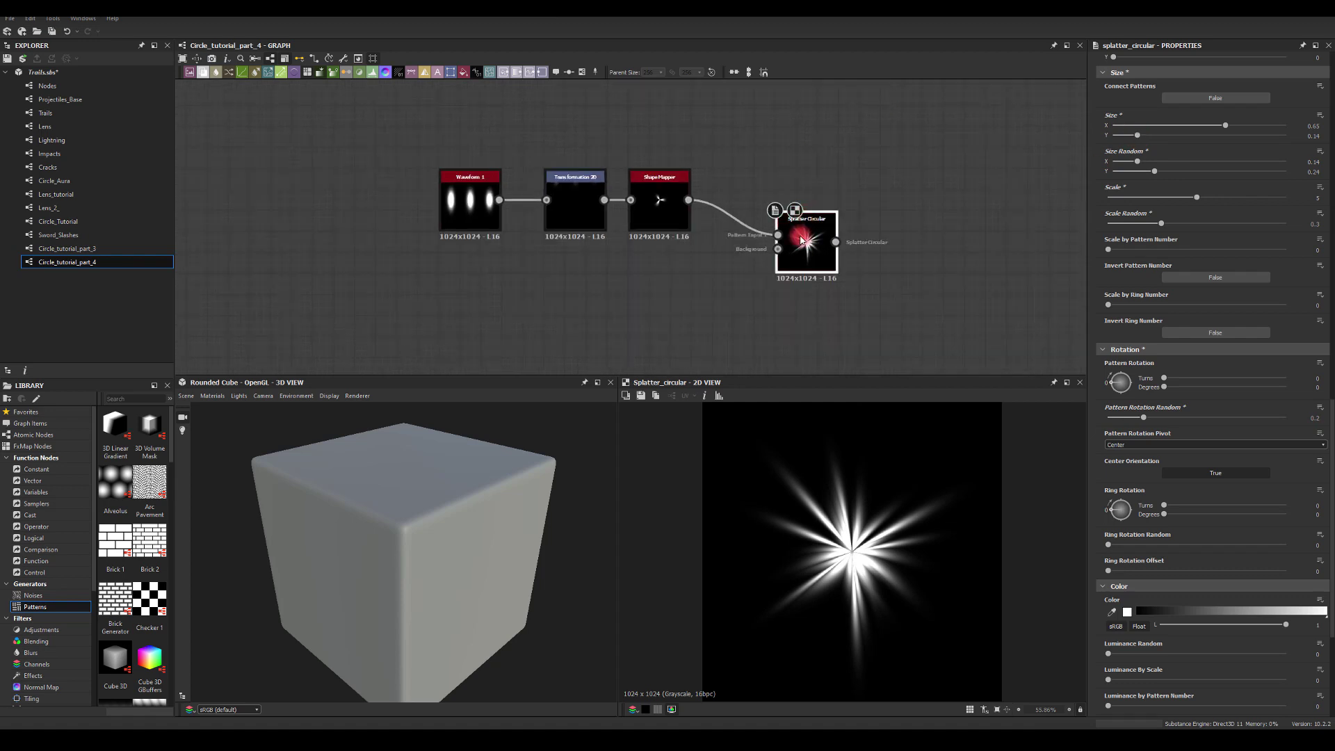
drag(801, 244, 759, 204)
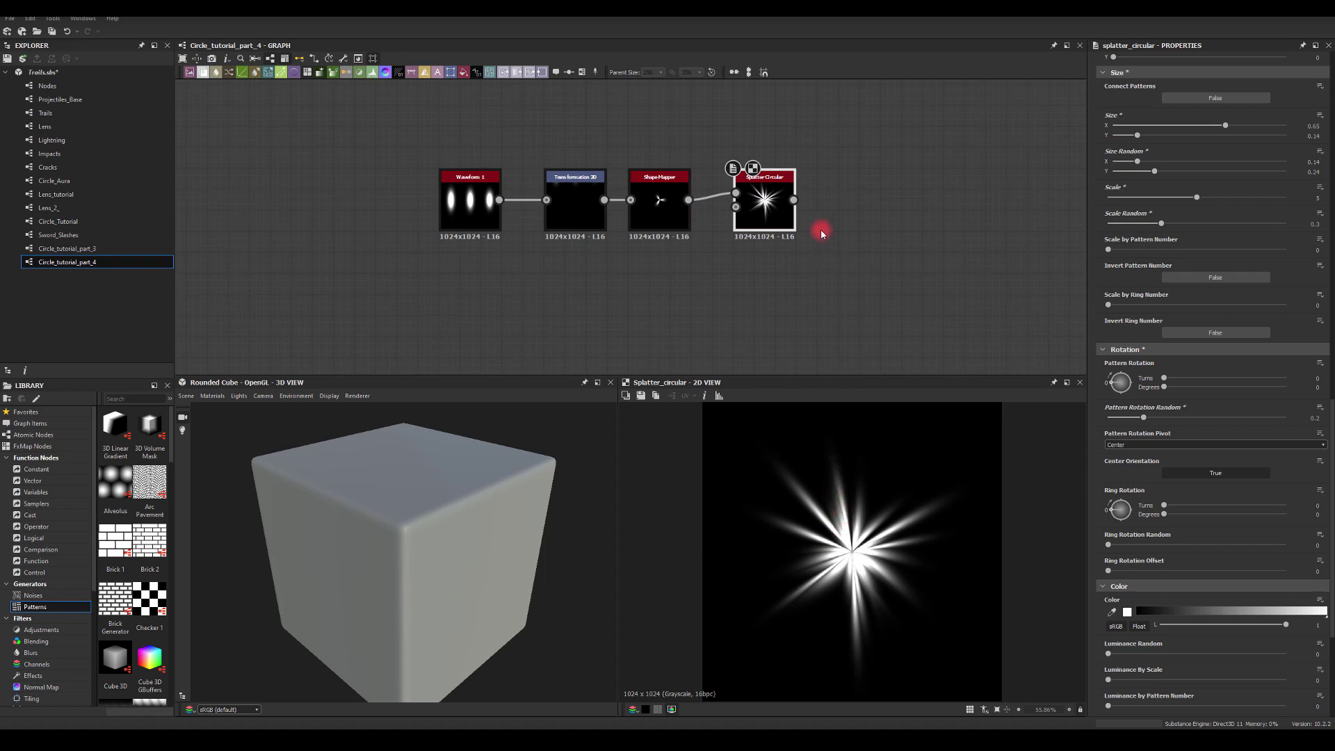
- Add a Slope Blur Grayscale node fed by the Splatter Circular output
drag(794, 199, 865, 203)
text(slo)
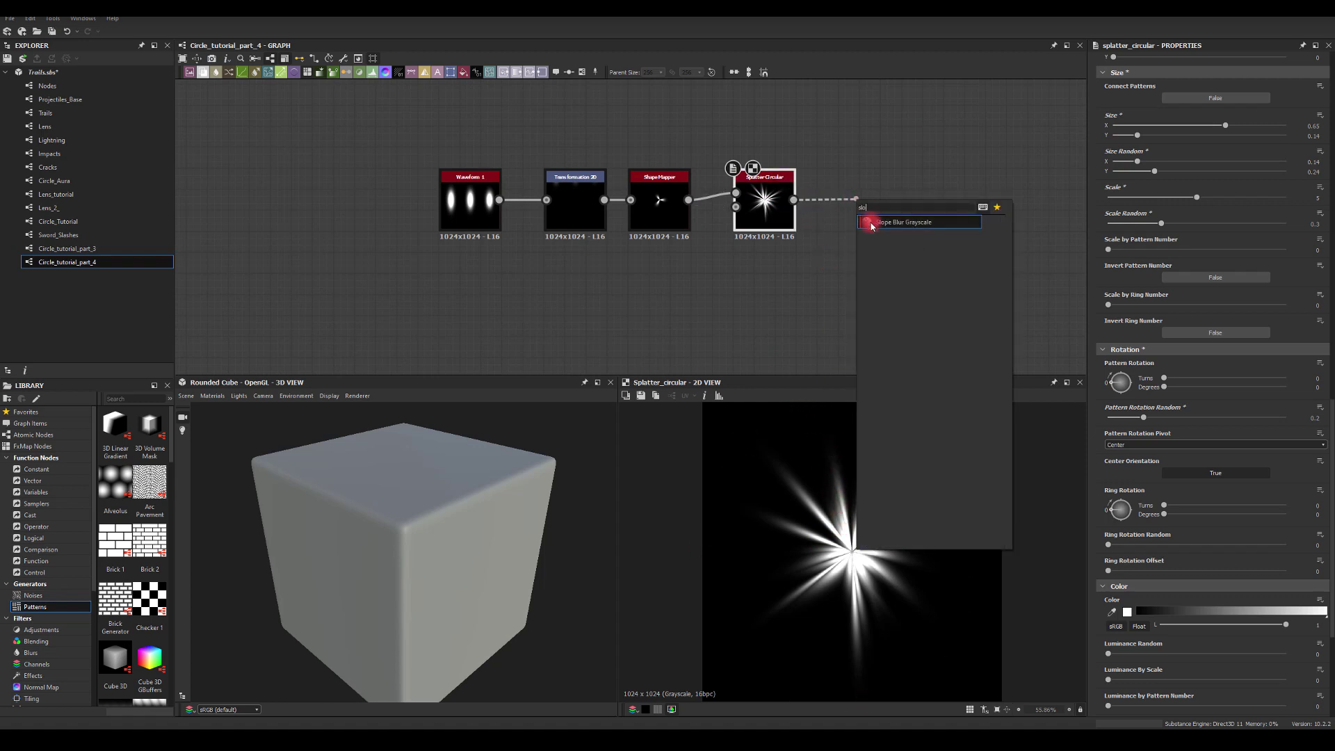
click(874, 223)
- Add a Shape node below the Splatter Circular node and set its Pattern to Paraboloid
click(773, 304)
key(space)
text(sha)
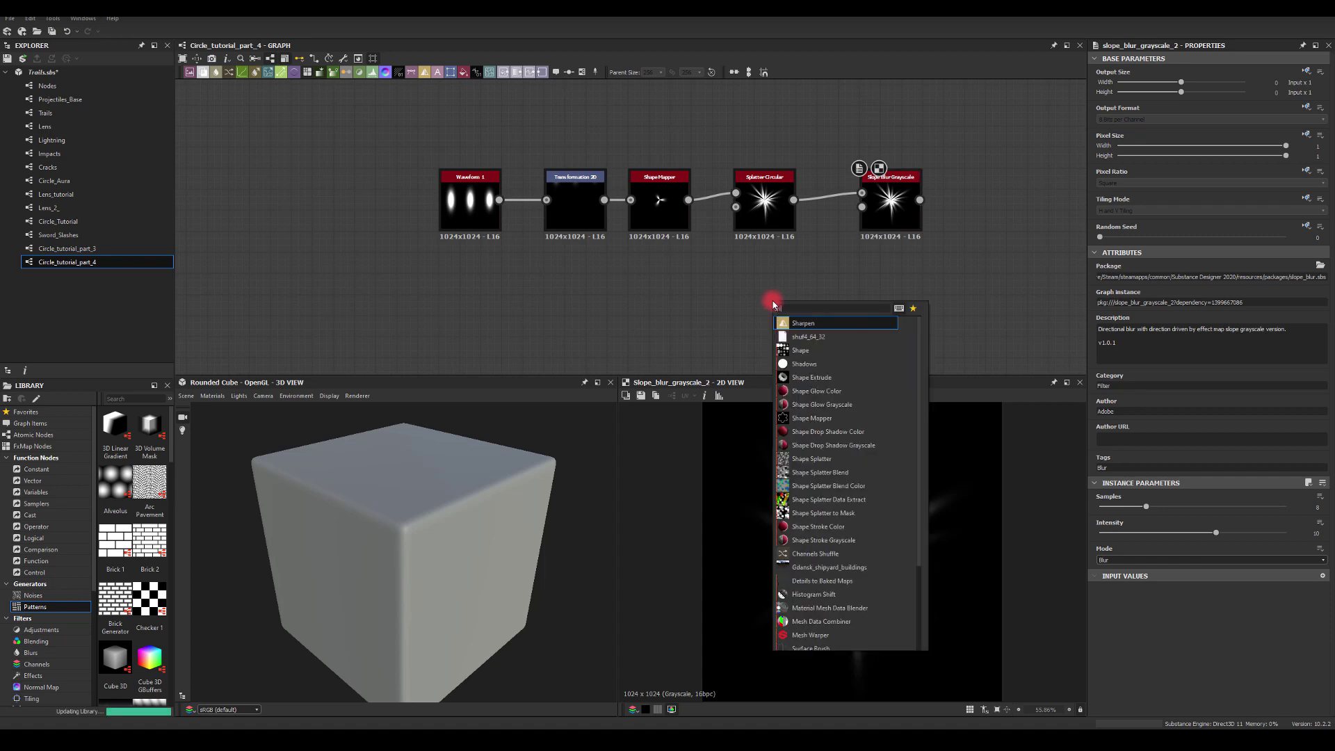
click(804, 333)
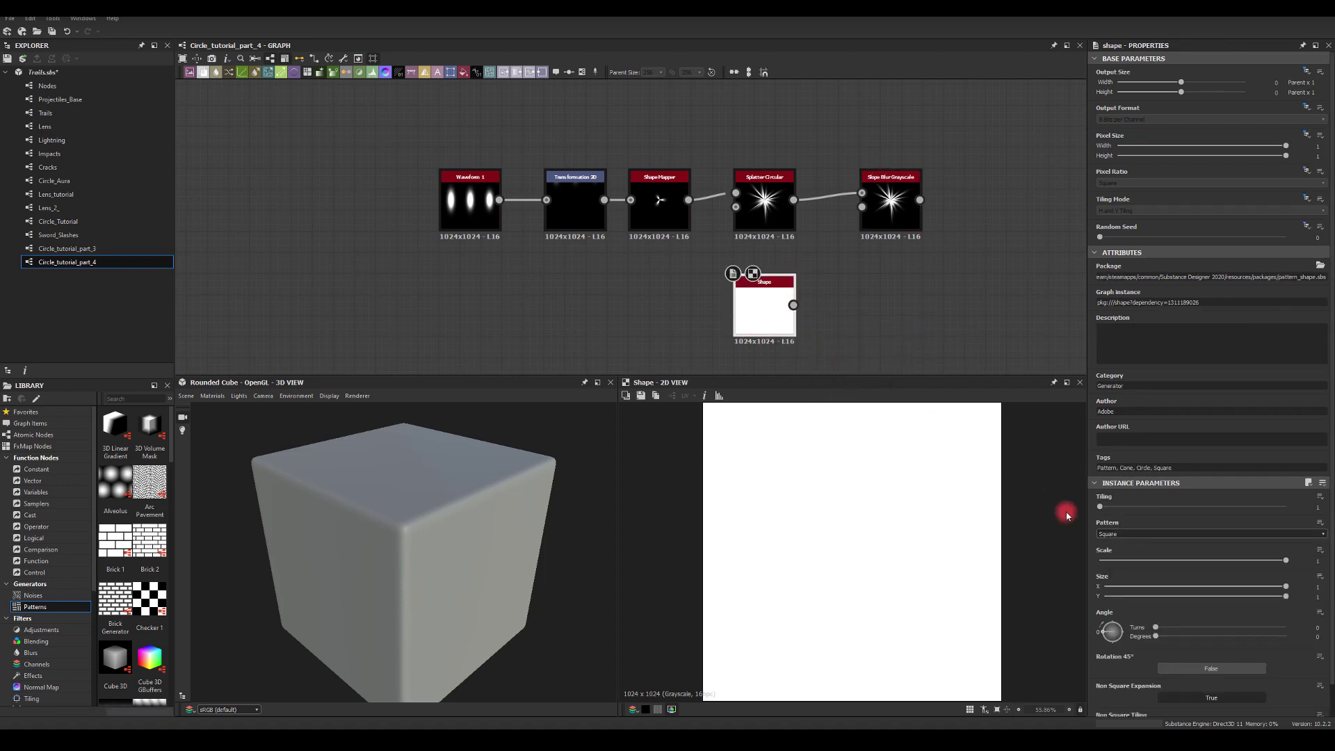
click(1104, 533)
click(1110, 557)
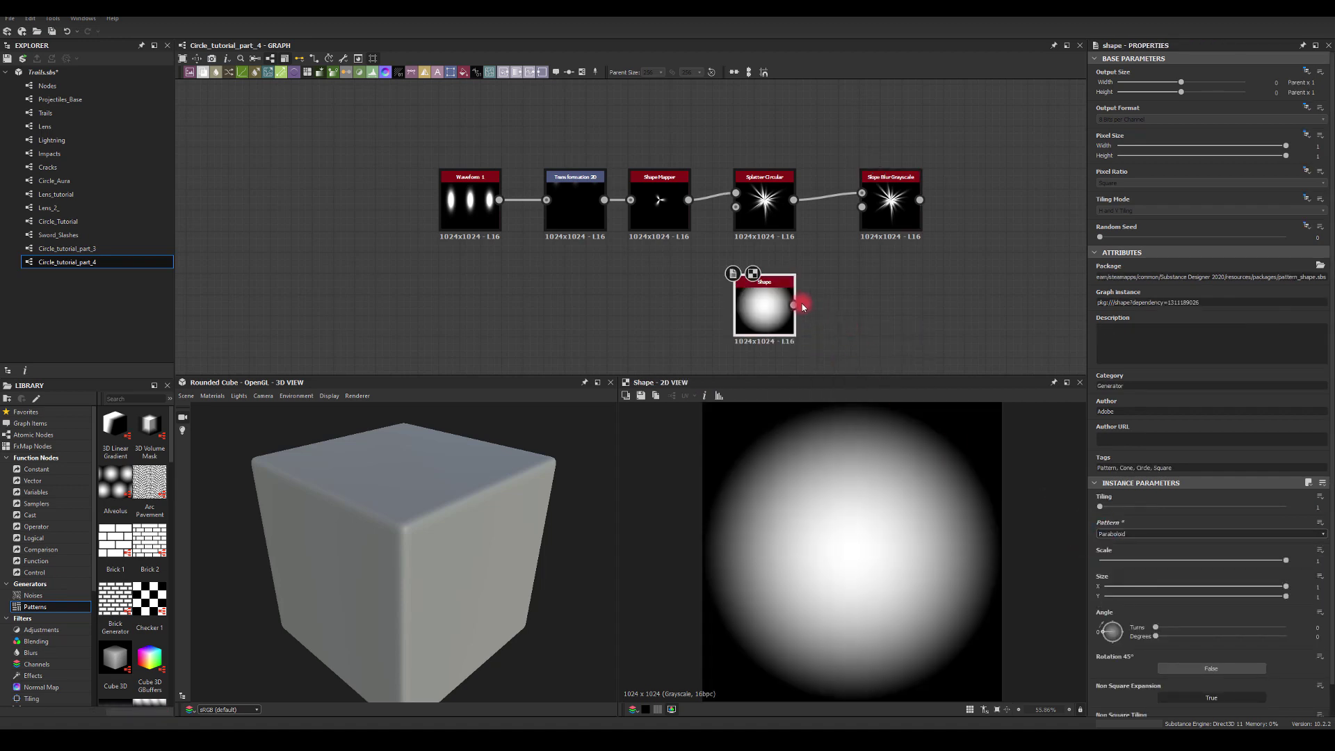
- Connect the paraboloid to the Slope Blur's slope input, and set the blur's Samples to 32 and Intensity to 14.97
drag(793, 305, 876, 256)
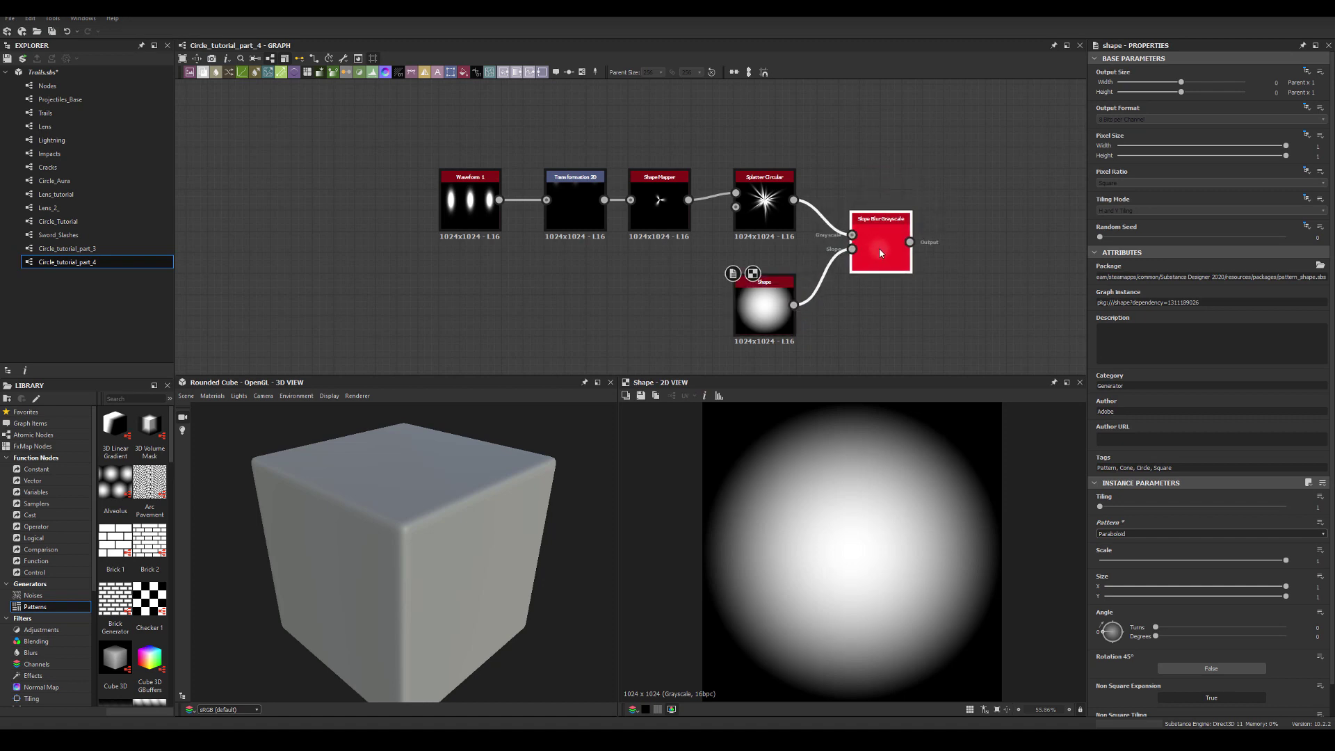
double_click(879, 248)
drag(1151, 509, 1274, 548)
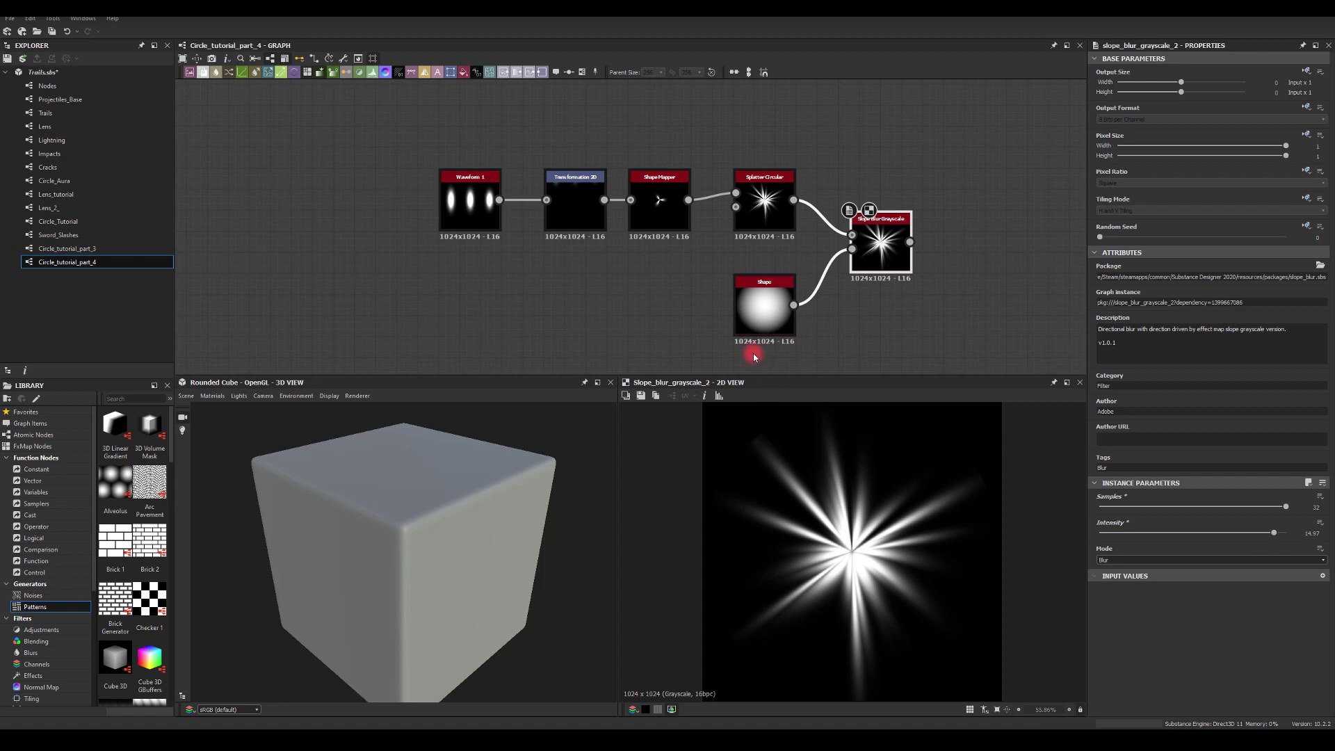
- Add a Swirl Grayscale node fed by the Slope Blur Grayscale output
middle_drag(880, 277, 764, 222)
drag(828, 189, 841, 187)
text(sw)
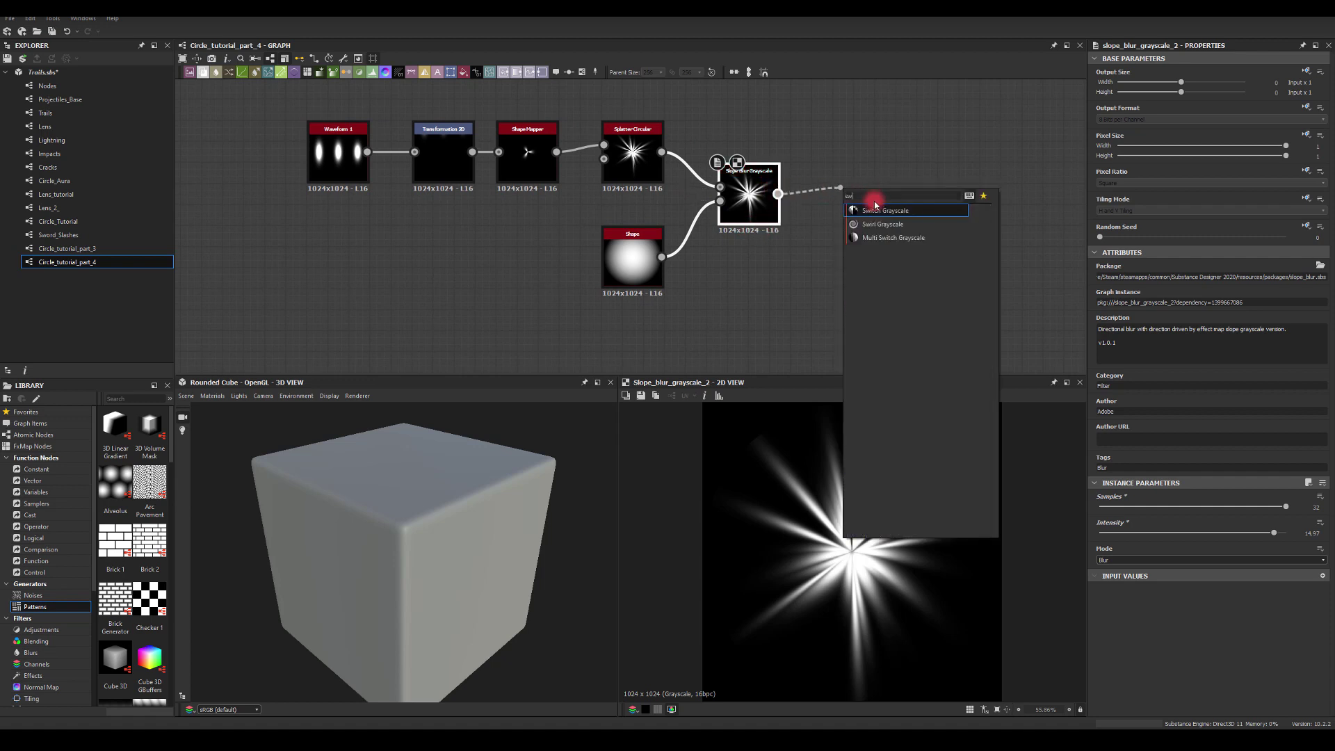
click(872, 221)
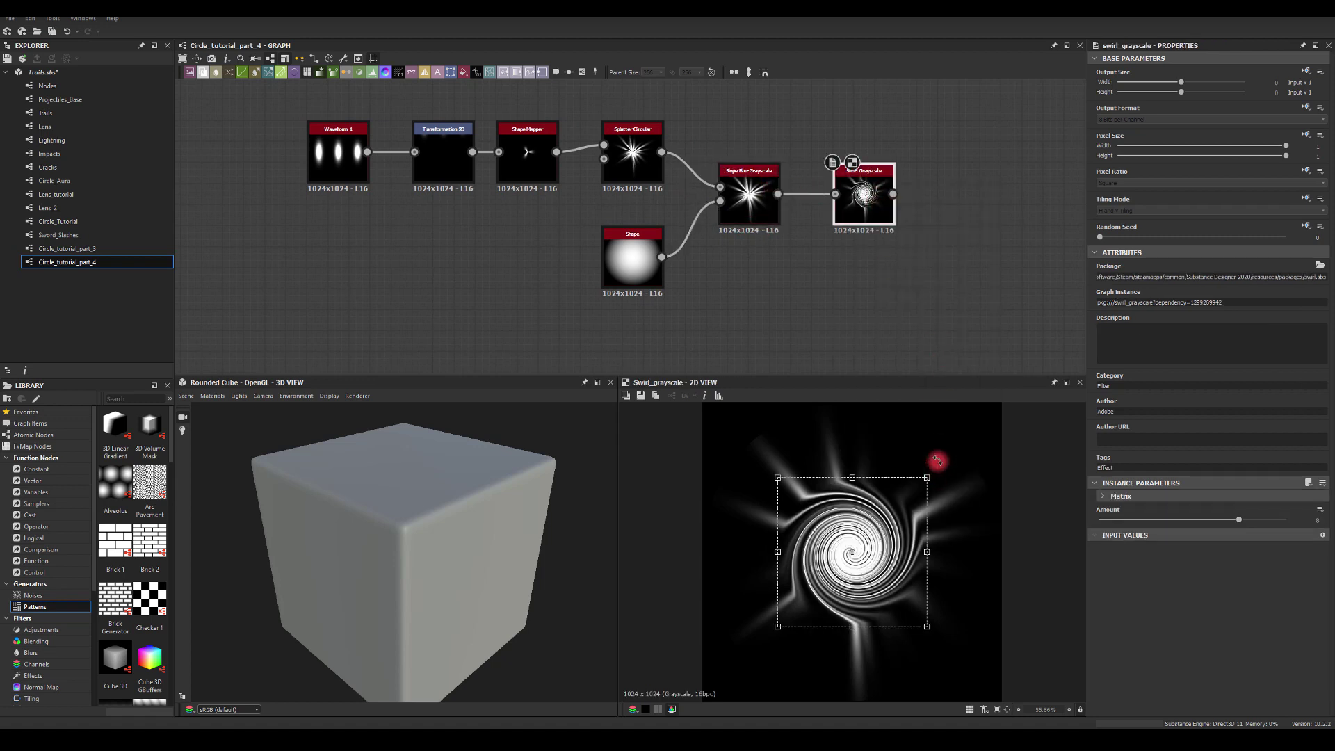
- Enlarge the swirl's transform frame to cover the whole image and set the swirl Amount to 1.5
scroll(921, 487, down, 2)
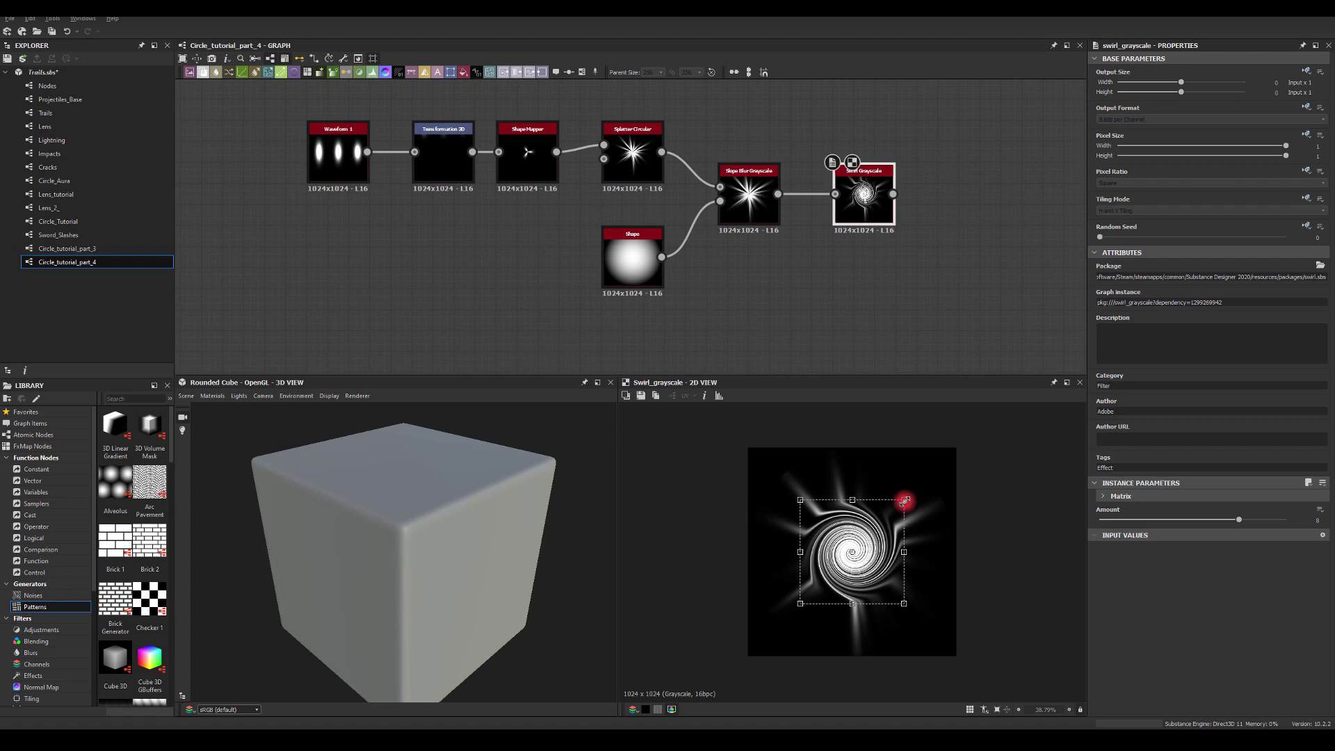
drag(904, 500, 957, 459)
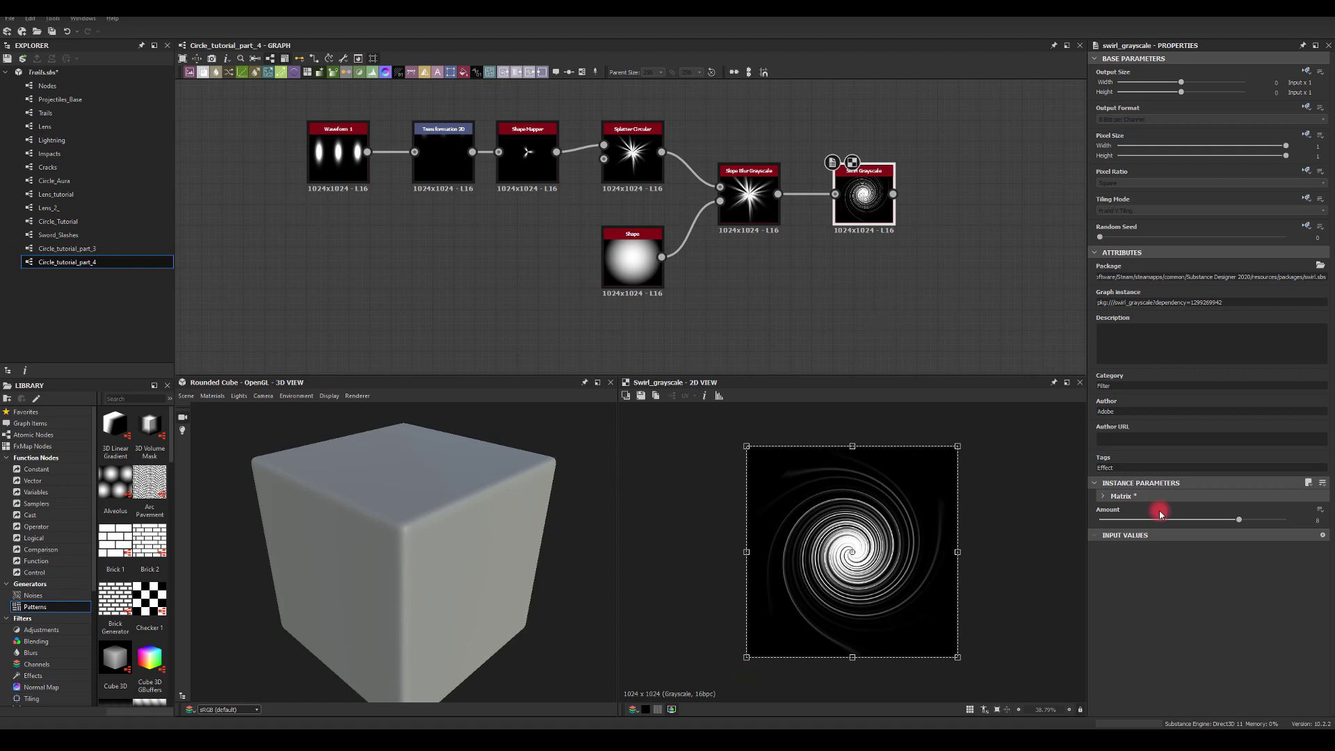
drag(1320, 522, 1309, 522)
text(1.5)
key(Return)
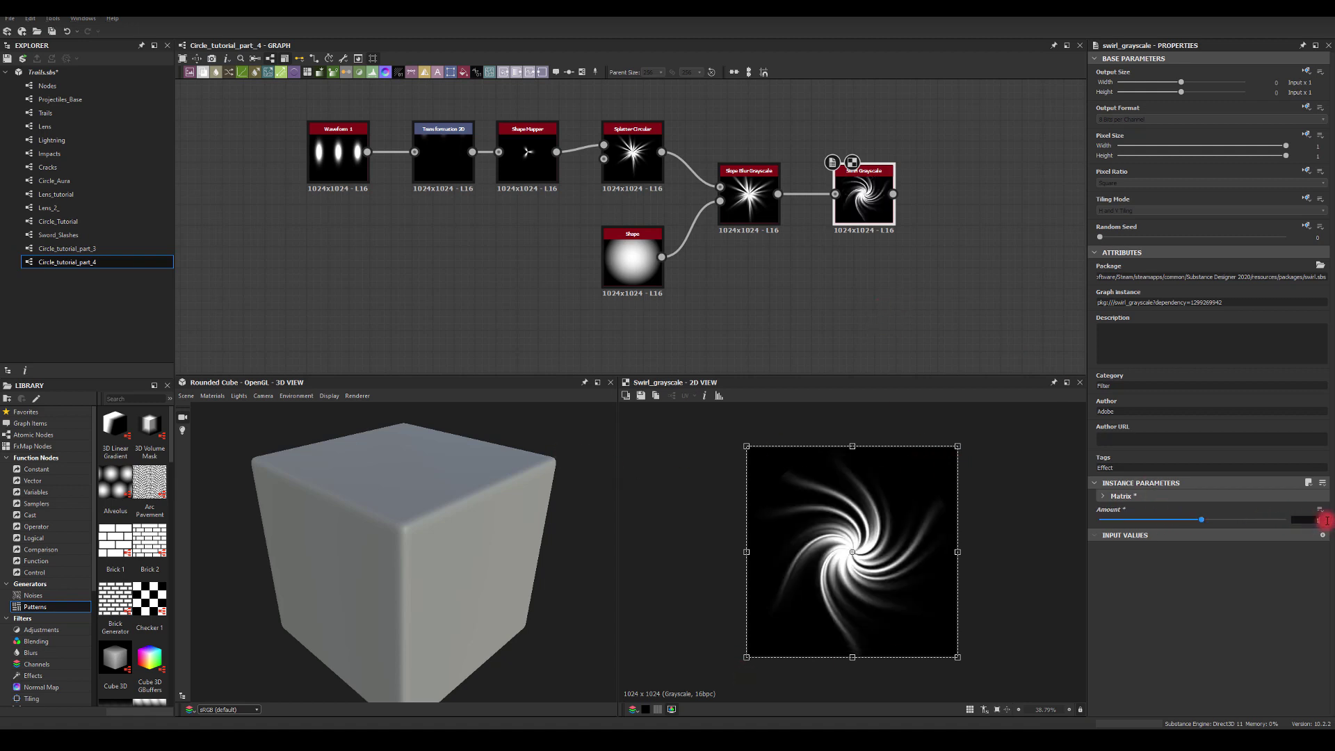
key(Return)
drag(1310, 520, 1333, 521)
key(Return)
- Move the Swirl Grayscale node closer to the Slope Blur Grayscale node
click(926, 281)
middle_drag(883, 225, 847, 214)
drag(827, 194, 807, 192)
click(919, 247)
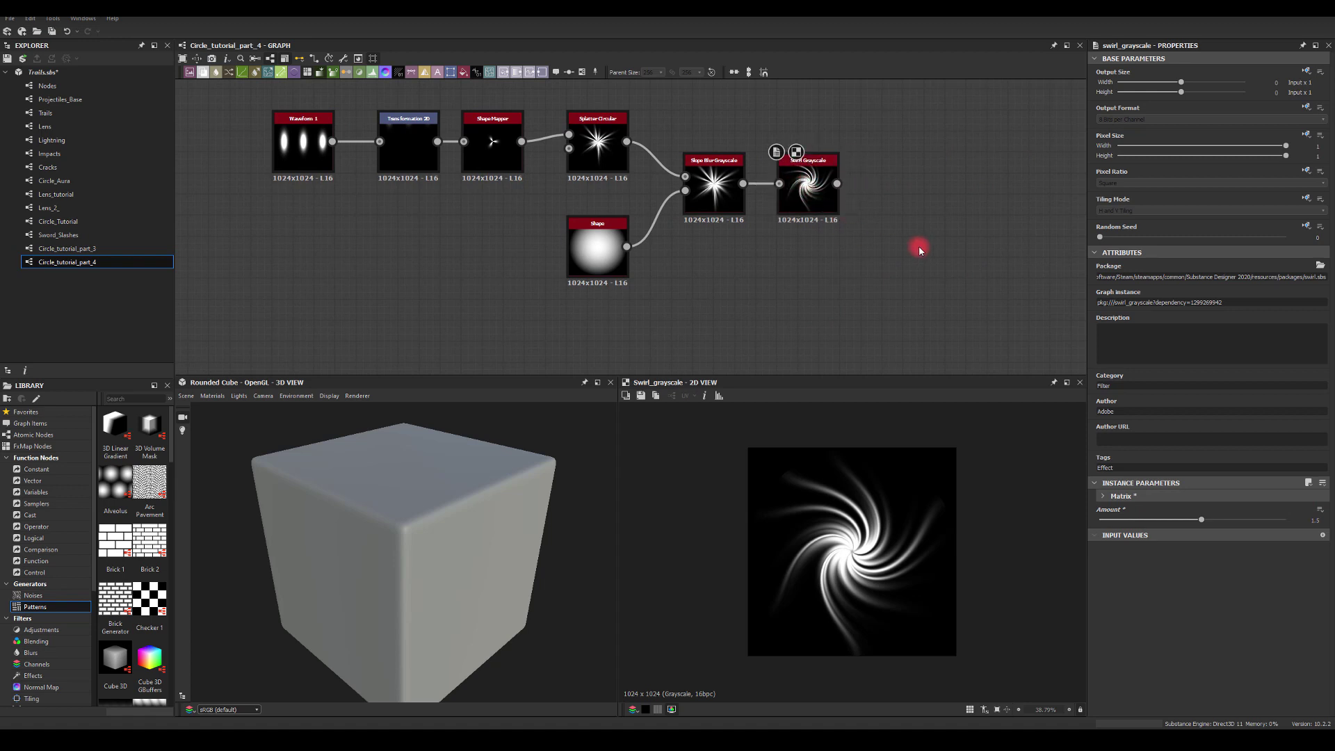
- Add a Blend node with the Swirl Grayscale output as its background
middle_drag(891, 182, 843, 243)
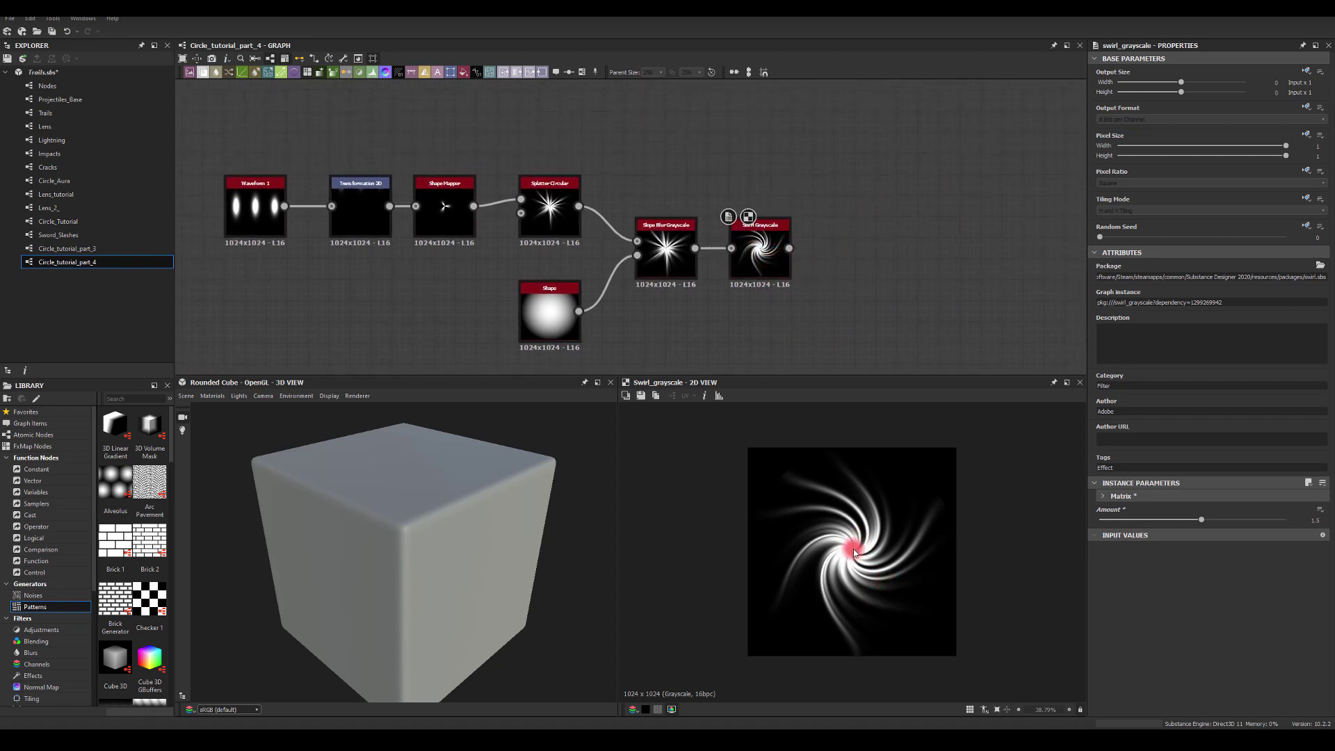
drag(788, 248, 876, 187)
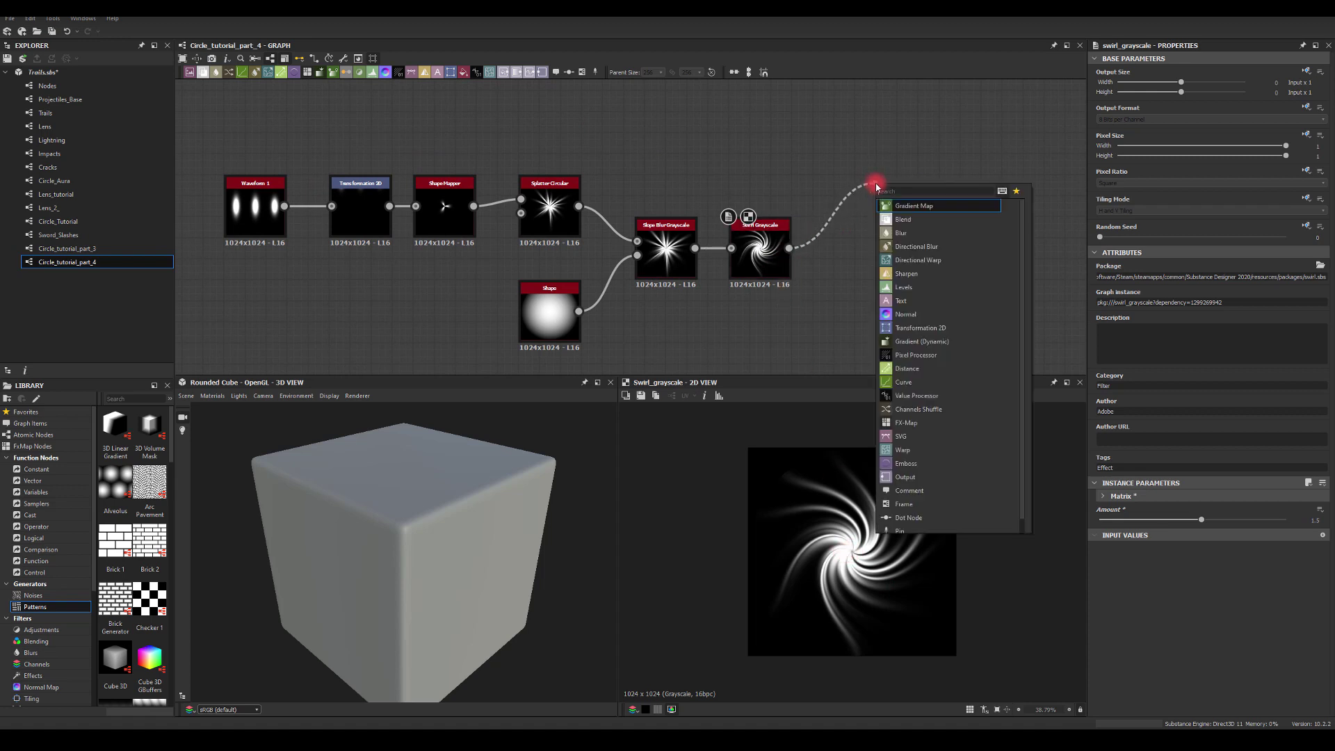
click(902, 219)
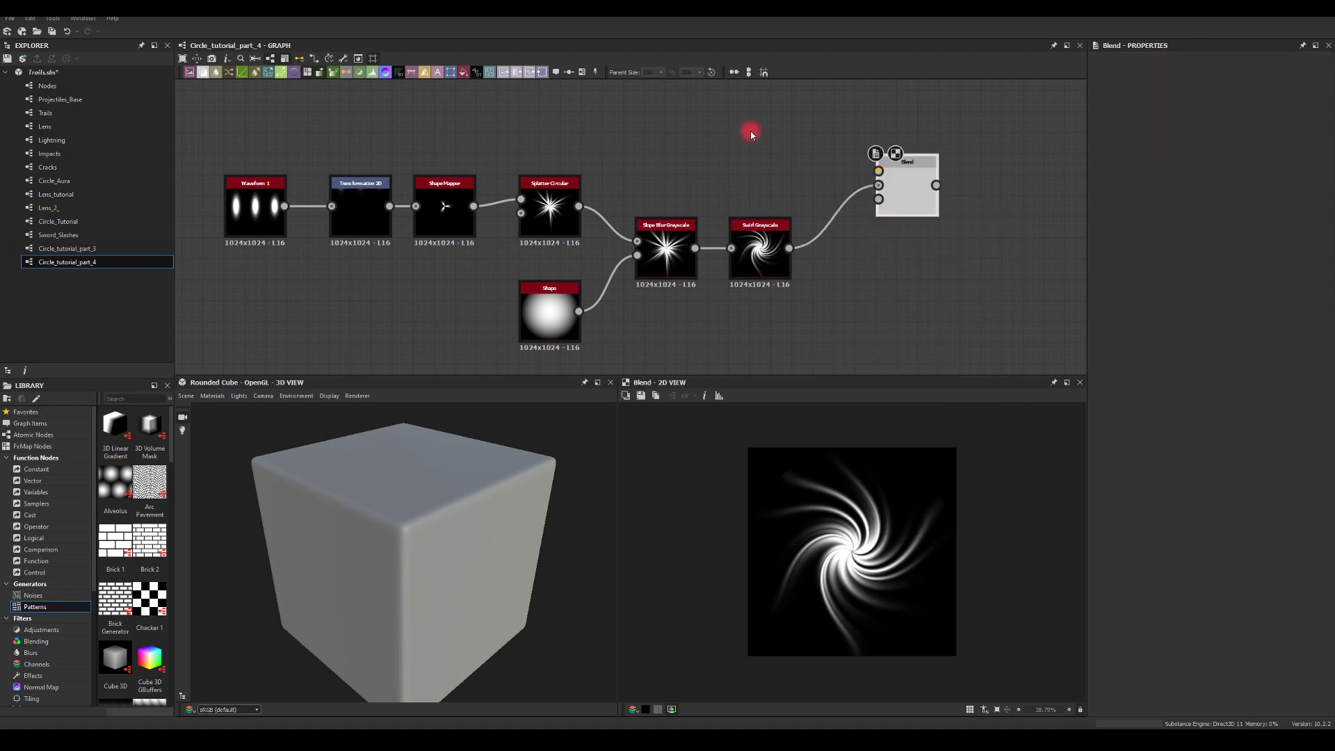
- Add another Shape node above the node chain and set its Pattern to Disc
key(space)
text(sha)
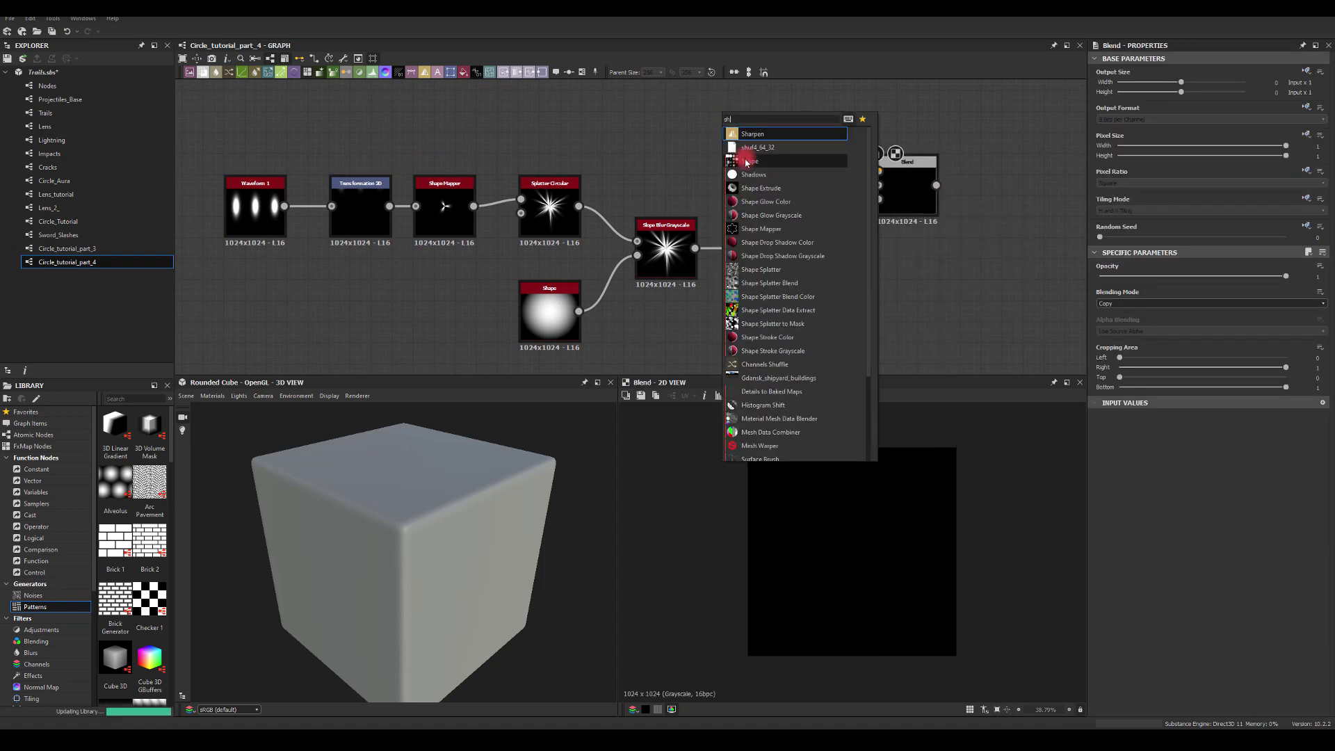
click(744, 153)
drag(731, 113, 705, 120)
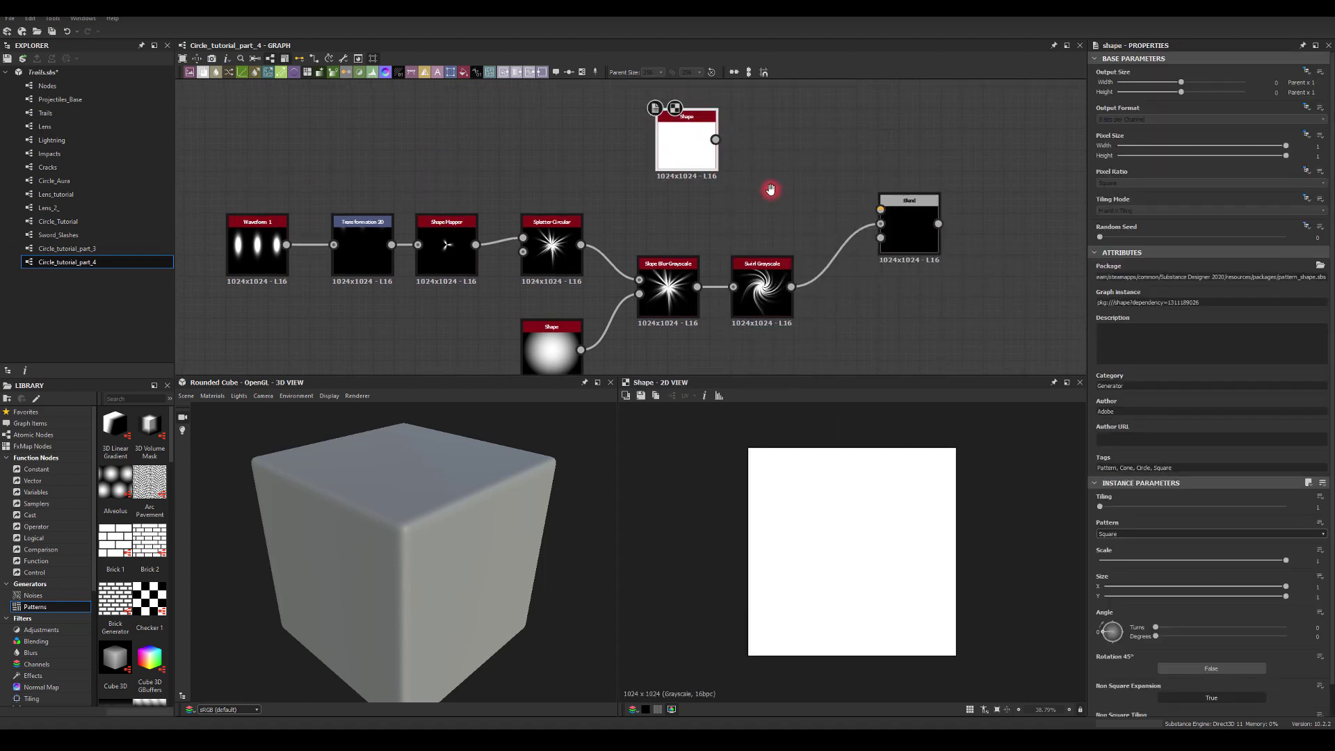
click(1120, 534)
click(1114, 550)
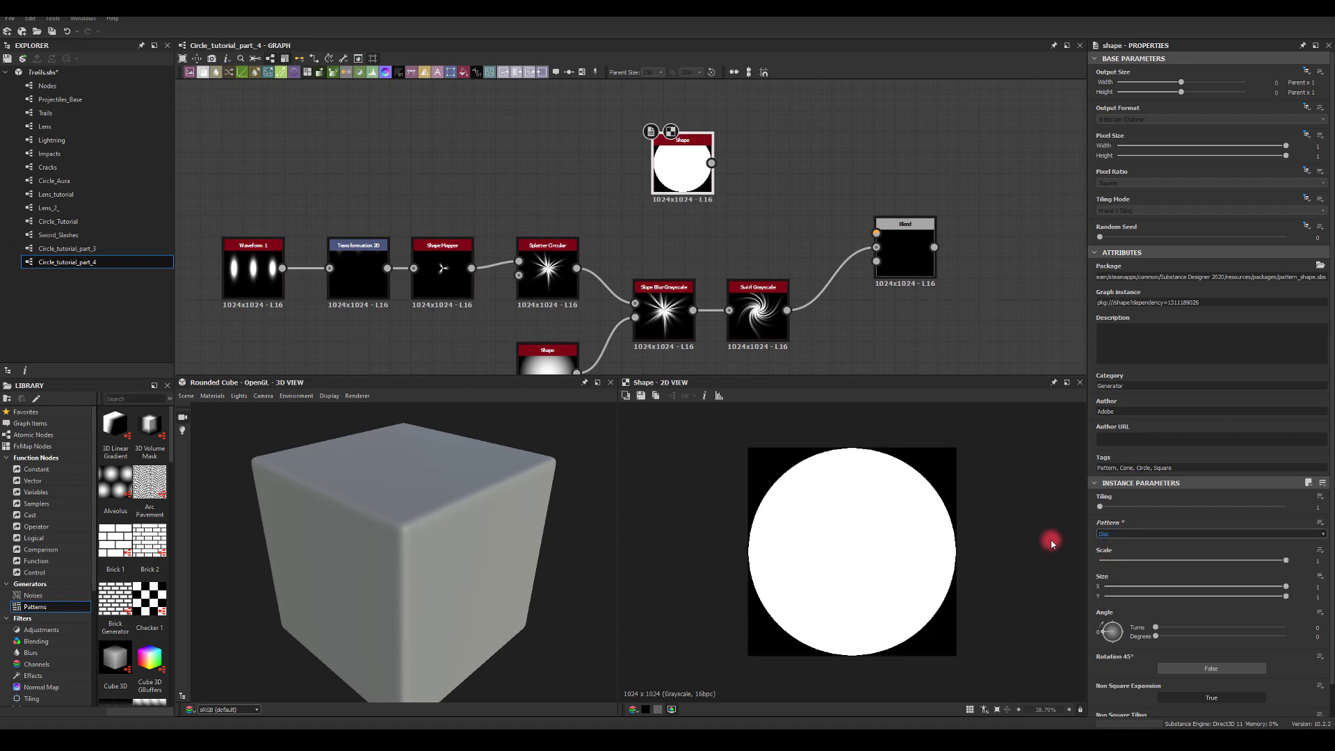
- Move the disc Shape node farther from the Blend node and feed its output into a new Blur HQ Grayscale node
drag(685, 170, 754, 152)
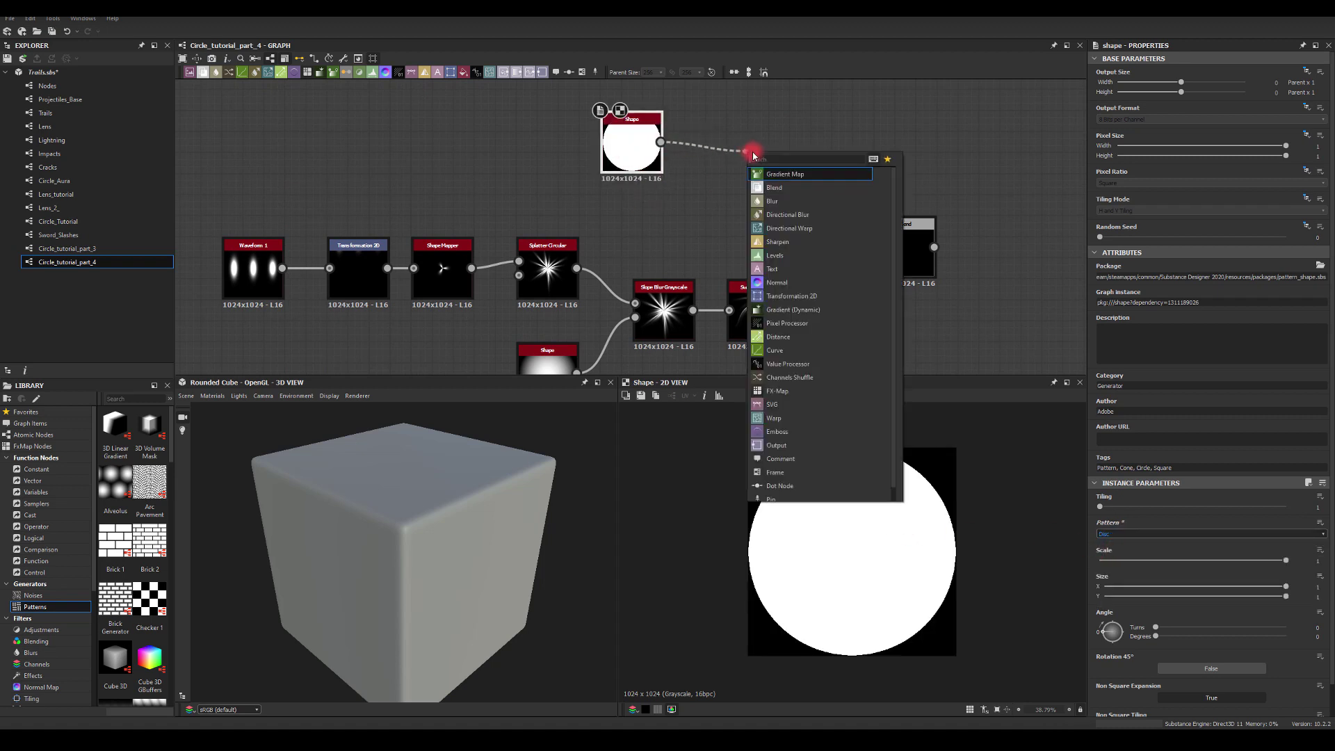
text(bl)
click(769, 192)
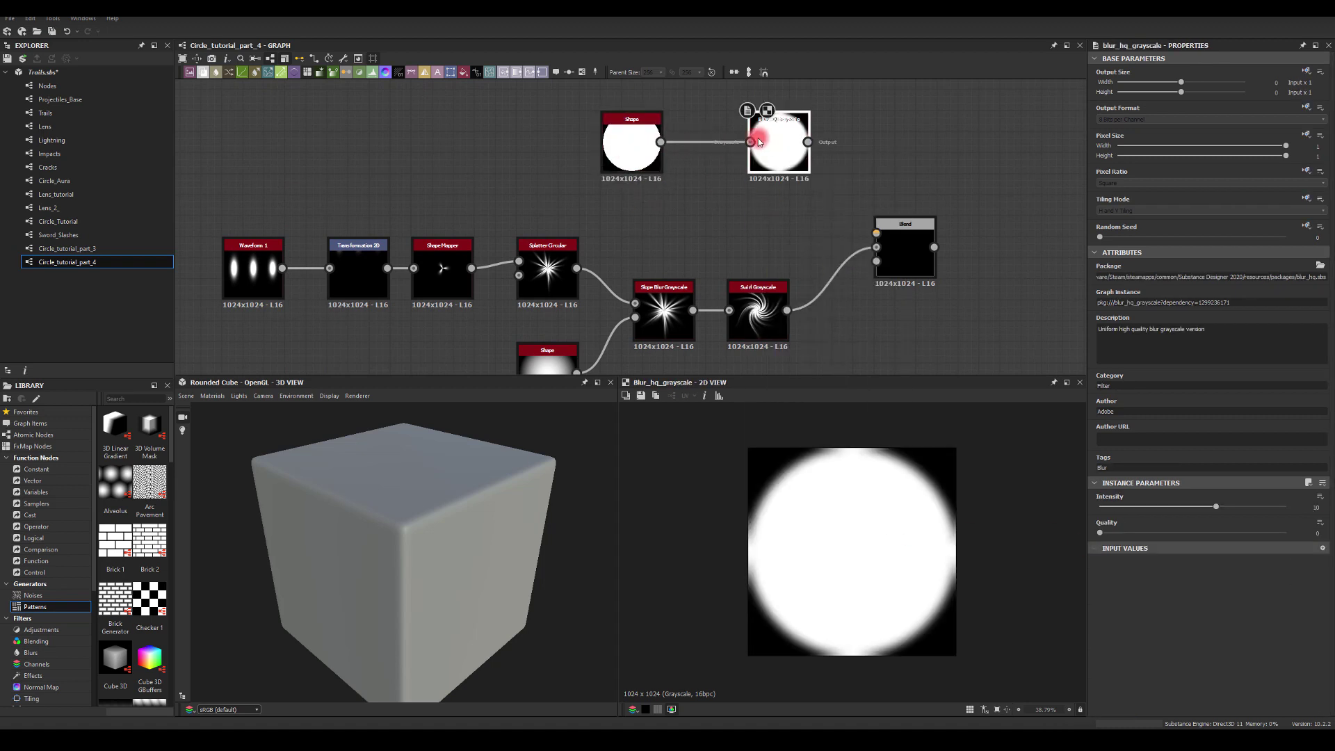
- Connect the blurred disc to the Blend node's foreground and preview the Blend node with its parameters open
drag(786, 142, 874, 233)
double_click(917, 256)
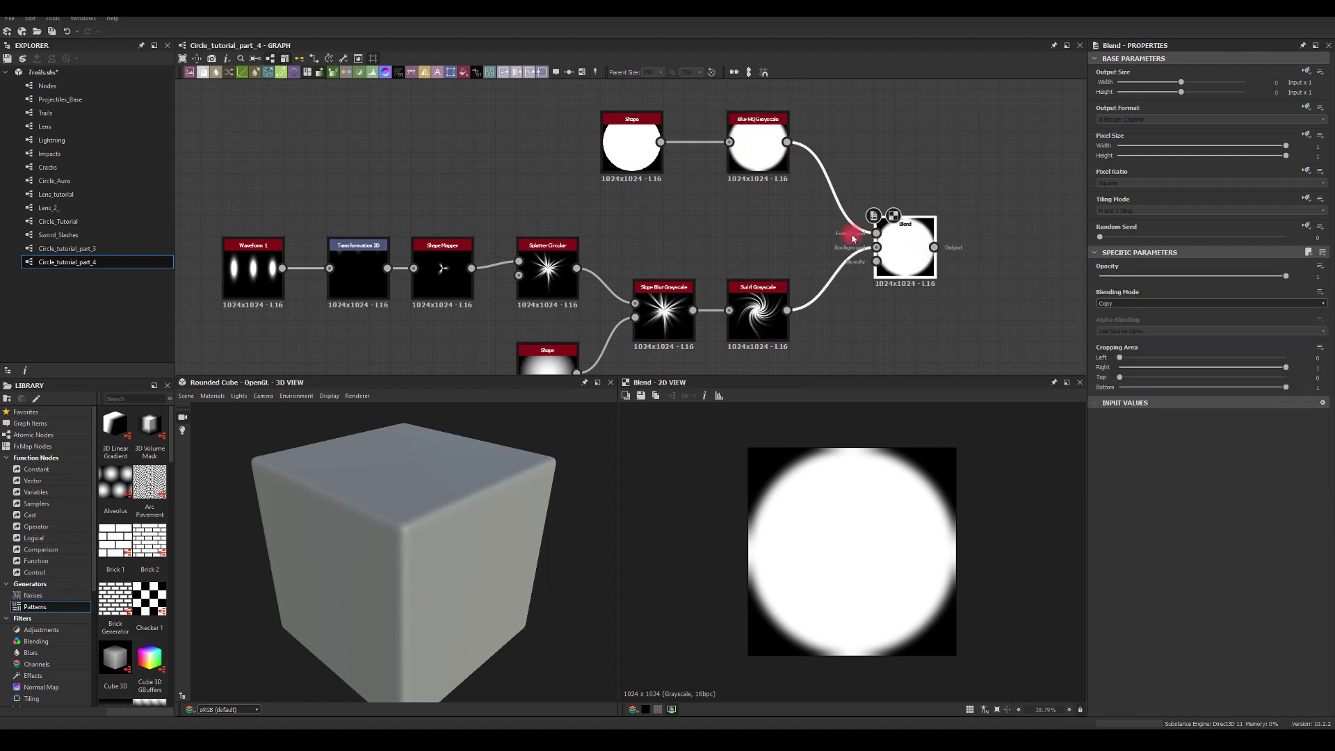
click(626, 140)
click(899, 243)
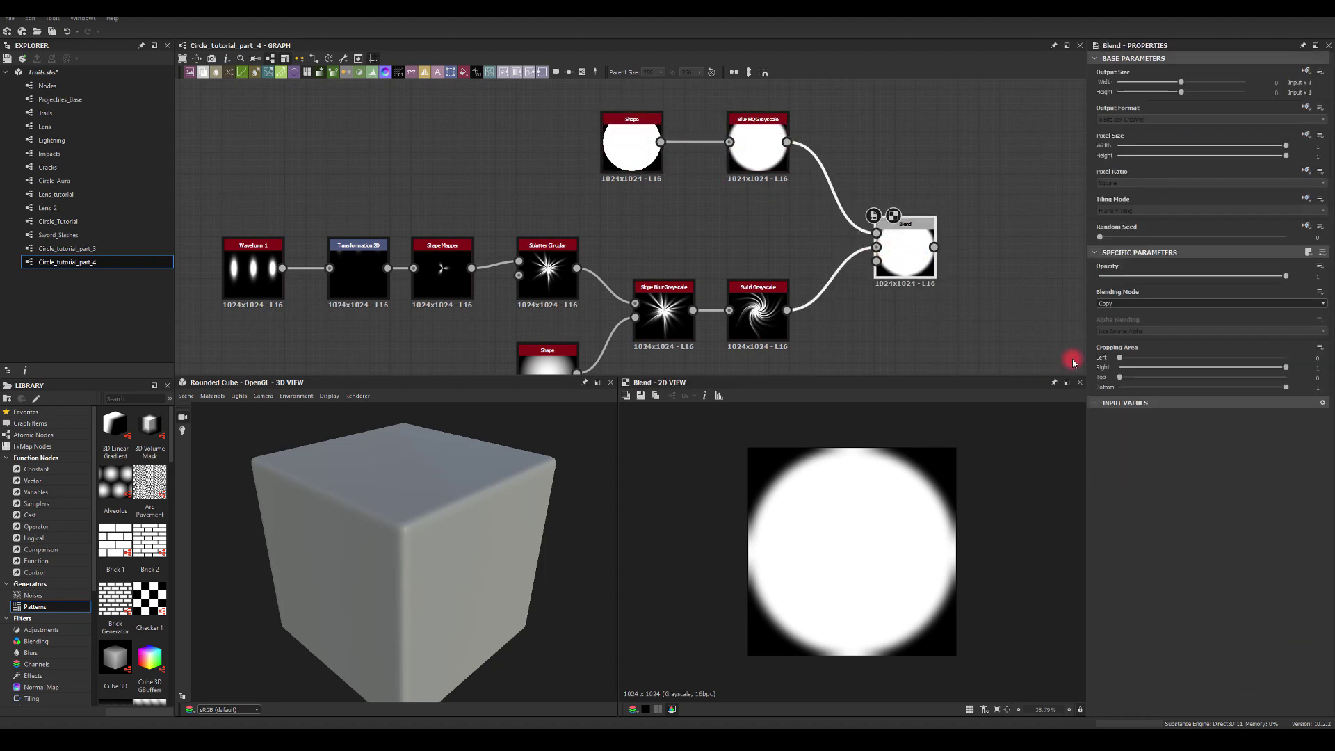
- Set the Blend node's blending mode to Subtract and reduce the disc Shape's Scale to 0.18
click(1133, 304)
click(1119, 326)
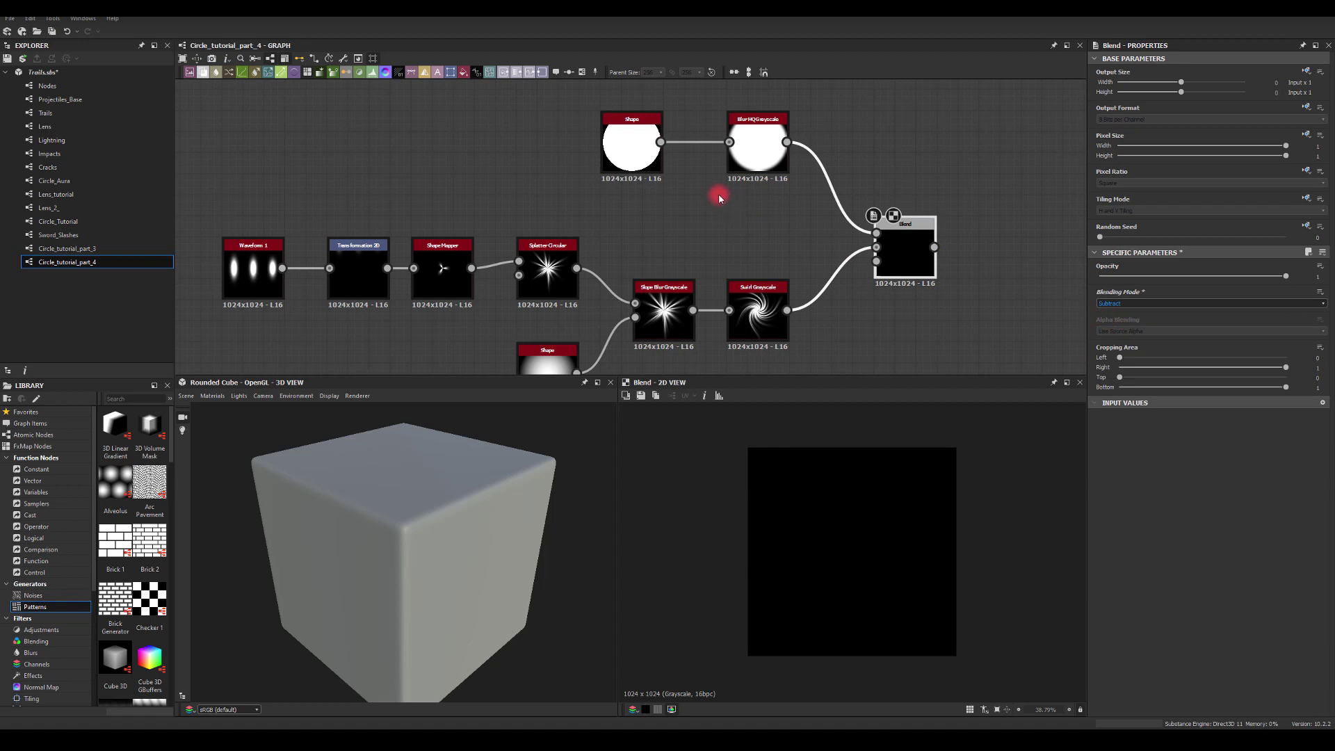
click(627, 141)
click(632, 146)
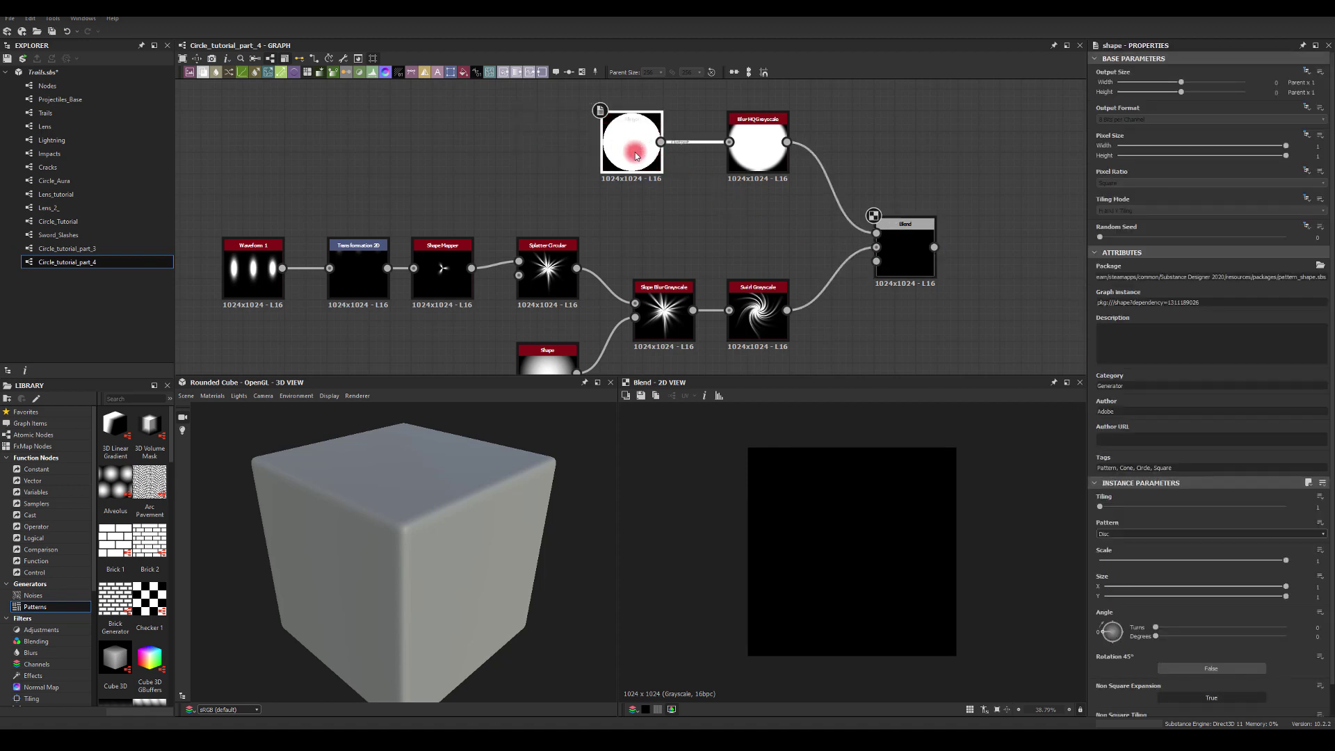
drag(1284, 564, 1133, 572)
- Feed the Blend node's output into a new Radial Blur Grayscale node
middle_drag(981, 296, 777, 221)
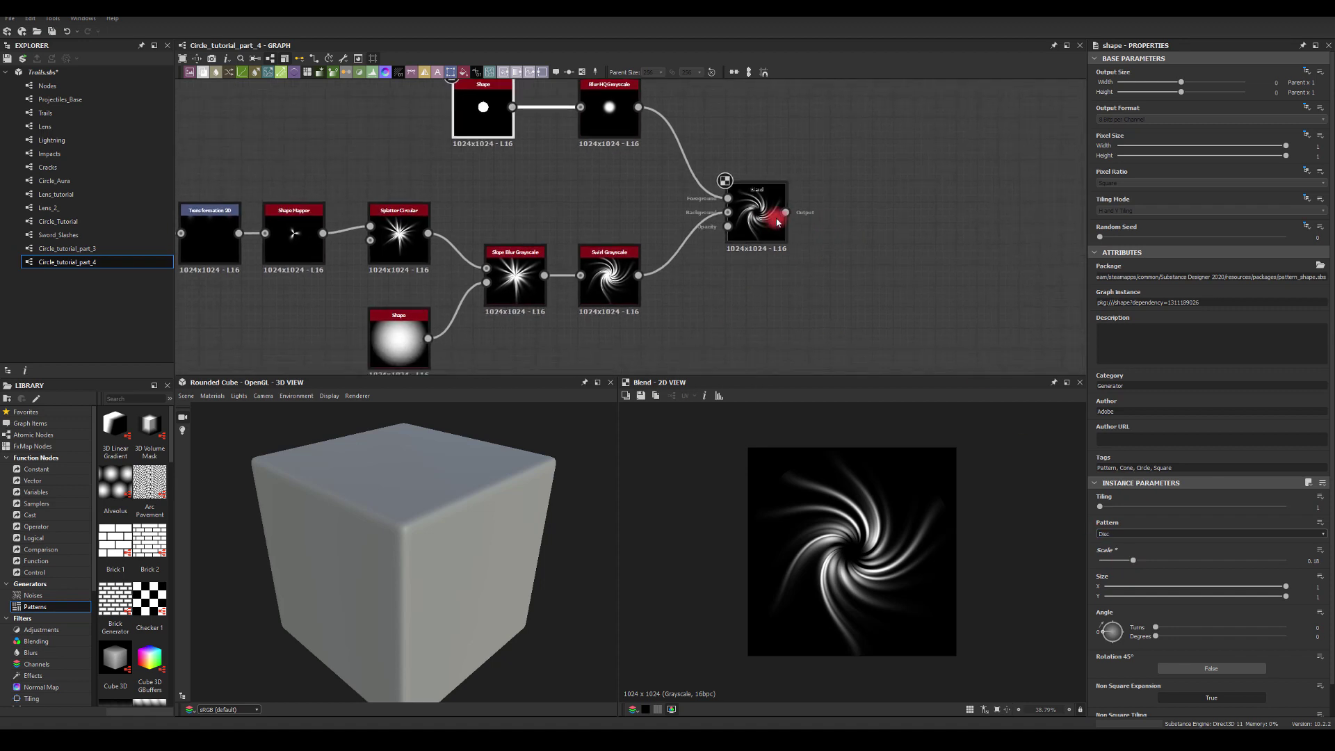
drag(791, 217, 920, 269)
text(rad)
click(942, 250)
click(1140, 466)
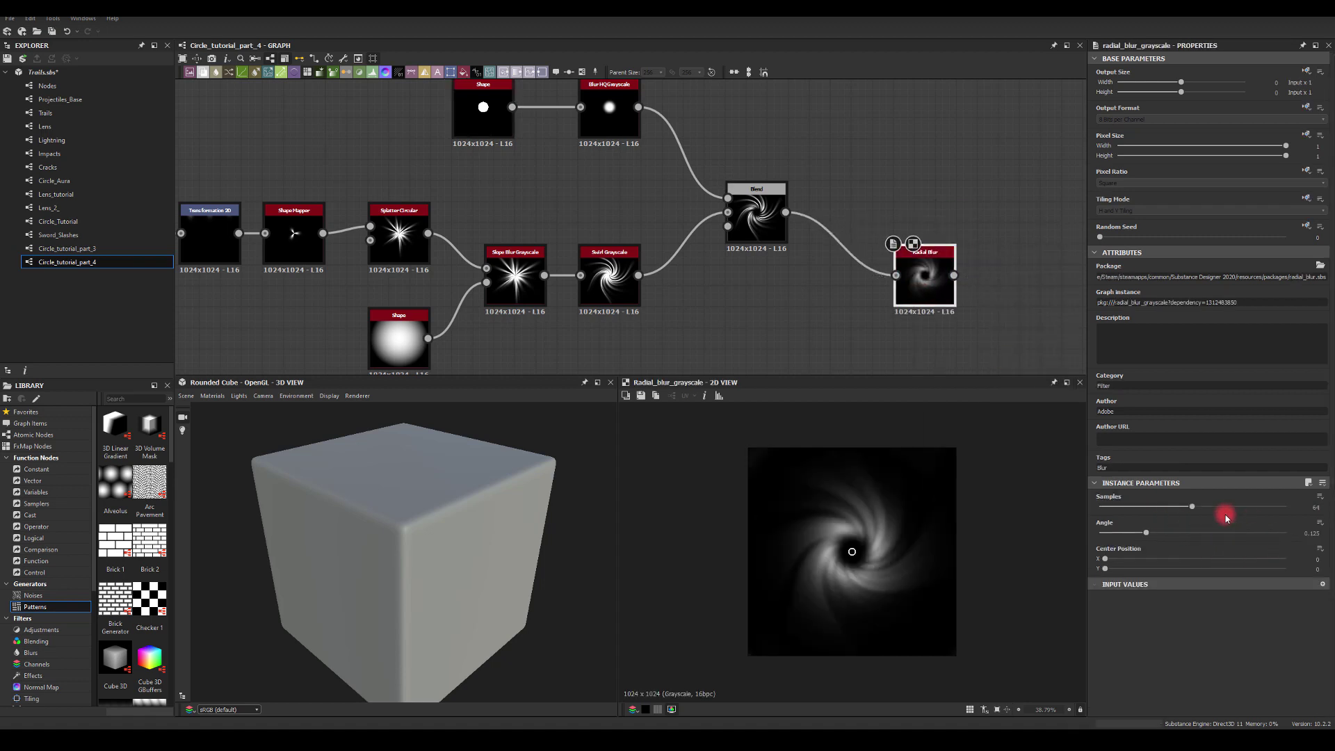
- Set the Radial Blur's Samples to 128 and its Angle to 0.08
drag(1192, 507, 1299, 534)
text(.08)
key(Return)
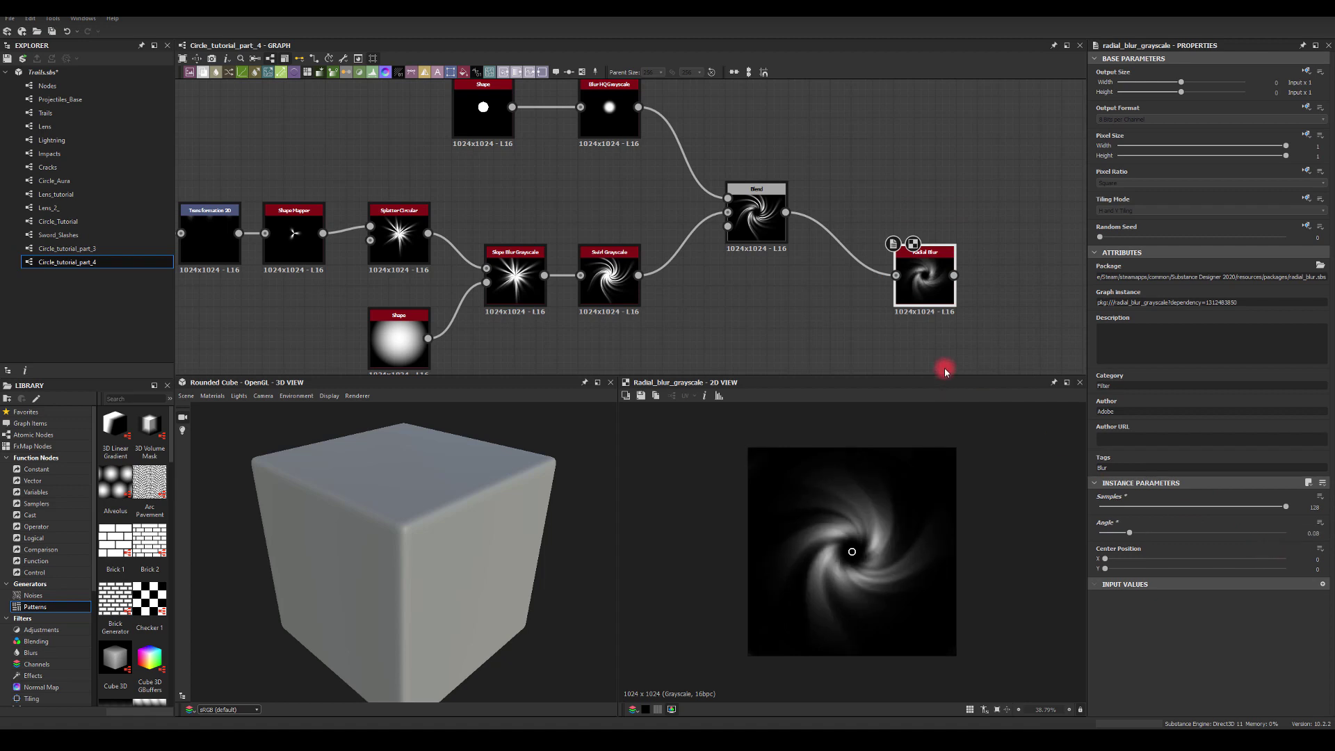
- Duplicate the Radial Blur node with its input link, place the copy directly below it, and set the copy's Angle to -0.08
middle_drag(880, 348, 902, 285)
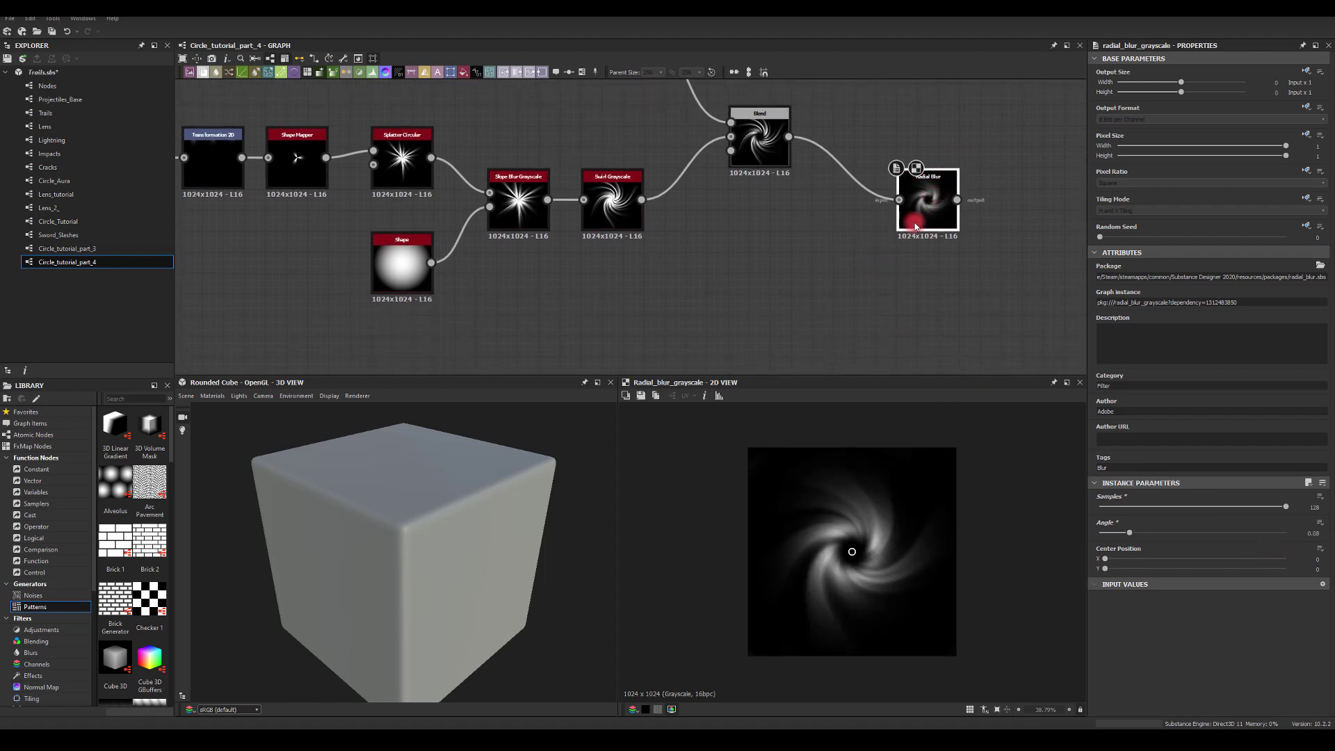
key(ctrl+d)
drag(644, 219, 932, 282)
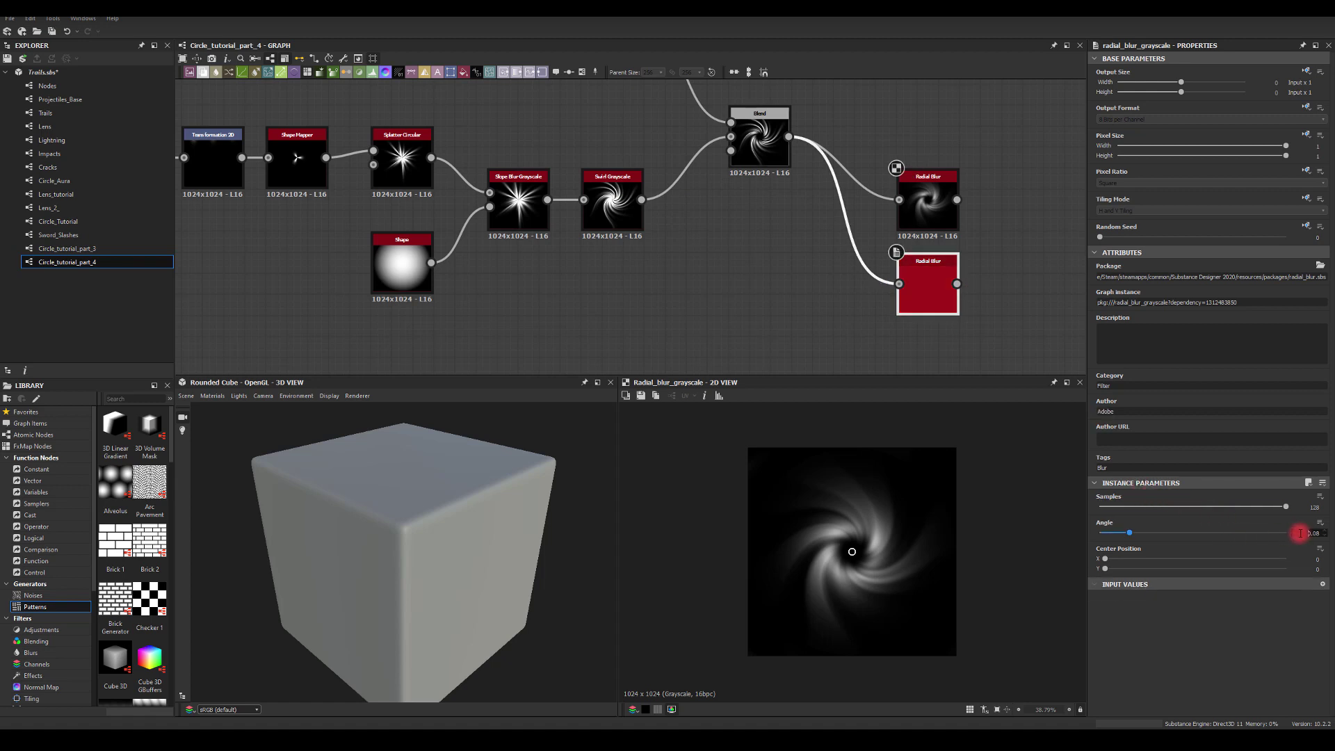
click(991, 466)
- Combine both Radial Blurs in a new Blend node, with the lower one as background and the upper one as foreground
middle_drag(823, 245, 710, 267)
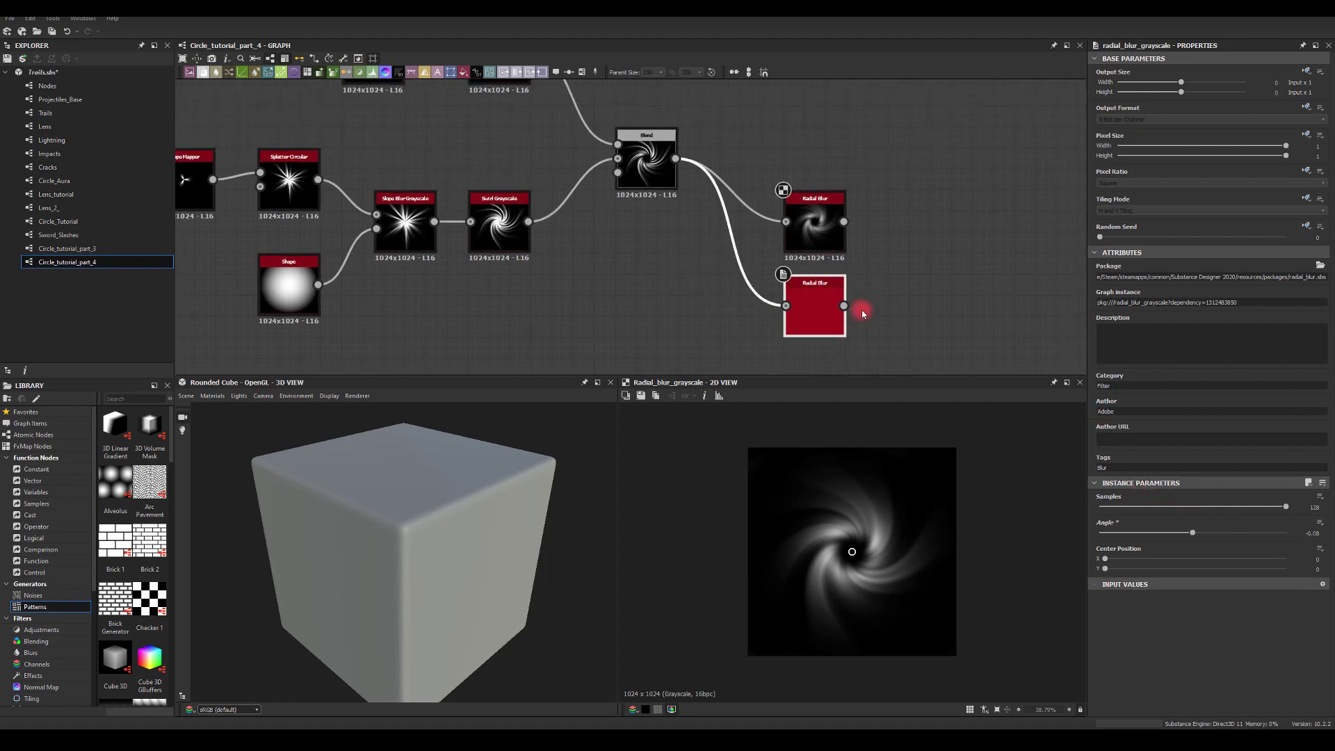
drag(940, 252, 941, 249)
text(bl)
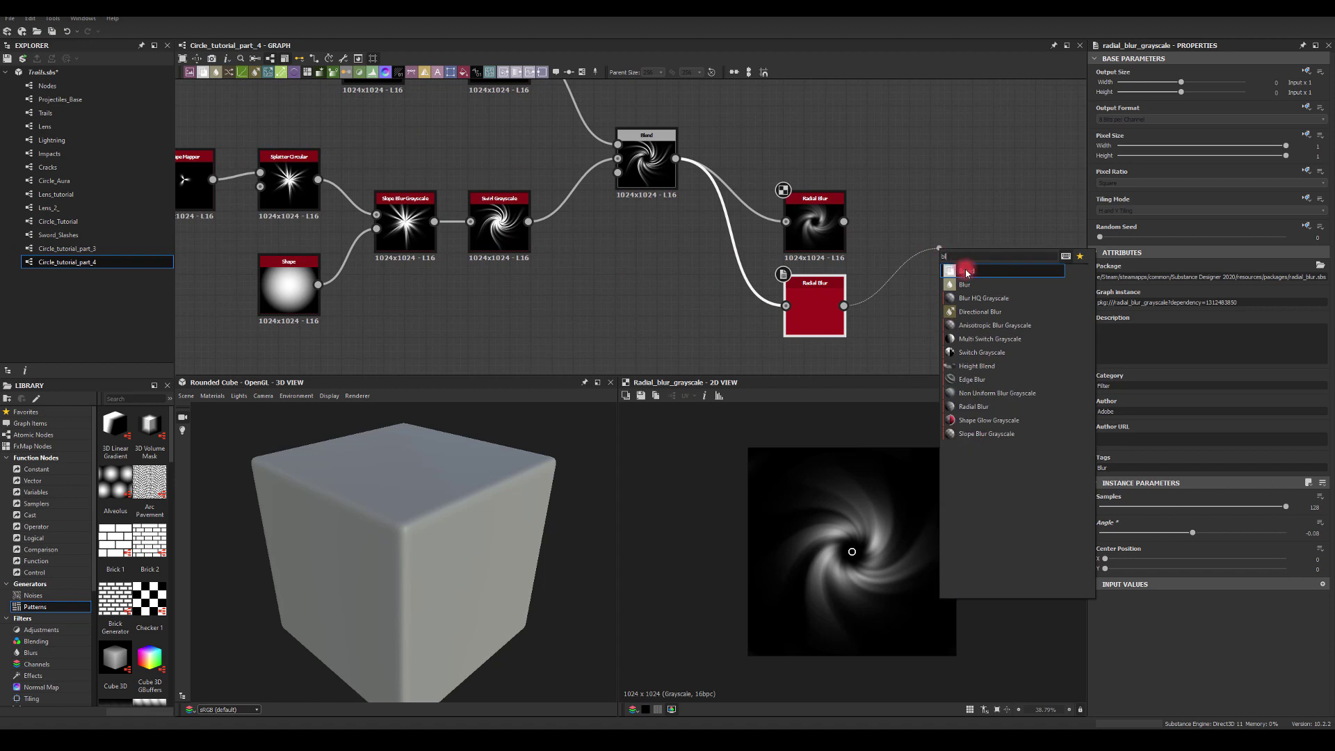
click(966, 272)
drag(843, 222, 938, 252)
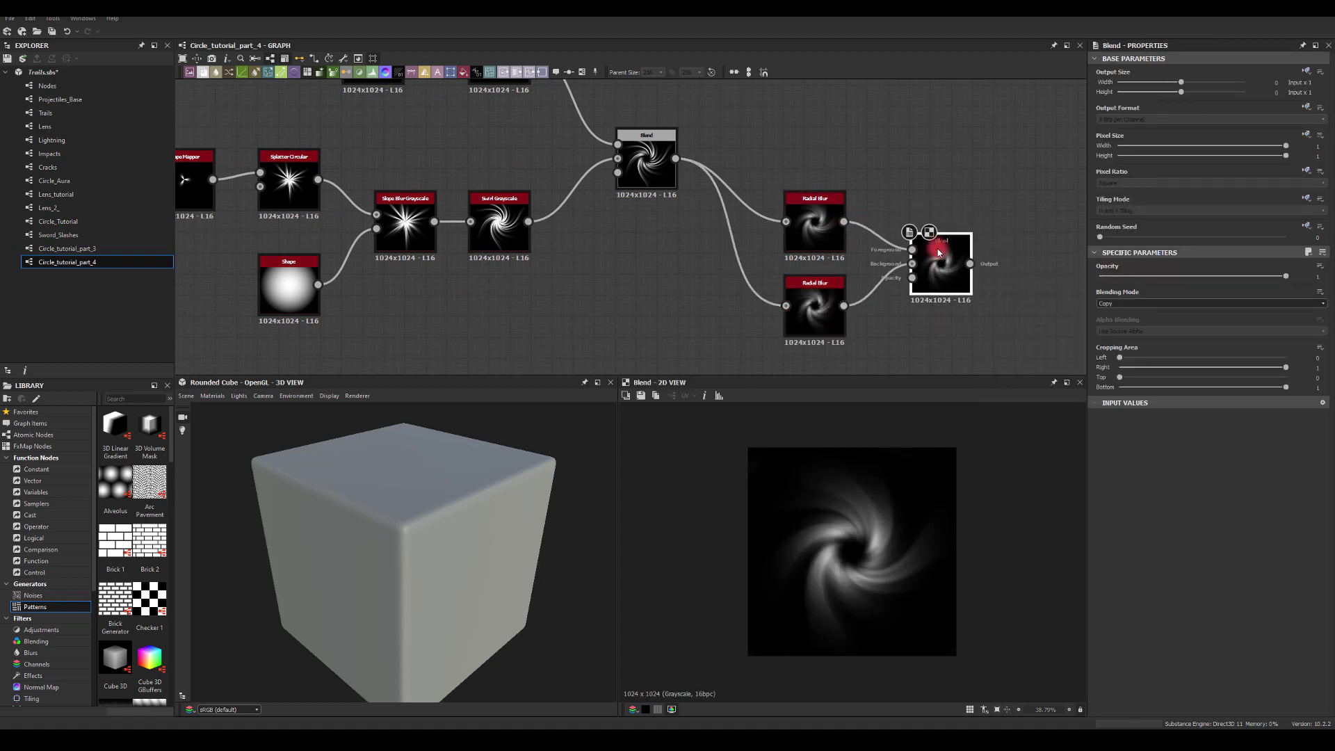
- Try the Add (Linear Dodge), Subtract, Multiply, Max (Lighten) and Min (Darken) blending modes on the Blend joining the Radial Blurs
click(1122, 306)
click(1113, 317)
click(1112, 305)
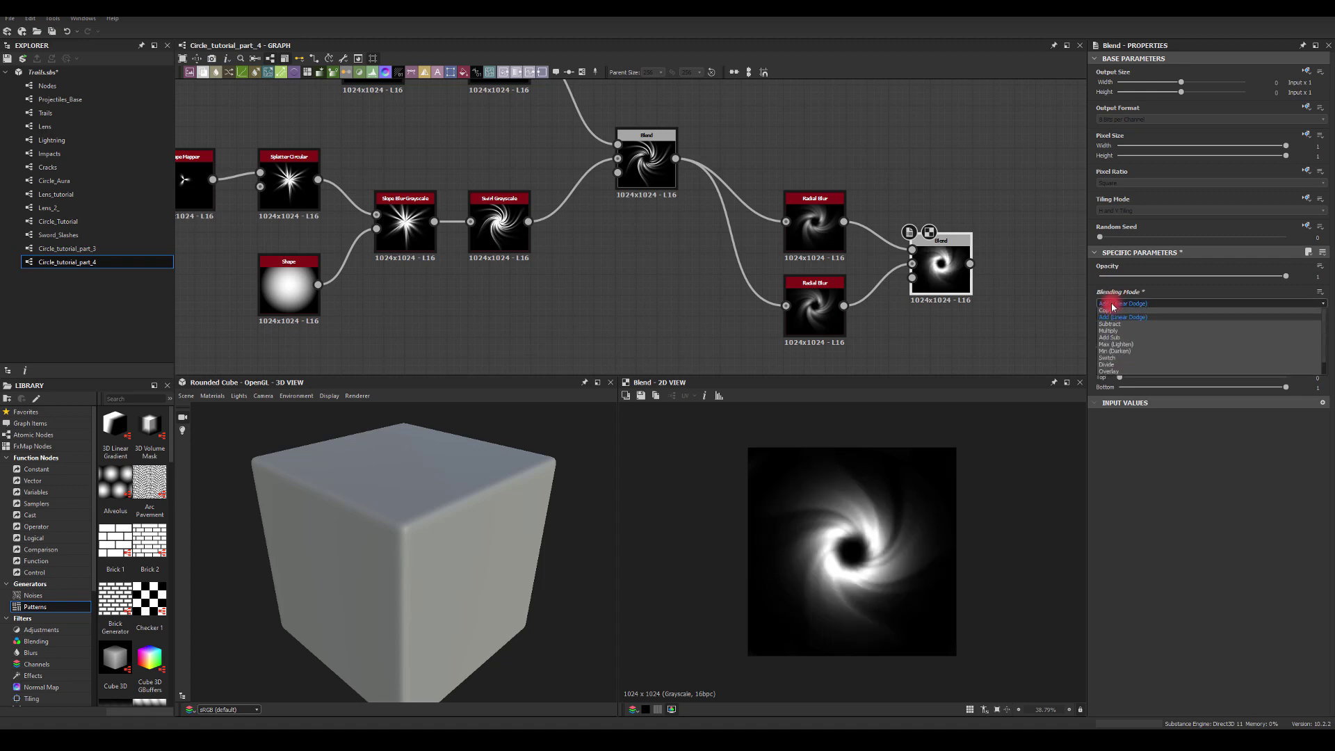
click(1110, 324)
click(1110, 305)
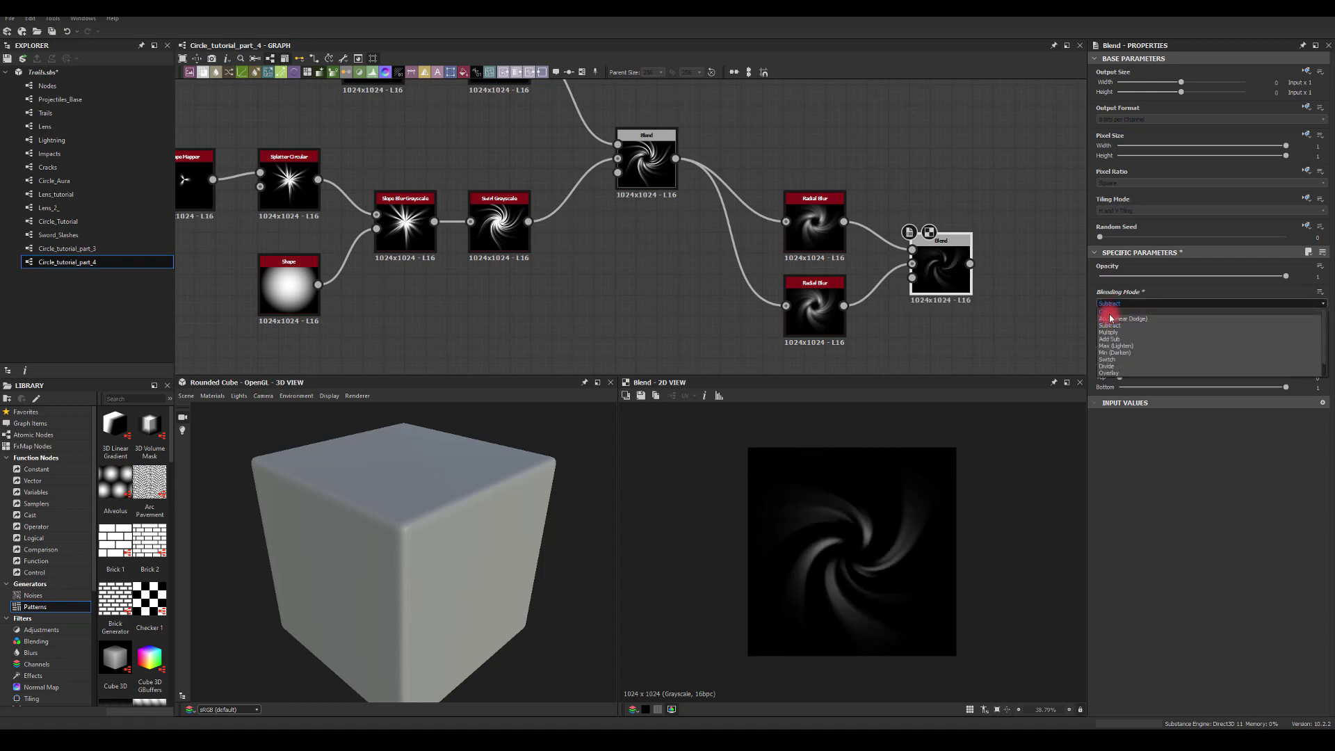
click(1111, 338)
click(1112, 304)
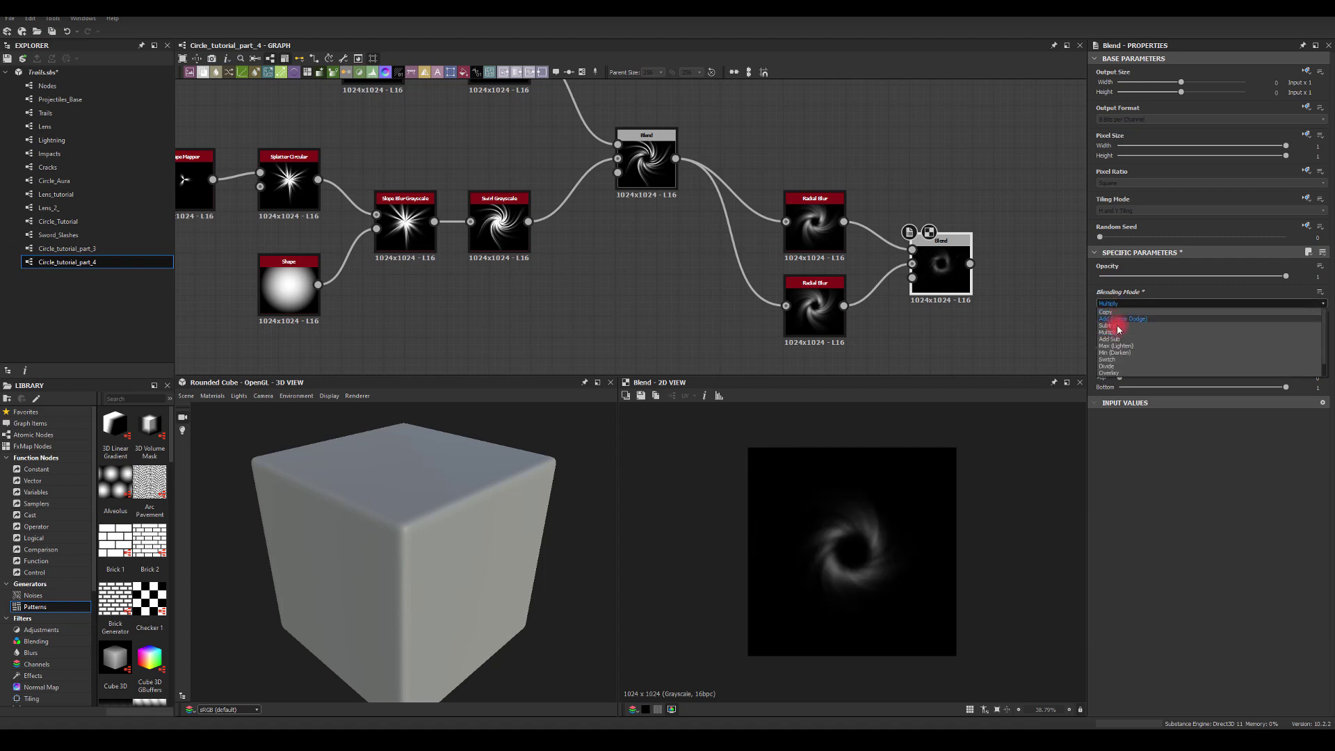
click(1116, 346)
click(1116, 304)
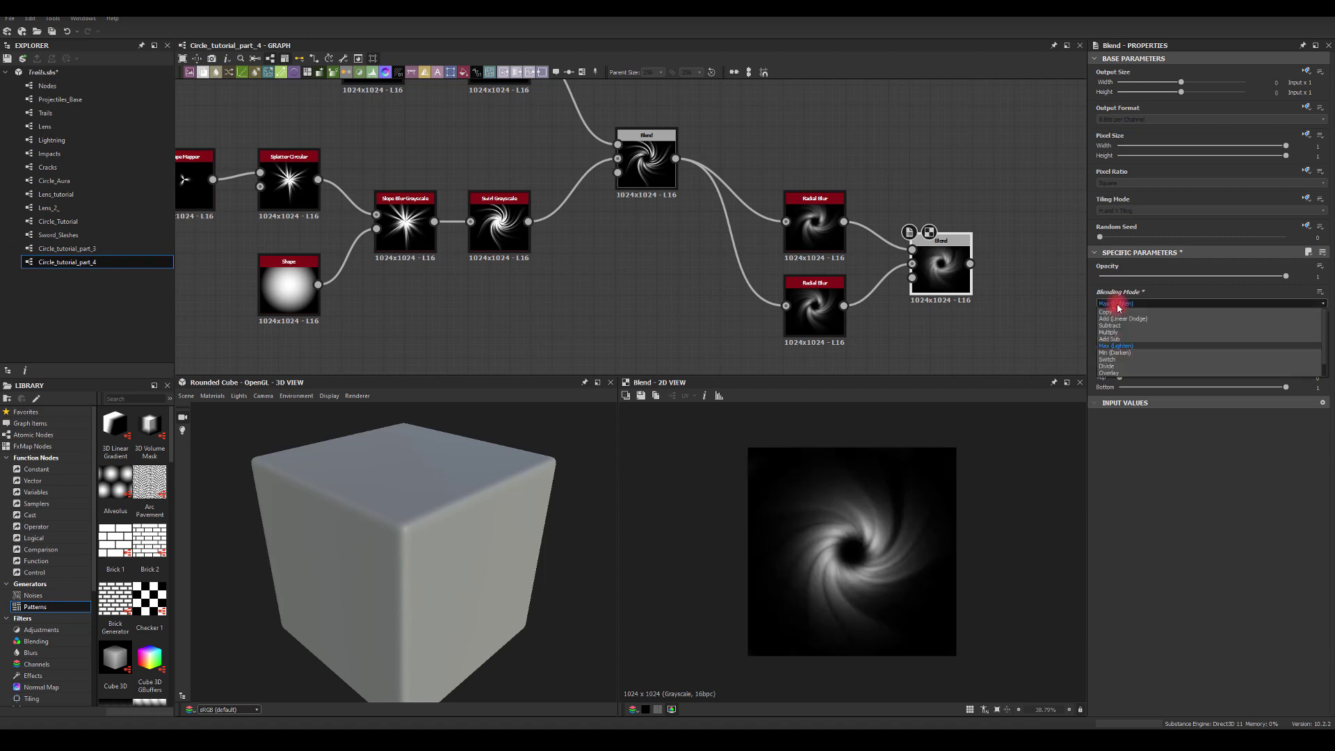
click(1117, 353)
click(874, 526)
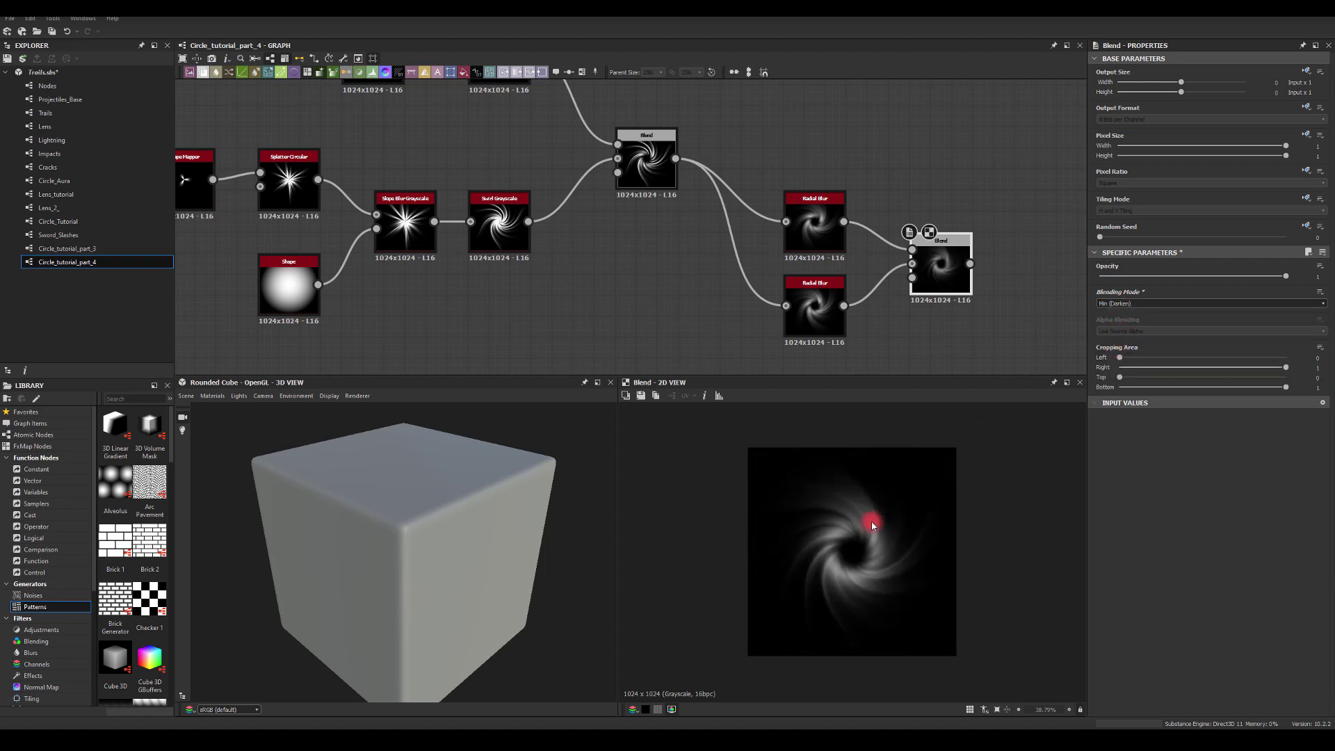
- Set the Blend node that joins the two Radial Blurs to Subtract
click(1117, 304)
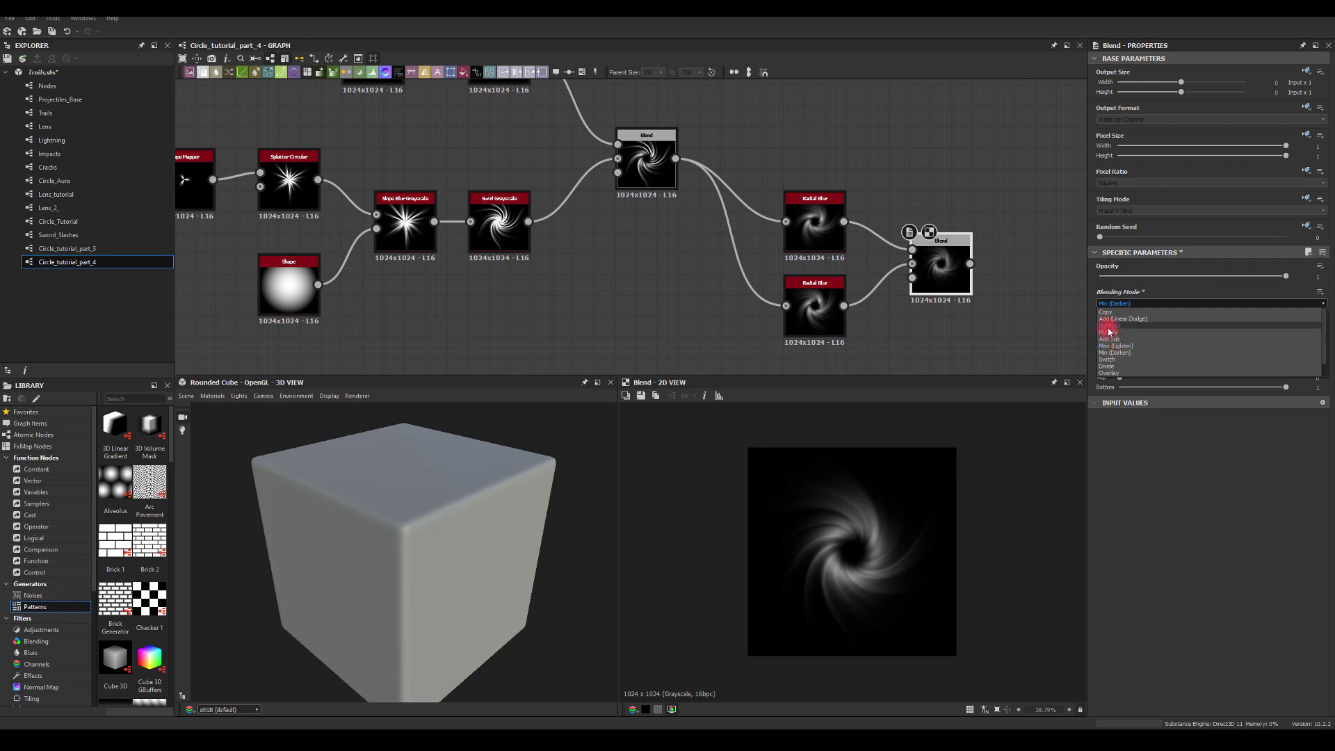
click(1109, 326)
middle_drag(903, 120, 793, 126)
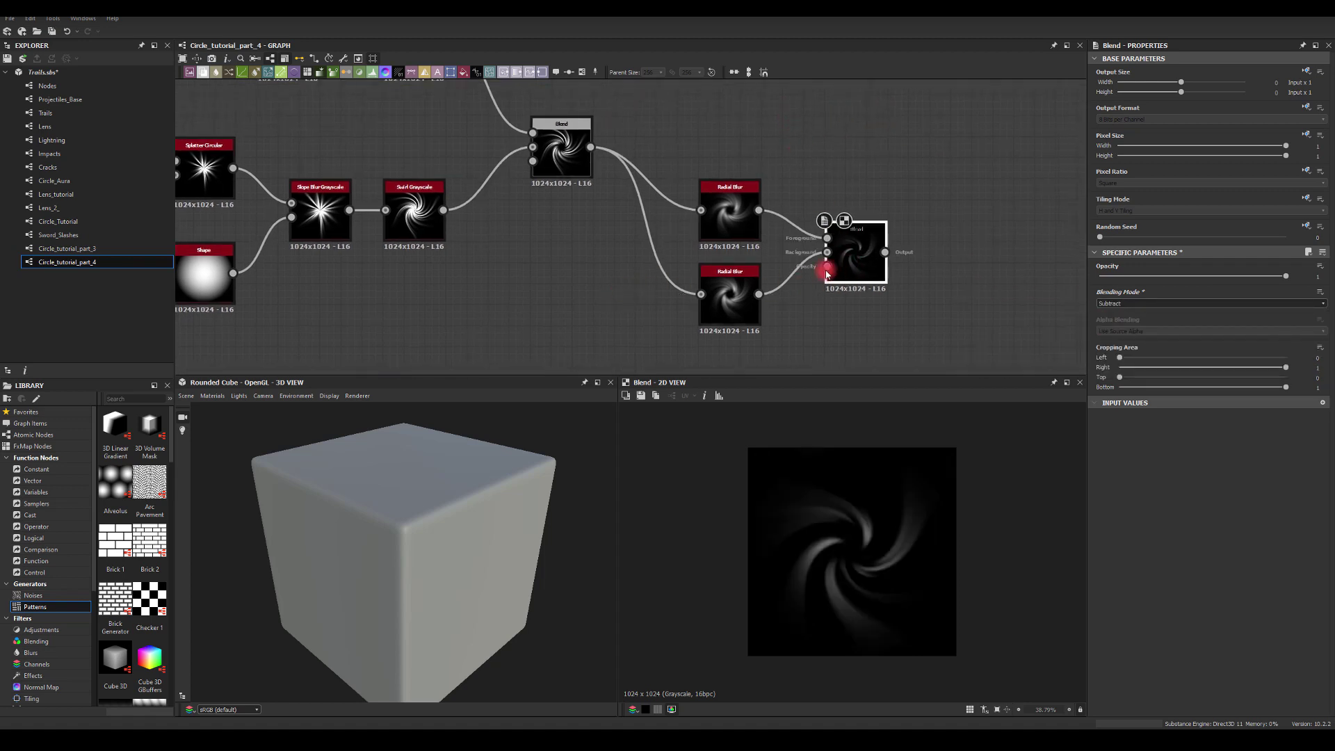
middle_drag(555, 284, 686, 282)
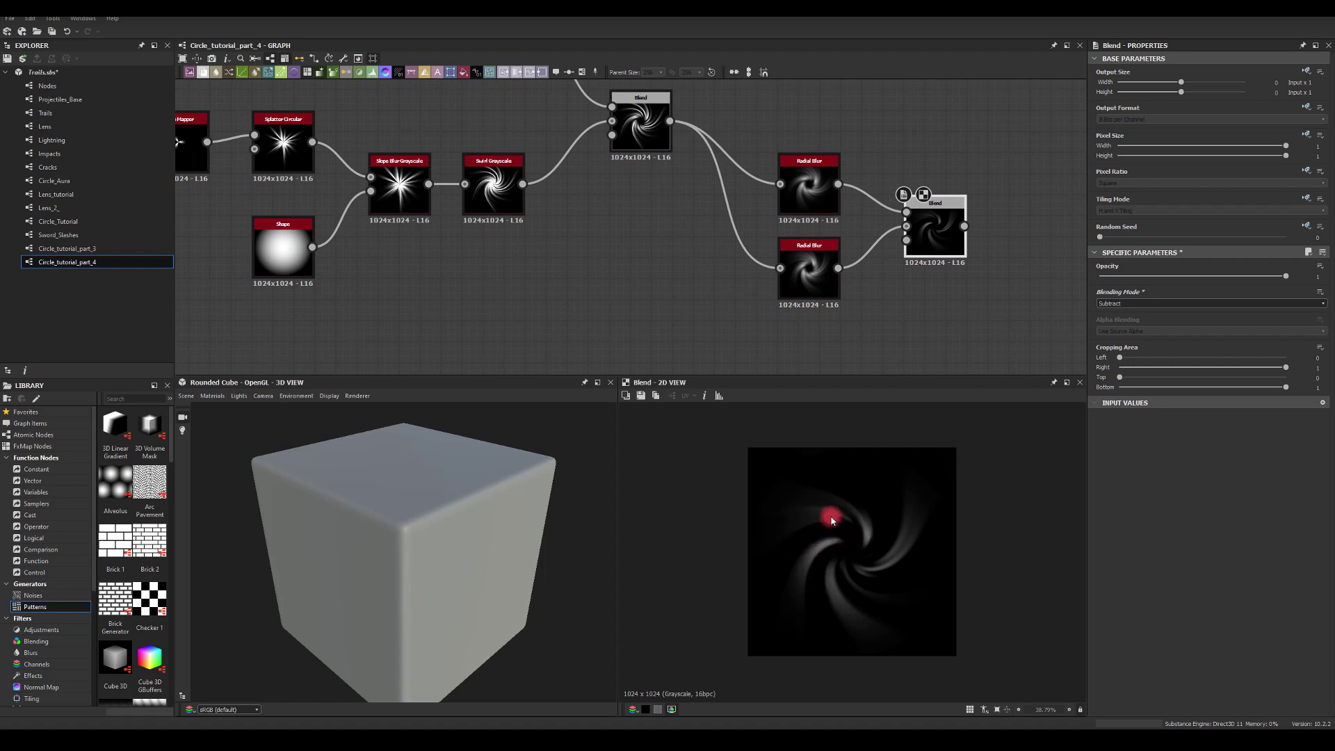
- Adjust the Splatter Circular node's Size to X 0.77 and Y 0.16, and its Scale to 4.85
click(283, 146)
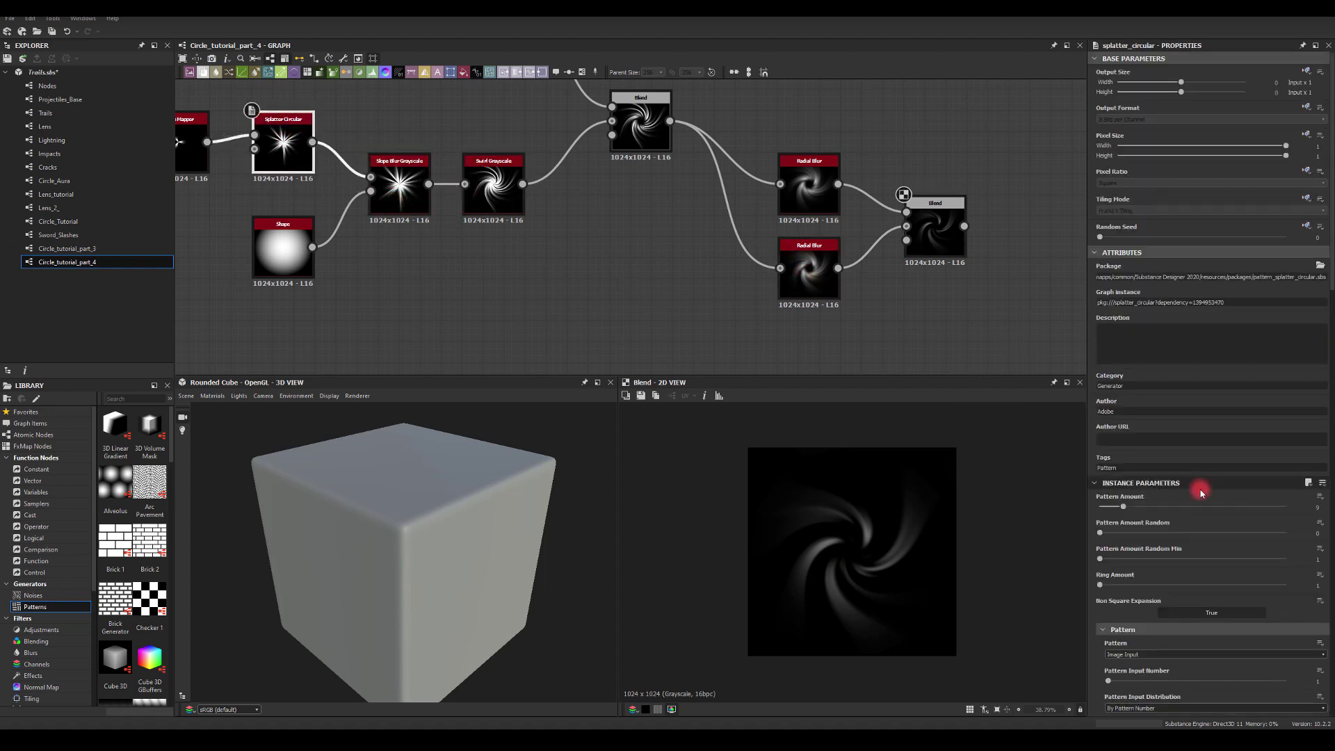
scroll(1199, 491, down, 10)
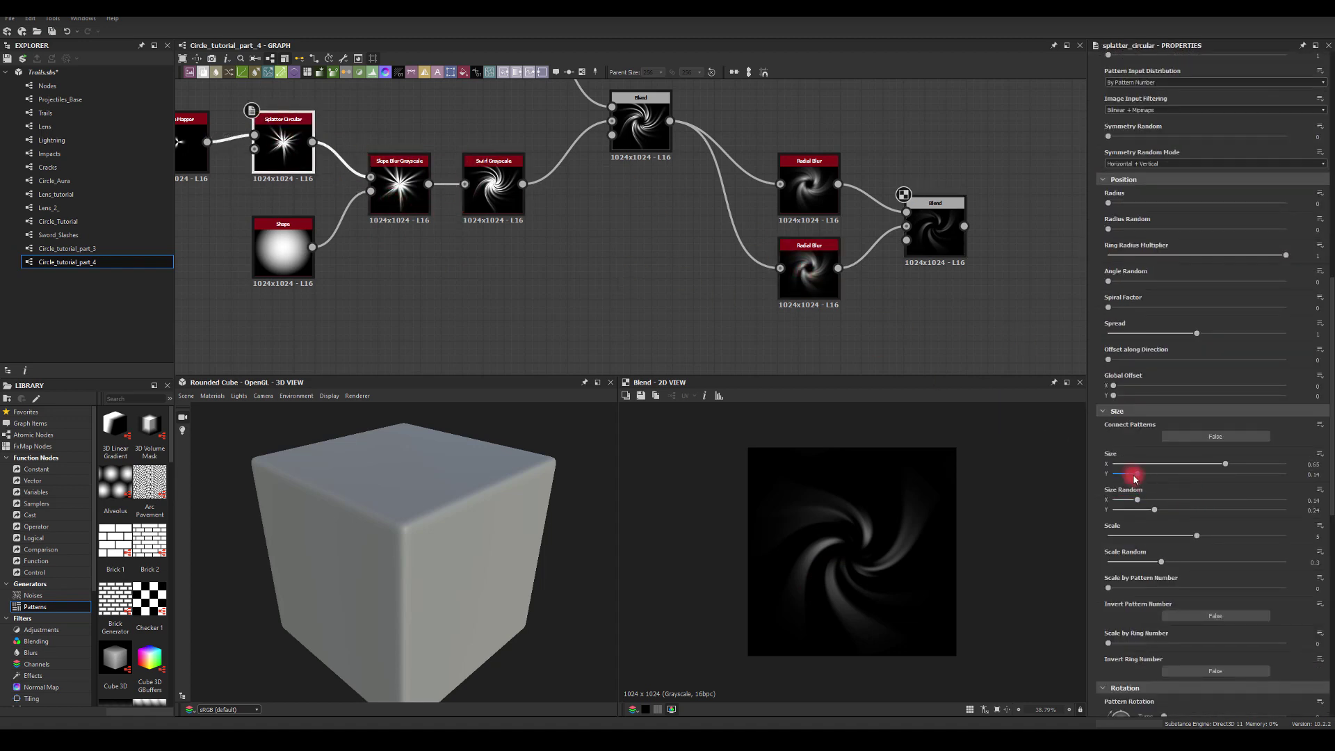
mouse_move(1134, 477)
mouse_down()
mouse_move(1227, 474)
mouse_move(1108, 475)
mouse_move(1140, 474)
mouse_up()
mouse_move(1226, 466)
mouse_down()
mouse_move(1276, 471)
mouse_move(1246, 468)
mouse_up()
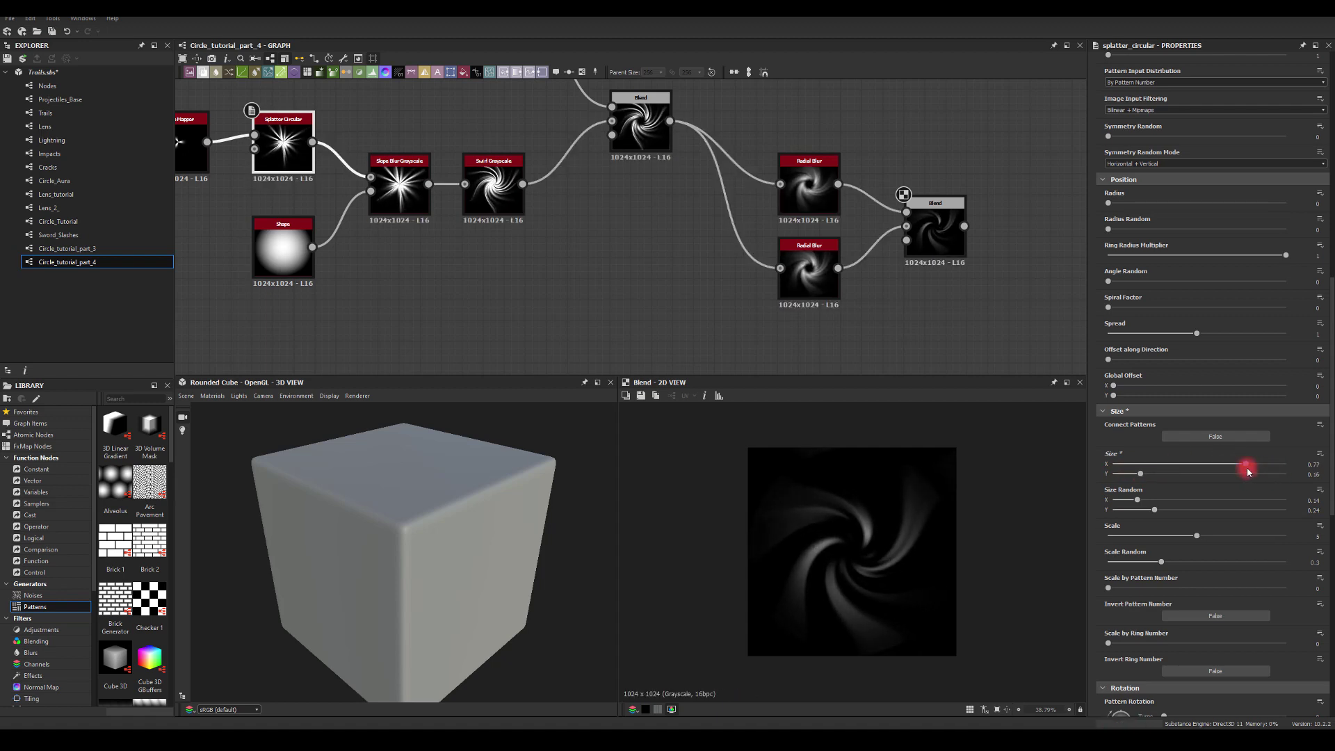
drag(1151, 510, 1194, 531)
- Add a Levels node after the Subtract Blend of the Radial Blurs and lower its white input point slightly
middle_drag(943, 349, 814, 342)
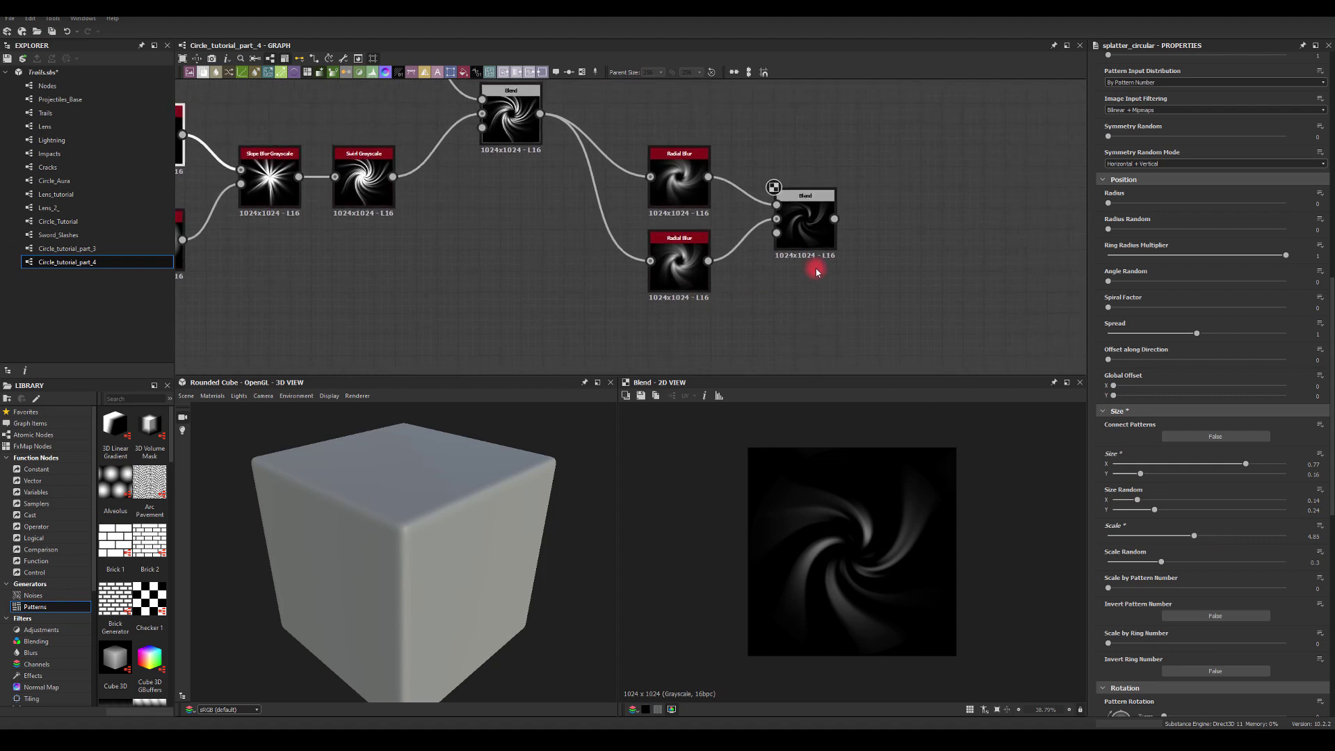
drag(835, 219, 911, 223)
click(931, 246)
mouse_move(1317, 294)
mouse_down()
mouse_move(1235, 290)
mouse_move(1280, 293)
mouse_up()
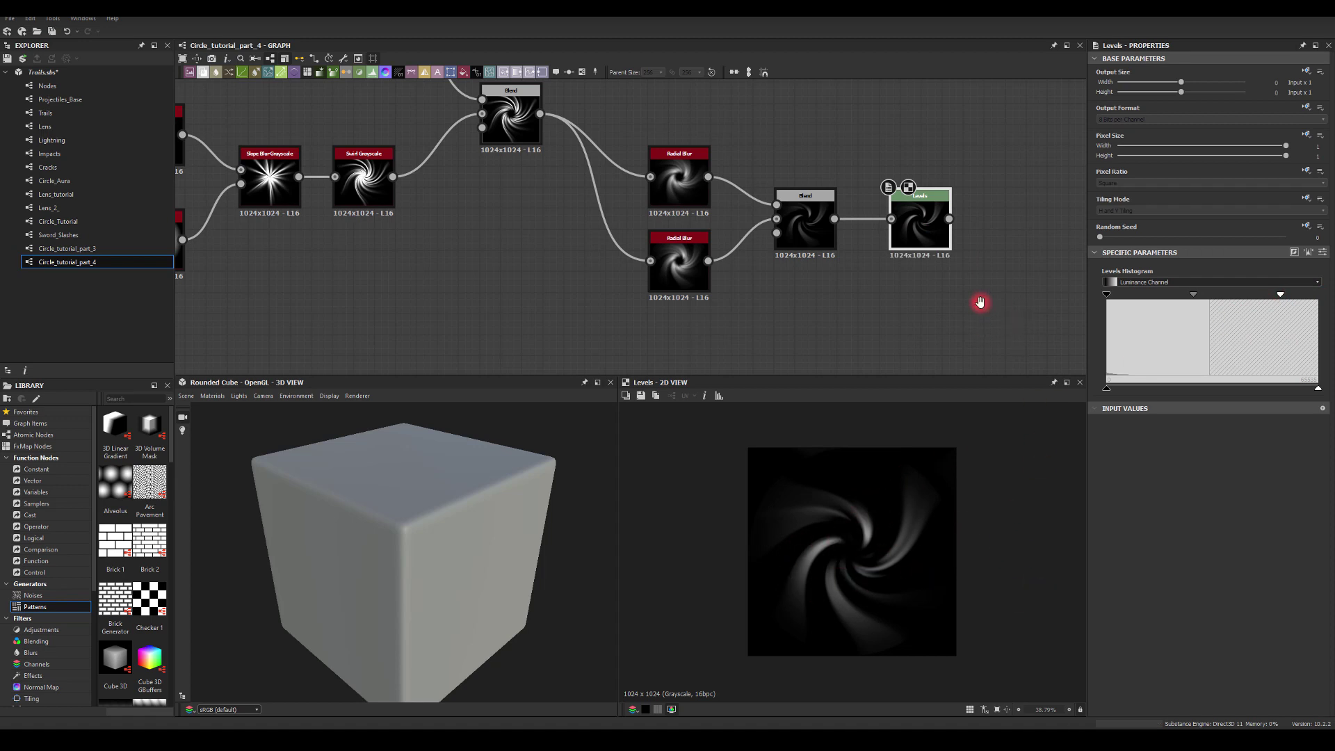
- Add a Blend node with the Levels output as background and the Blend output feeding the Radial Blurs as foreground
middle_drag(980, 302, 894, 376)
drag(951, 247, 964, 205)
text(bl)
click(979, 270)
drag(457, 193, 932, 193)
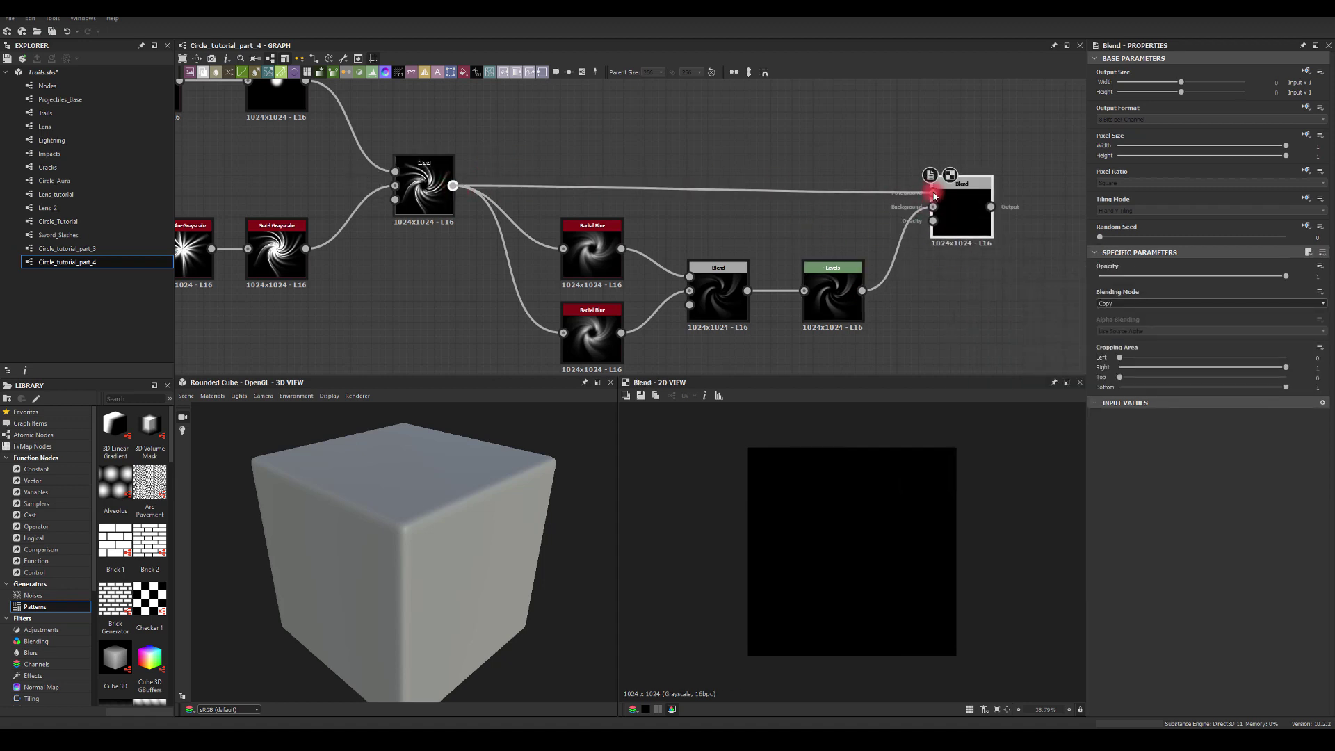
- Set the new Blend node to Add (Linear Dodge) with an Opacity of 0.21
click(1098, 302)
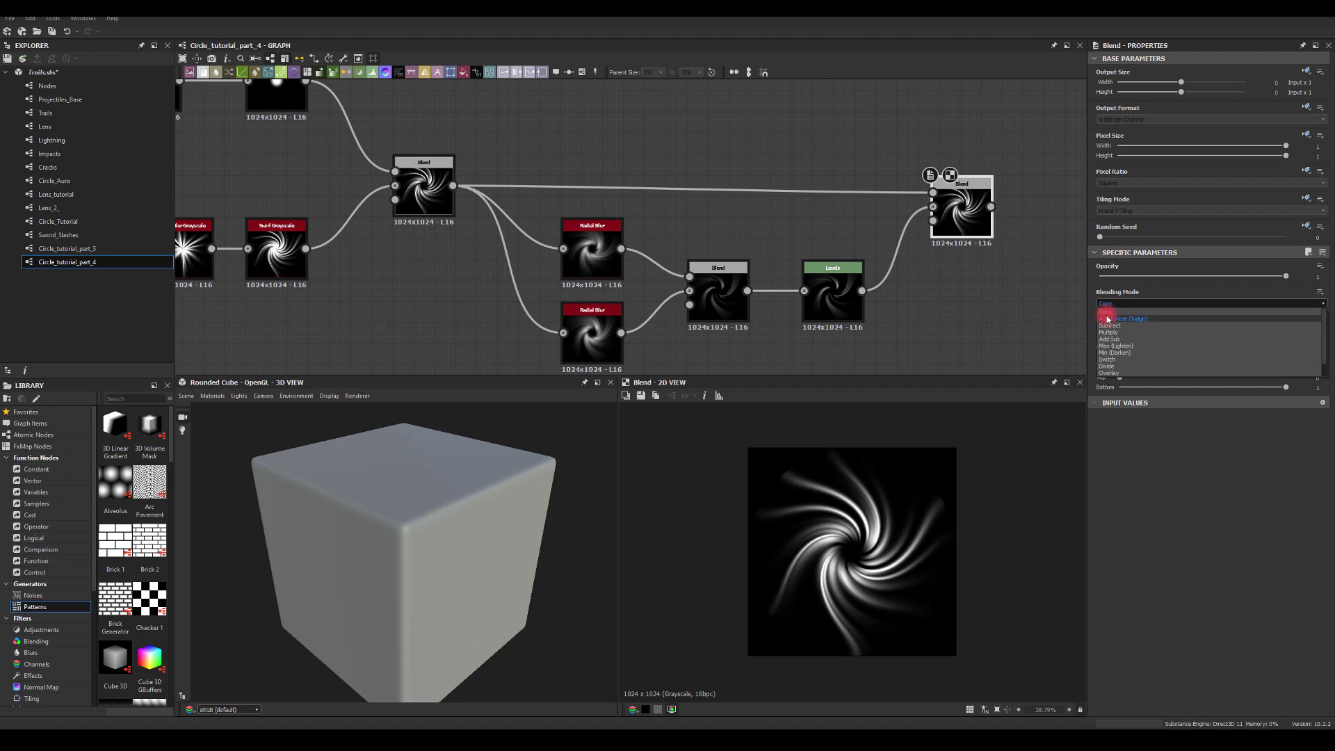
click(1106, 318)
mouse_move(1134, 277)
mouse_down()
mouse_move(1071, 281)
mouse_move(1137, 273)
mouse_up()
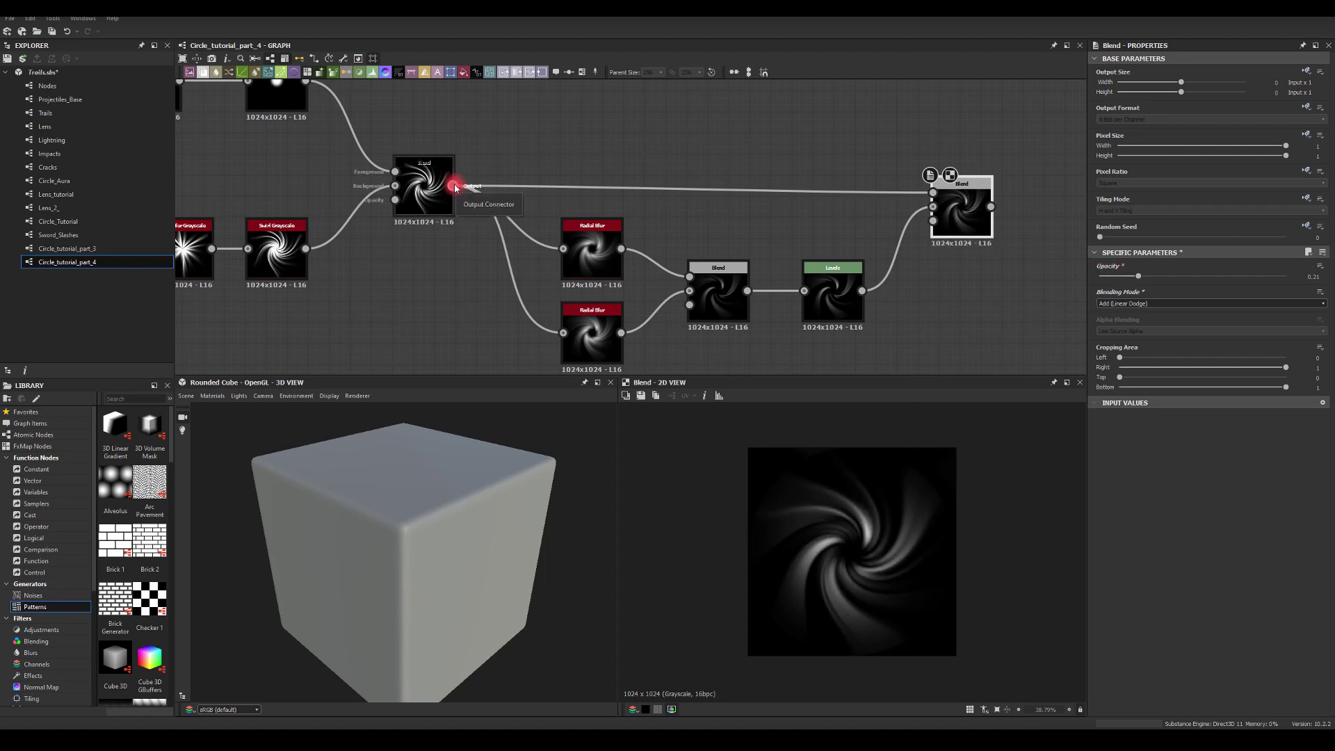
- Move the final Blend node closer to Levels and feed its output through a new Auto Levels node into a Gradient Map
middle_drag(867, 155, 634, 159)
drag(728, 212, 696, 201)
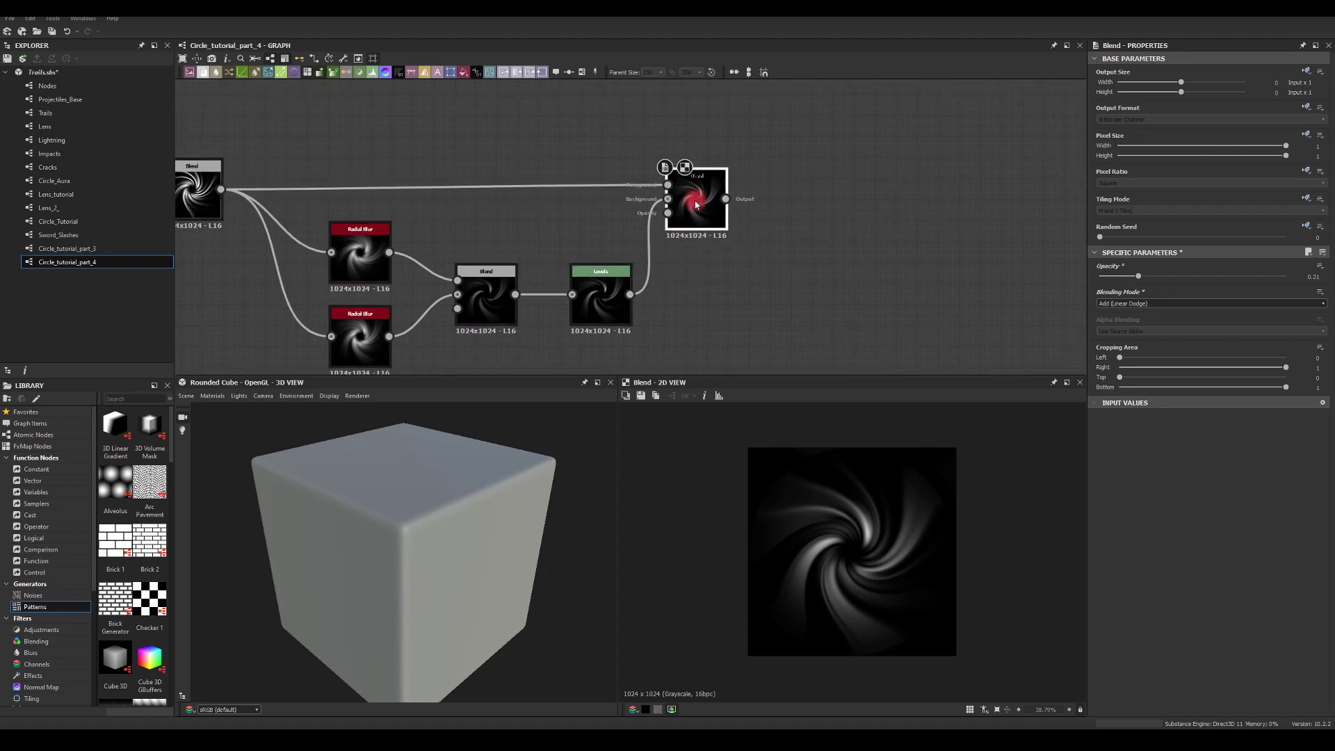
middle_drag(805, 188, 741, 200)
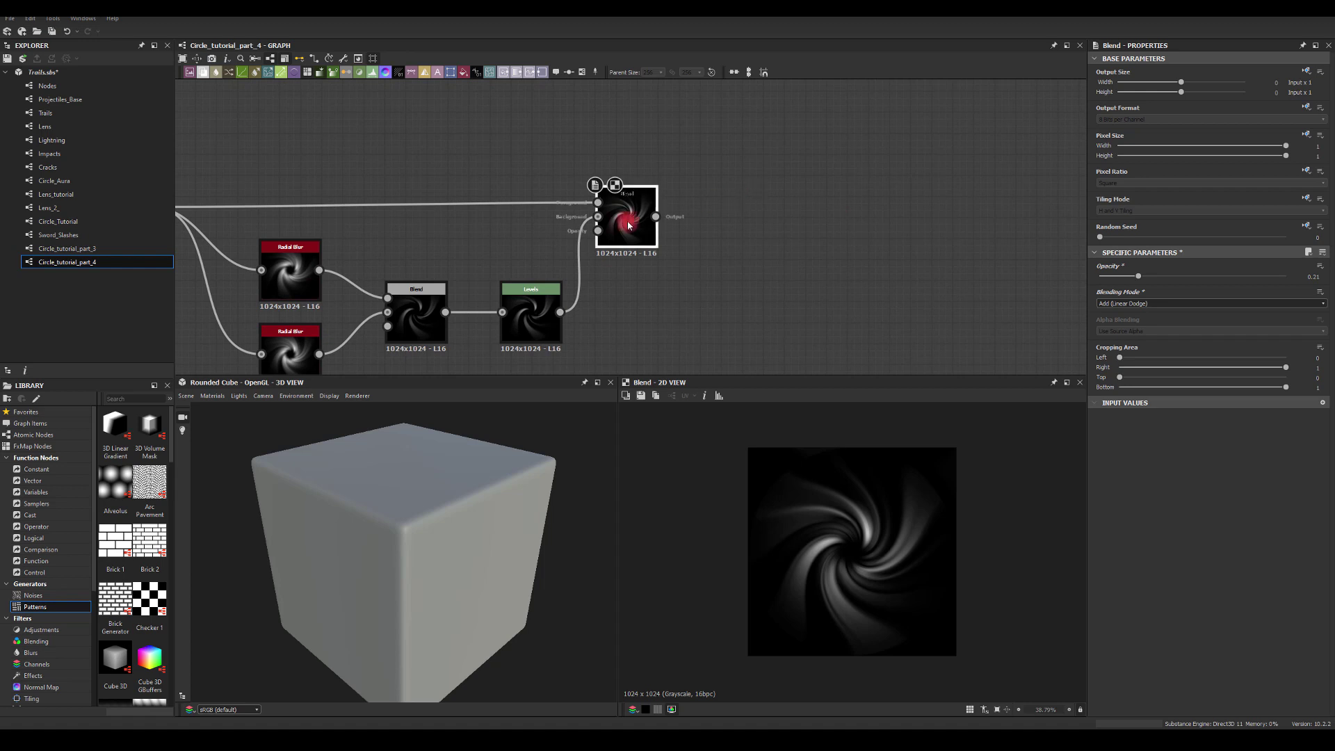
drag(655, 216, 937, 212)
click(807, 221)
text(gr)
click(1005, 221)
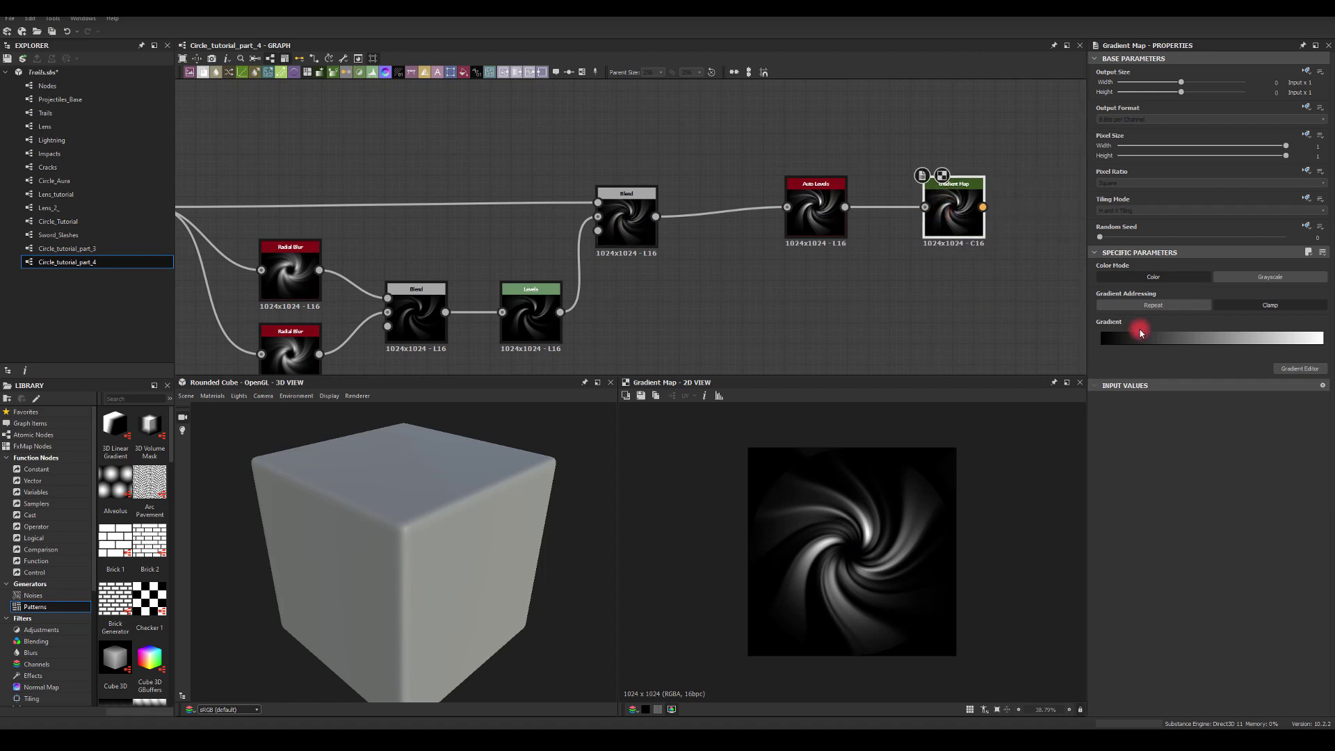
- Open the Gradient Map's gradient for editing and add a bright green key near its white end
click(1300, 369)
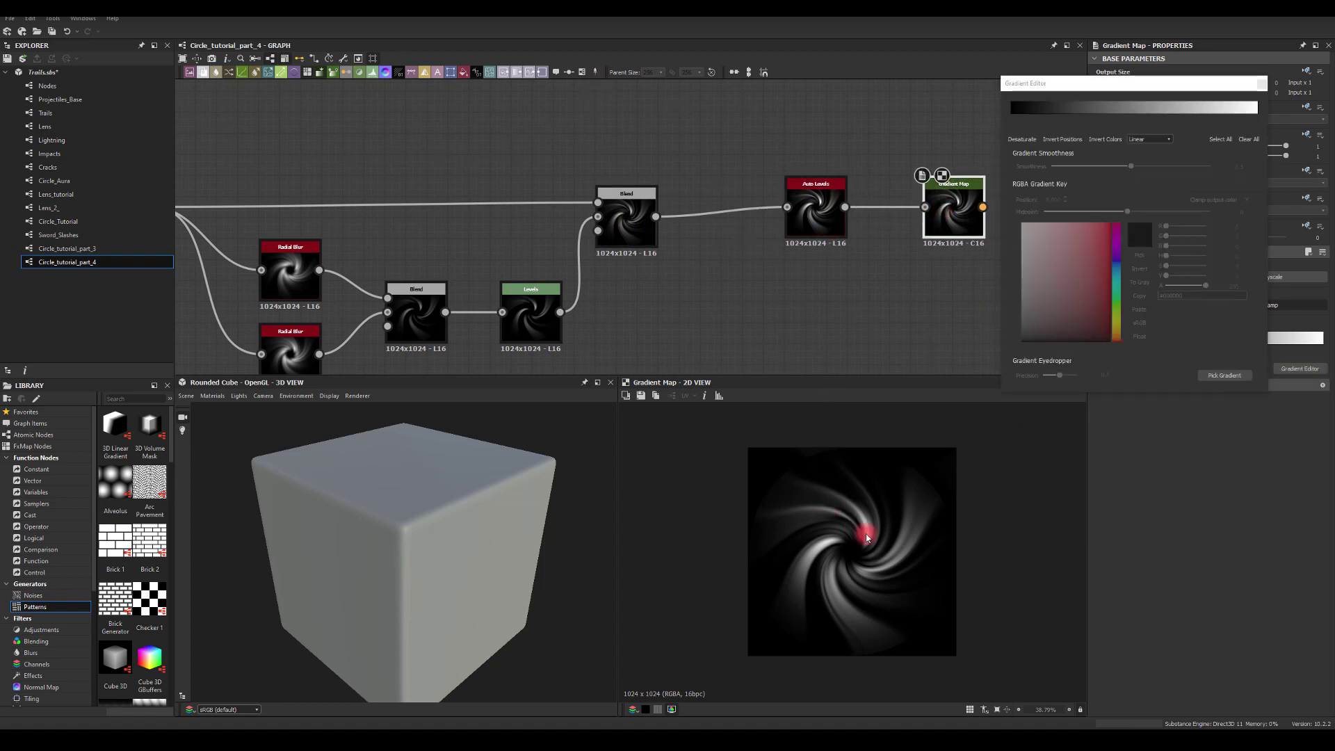
drag(866, 533, 824, 566)
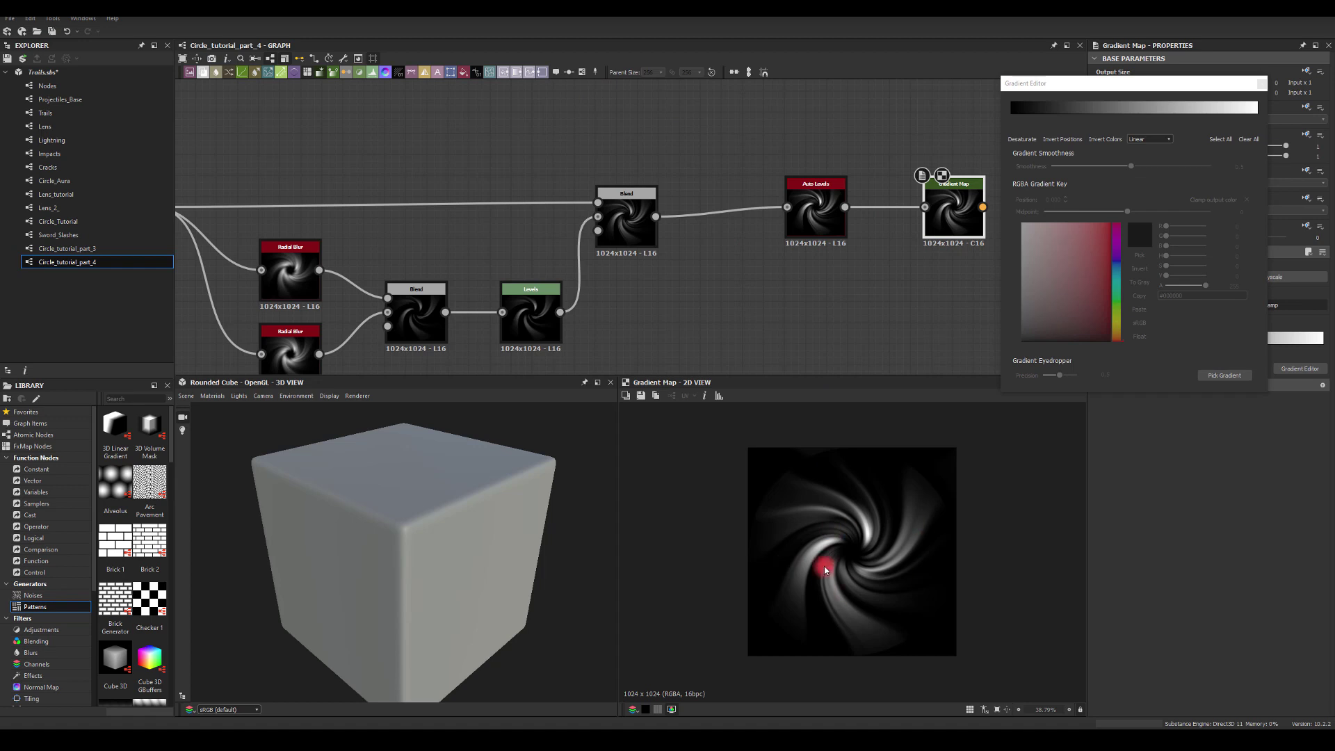
click(1227, 115)
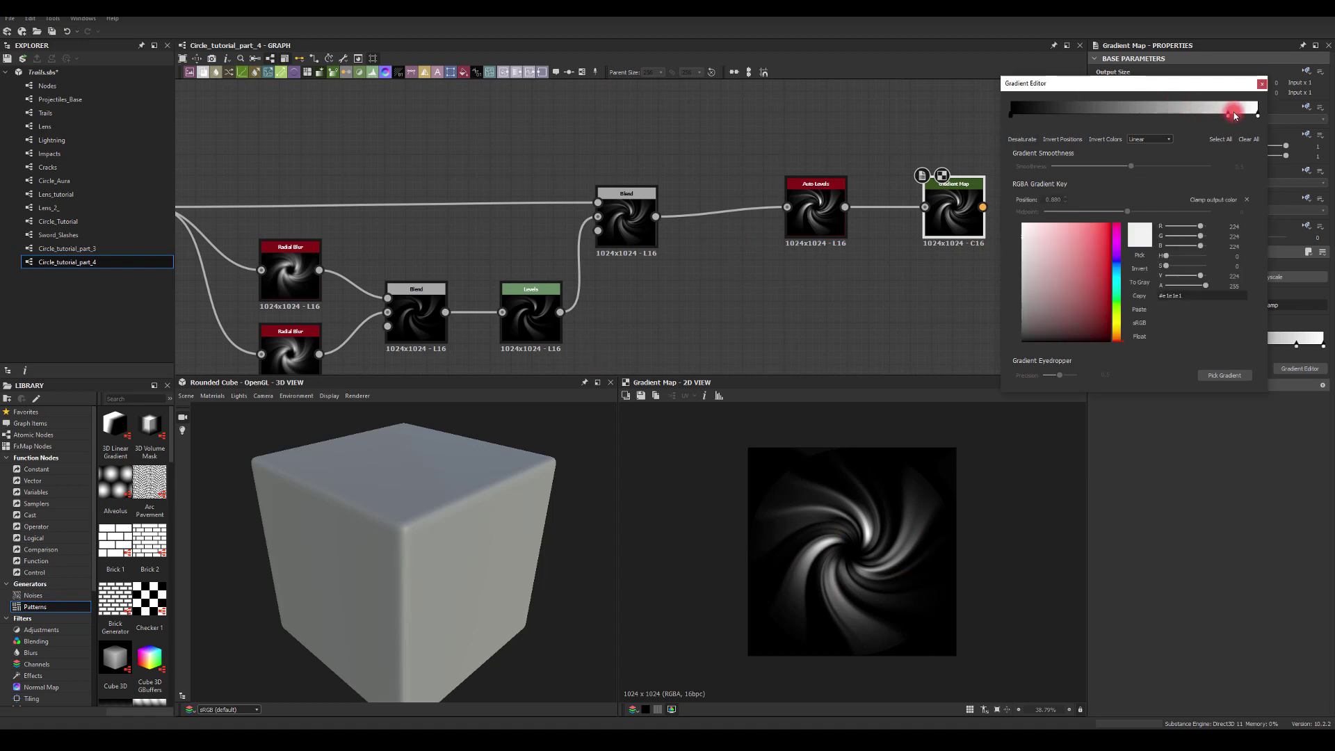
click(1115, 319)
drag(1100, 272, 1096, 208)
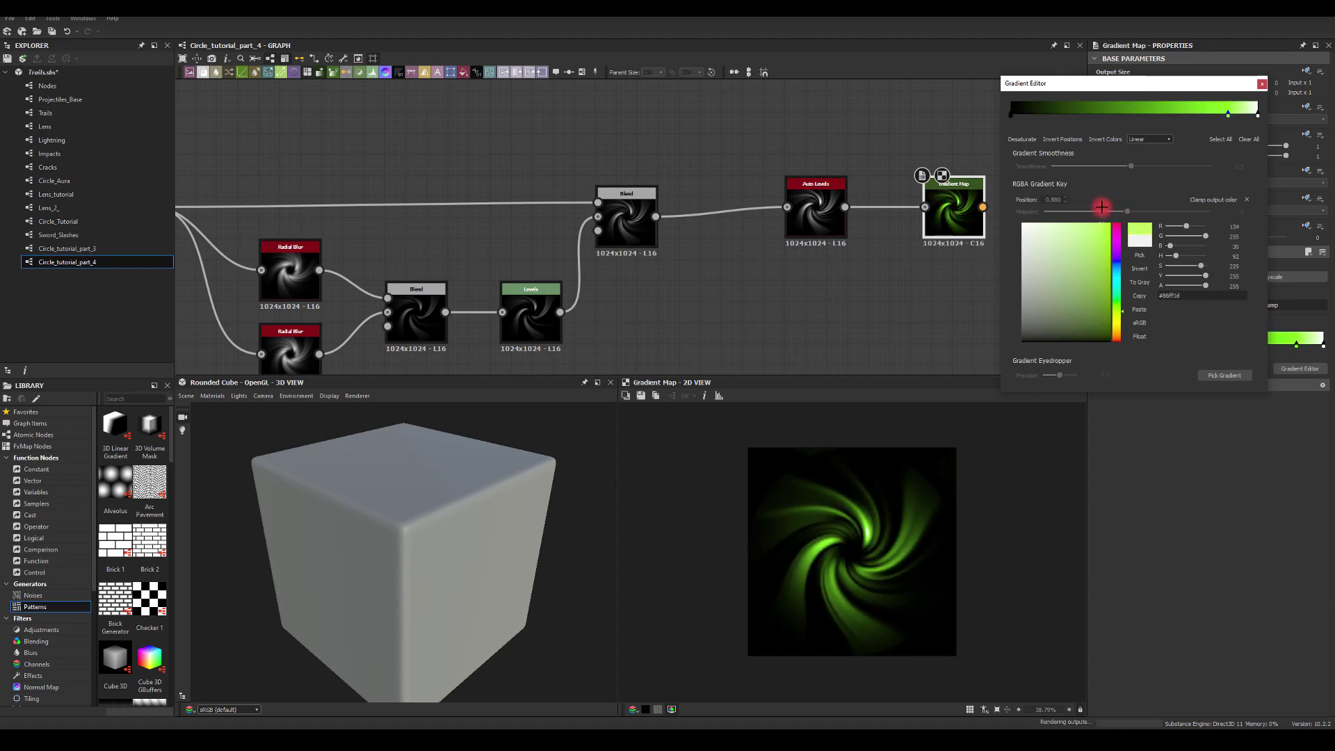
- Add a gradient key at position 0.470 and give it a muted pink colour
click(1127, 111)
drag(1116, 293, 1115, 228)
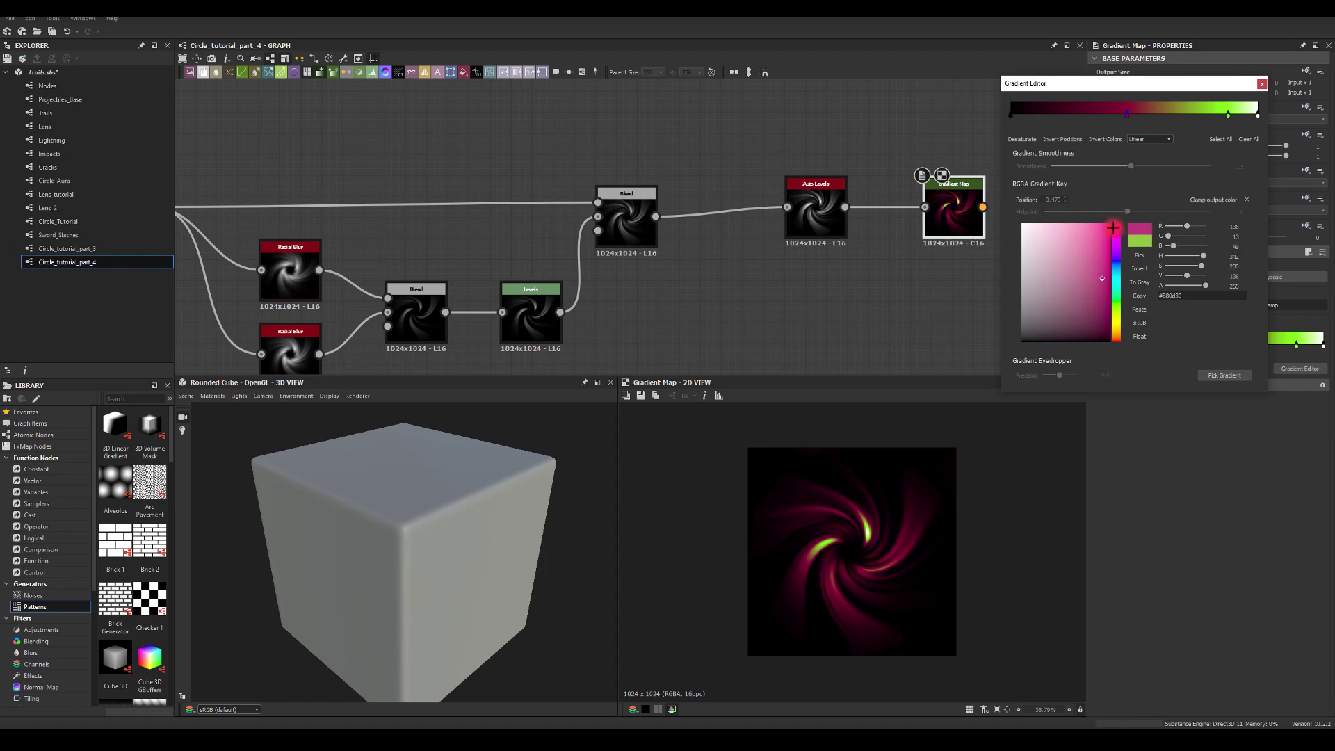
click(1043, 292)
mouse_move(1043, 292)
mouse_down()
mouse_move(1114, 194)
mouse_move(1111, 226)
mouse_up()
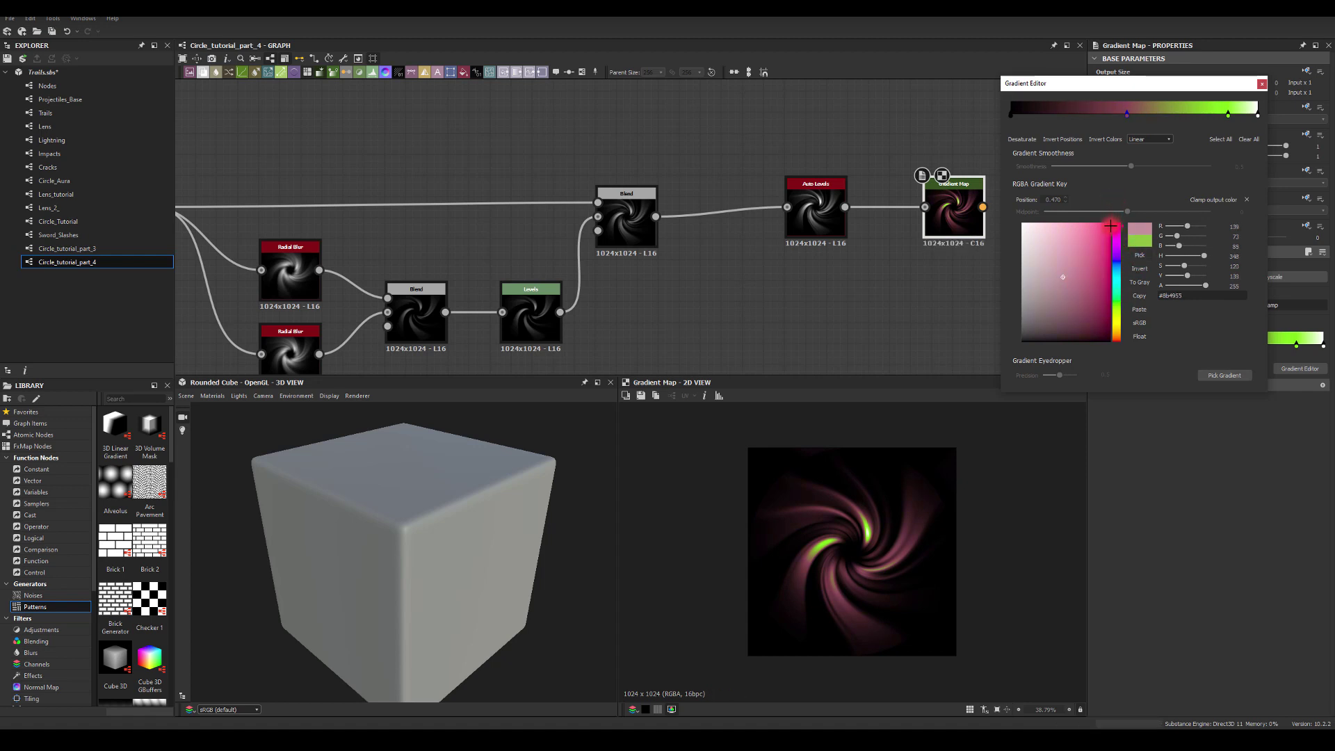
- Recolour the middle gradient key to a muted purple and move the green key to position 0.774
drag(1058, 286, 1064, 282)
mouse_move(1113, 228)
mouse_down()
mouse_move(1115, 261)
mouse_move(1113, 250)
mouse_up()
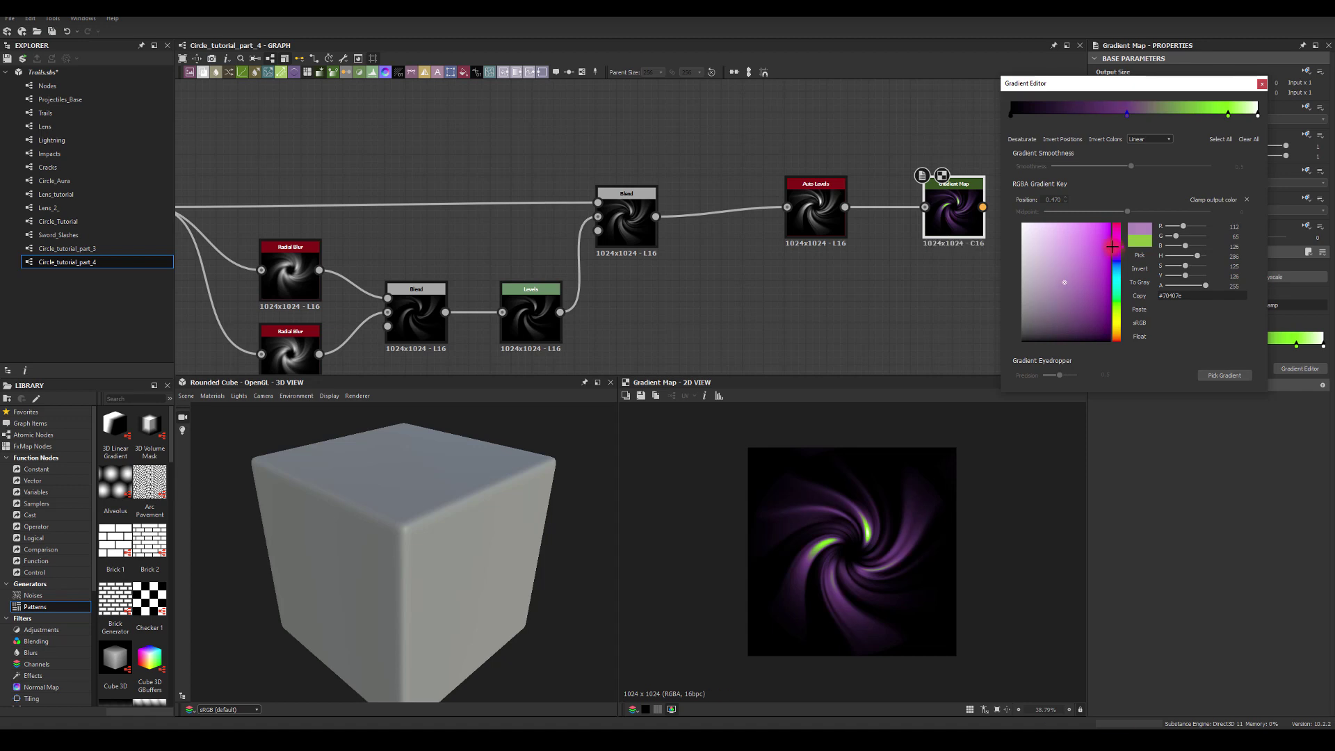
drag(1064, 287, 1054, 293)
mouse_move(1225, 115)
mouse_down()
mouse_move(1182, 119)
mouse_move(1201, 120)
mouse_up()
- Set the gradient interpolation to Smooth with Smoothness 1, and shift the purple key to 0.437 with a greyer purple
click(1148, 139)
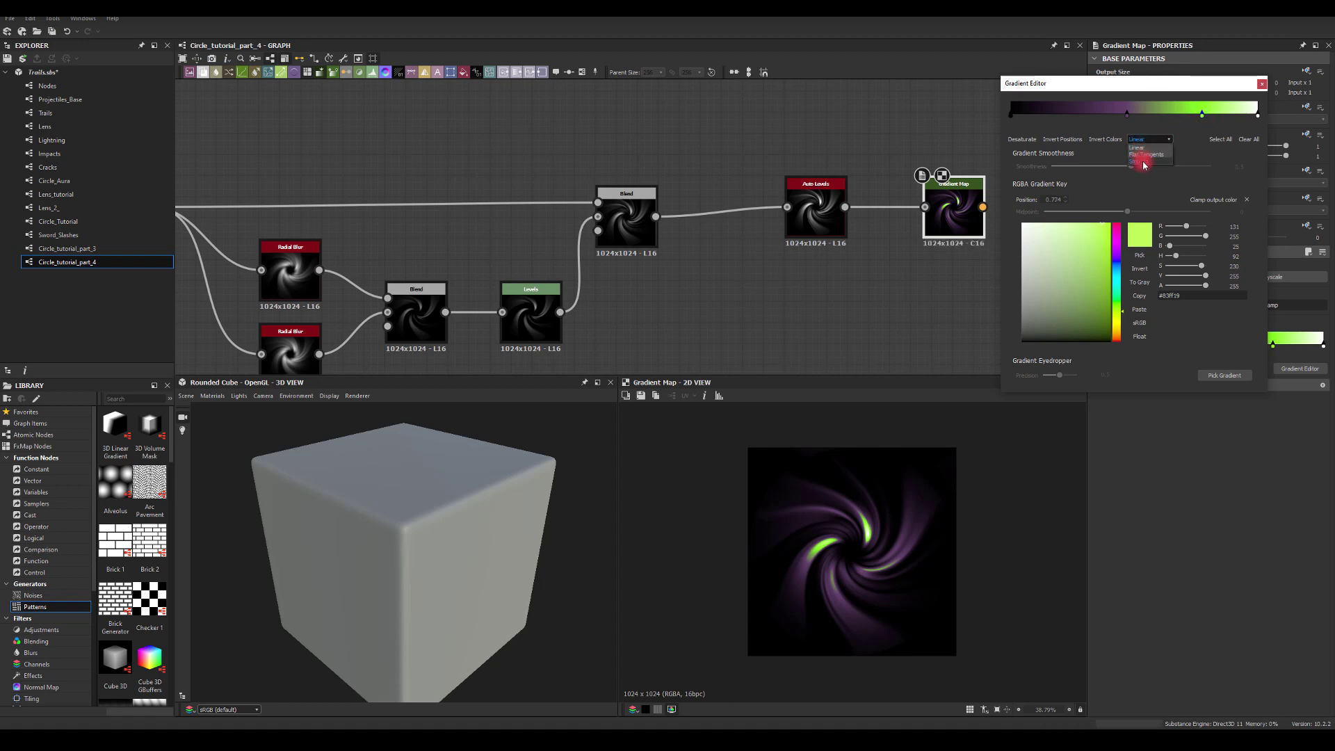
click(1140, 161)
drag(1130, 168, 1291, 170)
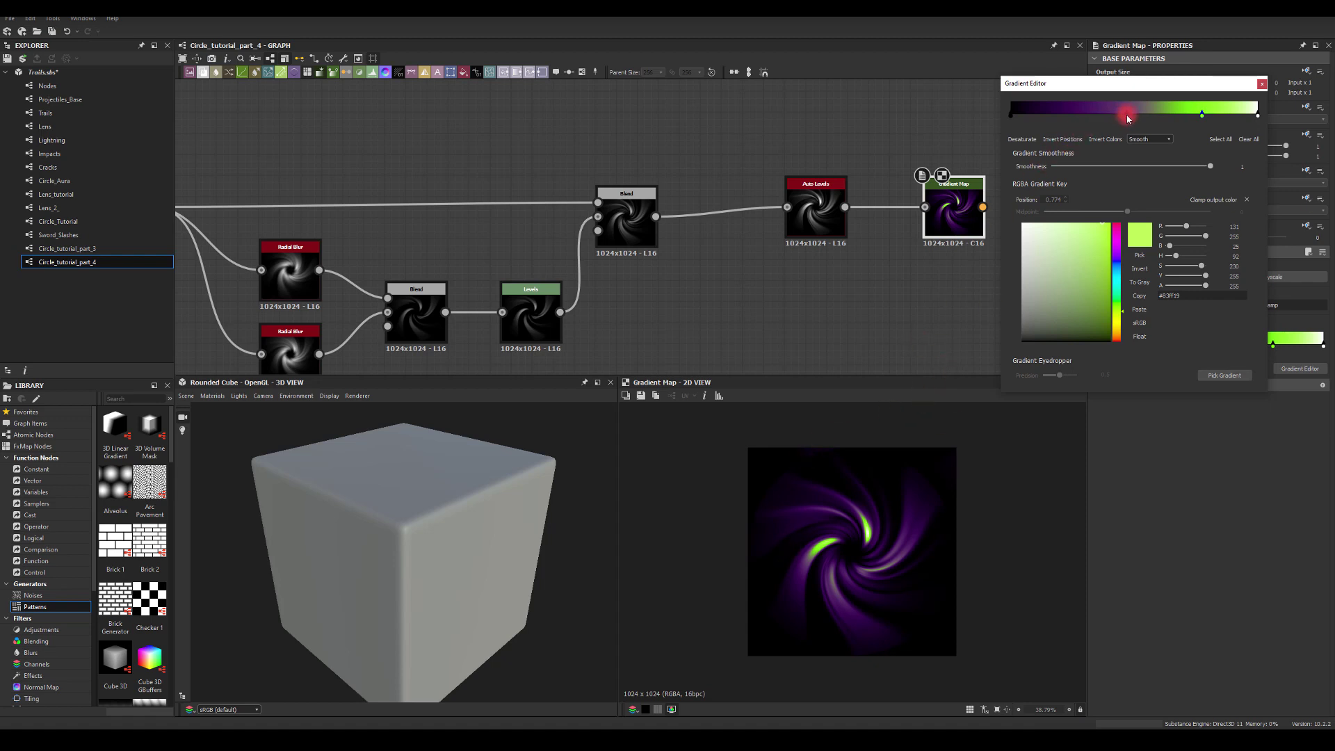
drag(1127, 118, 1118, 121)
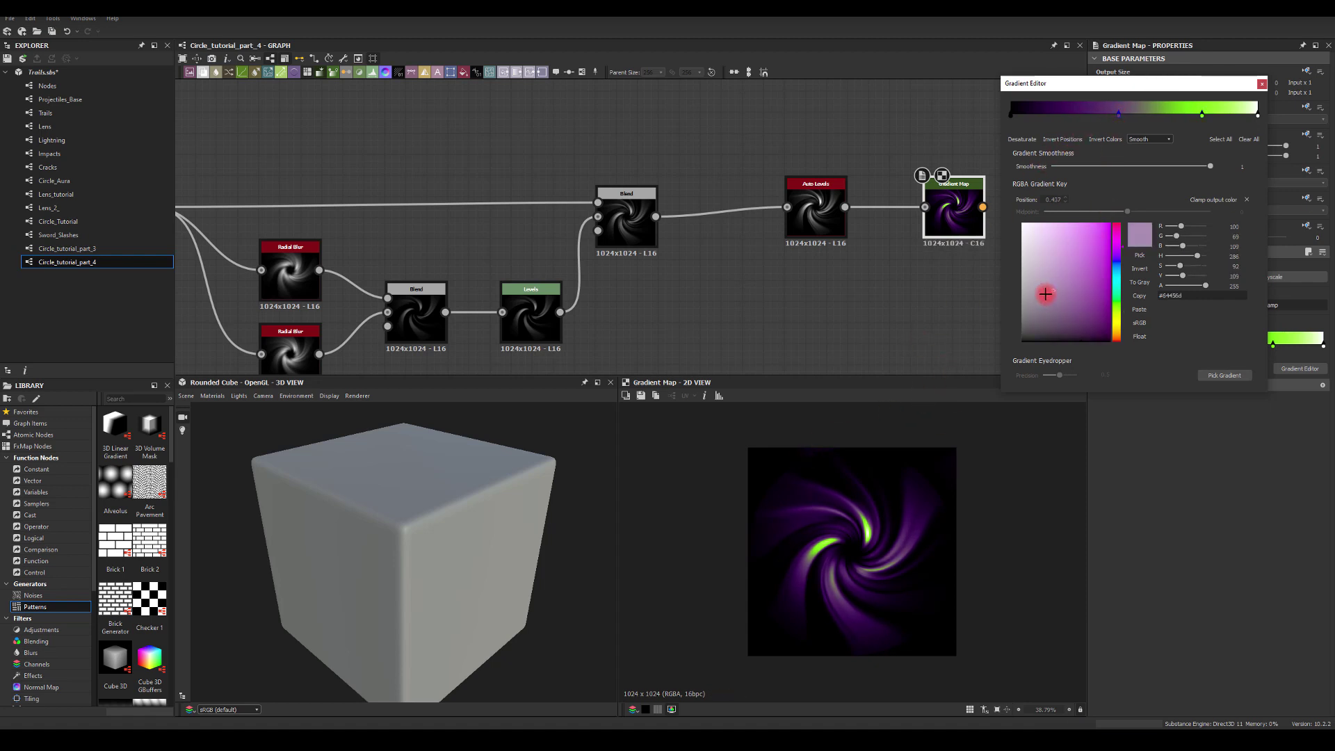
drag(1045, 294, 1034, 291)
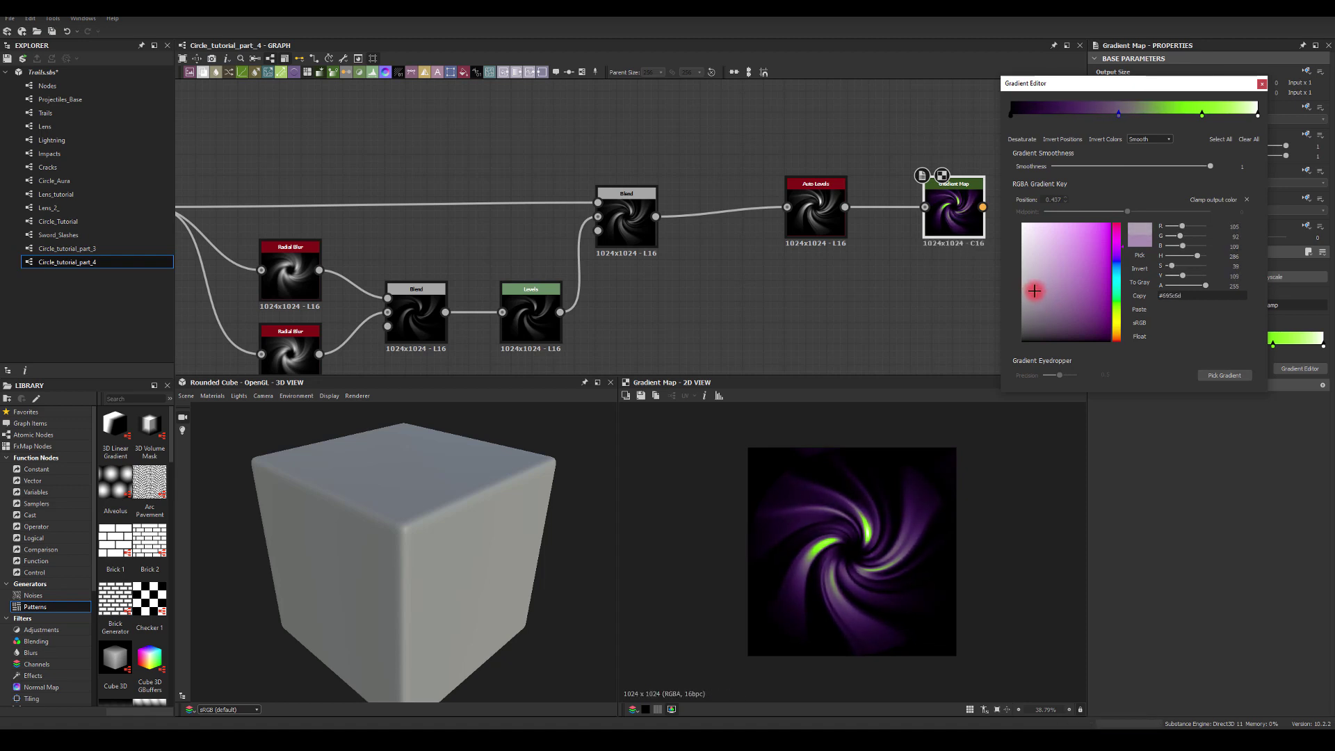
click(1264, 86)
- Feed the Gradient Map into a new Glow node with an orange glow colour, Glow Amount 0.47, Clear Amount 0.22 and Glow Size 20
middle_drag(958, 193, 838, 170)
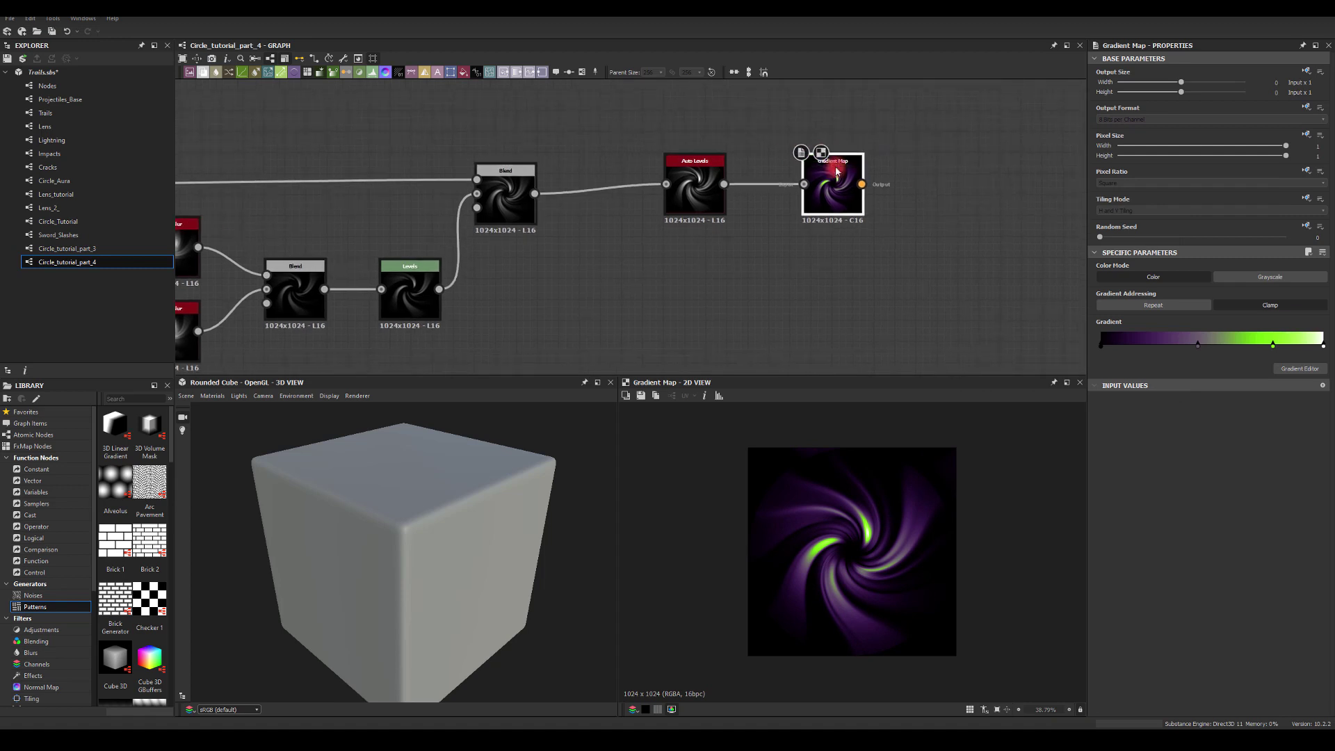
drag(860, 185, 920, 181)
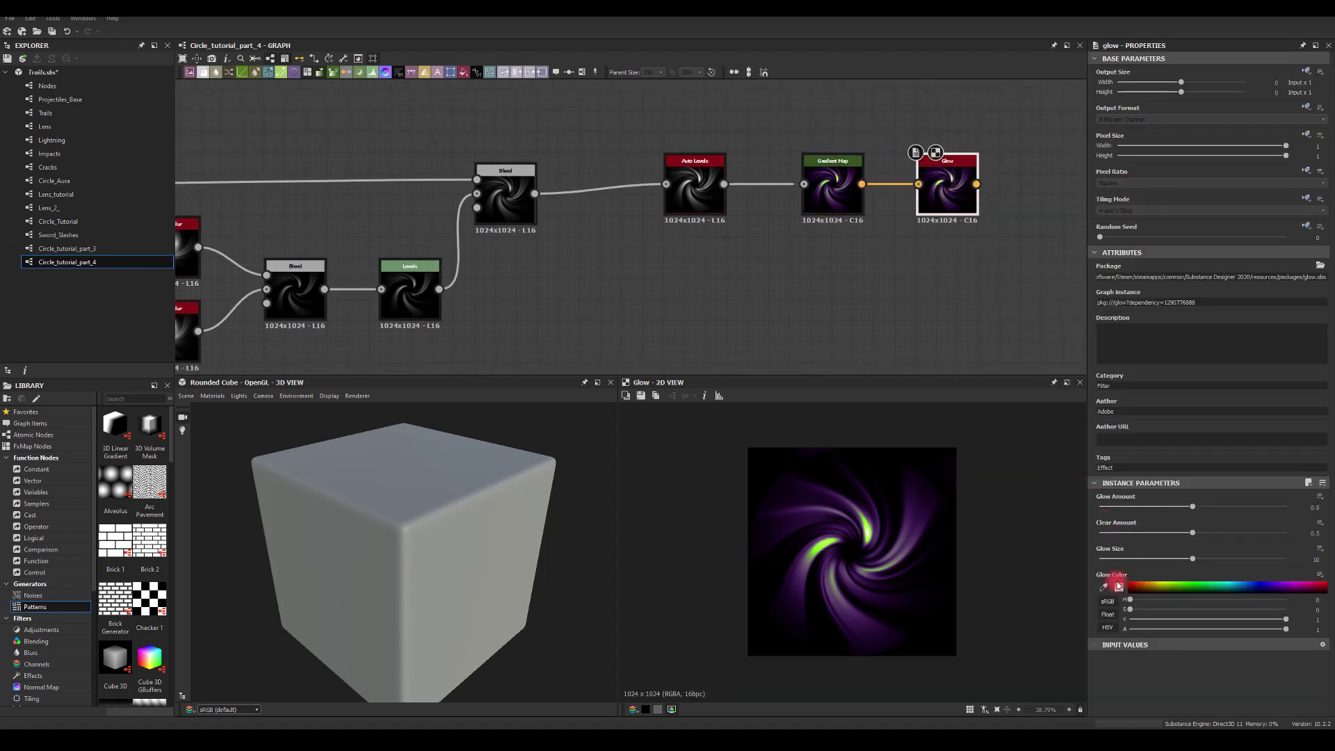
click(1116, 589)
drag(575, 364, 573, 274)
click(700, 263)
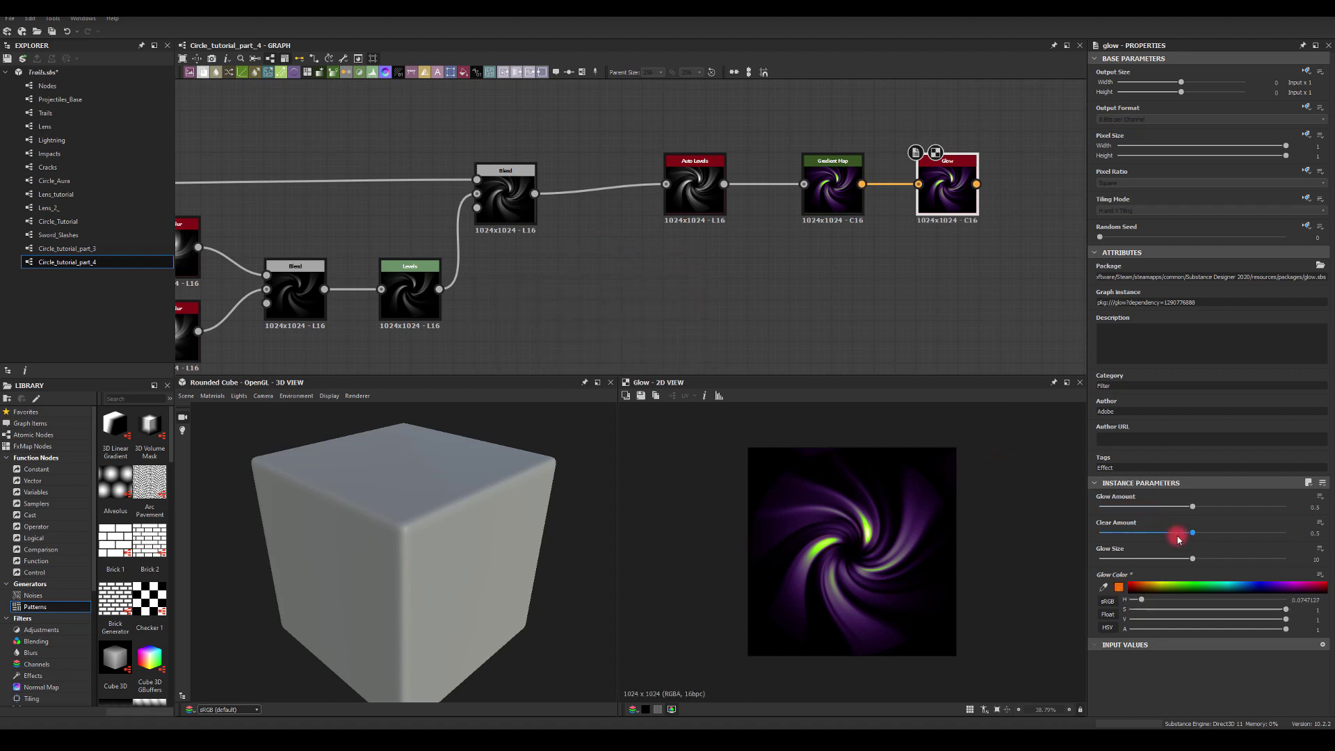
drag(1187, 534, 1295, 560)
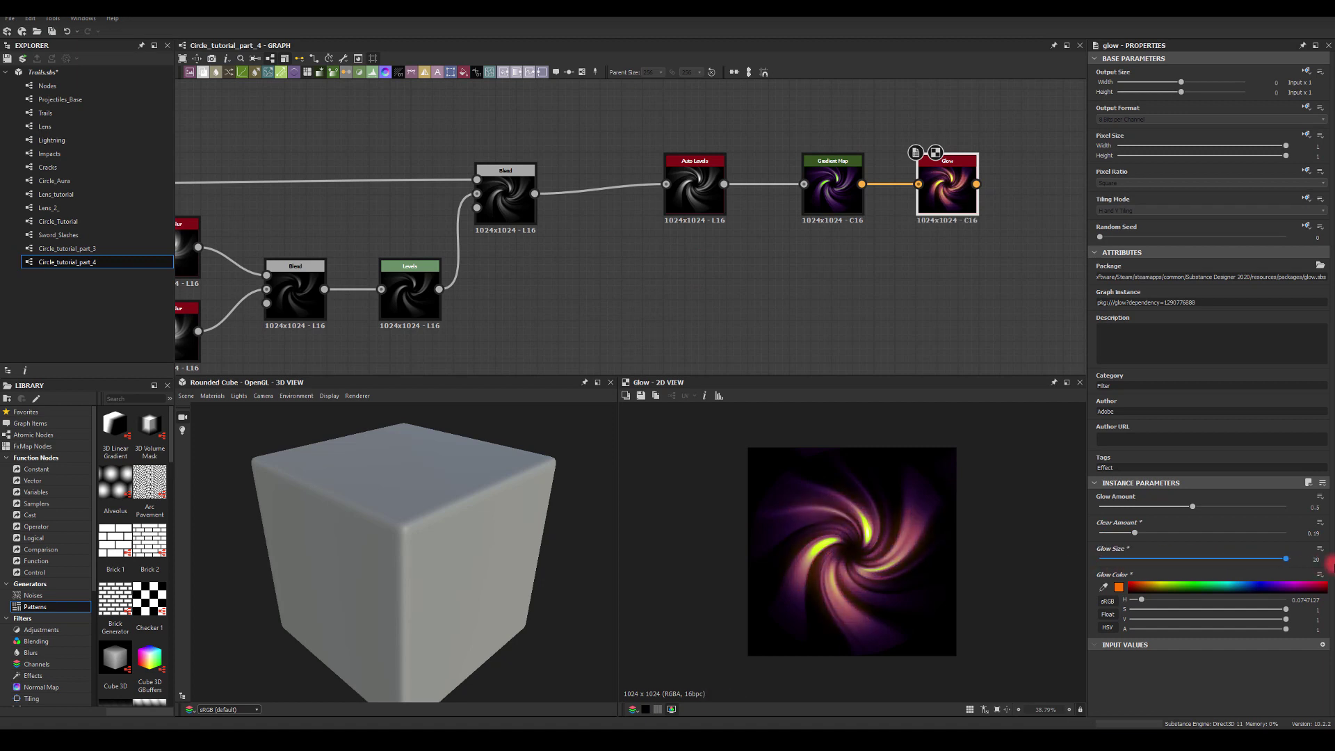
drag(1192, 508, 1138, 537)
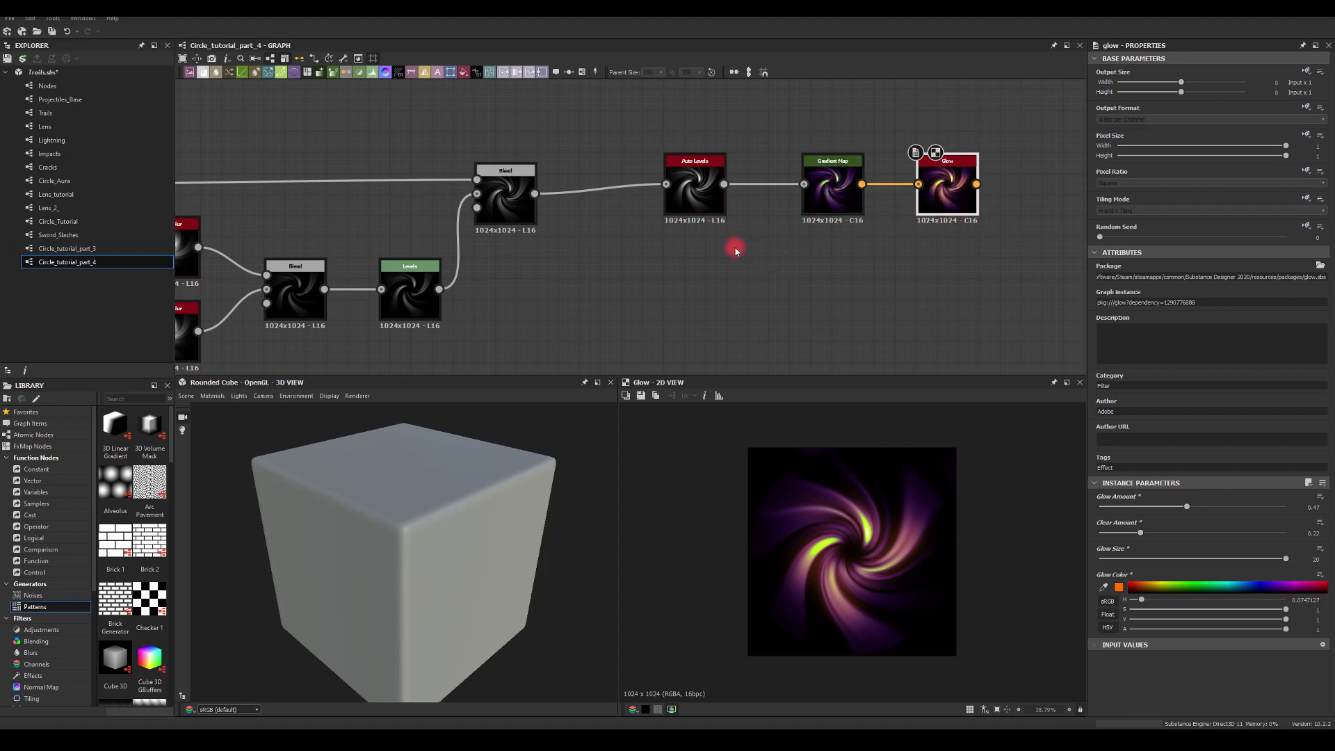
- Reposition the Auto Levels, Gradient Map and Glow nodes, placing Auto Levels right beside the Gradient Map to free space after the last Blend
middle_drag(689, 249, 674, 299)
middle_drag(486, 170, 555, 203)
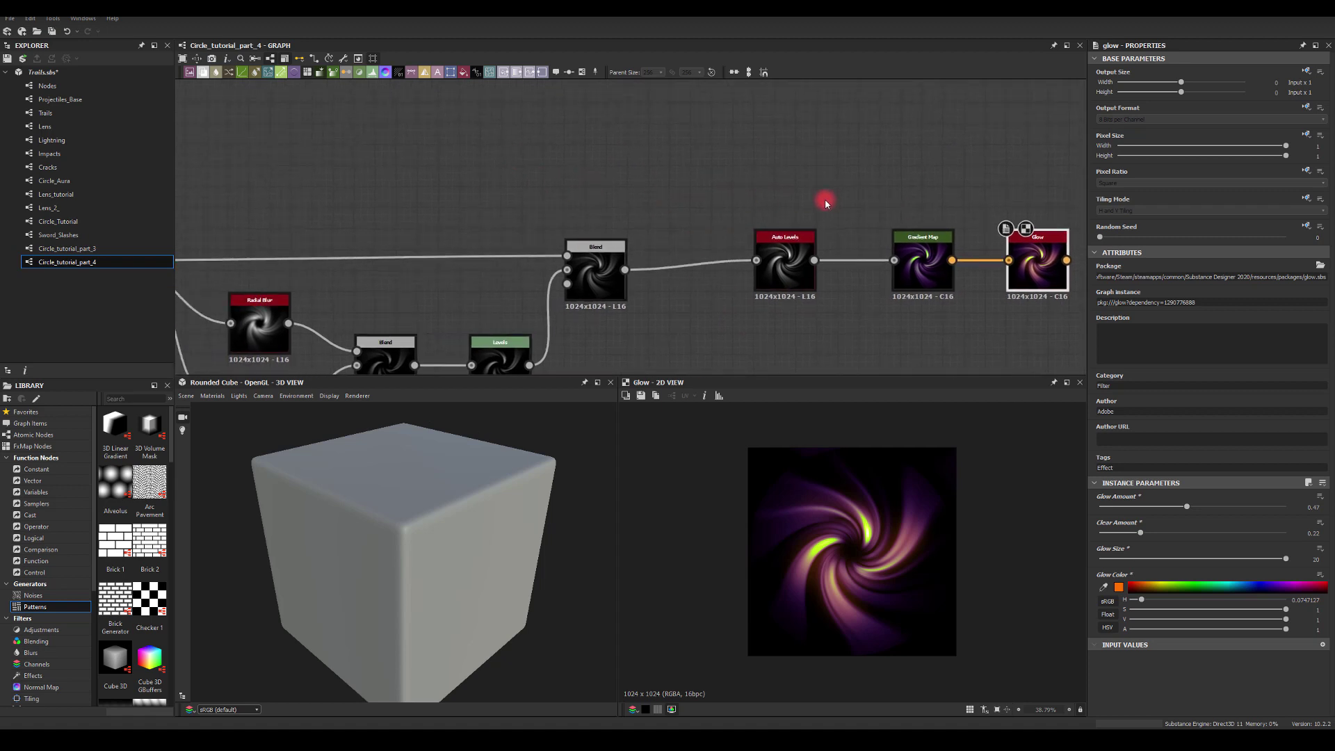
drag(806, 192, 1015, 269)
click(838, 163)
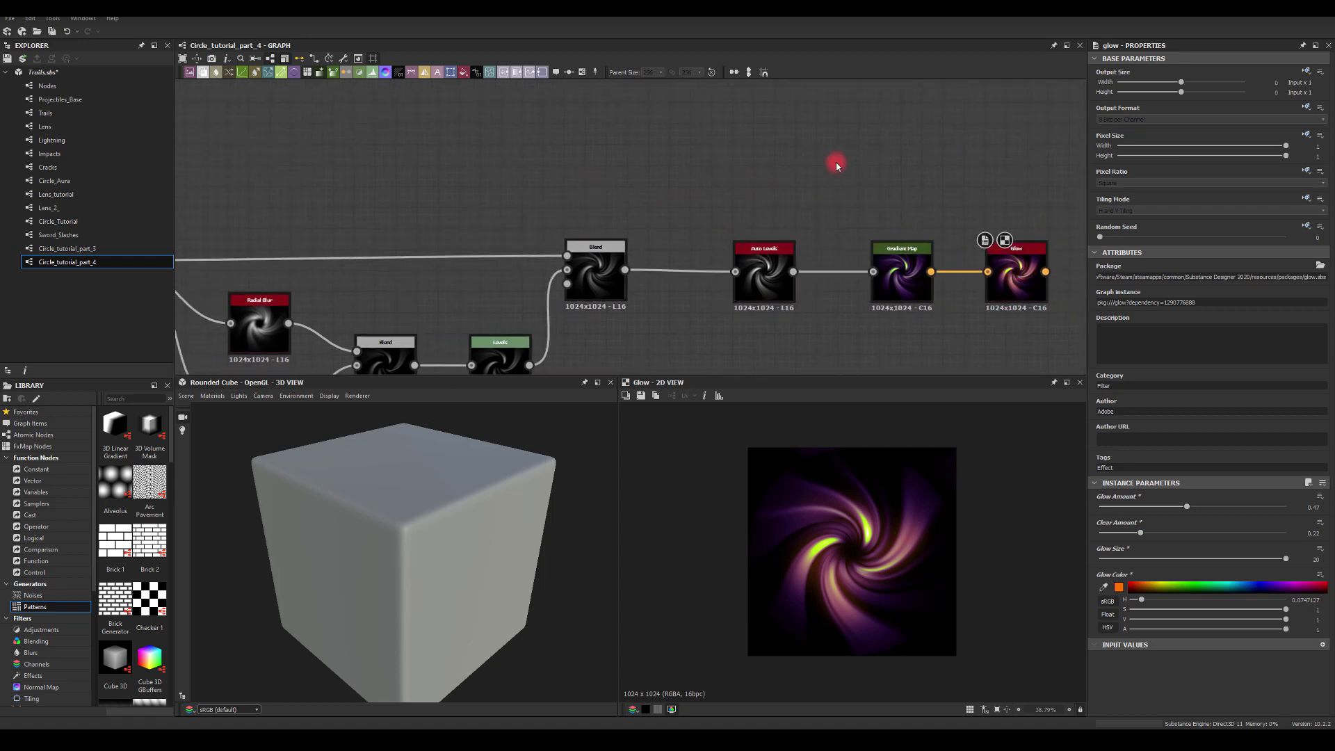
mouse_move(646, 212)
middle_down()
mouse_move(805, 192)
mouse_move(668, 204)
middle_up()
drag(777, 263, 836, 262)
middle_drag(669, 225, 692, 240)
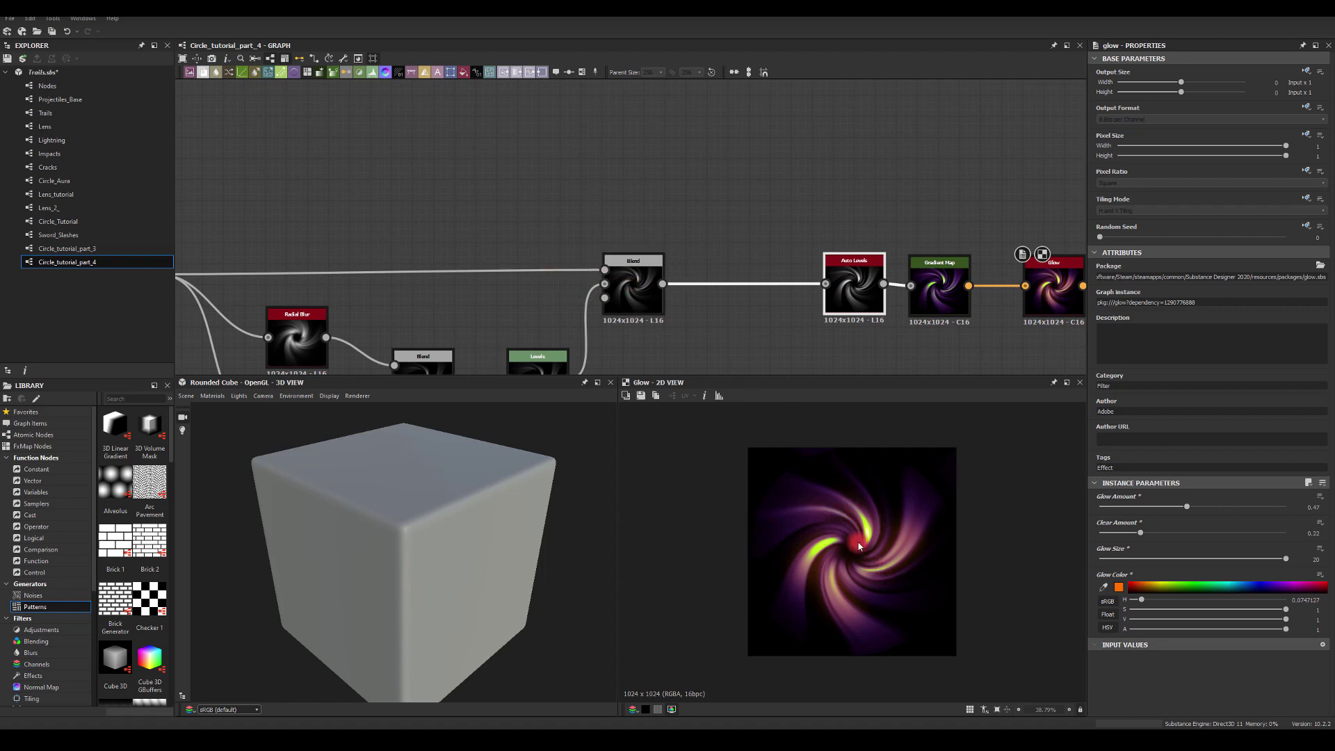
- Insert a new Blend node between the last Blend and Auto Levels, set to Subtract with Opacity 1
drag(663, 284, 825, 284)
text(bl)
click(743, 248)
drag(757, 224, 747, 233)
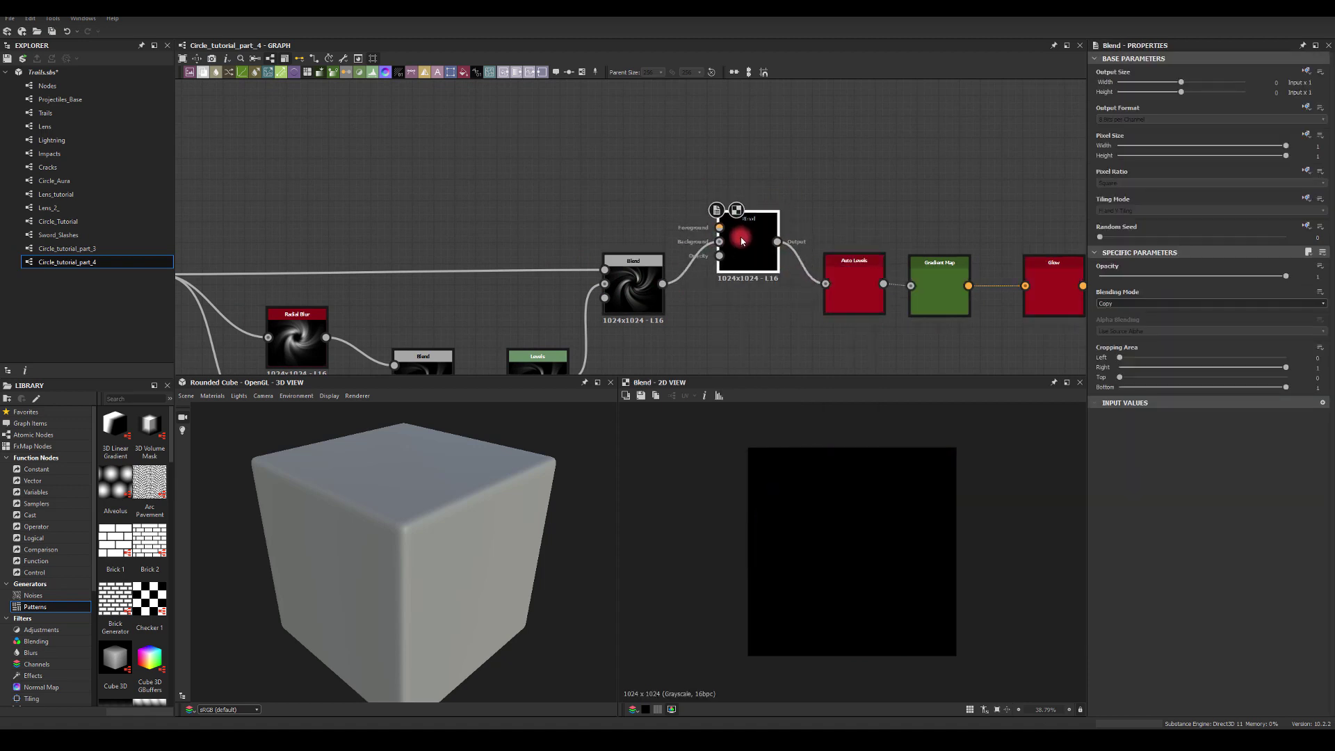
click(1126, 303)
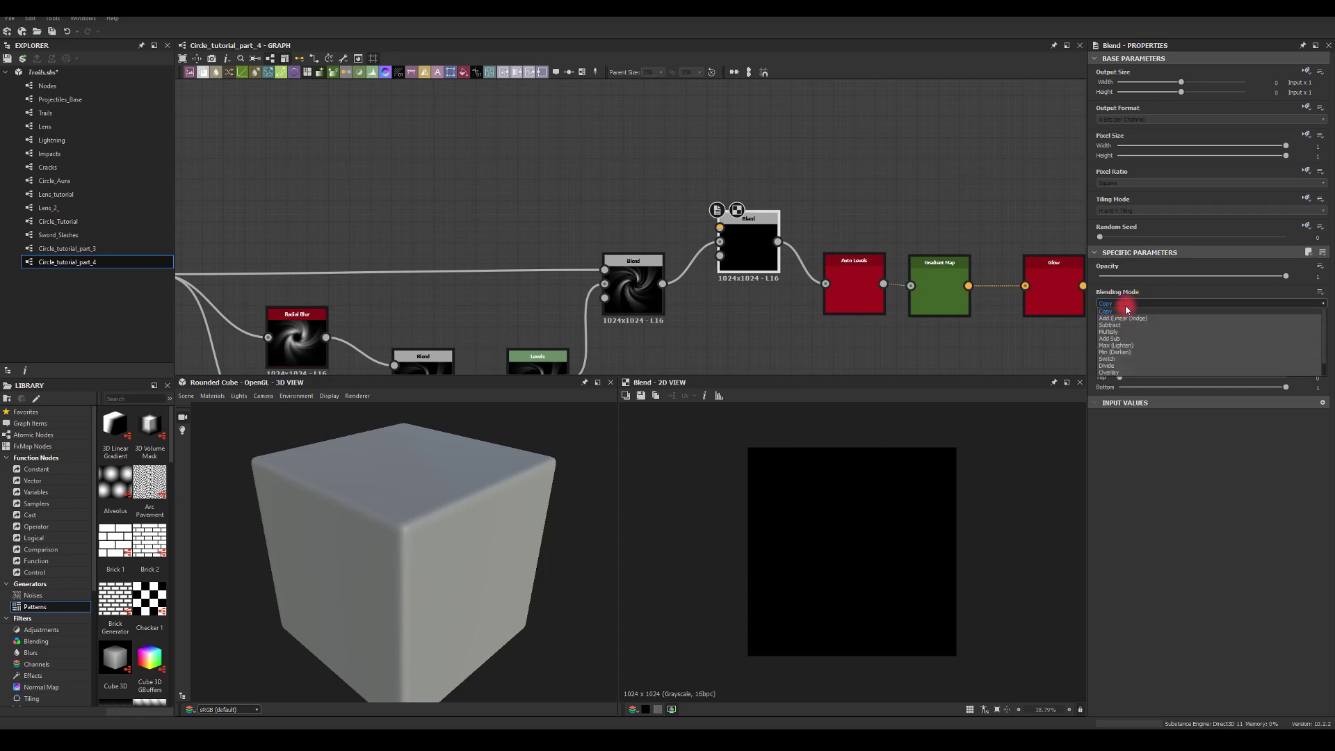
click(1115, 329)
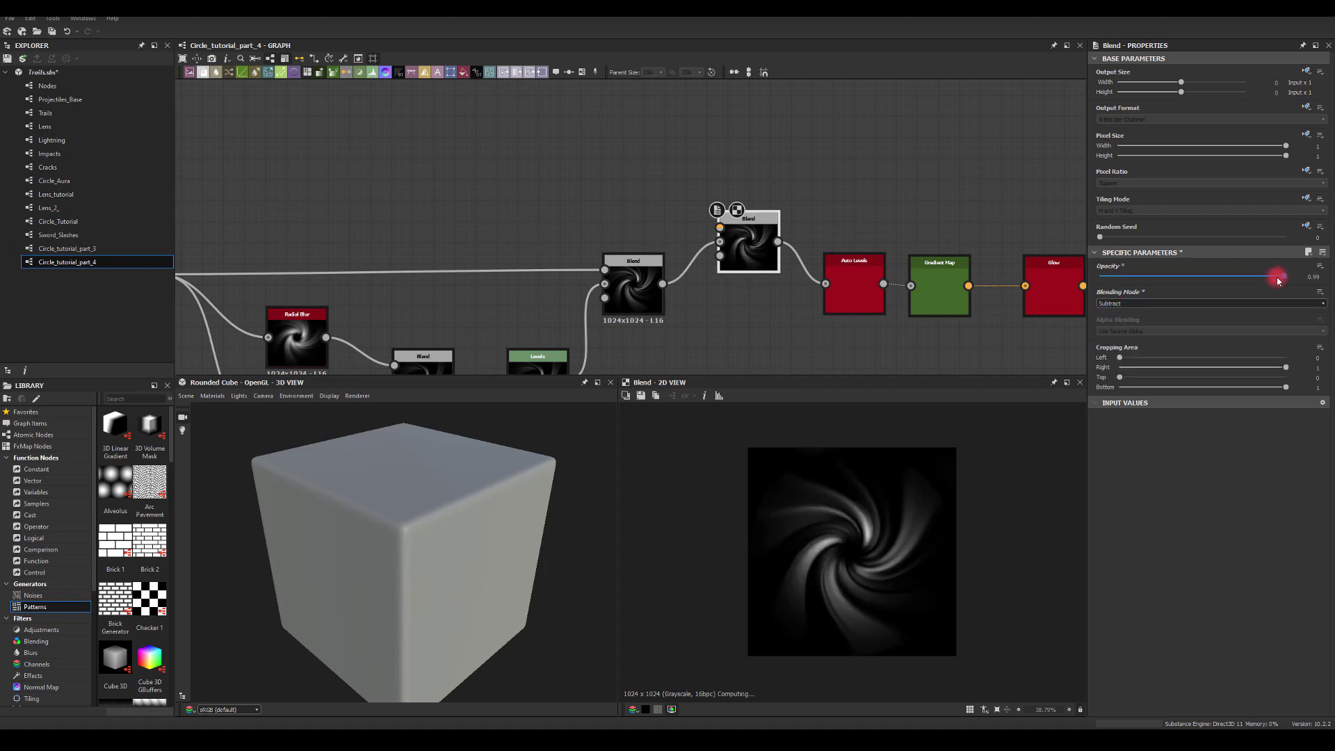
drag(1282, 275, 1311, 281)
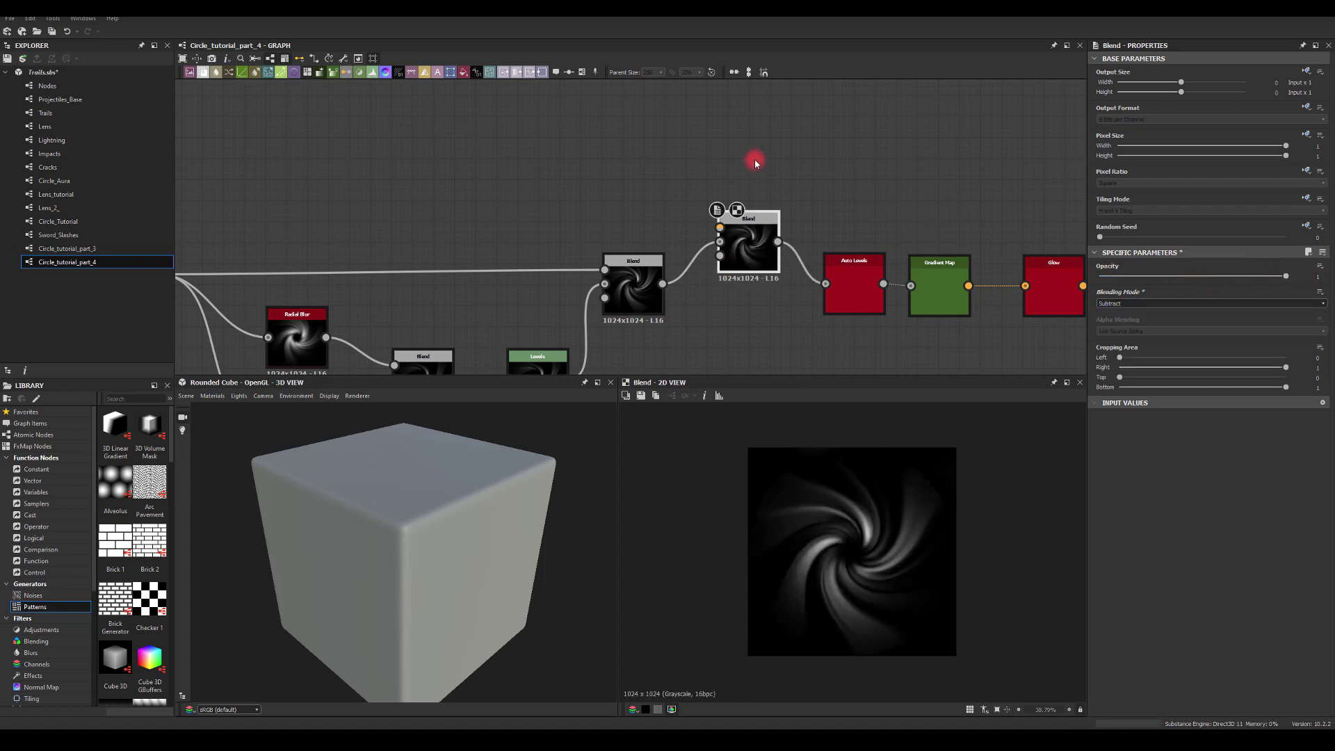
- Add a Shape node in the empty area above the graph and set its Pattern to Disc
middle_drag(725, 123, 827, 152)
middle_drag(693, 141, 753, 161)
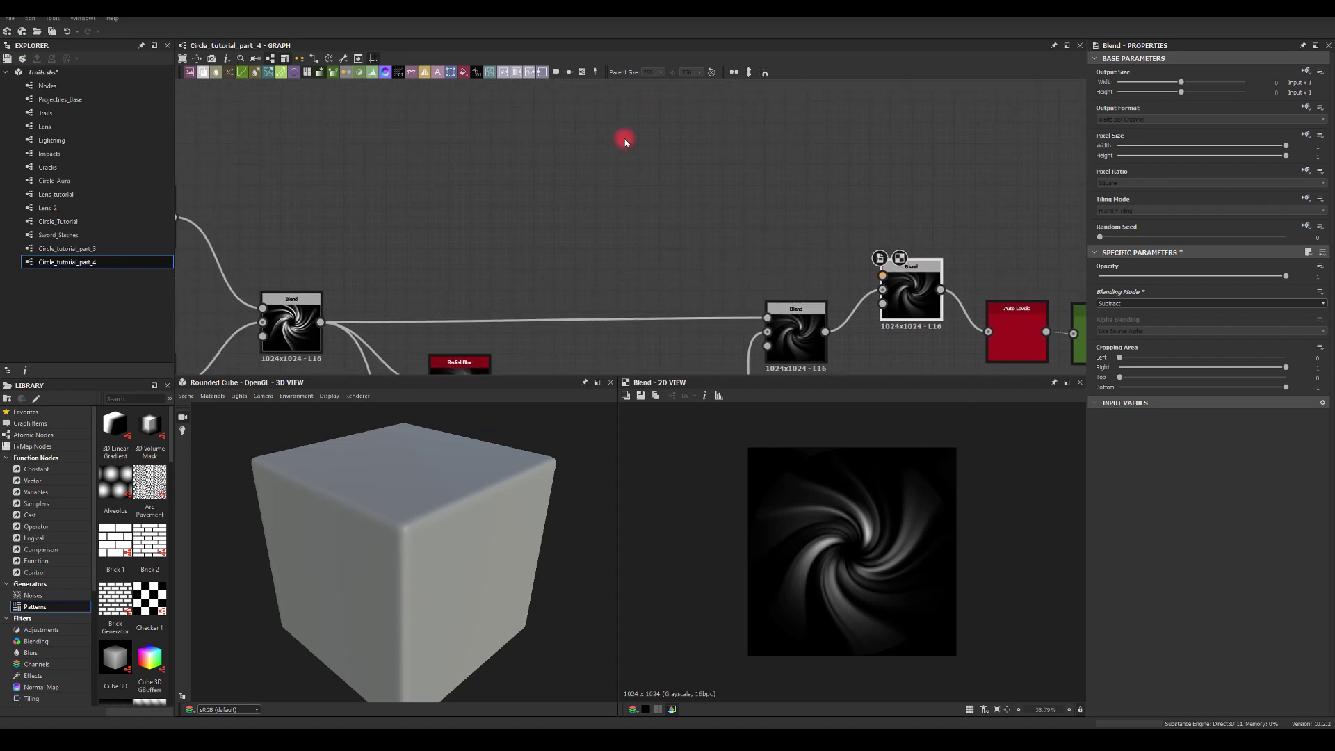
middle_drag(592, 122, 624, 156)
key(space)
text(sh)
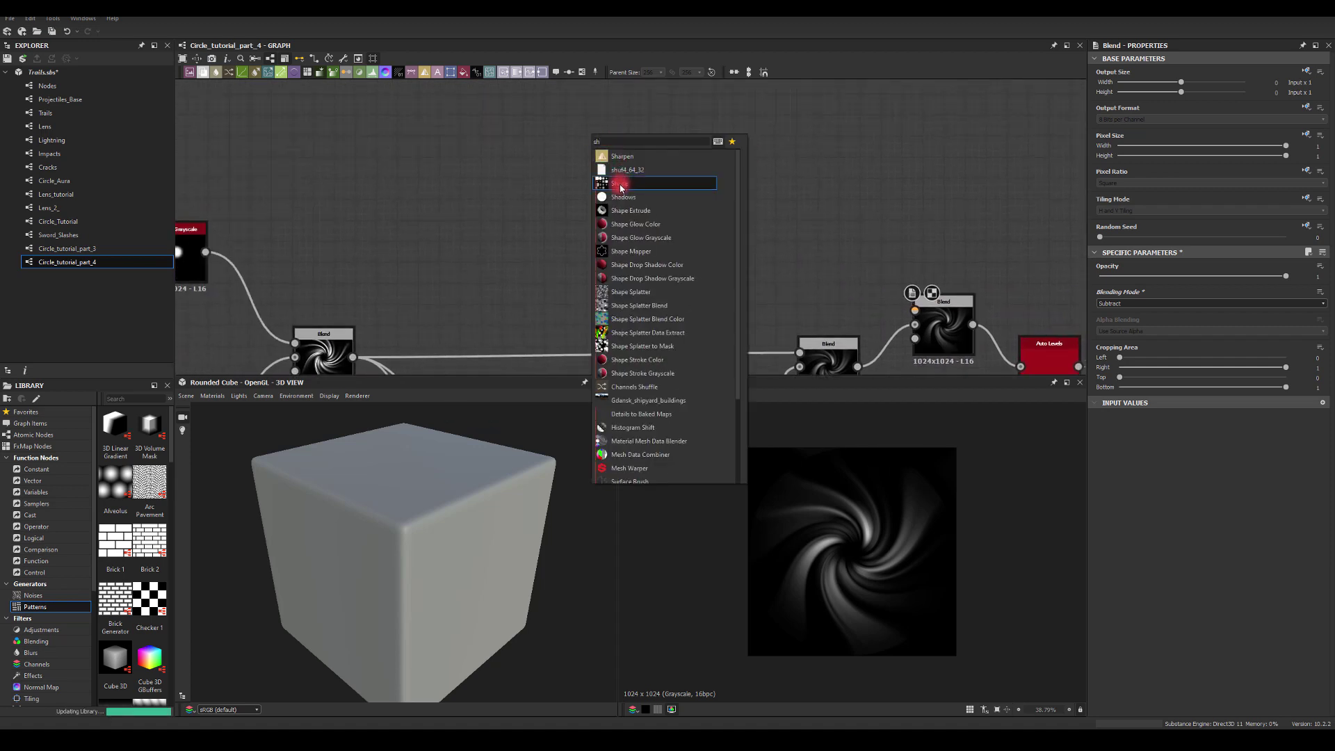
click(621, 184)
drag(596, 134, 629, 137)
key(Escape)
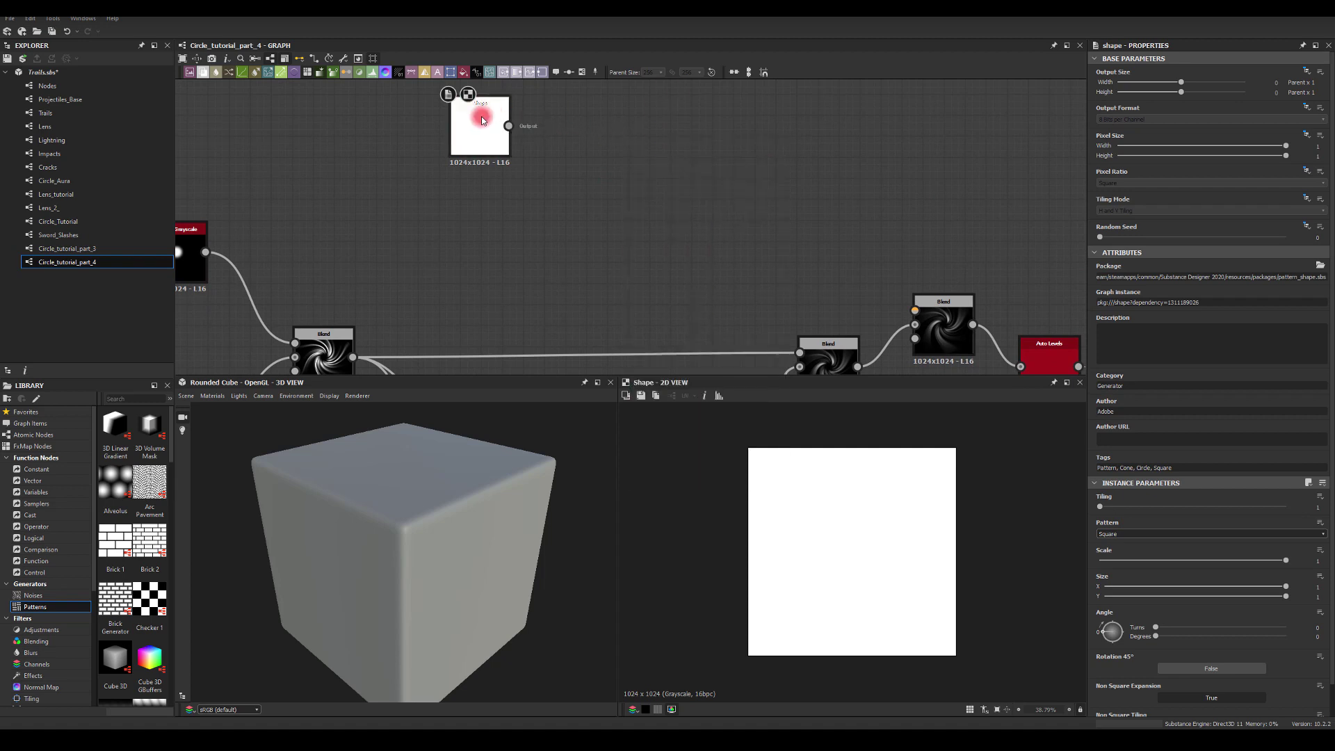
click(1122, 534)
click(1108, 545)
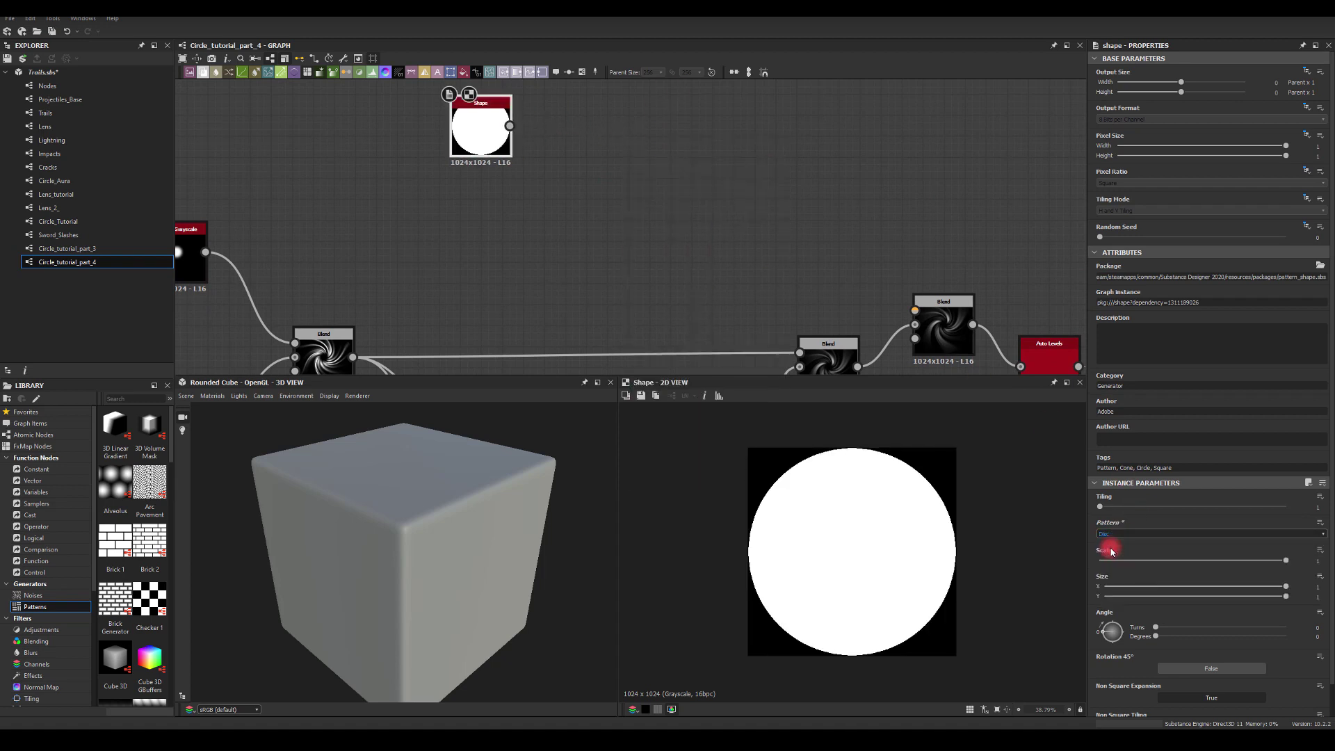
- Create a Splatter Circular node from the Shape output, connect the disc to its first input and display the node
drag(509, 126, 675, 138)
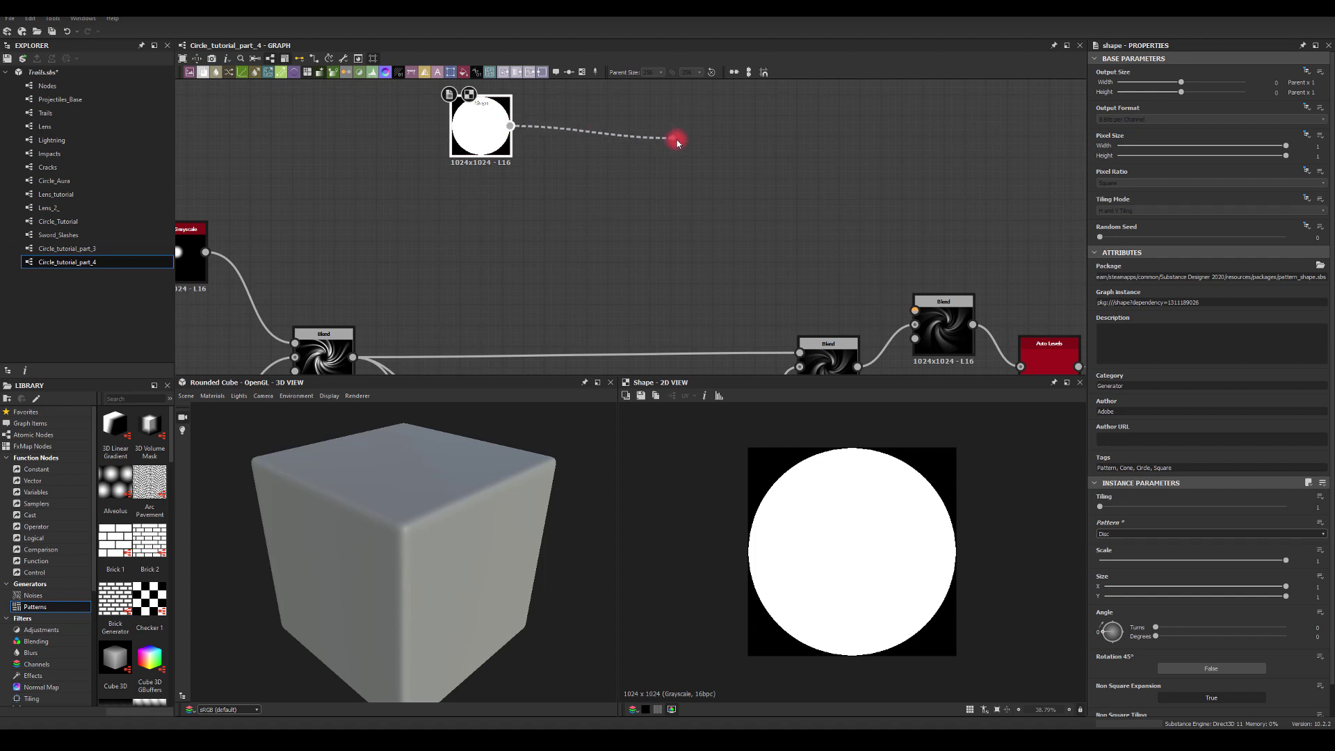
text(spl)
click(702, 163)
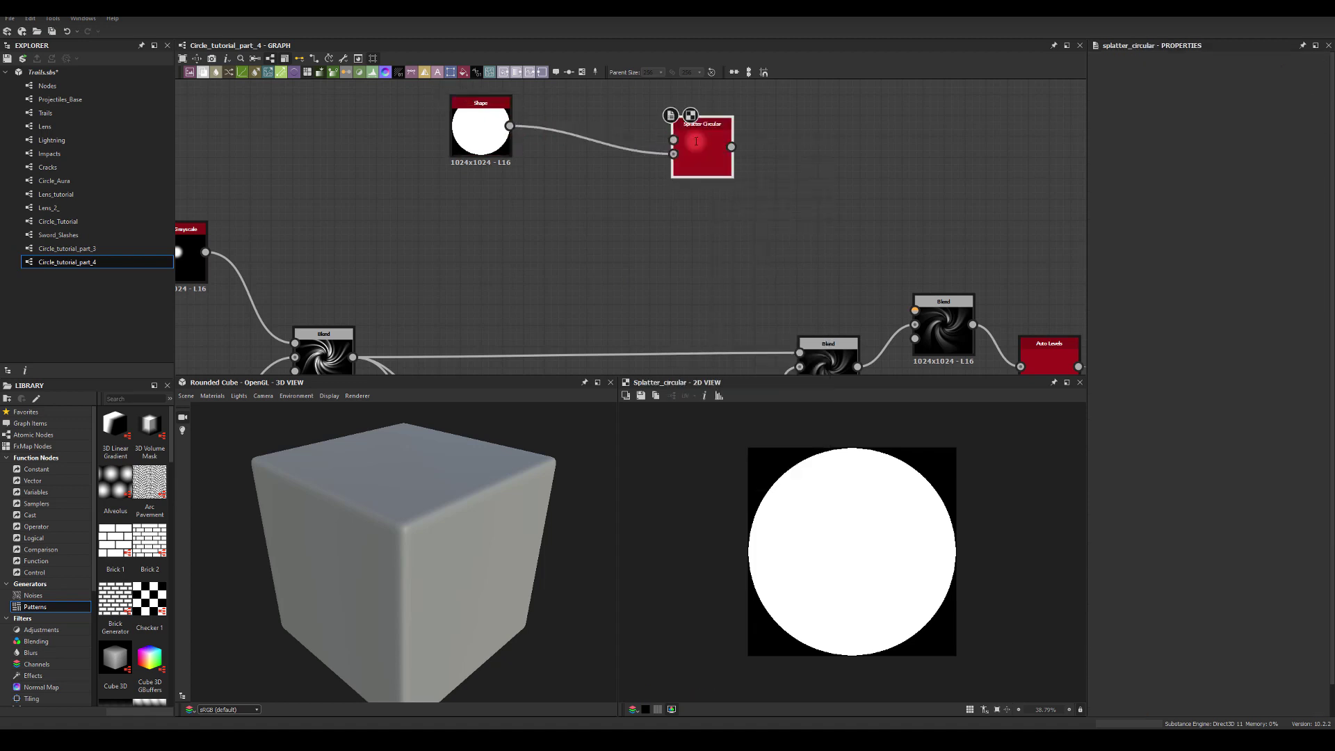
mouse_move(641, 154)
mouse_down()
mouse_move(516, 124)
mouse_move(641, 140)
mouse_up()
double_click(664, 147)
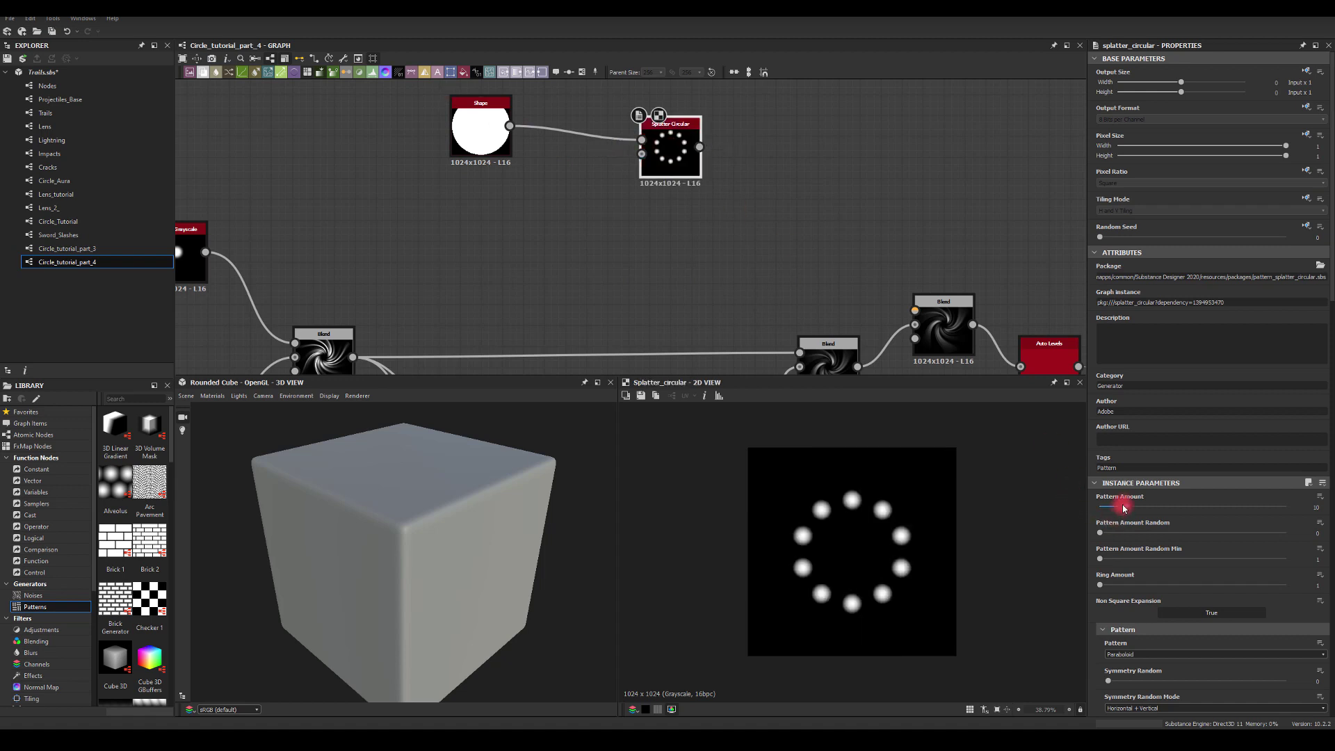
- Set the Splatter Circular's Pattern to Image Input and raise Pattern Amount until the discs form a continuous ring
click(1122, 654)
click(1124, 665)
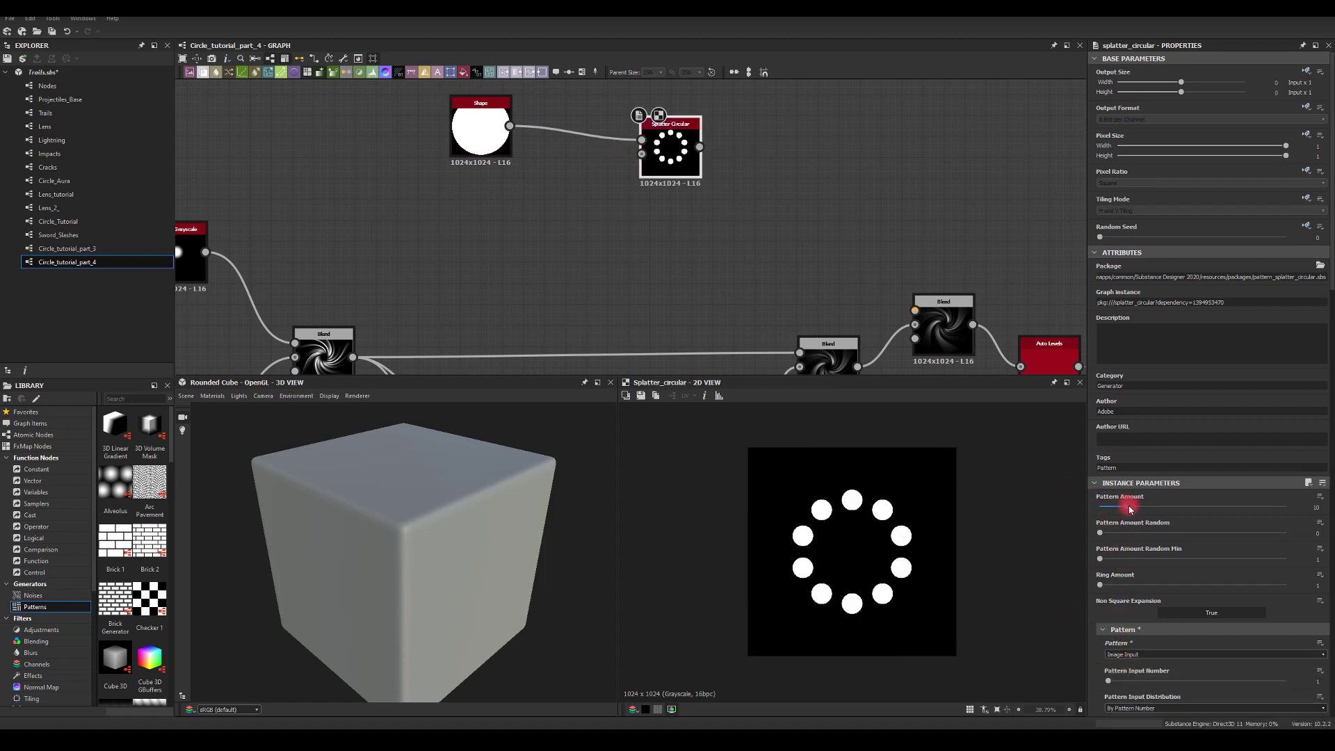
drag(1130, 509, 1247, 520)
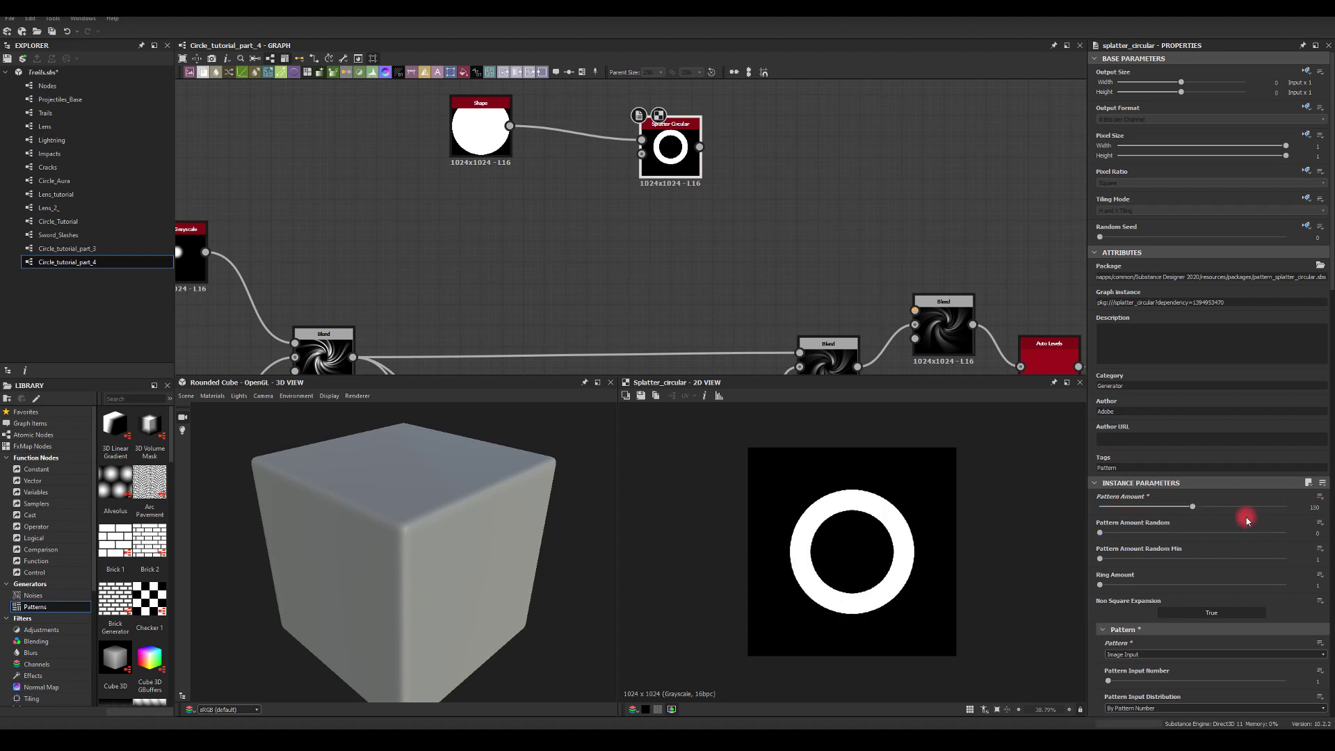
- Scatter the splattered discs by setting Radius to 0.55 and Radius Random to 1
scroll(1162, 534, down, 3)
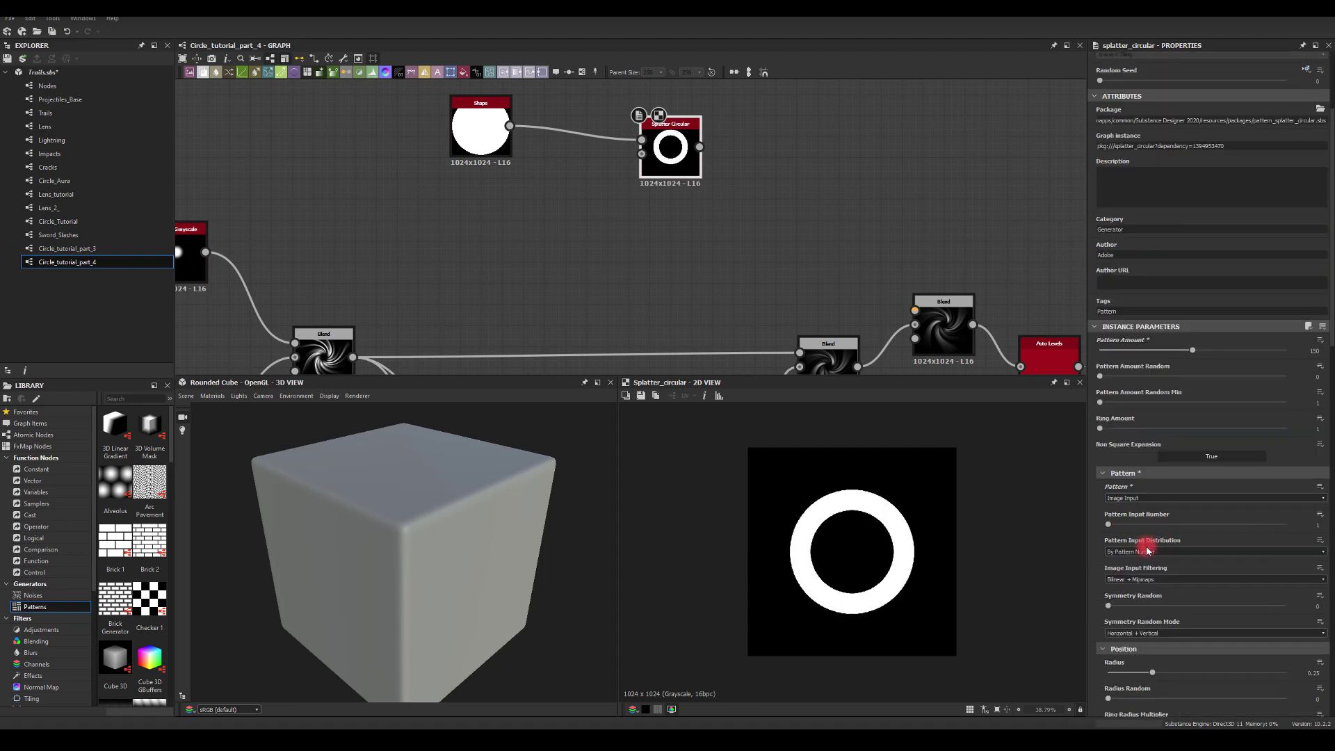
scroll(1148, 550, down, 5)
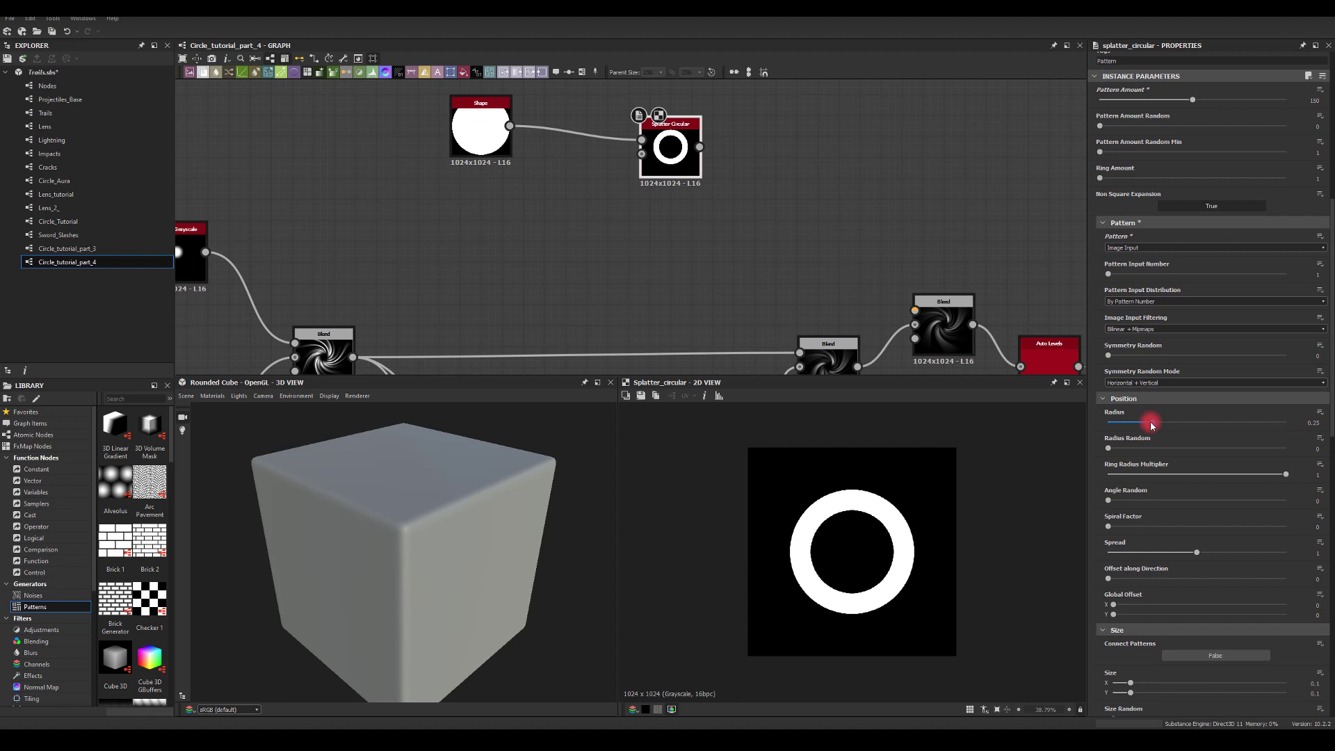
drag(1151, 423, 1171, 417)
drag(1108, 448, 1314, 447)
drag(1162, 422, 1205, 422)
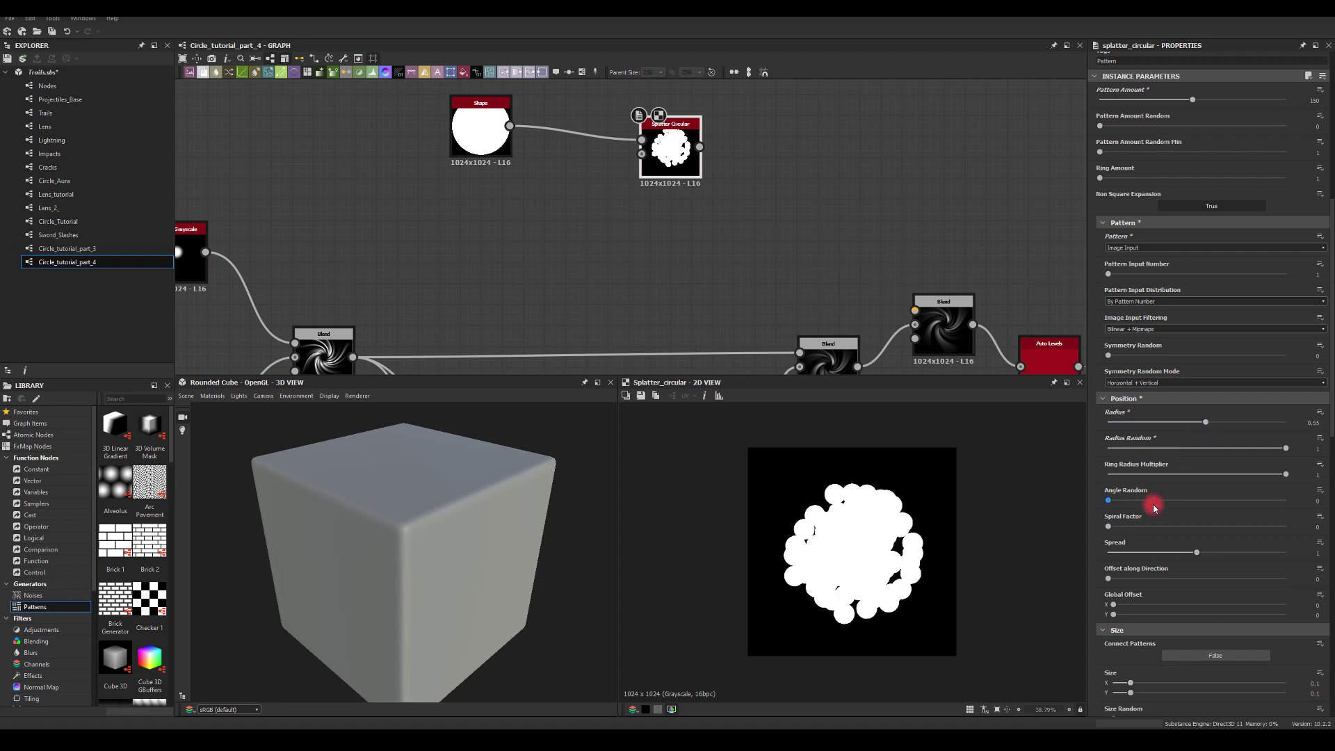
- Shrink and vary the splattered discs with a Scale of 0.23 and a Scale Random of 0.8
scroll(1153, 508, down, 3)
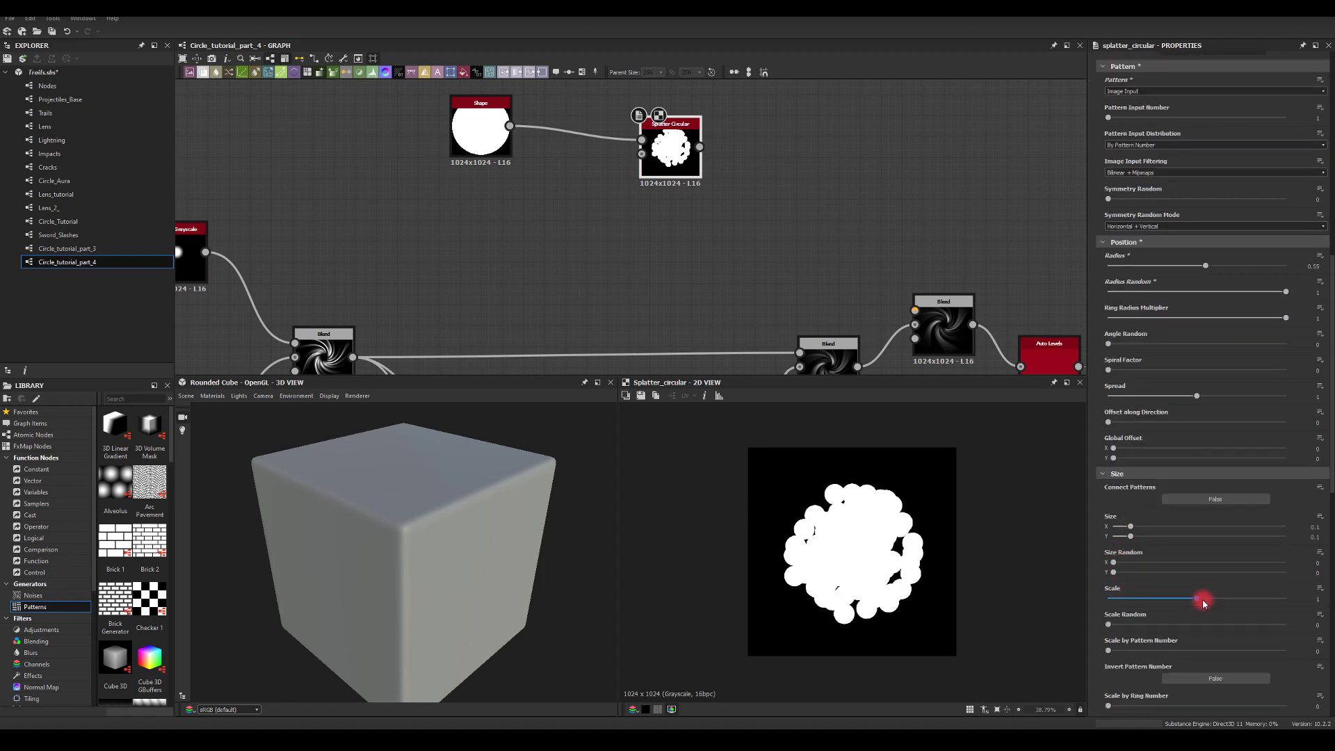
drag(1198, 600, 1111, 562)
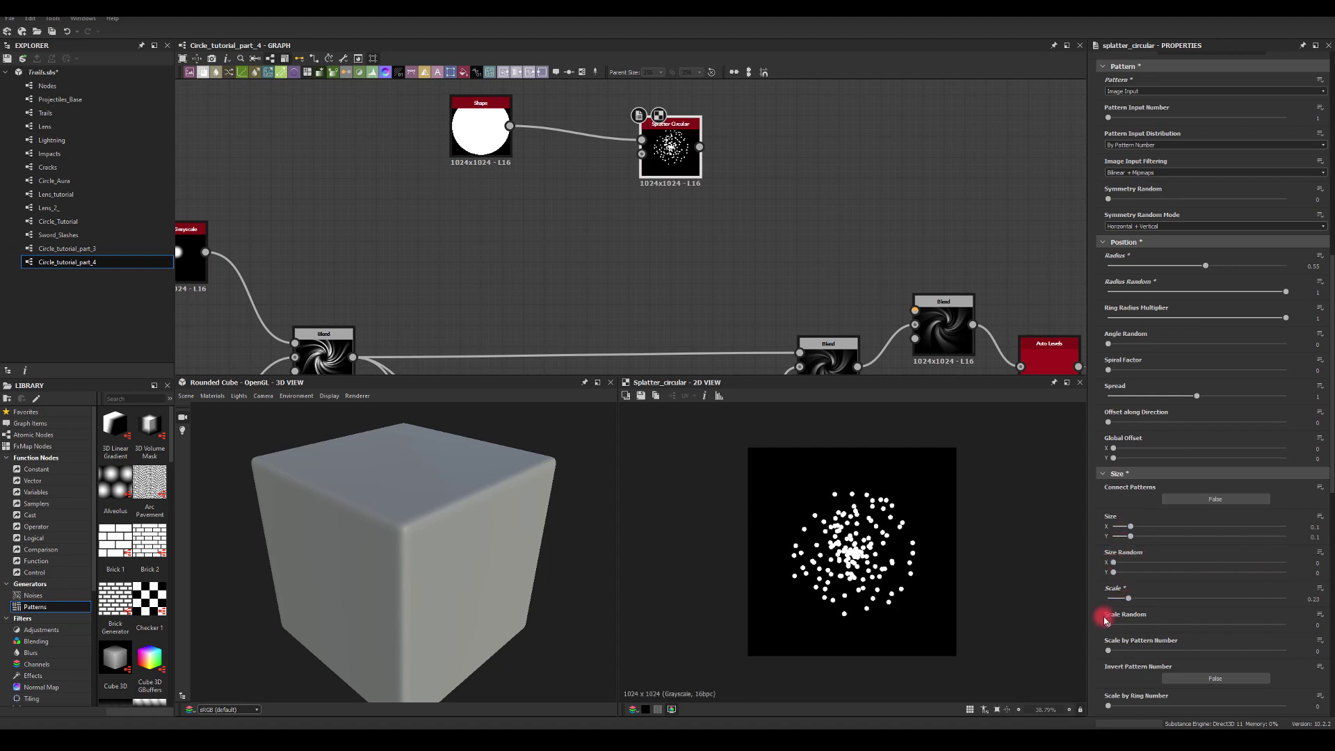
drag(1109, 625, 1249, 629)
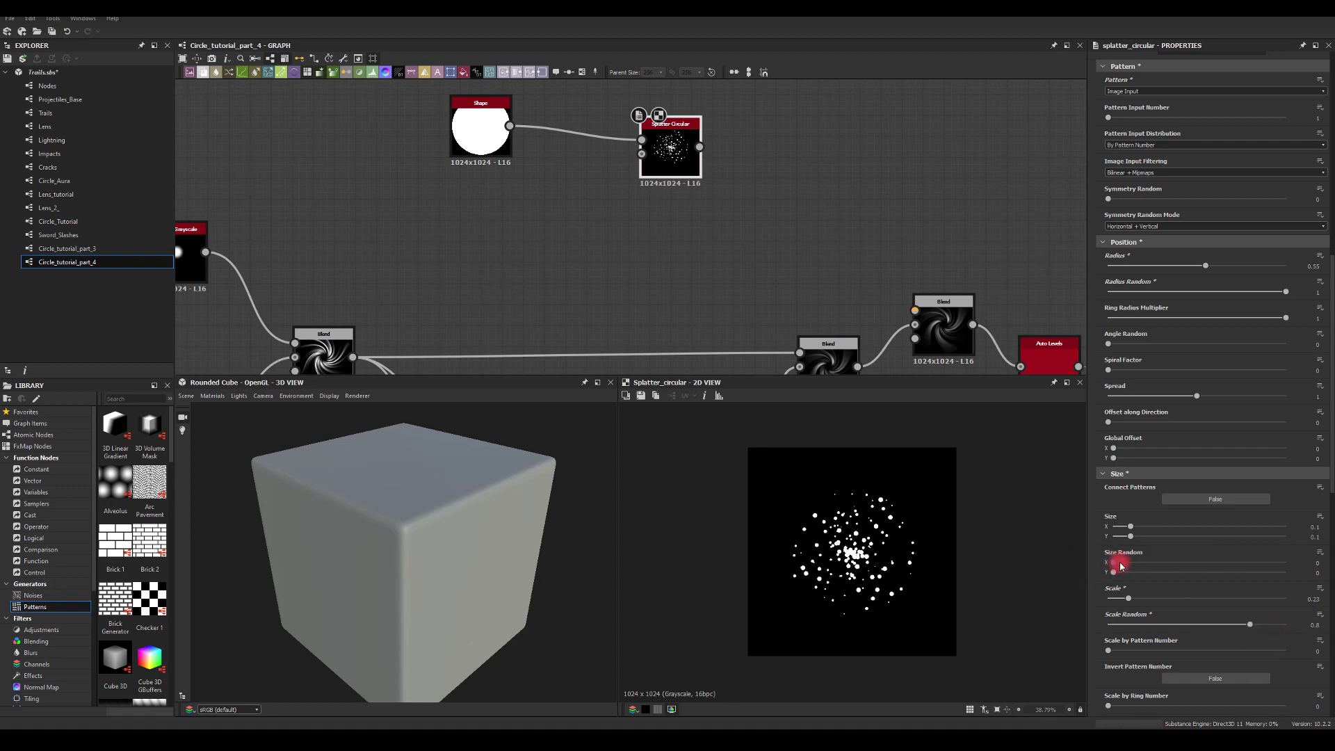
- Try a Size Random X of 1 on the Splatter Circular node and return it to 0
drag(1120, 566, 1329, 575)
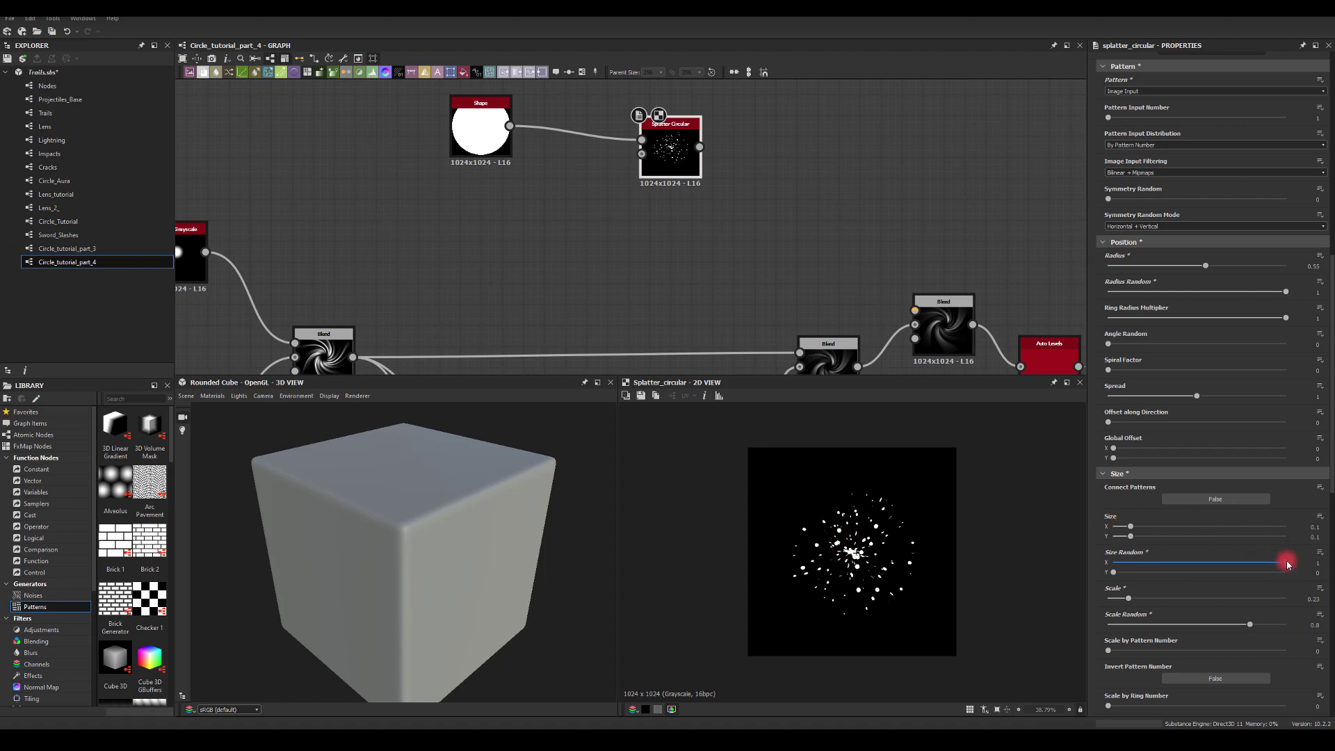
drag(1286, 560, 1085, 557)
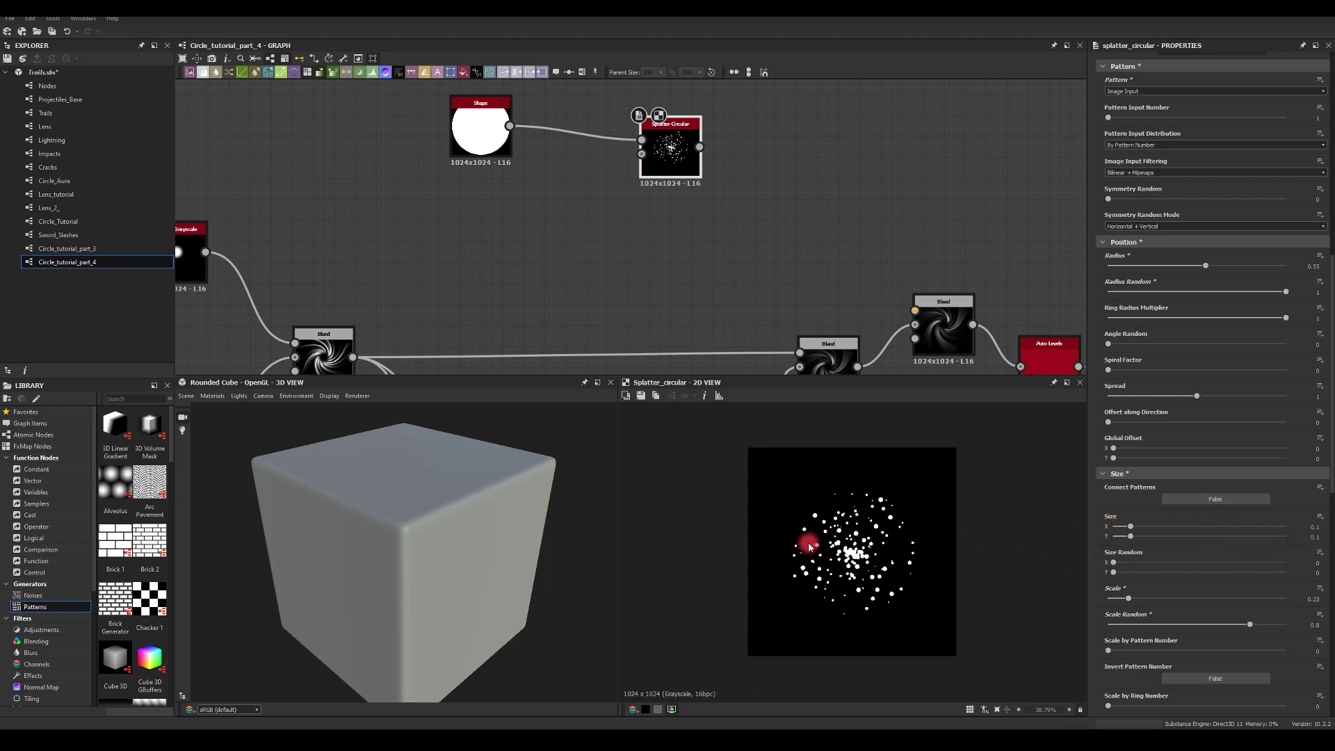
scroll(1128, 583, down, 1)
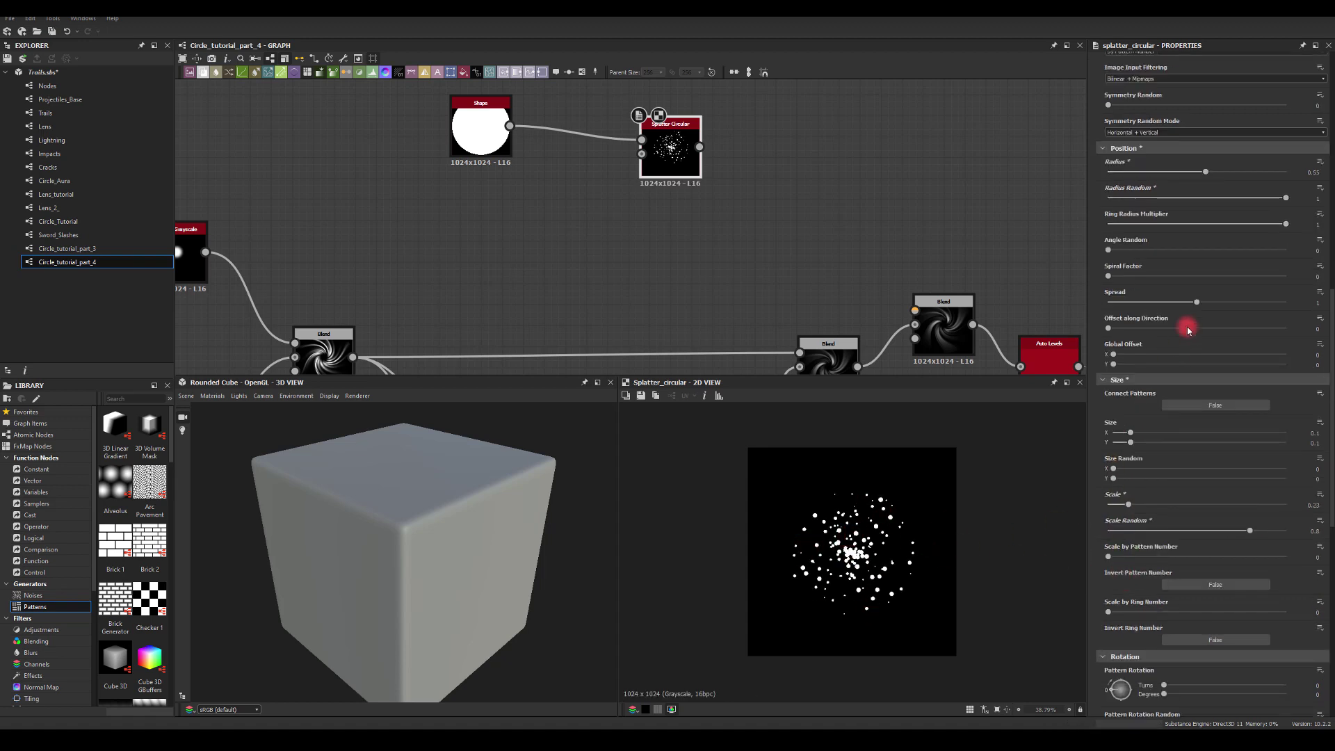
- Vary the brightness of the splattered discs by raising Luminance Random to about 0.82 on the Splatter Circular node
scroll(1168, 512, down, 2)
scroll(1154, 523, down, 2)
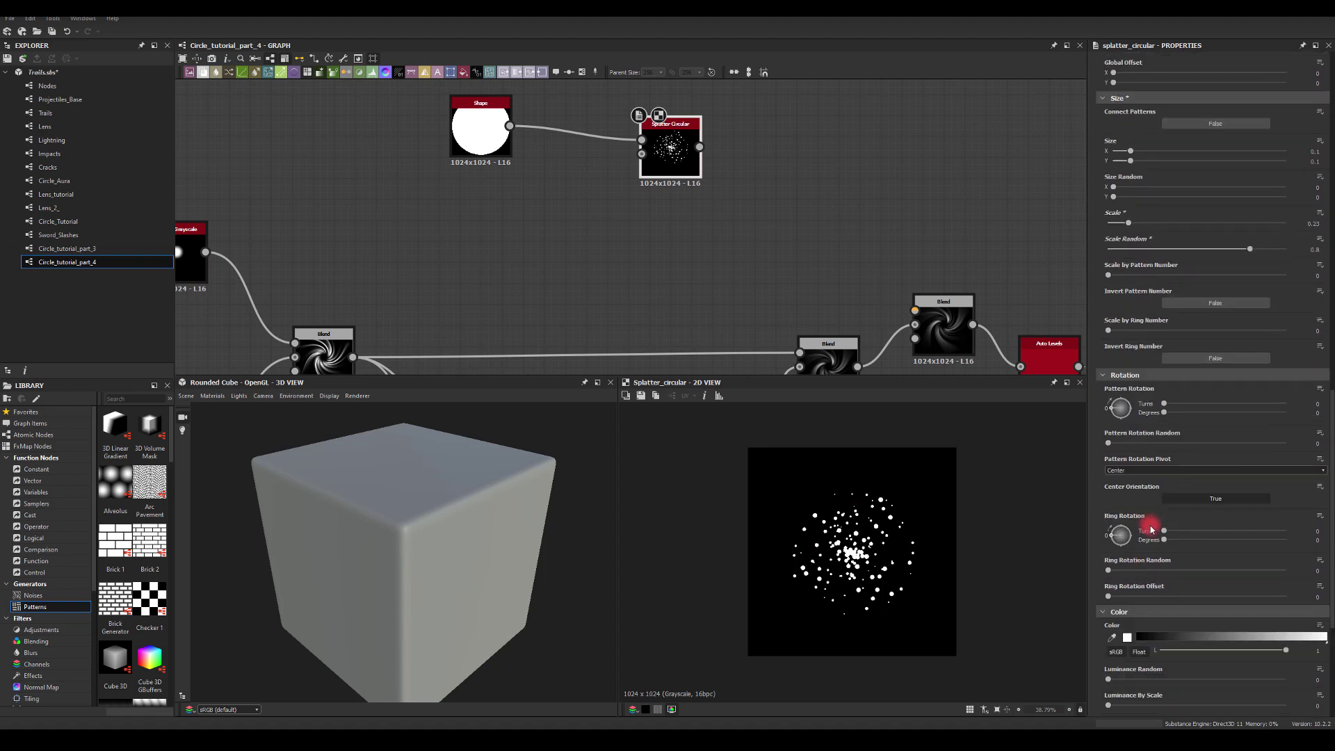
scroll(1108, 569, down, 2)
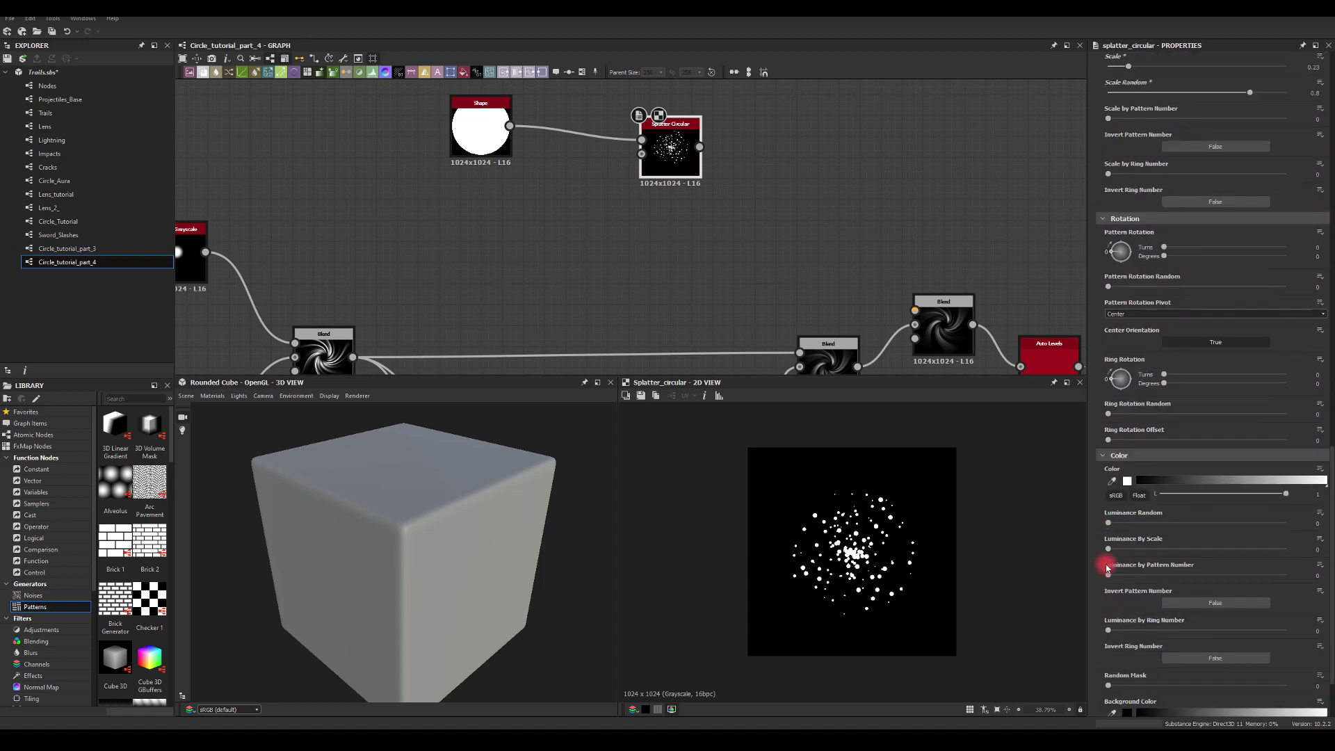
drag(1108, 523, 1246, 525)
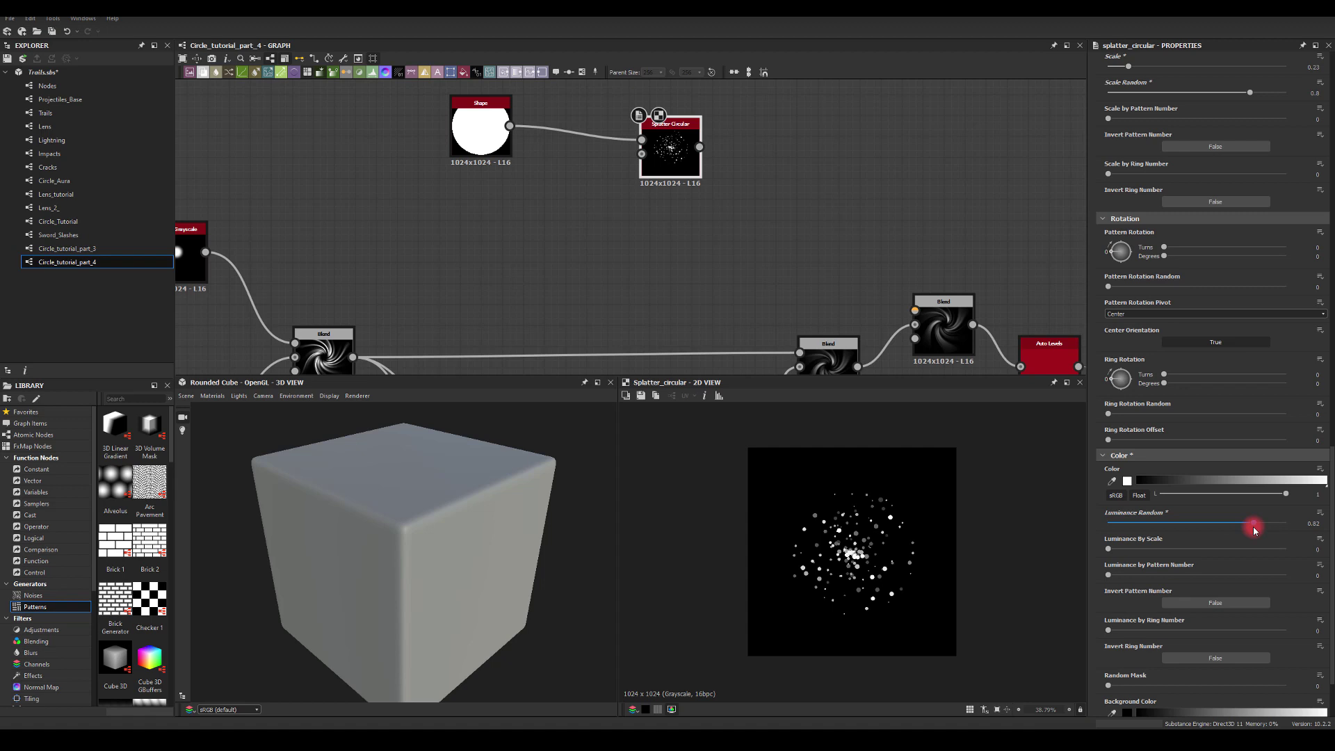
scroll(1195, 416, up, 4)
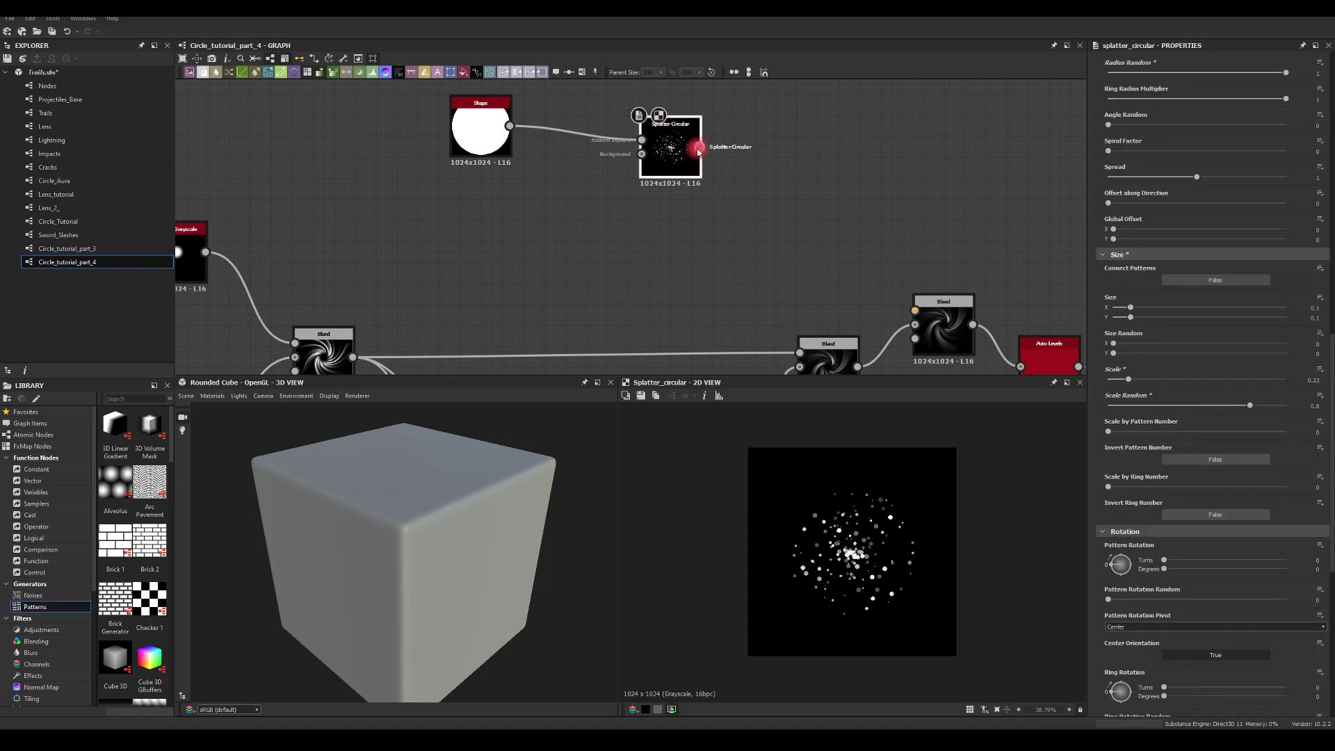
- Add a Slope Blur Grayscale node fed by the Splatter Circular output
drag(699, 149, 802, 196)
text(sk)
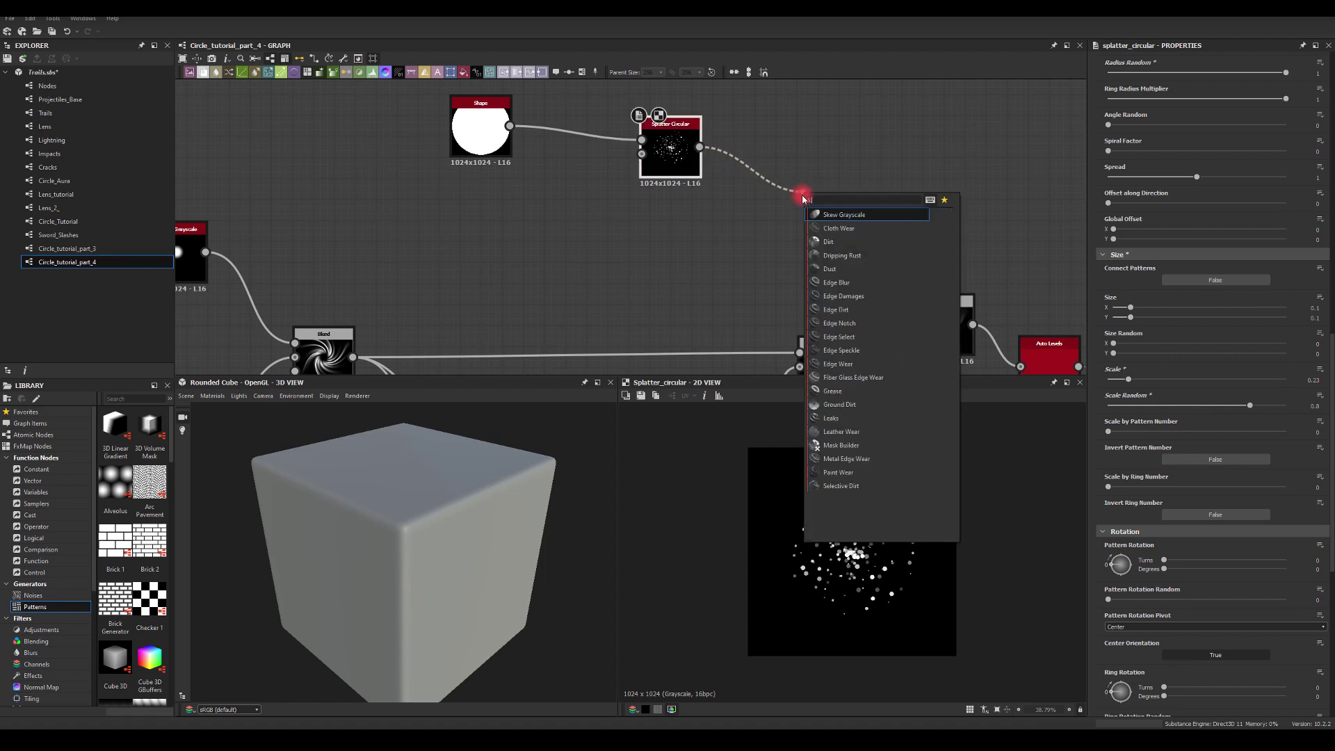
key(BackSpace)
text(lo)
click(828, 222)
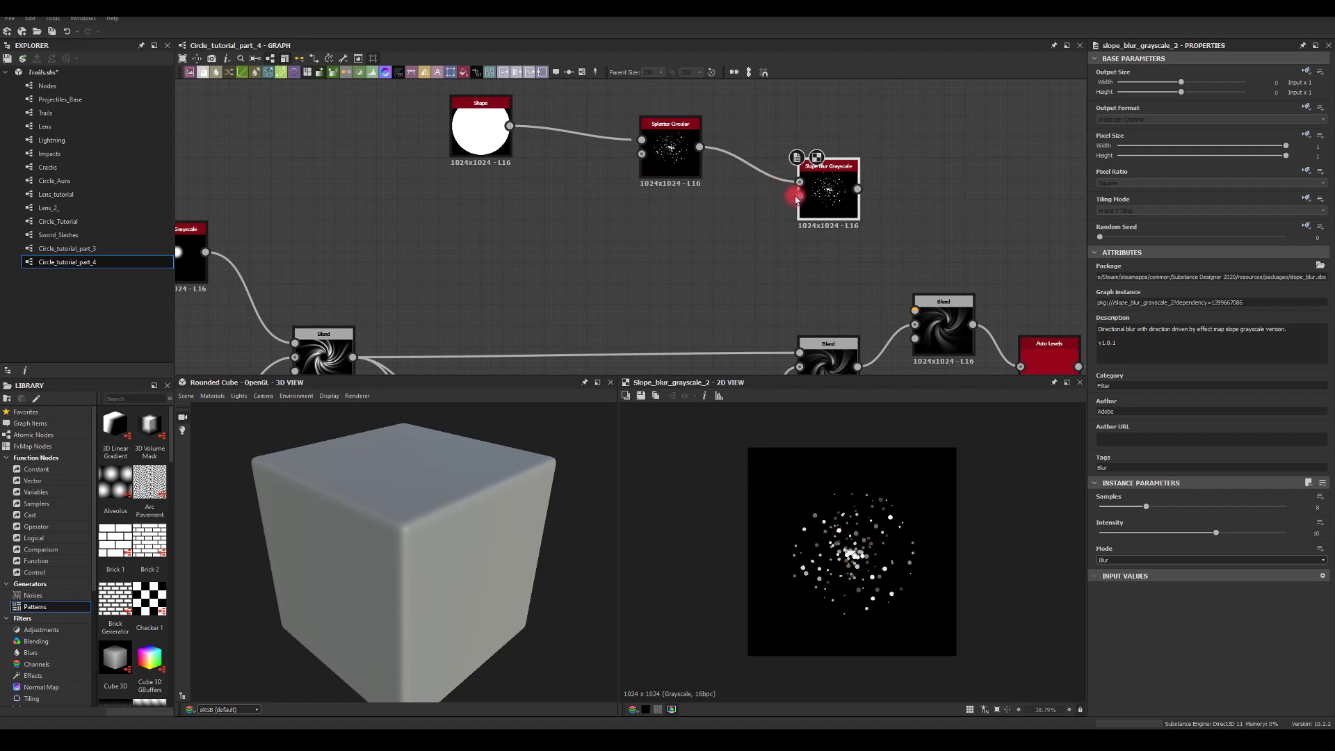
- Add a Shape node with the Paraboloid pattern and connect it to the Slope input of the Slope Blur Grayscale
key(space)
text(sh)
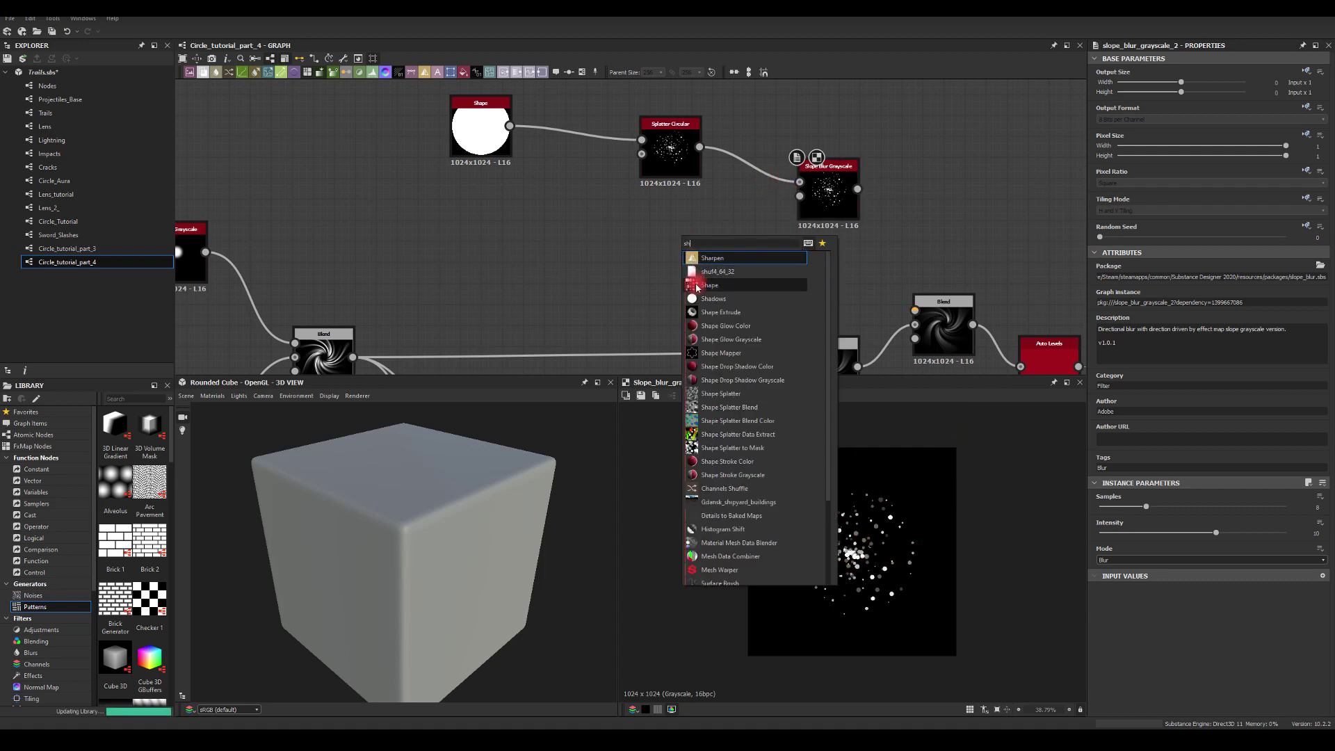
click(695, 283)
click(1102, 533)
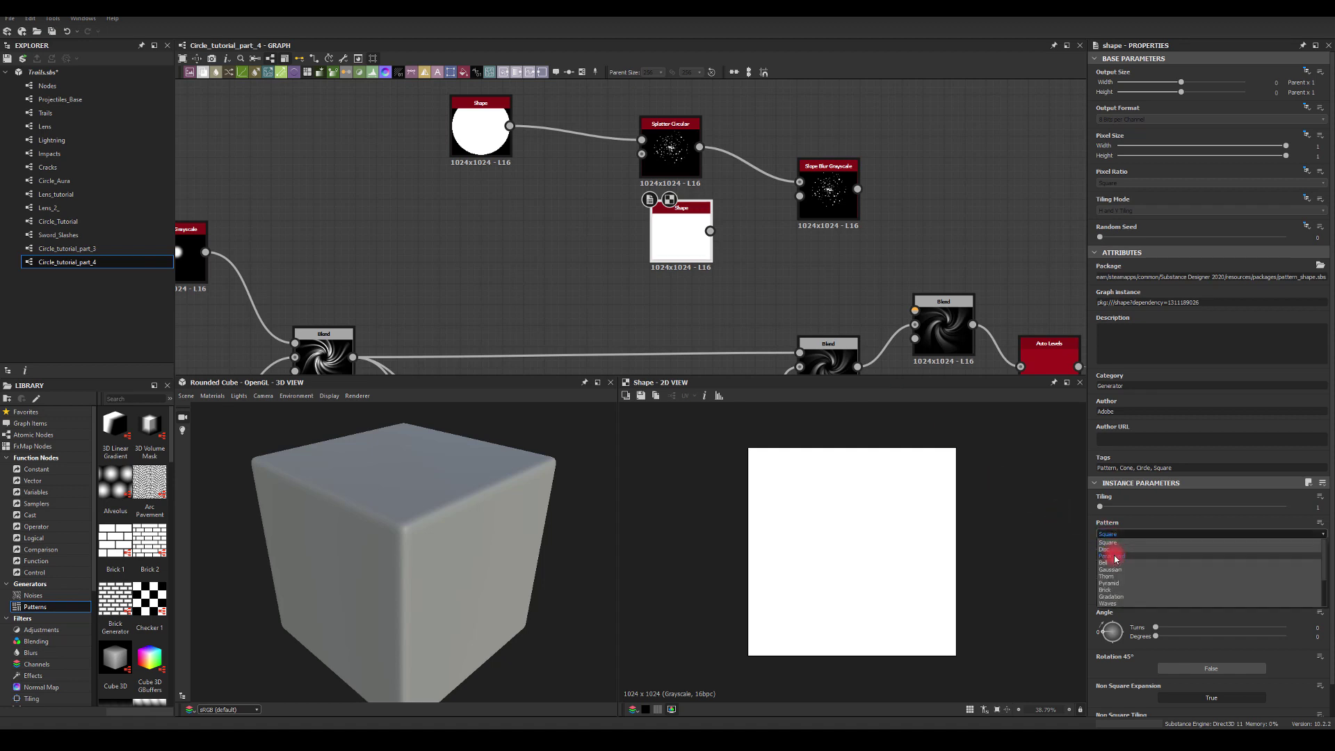
click(1112, 554)
click(807, 192)
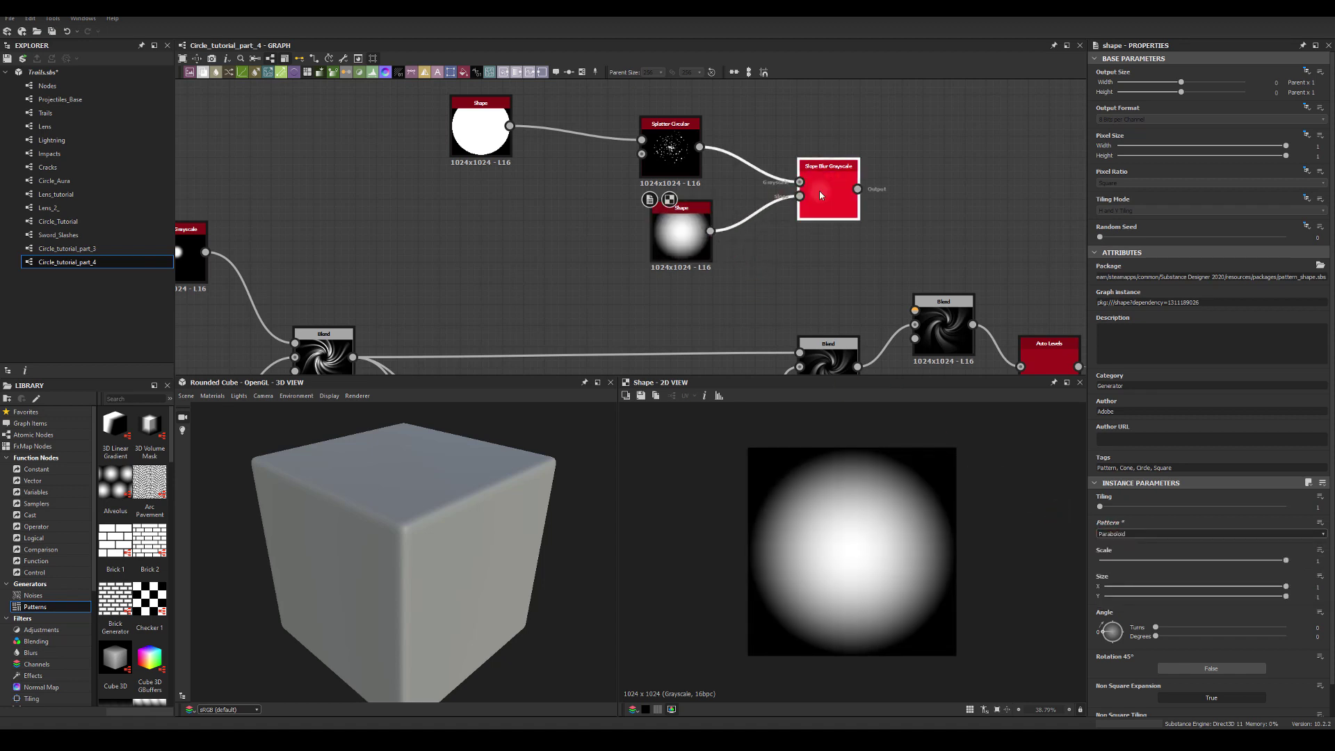
- Stretch the discs into rays by setting the Slope Blur Grayscale's Samples to 32 and Intensity to 50
drag(1152, 509, 1287, 507)
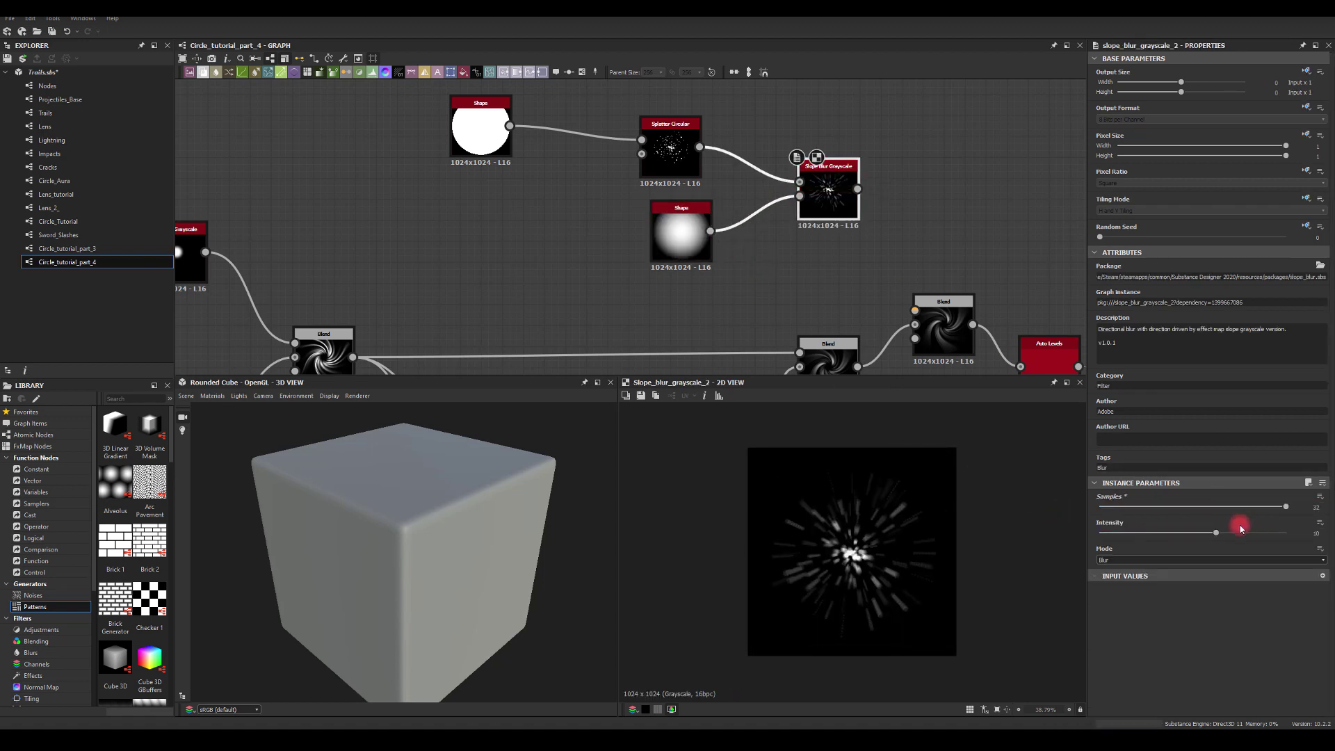
drag(1220, 533, 1312, 546)
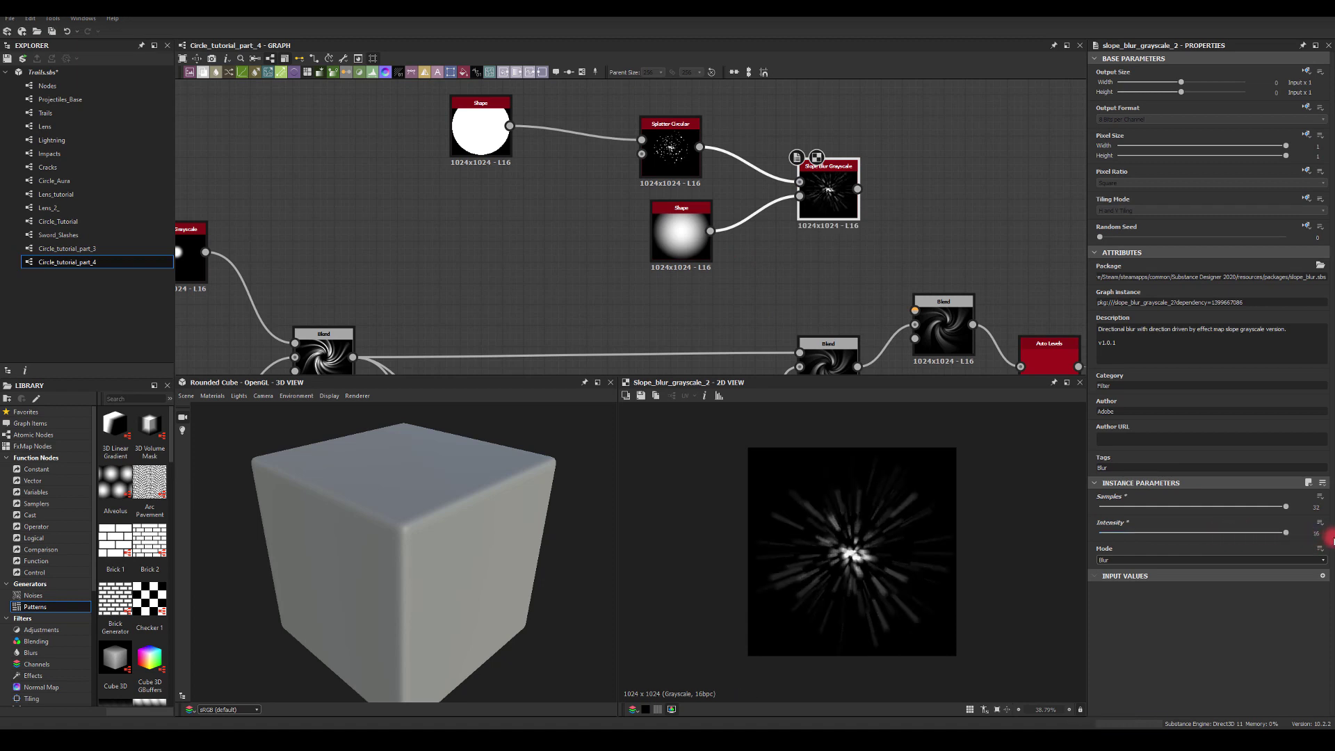
click(1303, 533)
text(50)
key(Return)
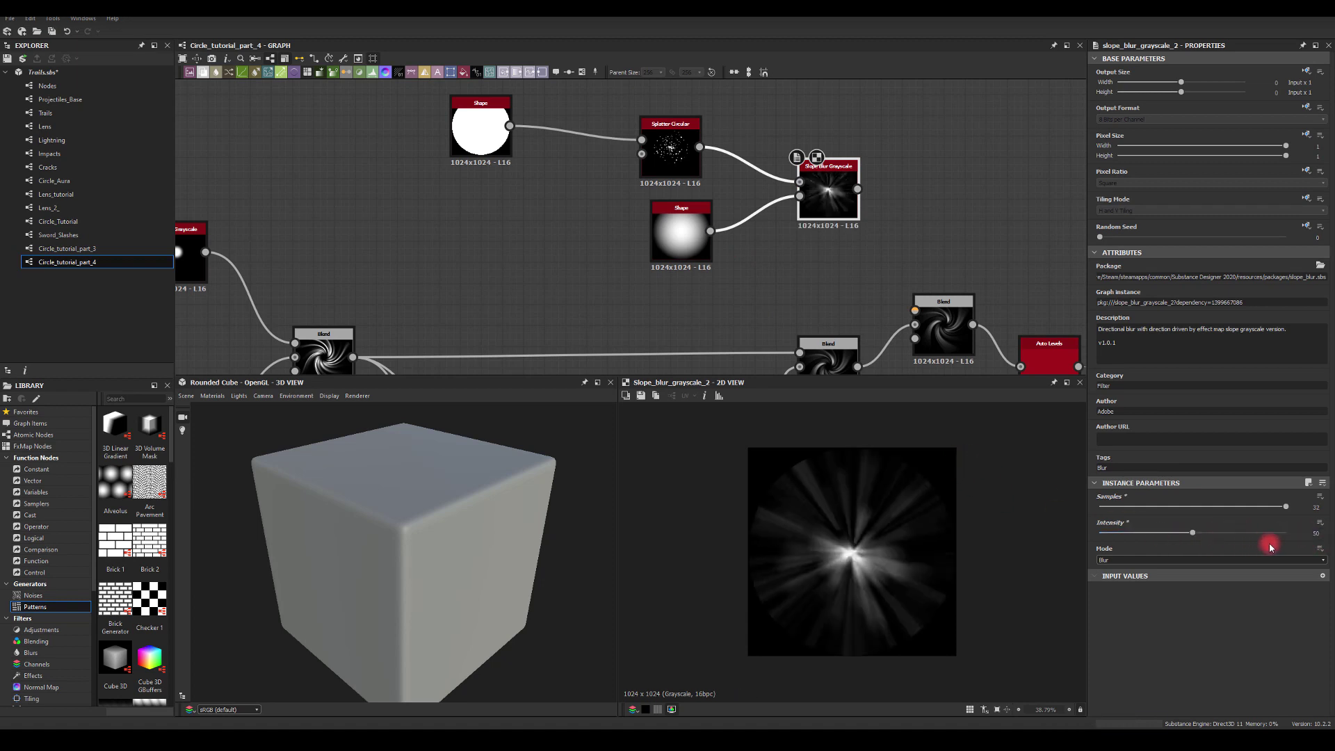
- Tidy the graph by aligning the Paraboloid Shape under Splatter Circular and moving the Slope Blur Grayscale closer to them
drag(669, 243, 655, 243)
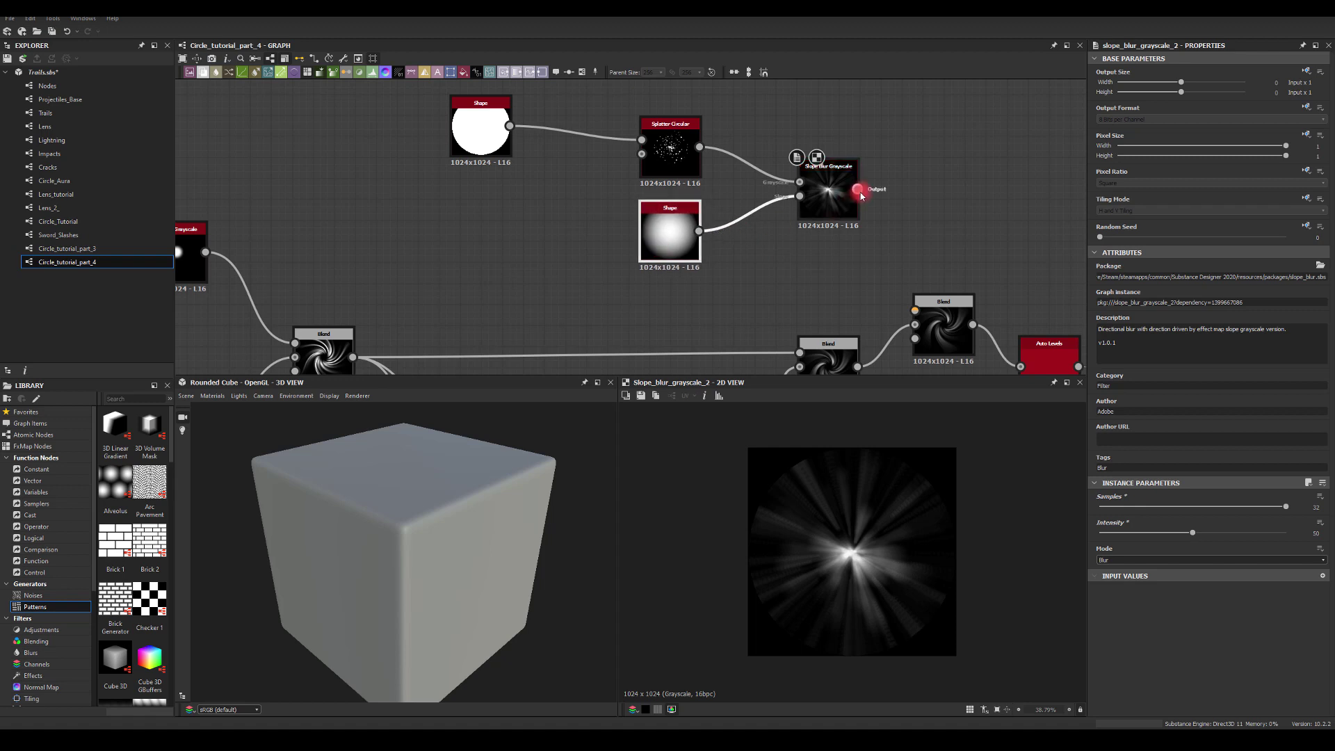
click(829, 198)
middle_drag(848, 273, 816, 273)
drag(805, 194, 788, 180)
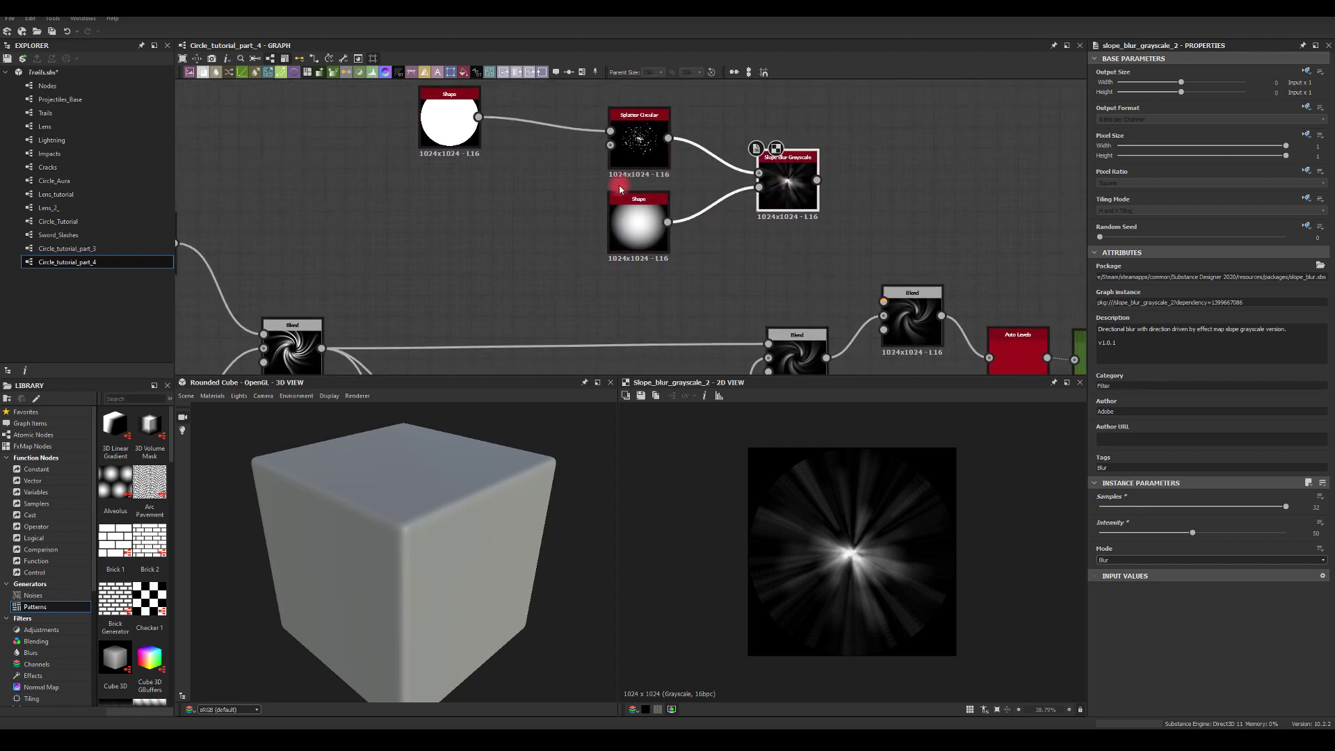
- Duplicate the Slope Blur Grayscale with its connections below the original, set its Intensity to -50 and preview it
key(ctrl+c)
click(790, 275)
key(ctrl+v)
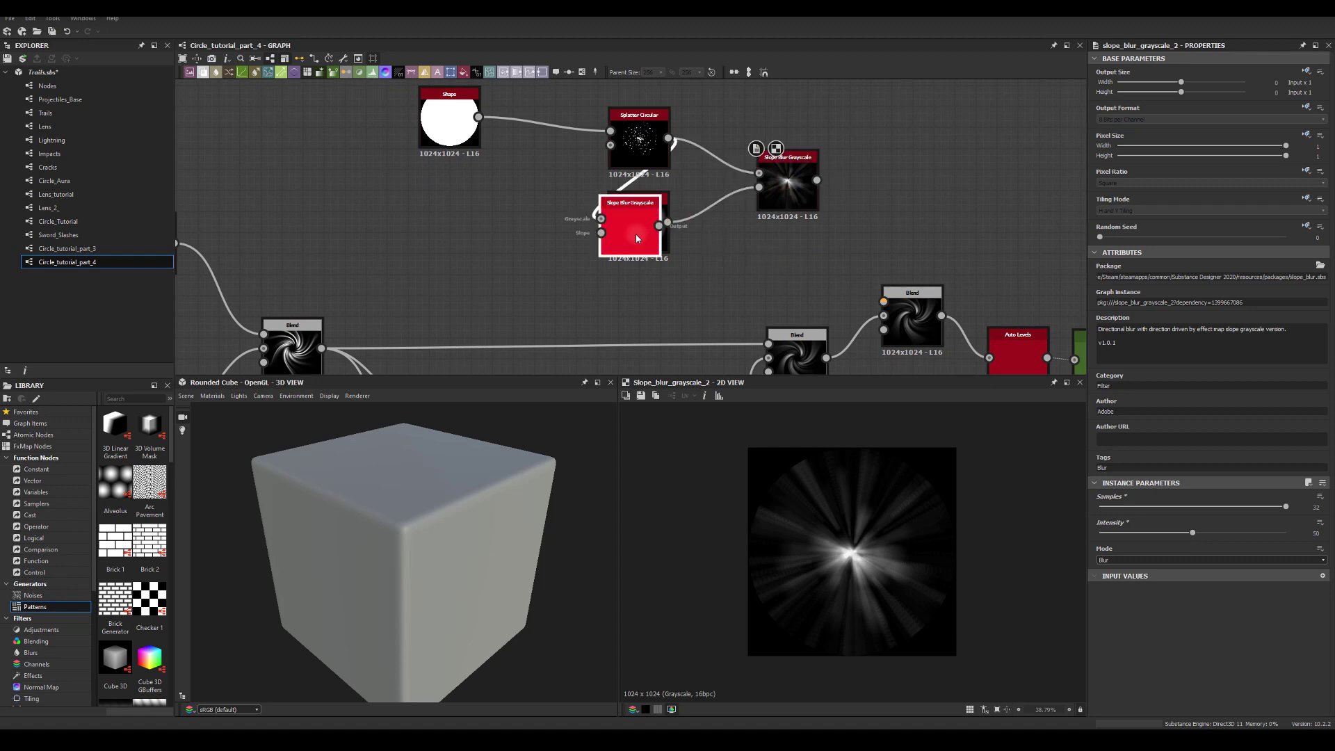
drag(635, 233, 792, 273)
click(1192, 546)
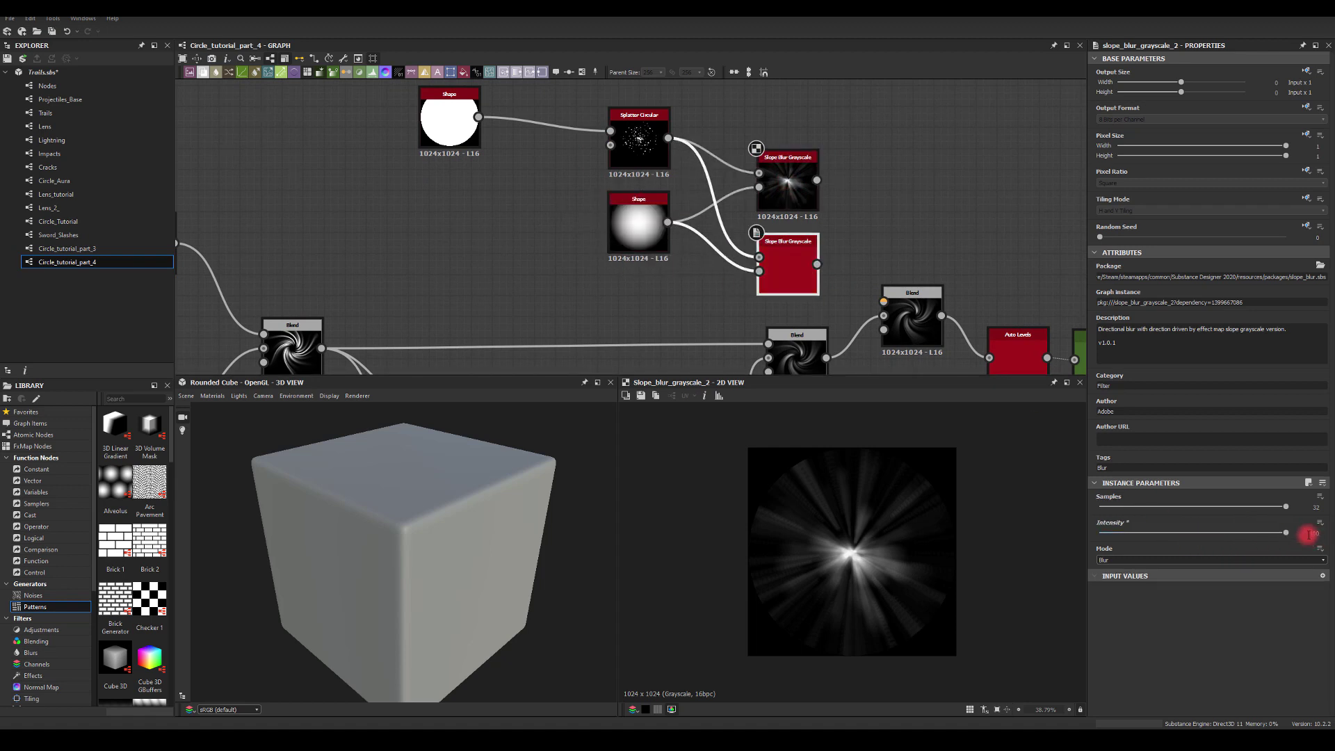
text(-50)
key(Return)
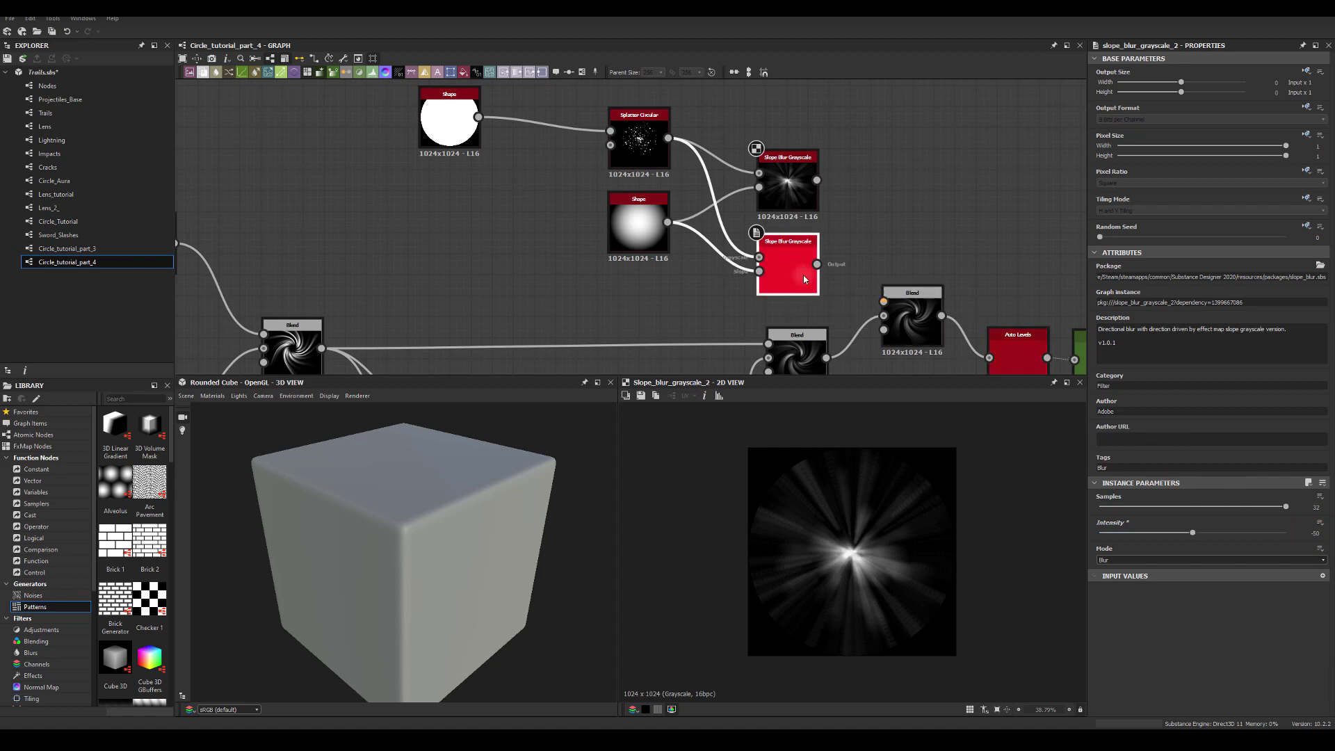
double_click(776, 267)
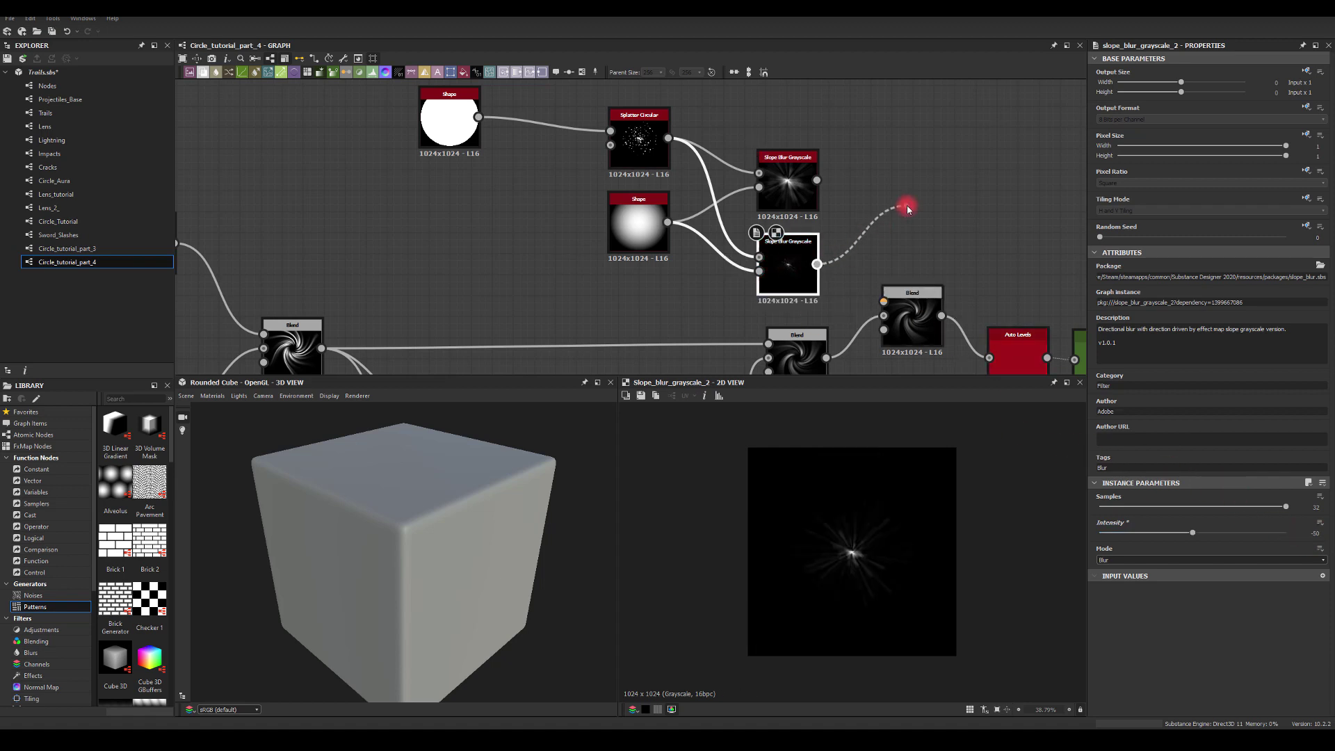
- Combine both Slope Blur Grayscale outputs in a new Blend node with the Subtract blending mode
drag(907, 208, 908, 209)
click(934, 230)
drag(816, 180, 915, 187)
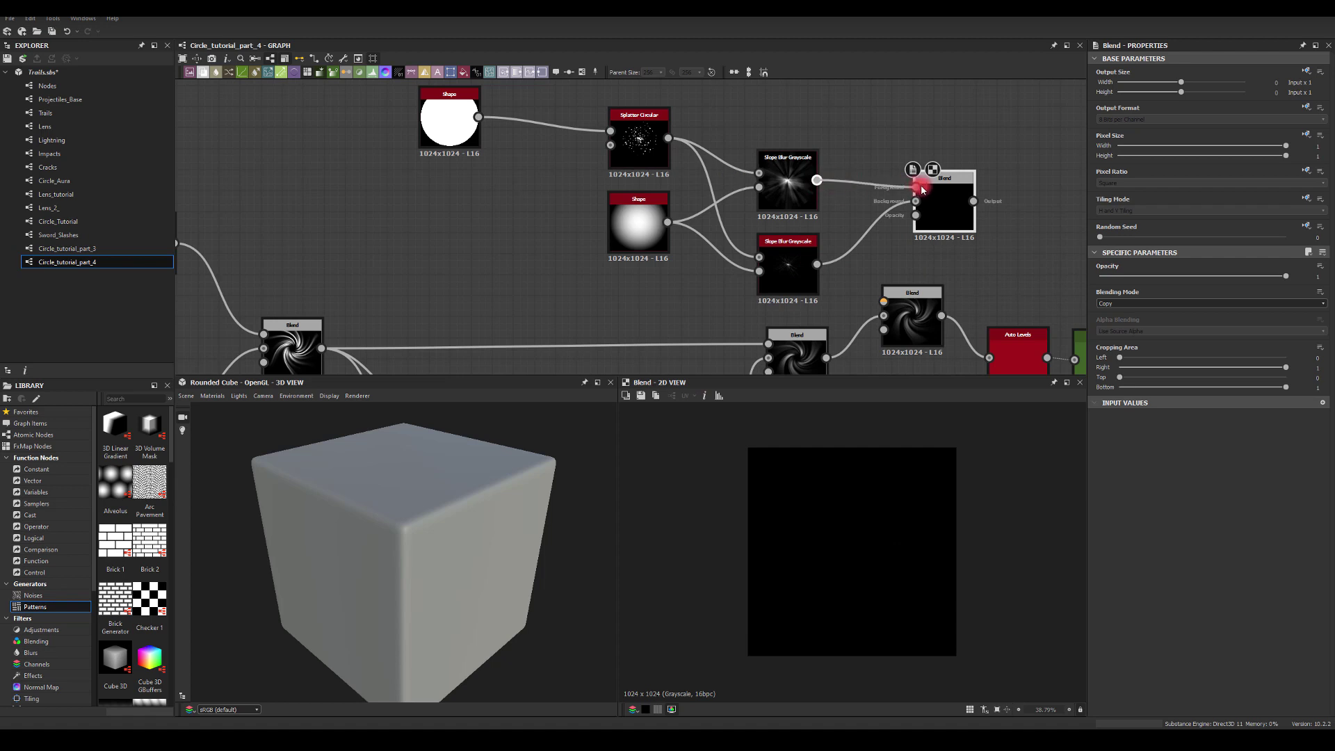
click(1121, 306)
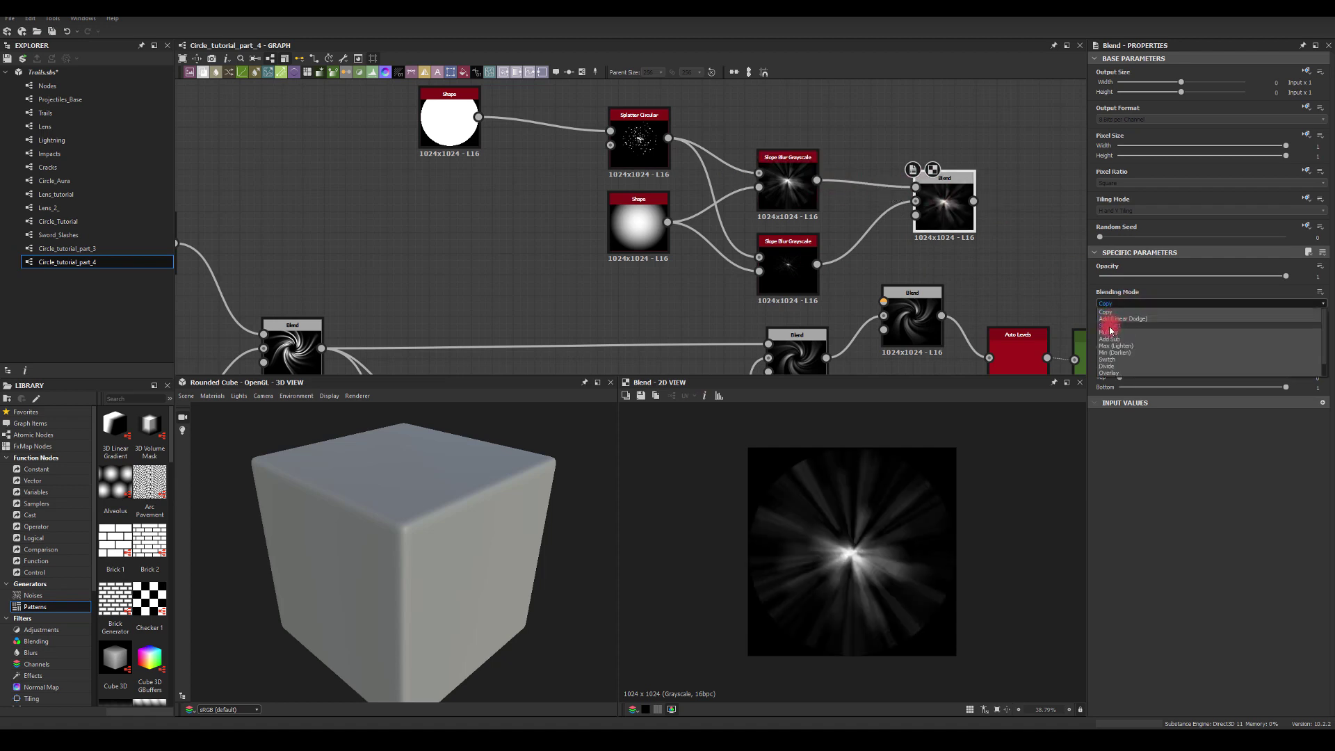
click(1113, 328)
- Swap the Blend's inputs so the -50 slope blur feeds the foreground and the 50 slope blur feeds the background
drag(945, 201, 923, 212)
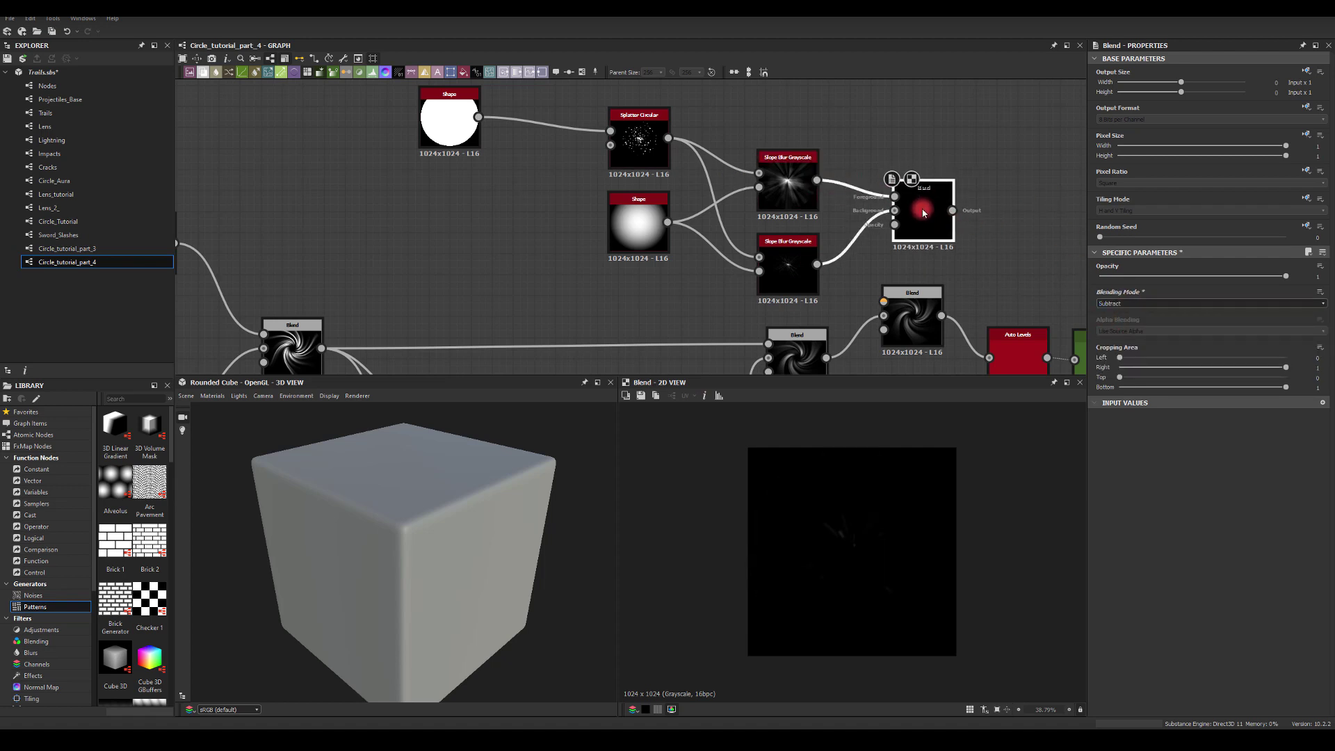
drag(817, 264, 894, 197)
drag(816, 180, 894, 212)
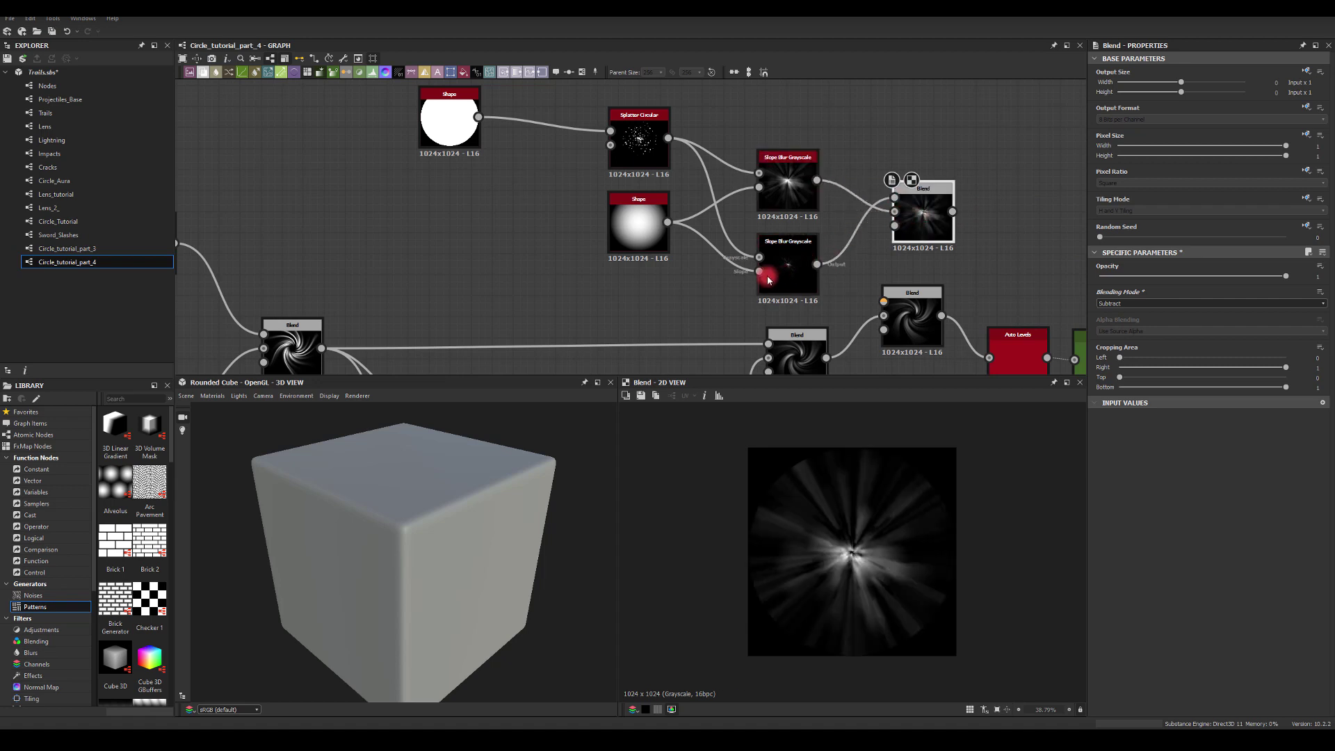
- Connect the ray Blend's output to the foreground of the Subtract Blend before Auto Levels and preview that Blend
middle_drag(828, 272, 730, 249)
middle_drag(782, 194, 751, 184)
scroll(751, 184, down, 2)
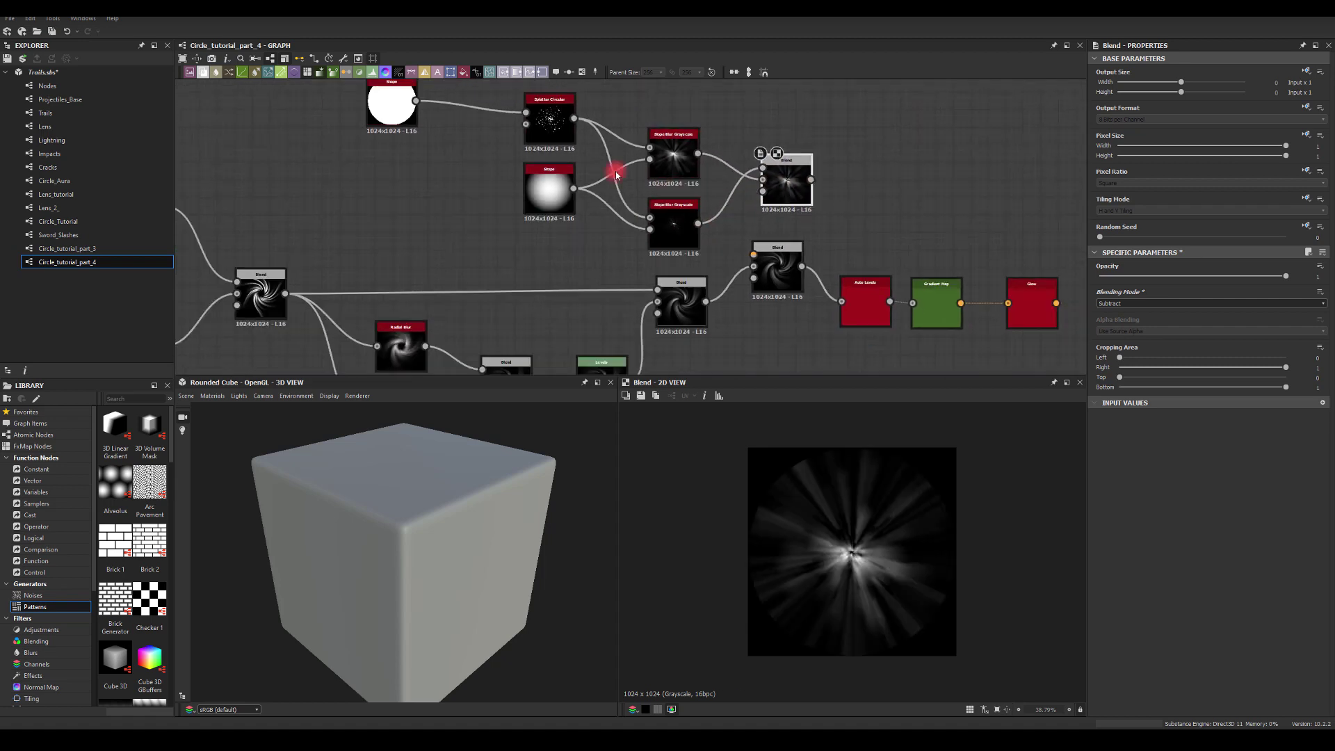
middle_drag(384, 94, 425, 149)
drag(404, 121, 789, 298)
click(674, 188)
double_click(789, 301)
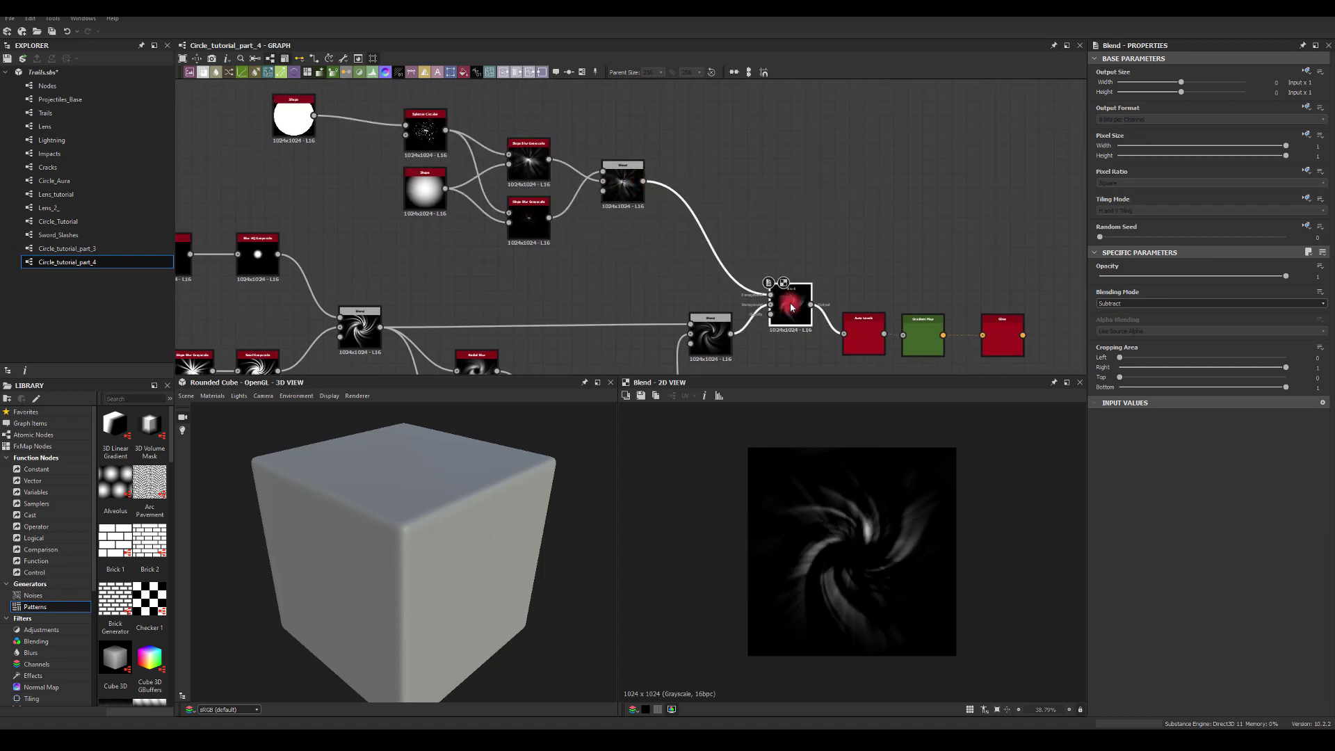
scroll(657, 324, down, 1)
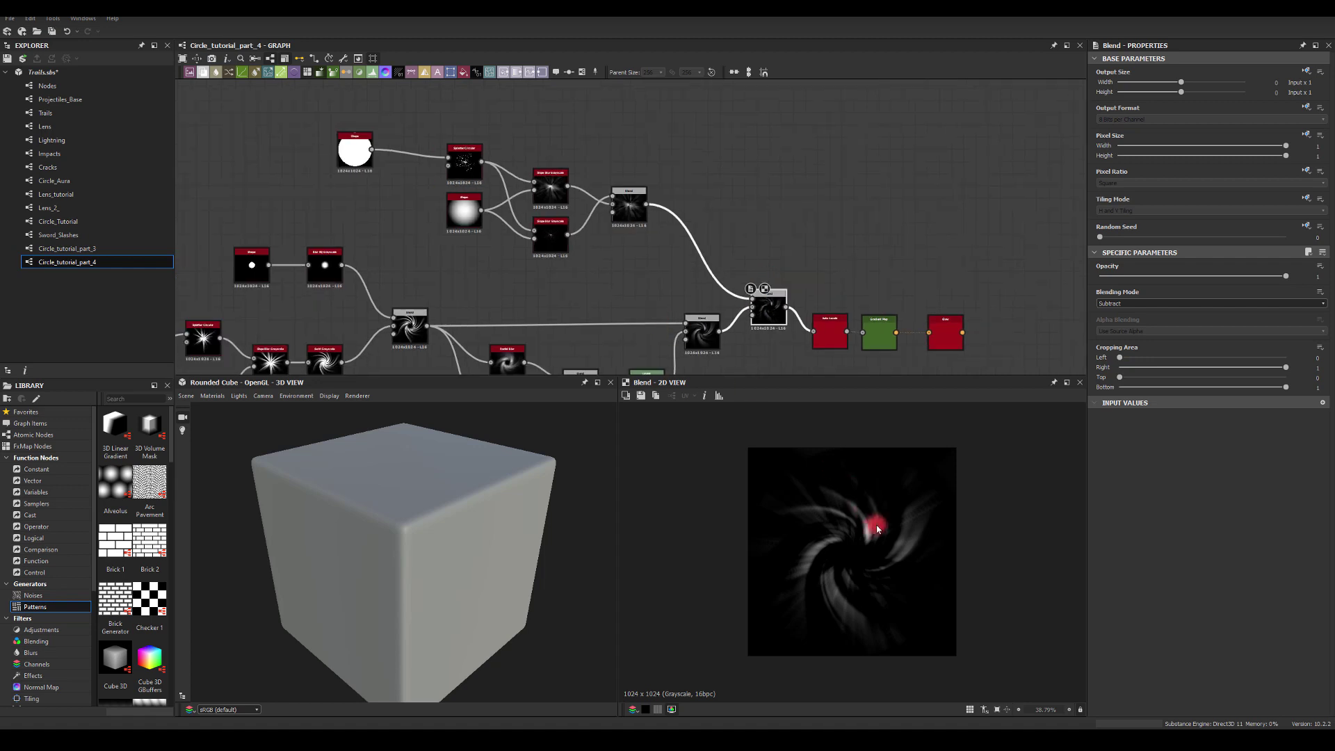
- Insert a Swirl Grayscale node between the ray Blend and the foreground of the Blend before Auto Levels
scroll(659, 201, up, 2)
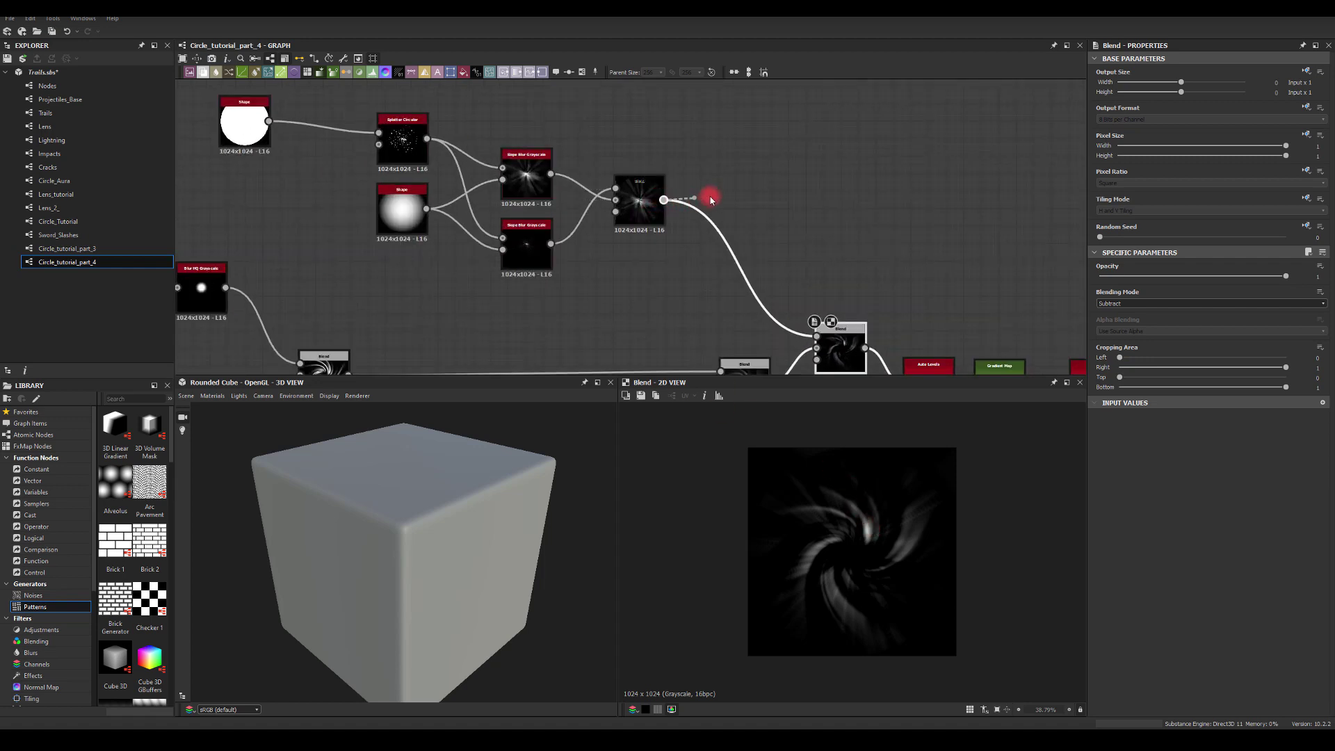
drag(710, 200, 740, 192)
text(swirl)
click(761, 224)
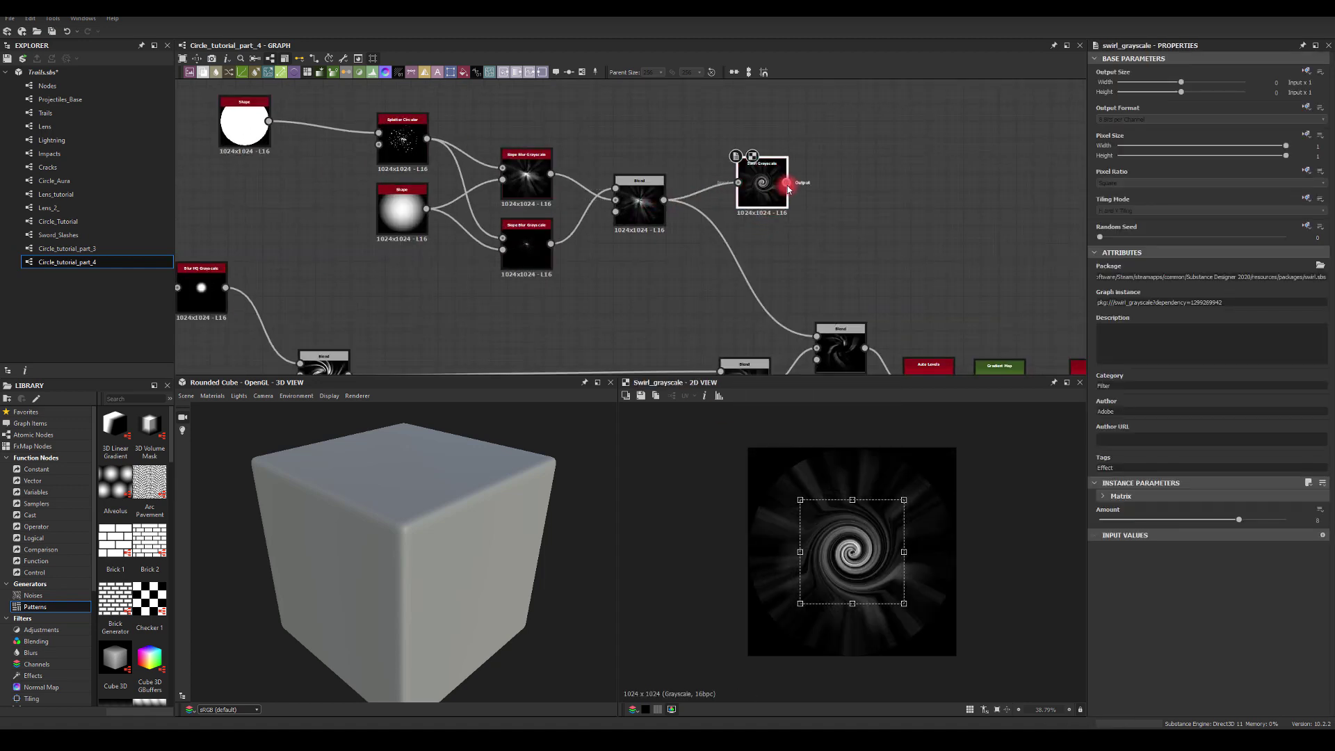
drag(811, 311, 817, 336)
drag(762, 182, 727, 199)
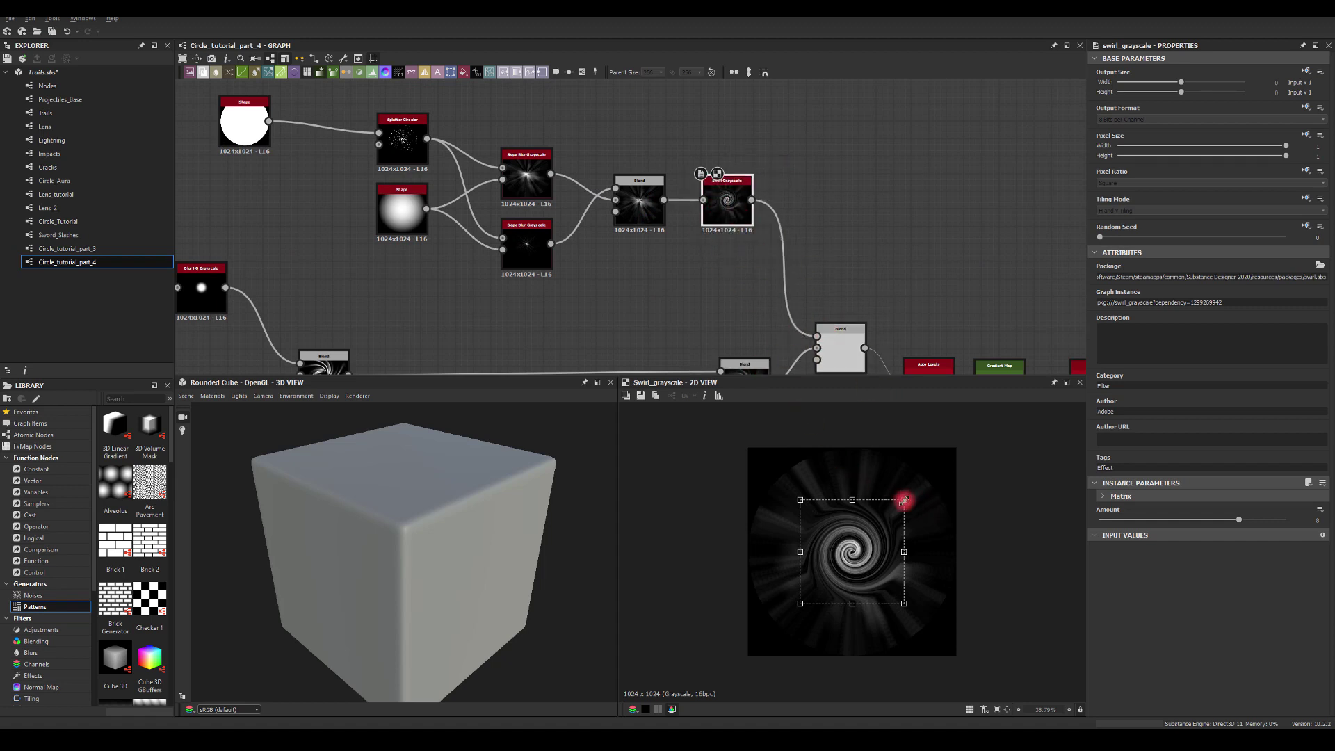
- Expand the swirl area to the full canvas and set the Swirl Grayscale's Amount to 1.5
drag(904, 499, 956, 469)
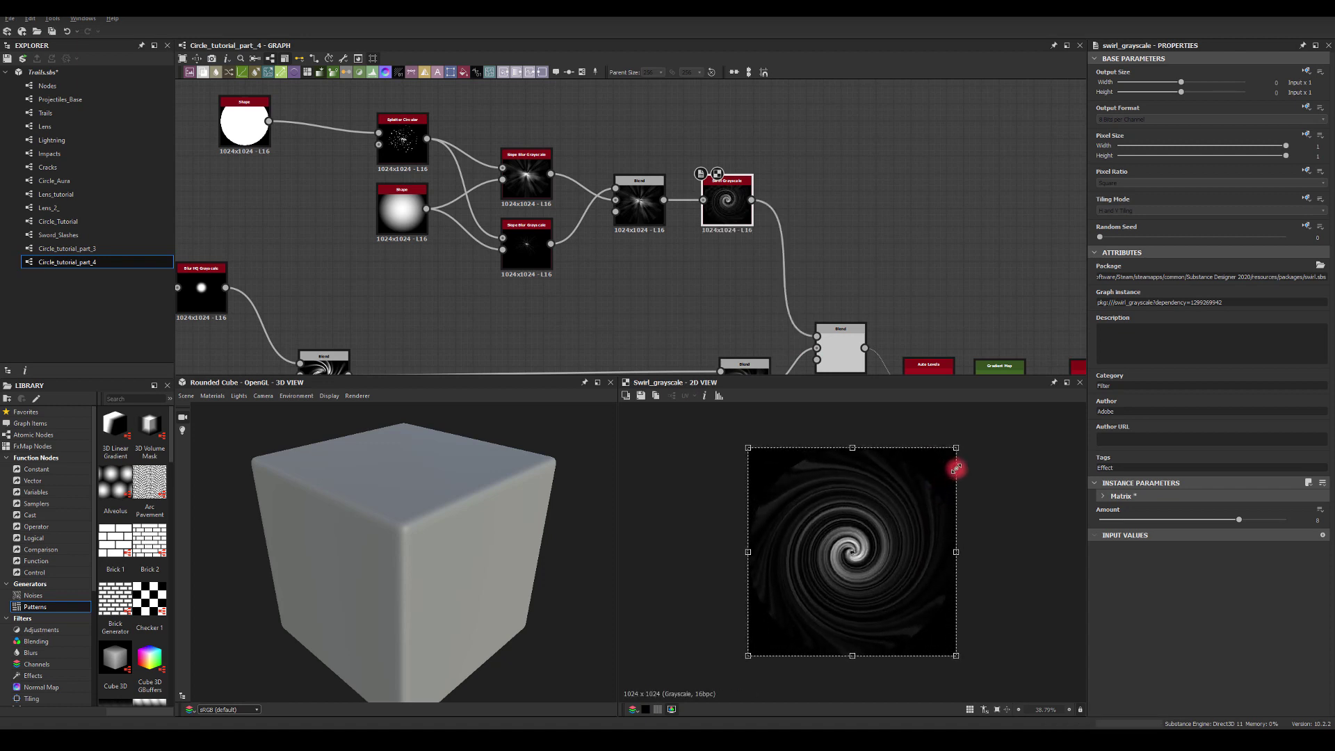
drag(1231, 522, 1213, 520)
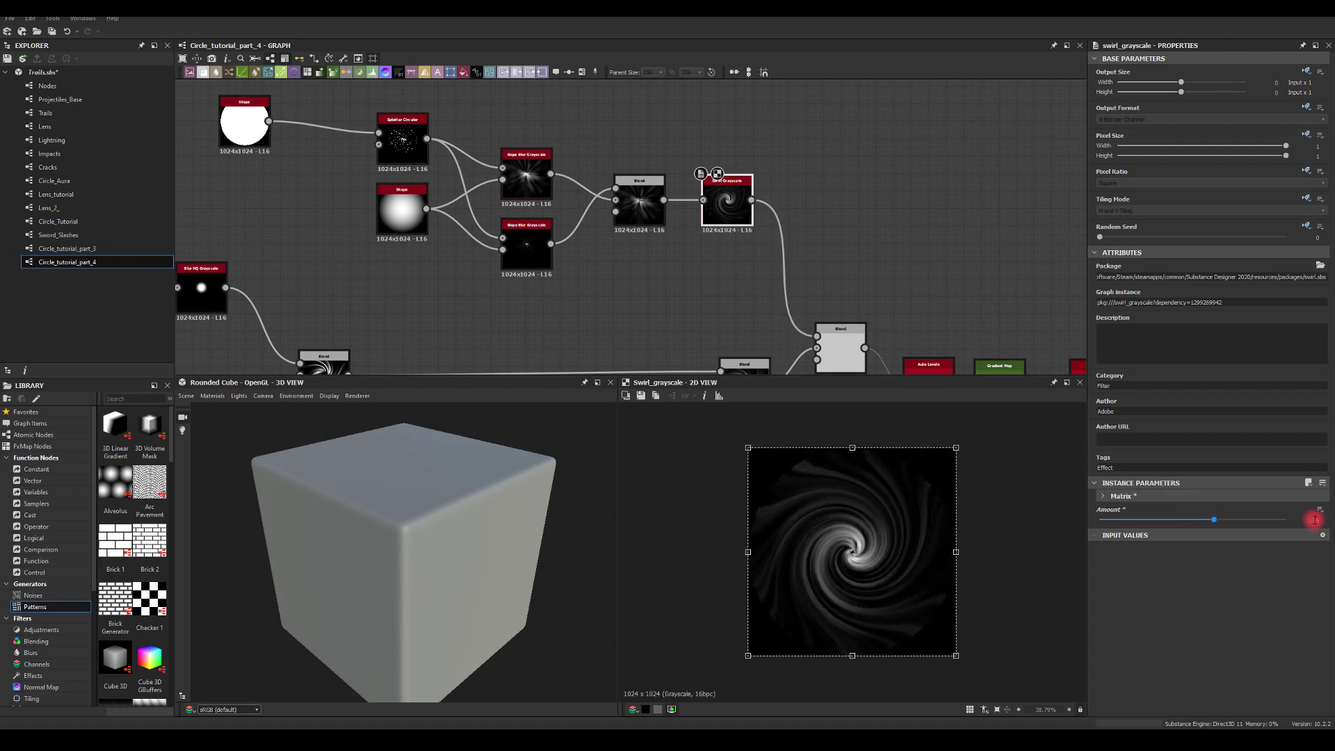
text(1.5)
key(Return)
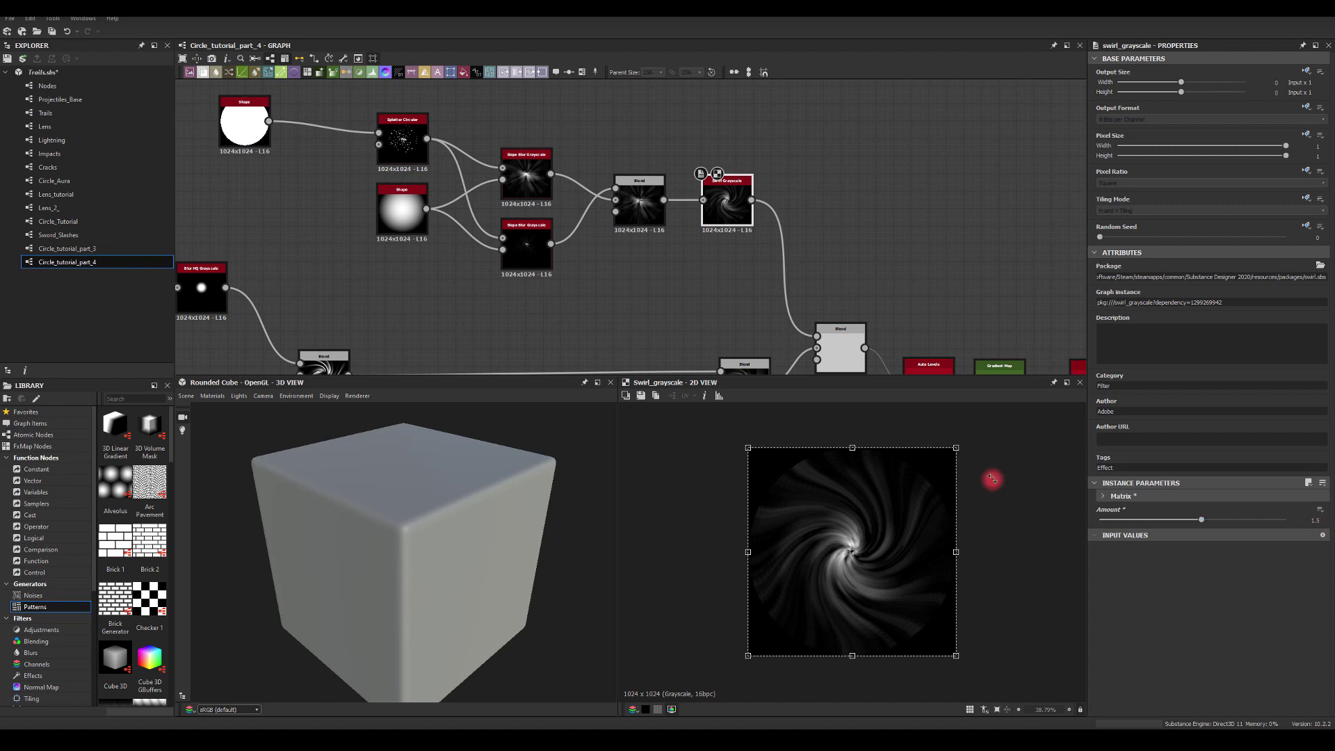
- Try lowering the Opacity of the Subtract Blend before Auto Levels and preview the Glow output
middle_drag(835, 289, 818, 230)
click(815, 279)
click(805, 281)
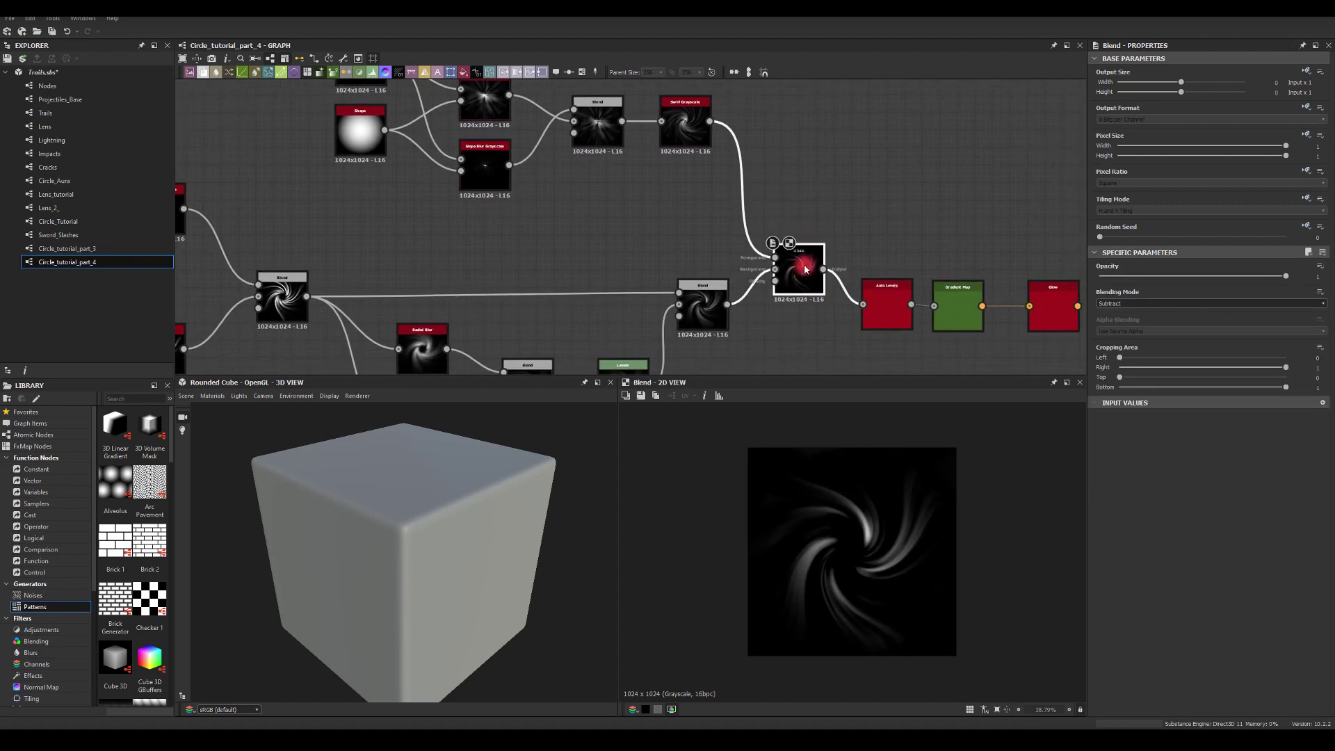
click(1245, 272)
drag(1276, 278, 1010, 277)
click(1041, 310)
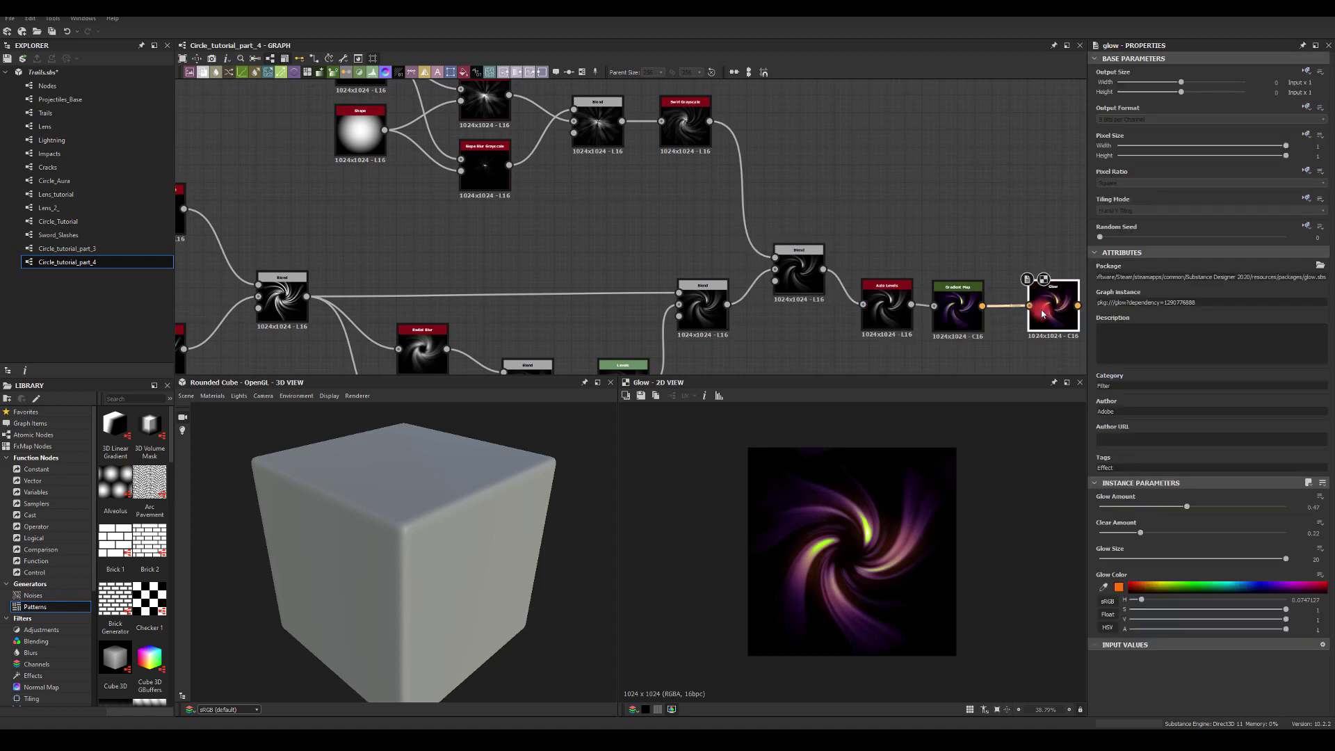
middle_drag(862, 223, 839, 183)
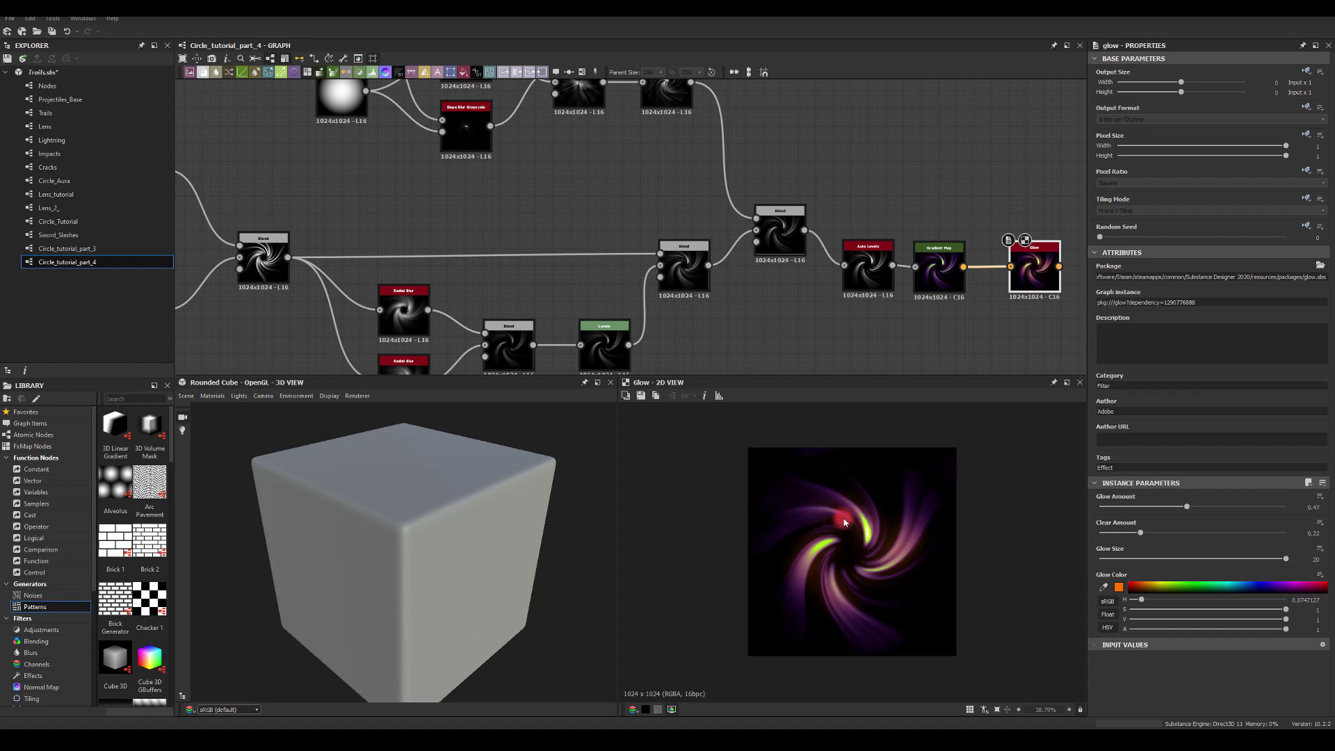
middle_drag(472, 251, 650, 197)
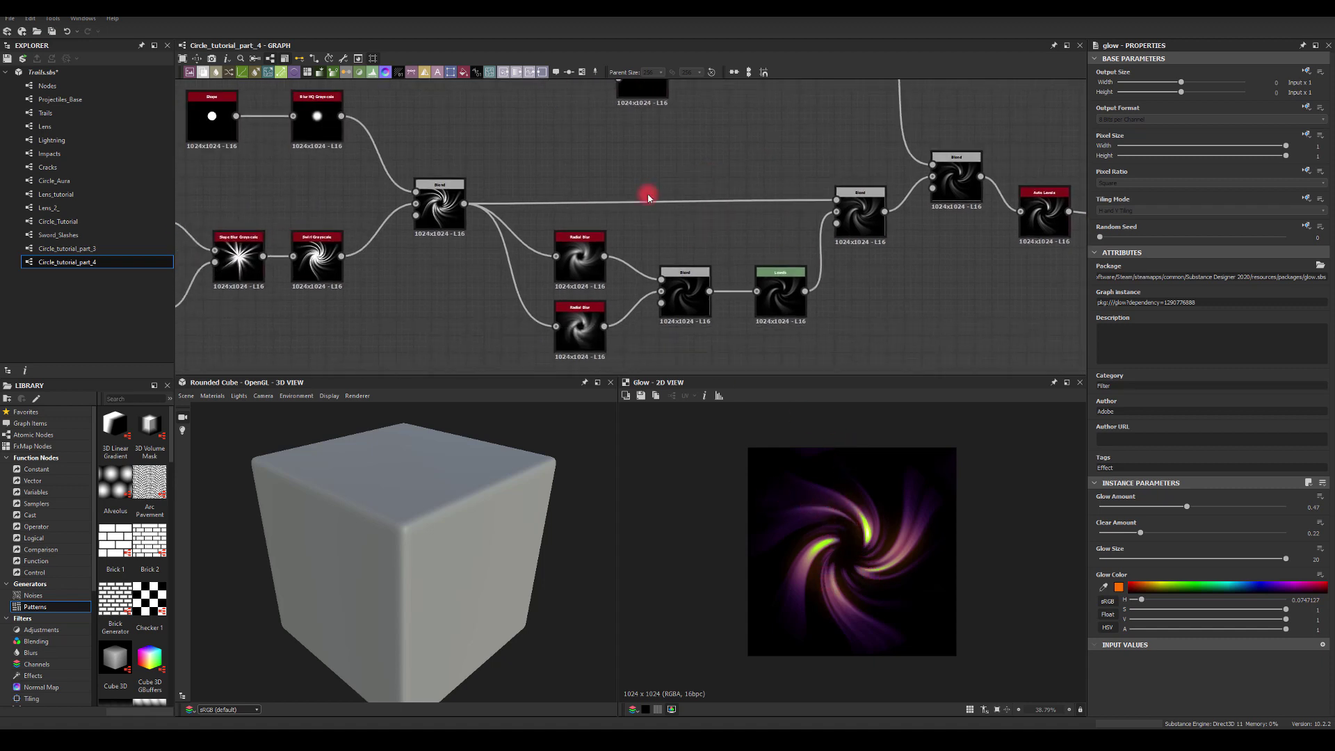
- Insert a Levels node between the ray Blend and the foreground of the next Blend, and preview the Glow output
middle_drag(511, 196, 569, 189)
click(911, 208)
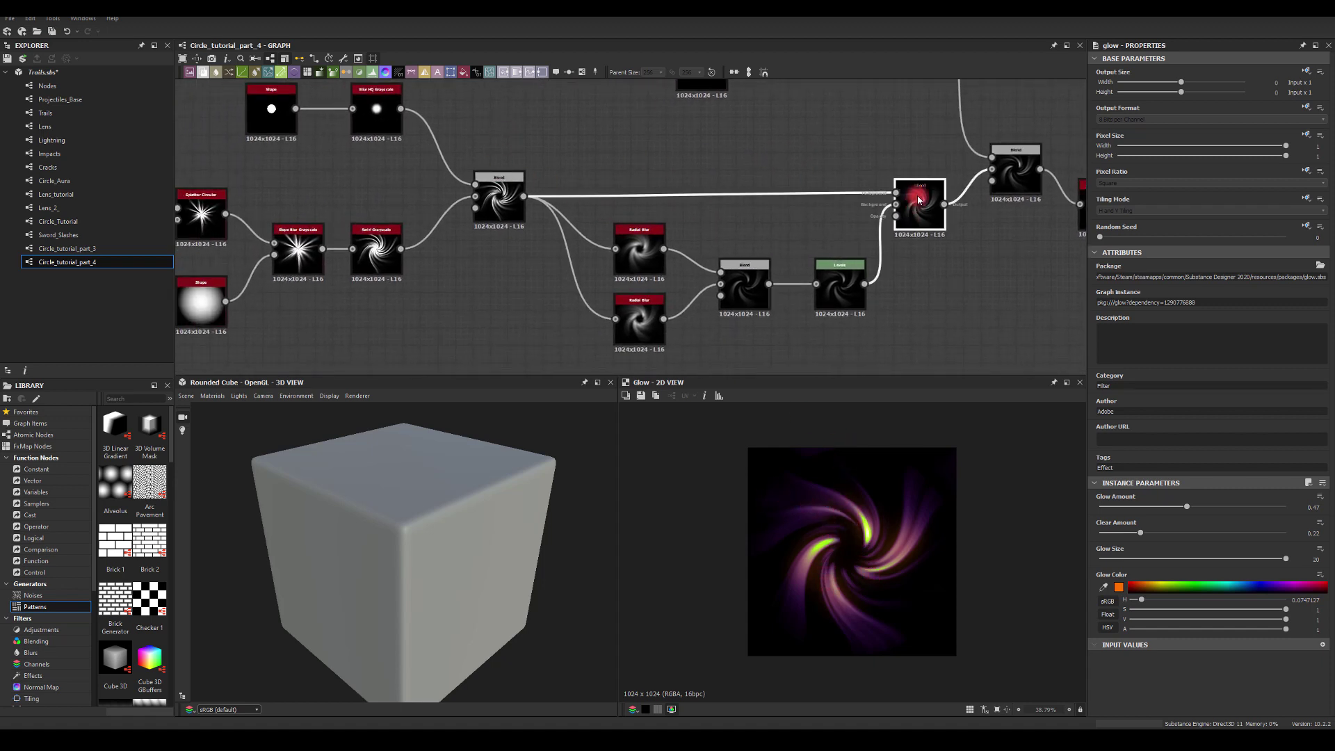
drag(535, 200, 896, 193)
click(701, 170)
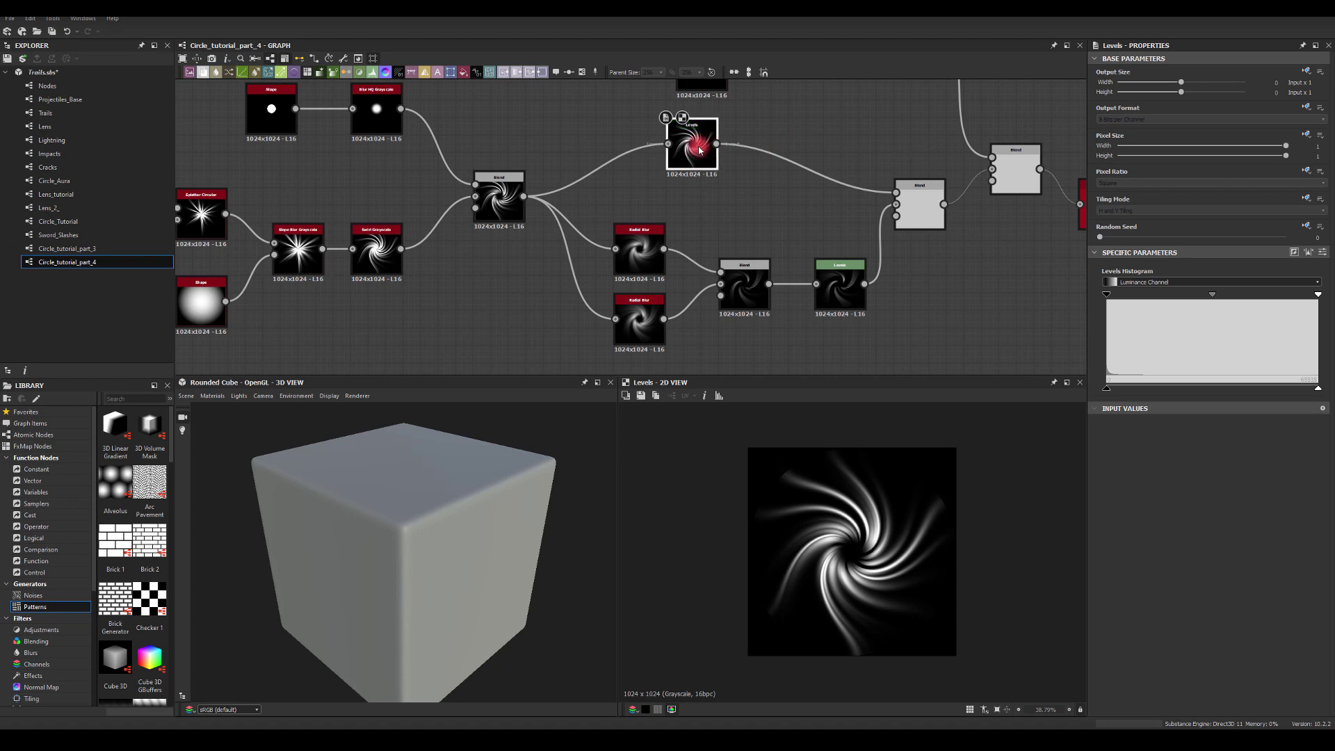
drag(699, 150, 752, 185)
middle_drag(849, 152, 559, 160)
drag(961, 214, 958, 214)
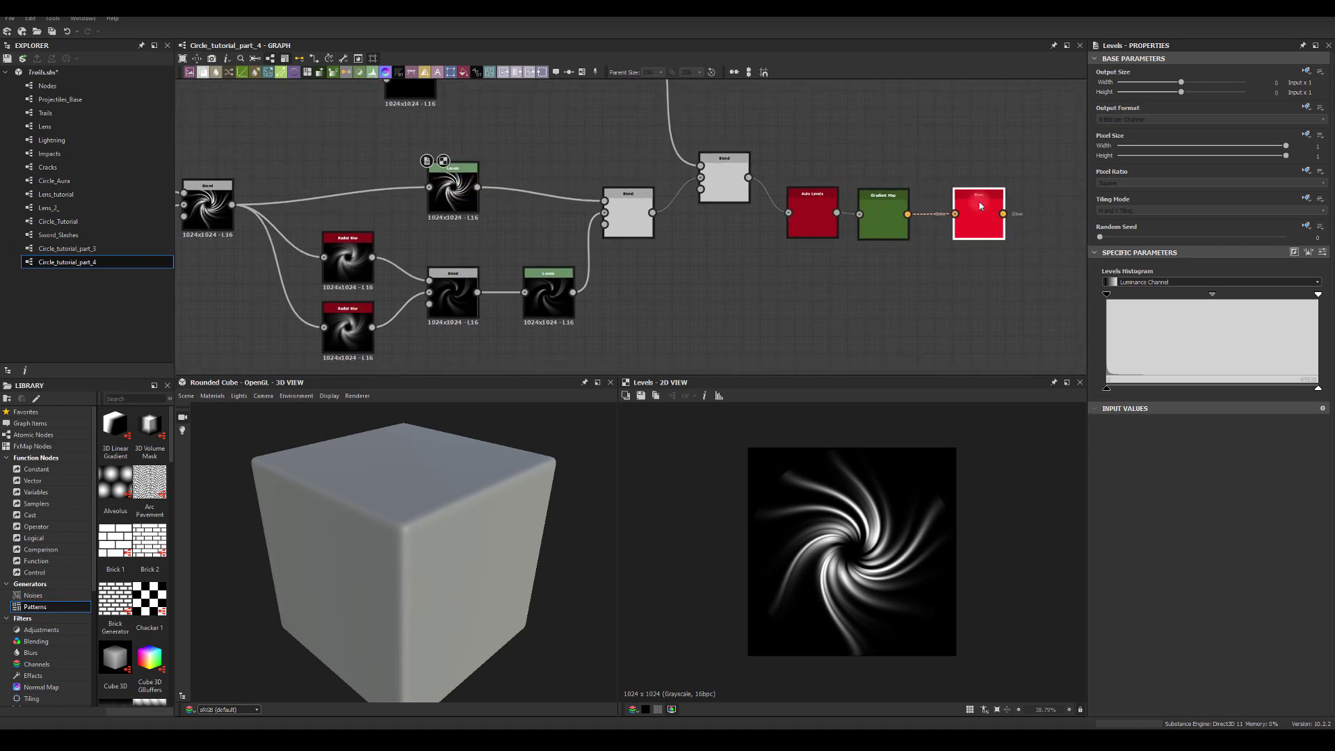
double_click(979, 202)
- Try raising the black input point and lowering the white input point of the new Levels node
click(449, 195)
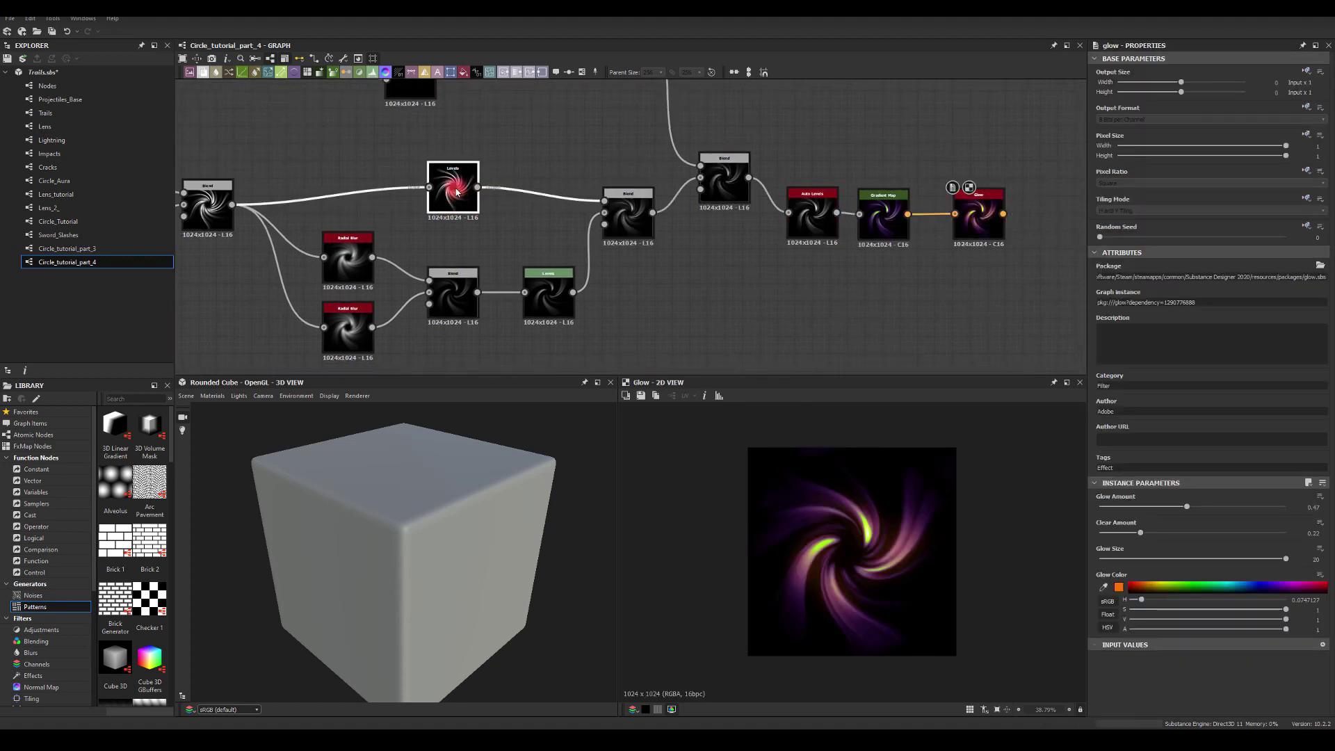
drag(1211, 293, 1202, 292)
mouse_move(1105, 298)
mouse_down()
mouse_move(1147, 293)
mouse_move(1103, 293)
mouse_move(1120, 297)
mouse_up()
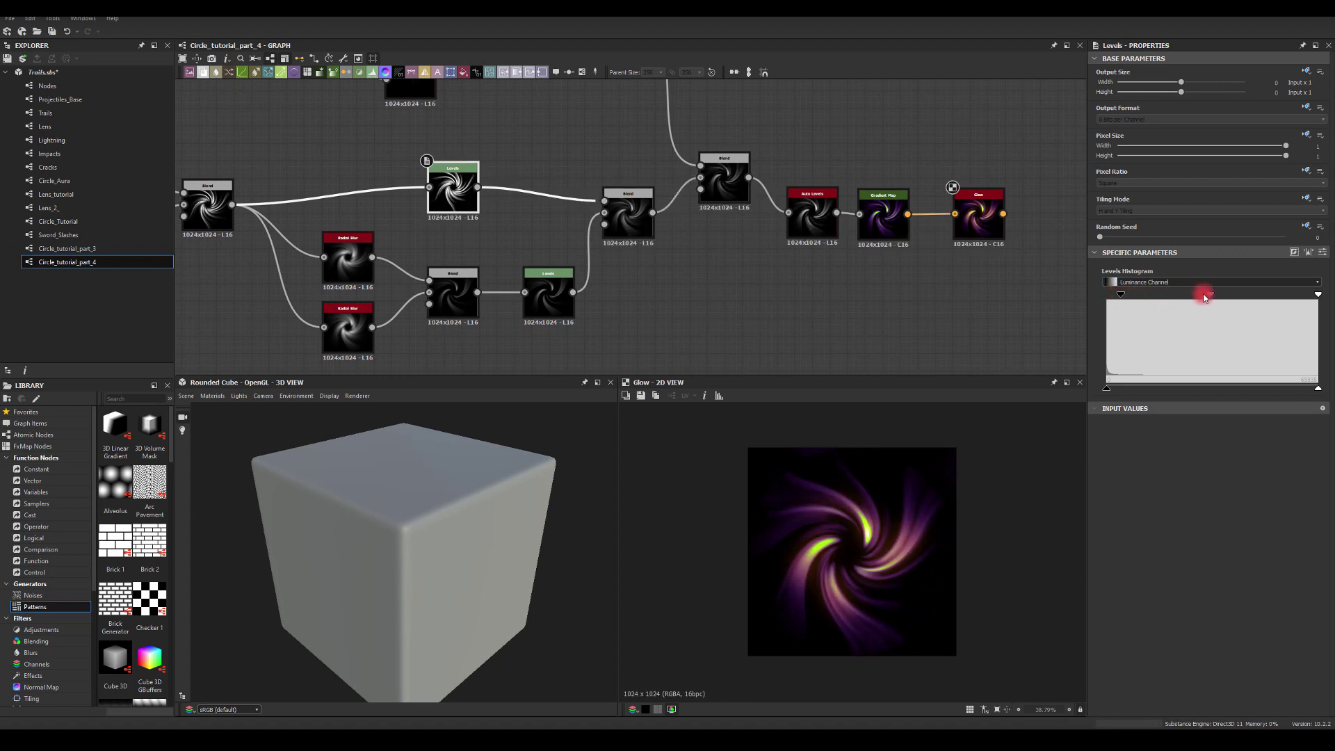
drag(1312, 298, 1176, 295)
- Try a Histogram Scan node between the new Levels node and the foreground of the following Blend
drag(451, 182, 398, 182)
drag(473, 166, 481, 164)
text(sca)
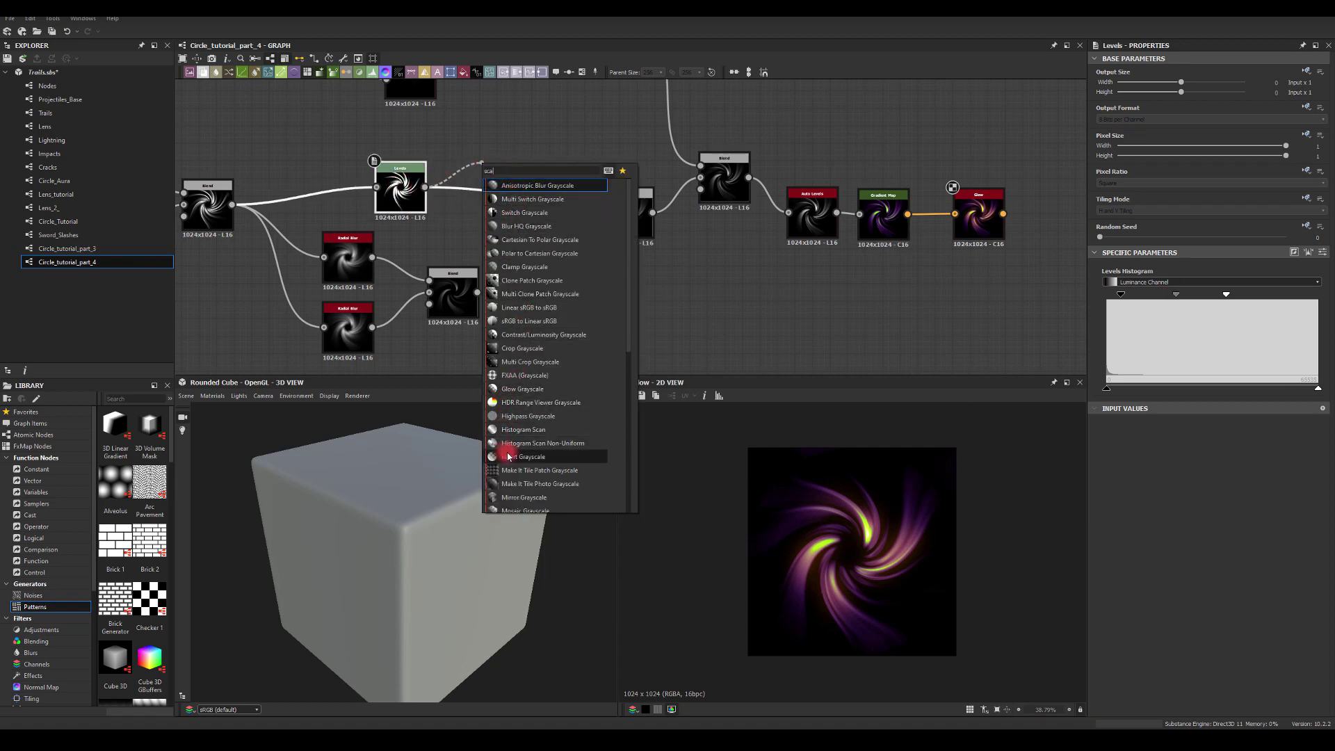
text(n)
click(522, 239)
double_click(521, 161)
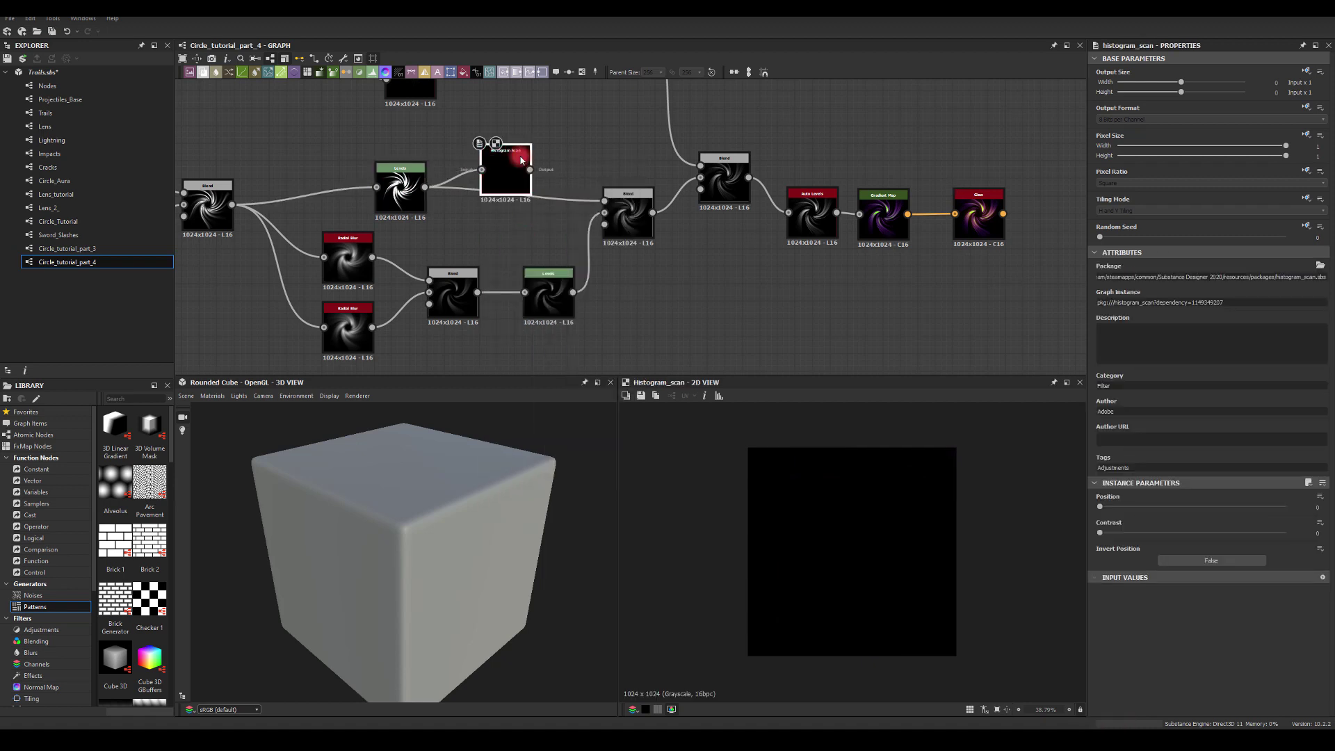
drag(530, 169, 606, 201)
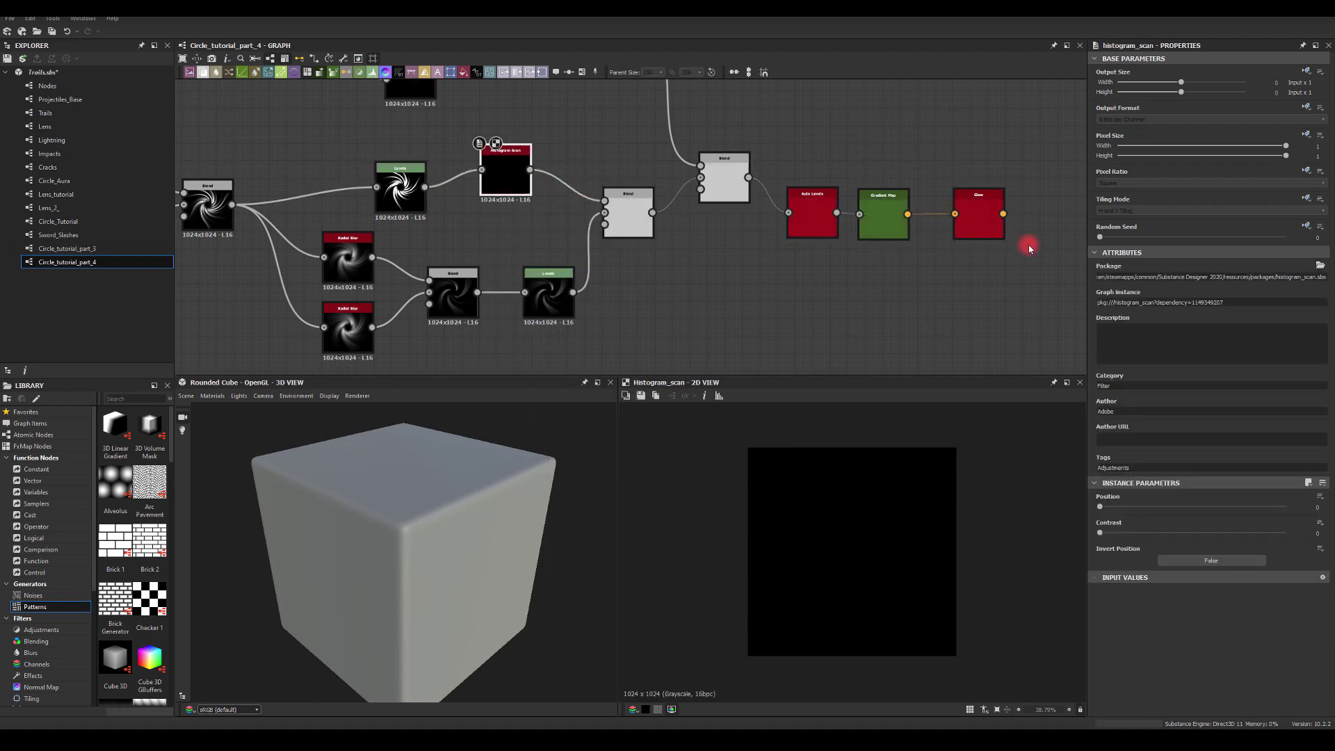
- Preview the Glow output and set the Histogram Scan's Position to 0.72 and Contrast to 0.1
click(996, 221)
double_click(996, 221)
click(702, 358)
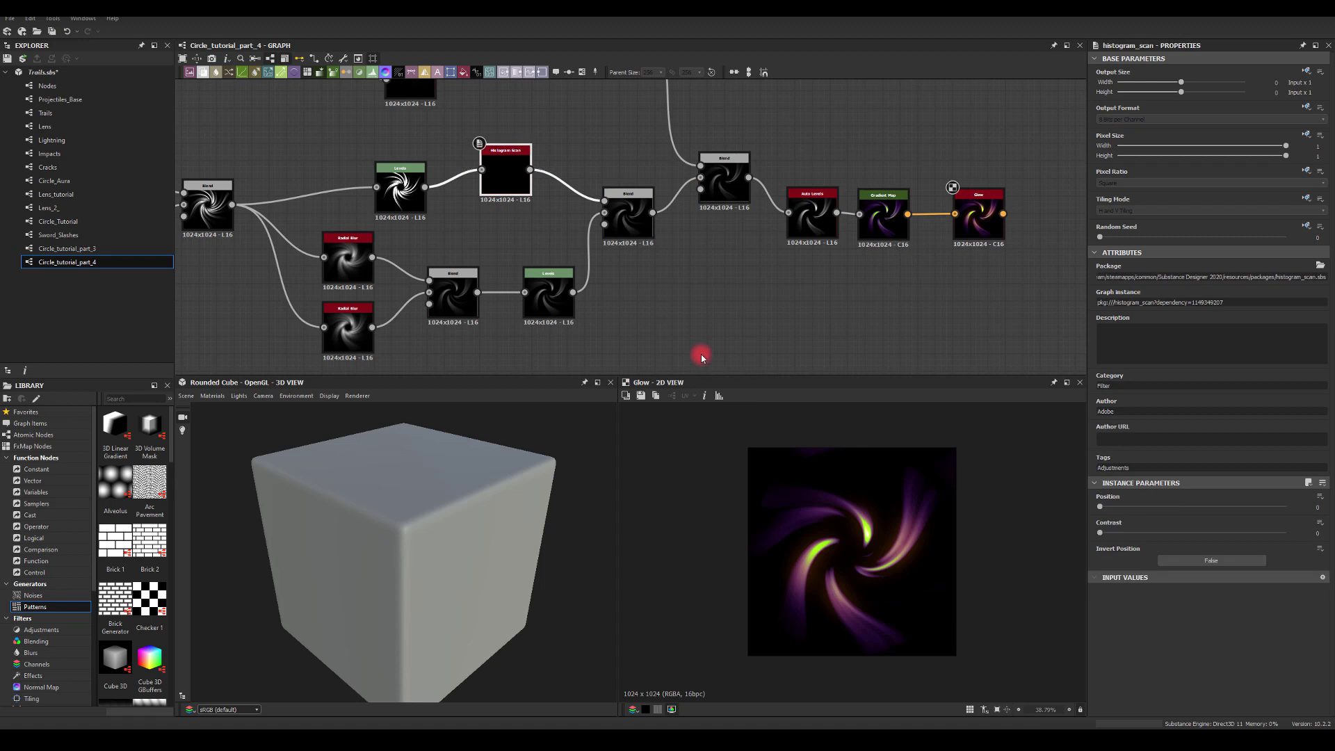
drag(1099, 508, 1243, 515)
mouse_move(1099, 537)
mouse_down()
mouse_move(1287, 536)
mouse_move(1099, 535)
mouse_move(1118, 533)
mouse_up()
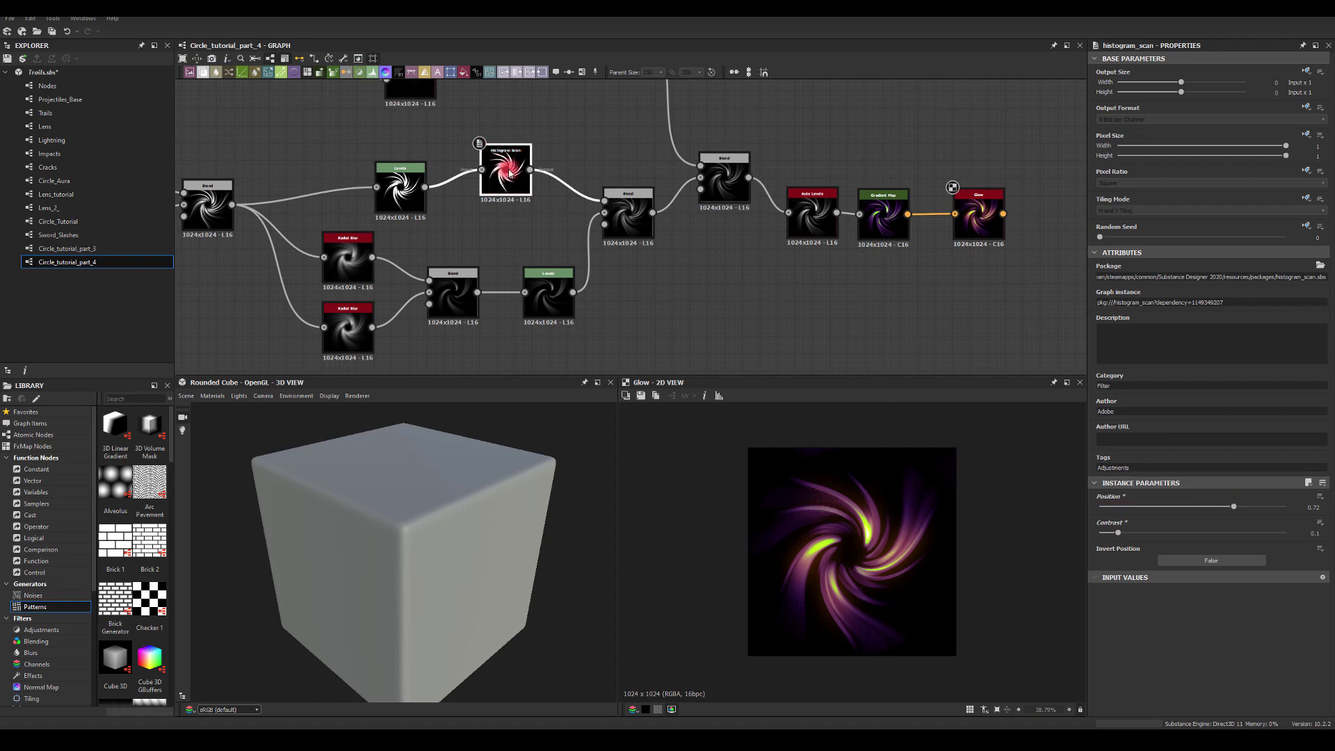
- Delete the Histogram Scan, reconnect the Levels node to the Blend's foreground and align it above the Radial Blur nodes
key(Delete)
drag(556, 212, 604, 201)
middle_drag(475, 263, 664, 249)
middle_drag(495, 148, 524, 185)
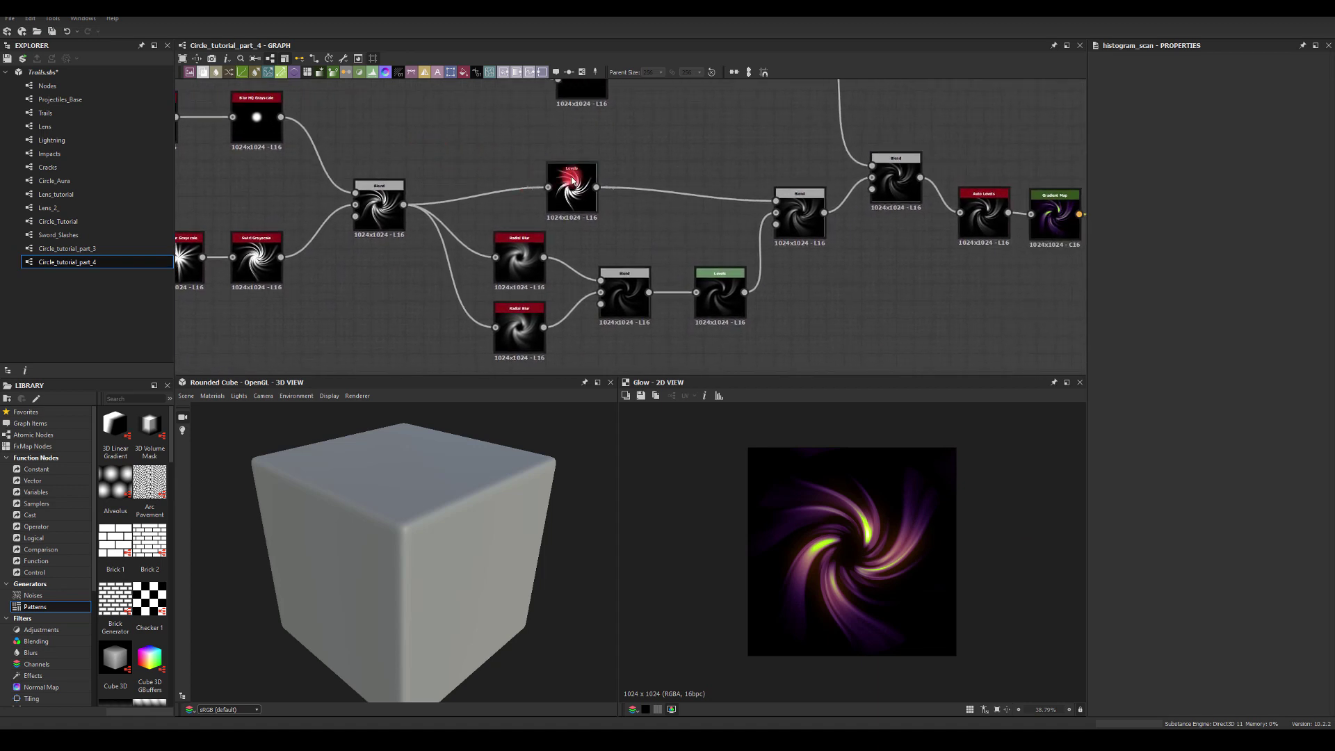
drag(570, 176, 520, 181)
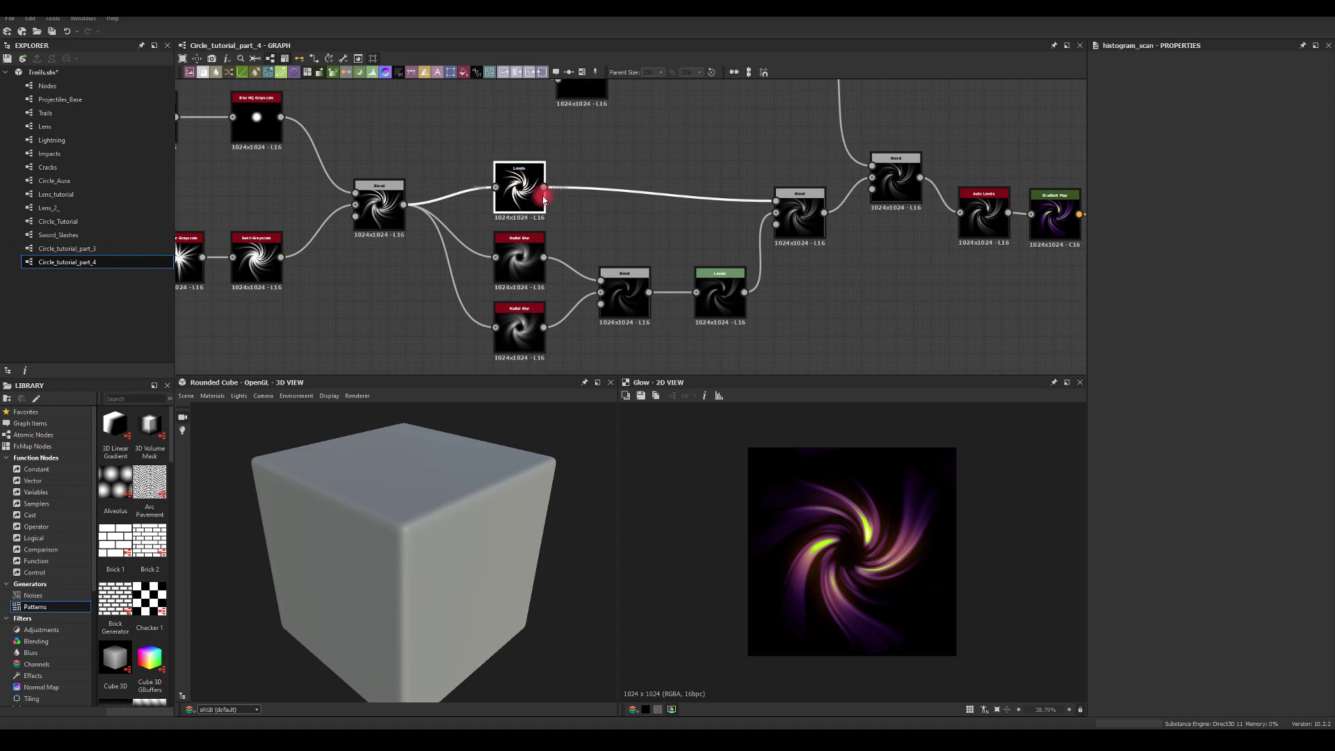
- Reset the Levels node's black input point and lower its white input point to about three quarters of the range
drag(1172, 298, 1304, 292)
drag(1218, 300, 1059, 298)
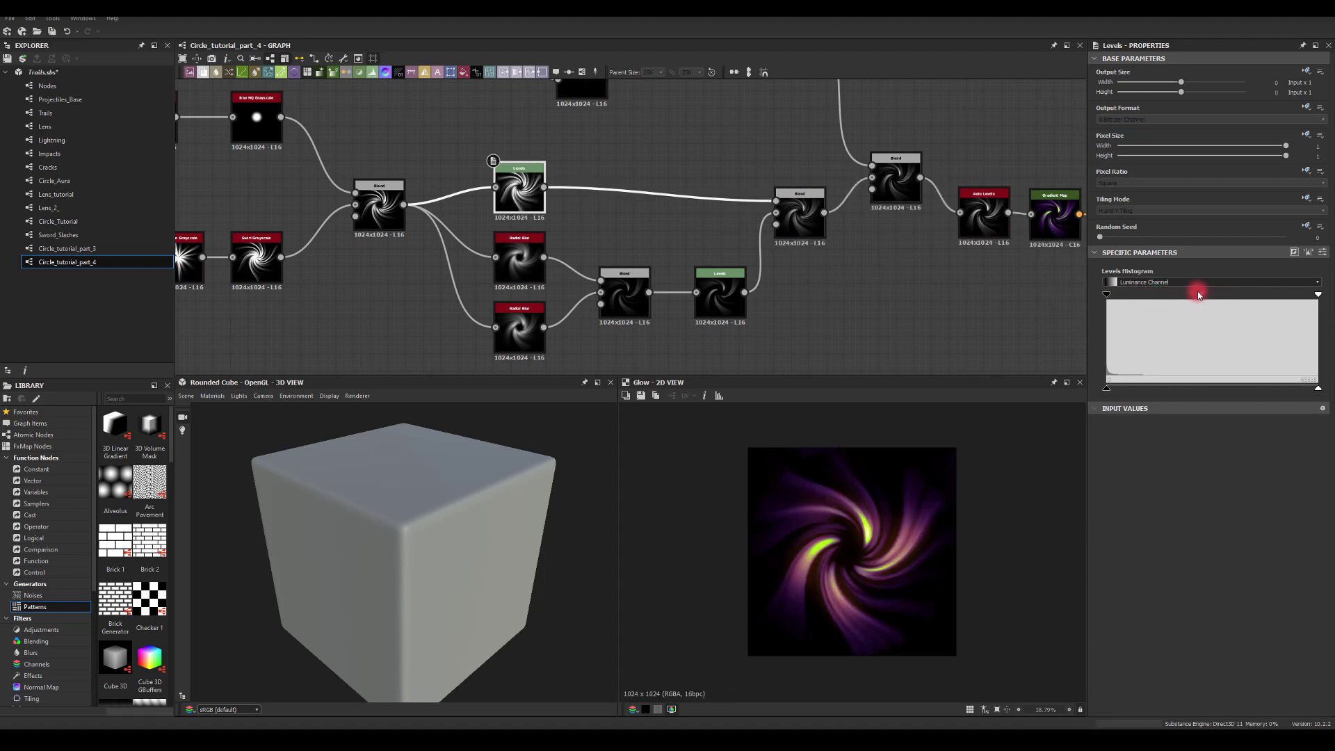
drag(1198, 295, 1262, 298)
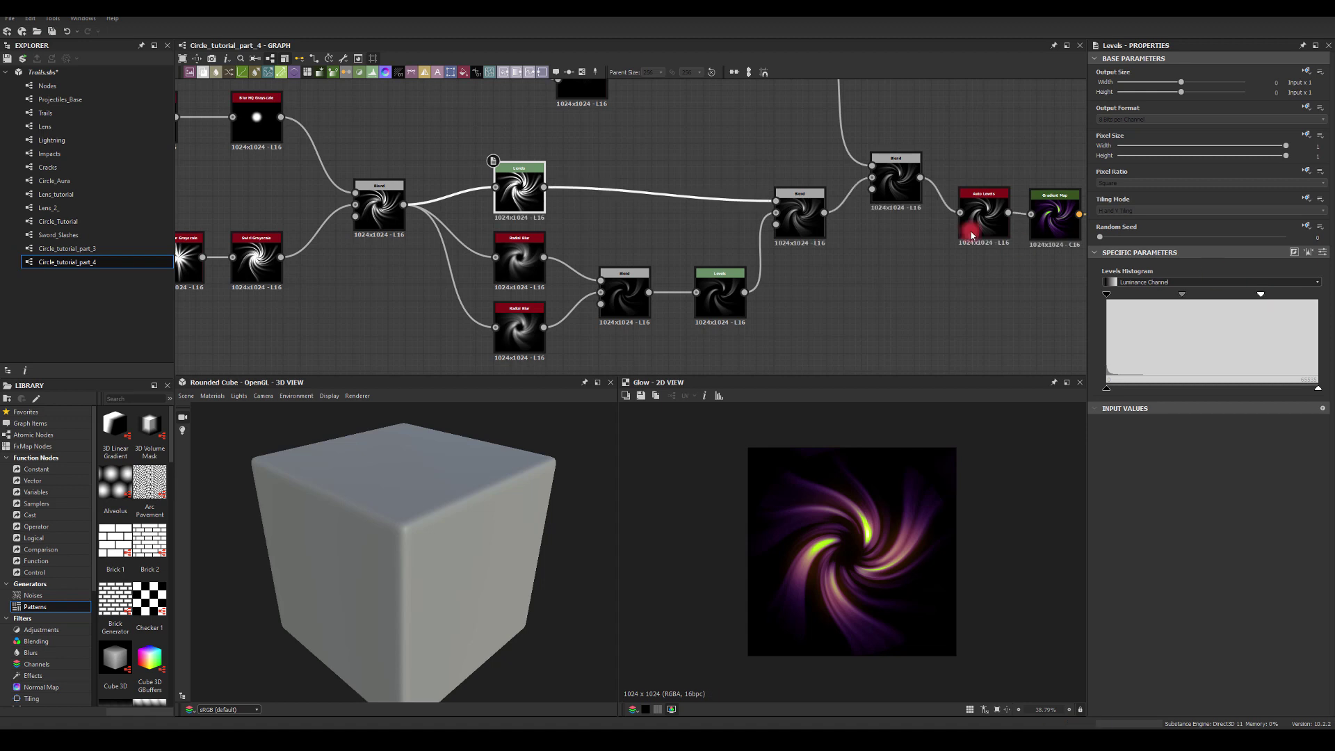
- Shift the Gradient Map's purple key slightly and its green key clearly toward the dark end of the gradient
middle_drag(918, 217, 731, 209)
click(882, 202)
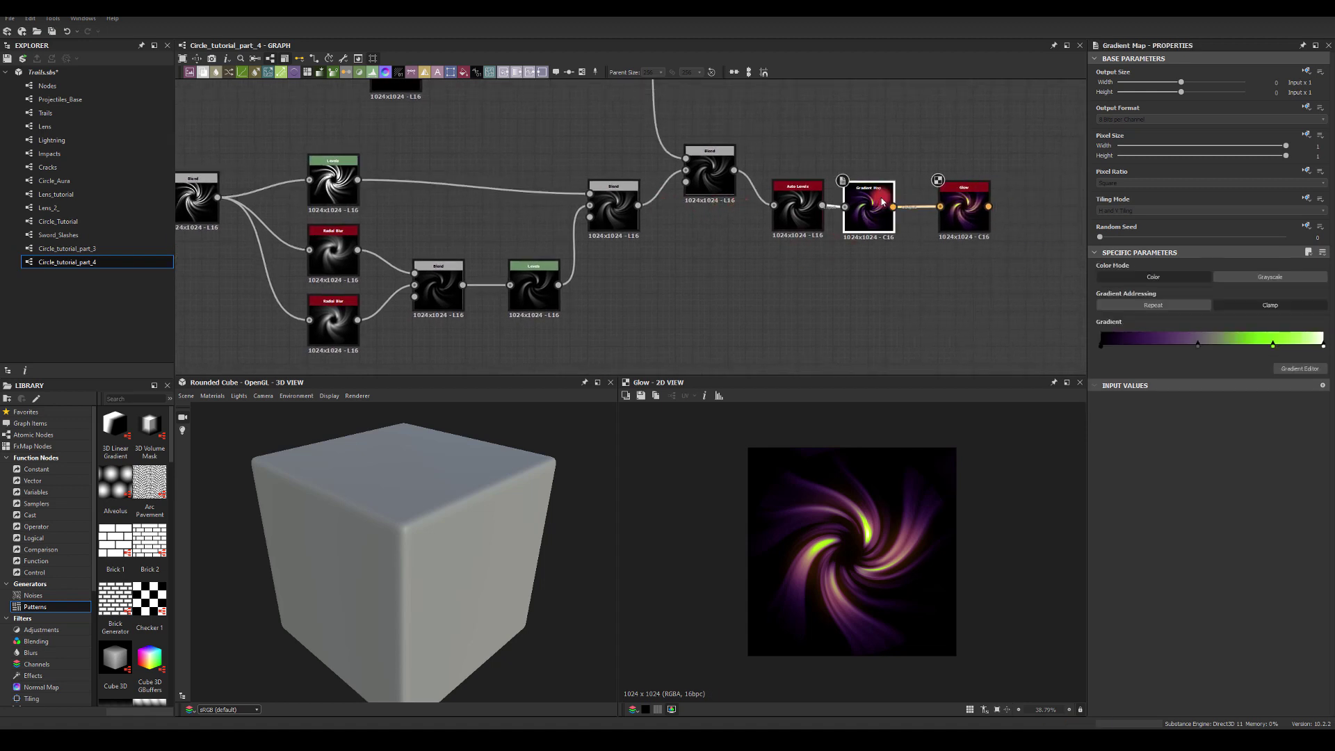
mouse_move(1198, 347)
mouse_down()
mouse_move(1180, 348)
mouse_move(1193, 347)
mouse_up()
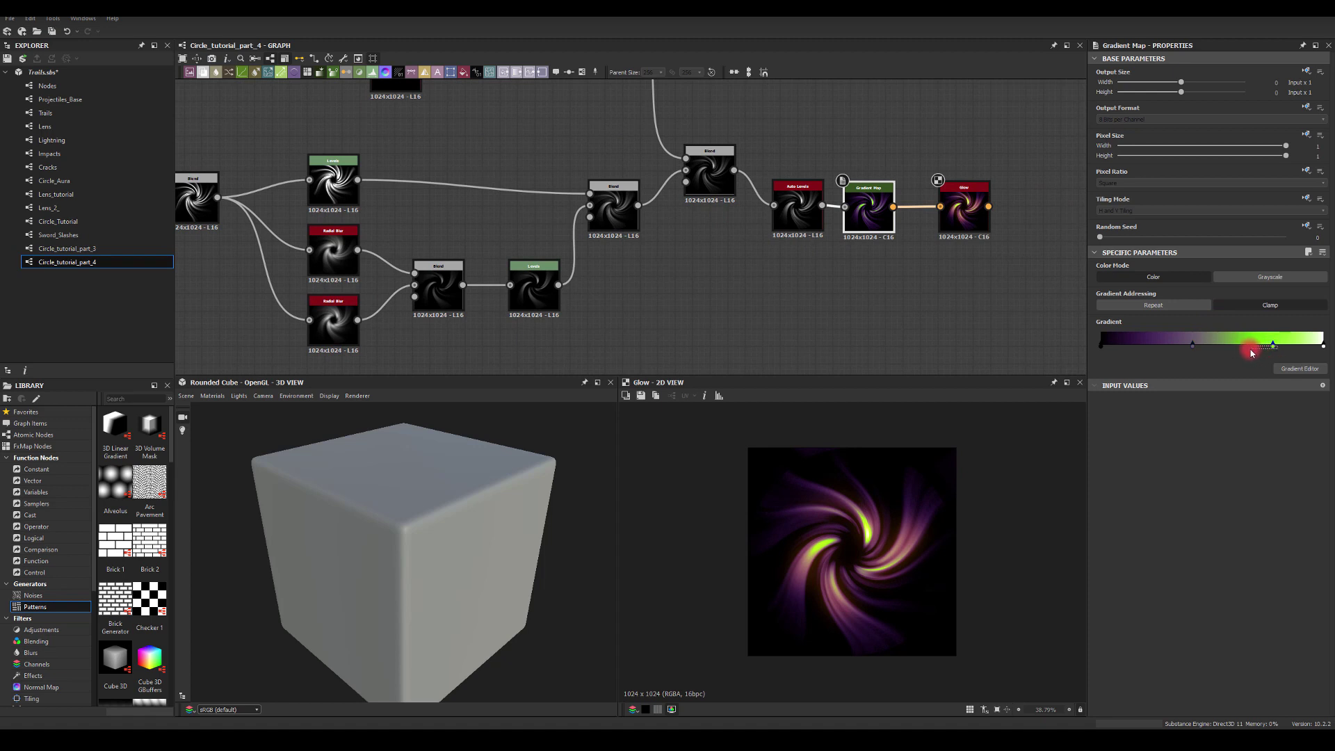
drag(1276, 349, 1244, 348)
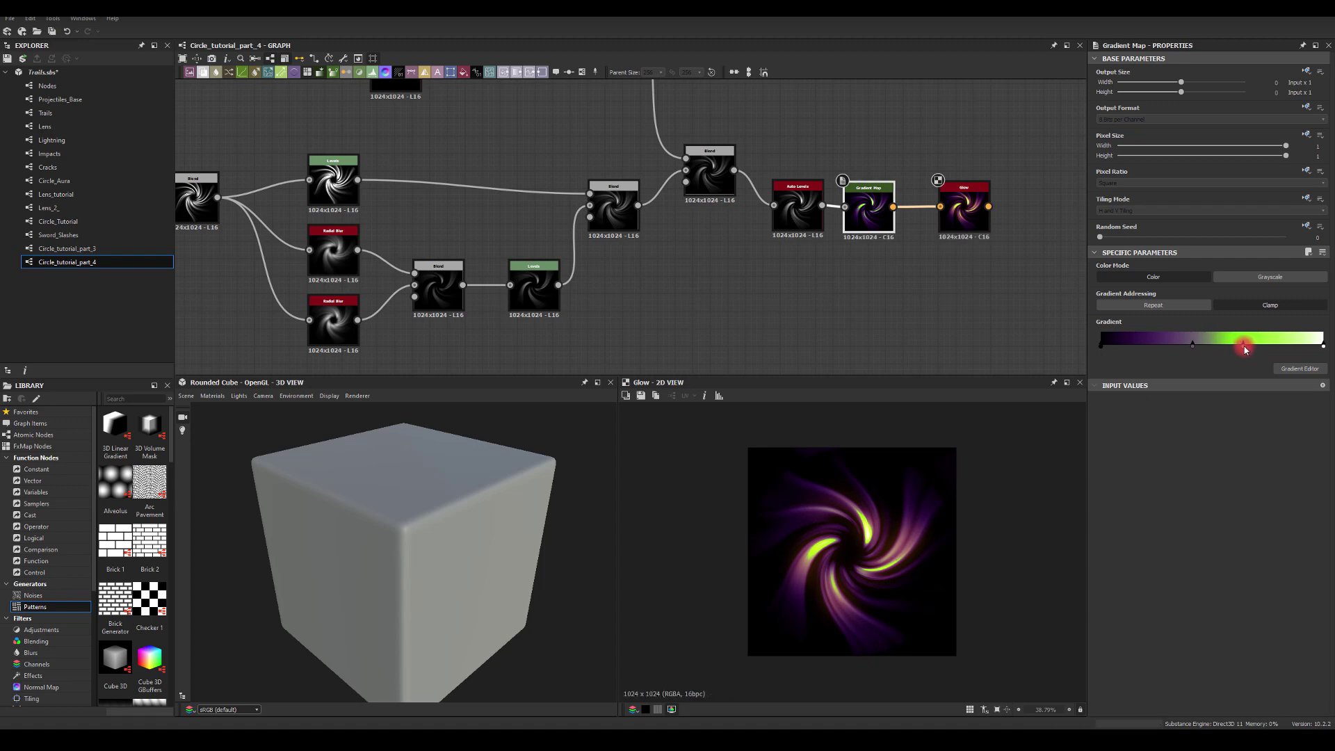
click(1170, 318)
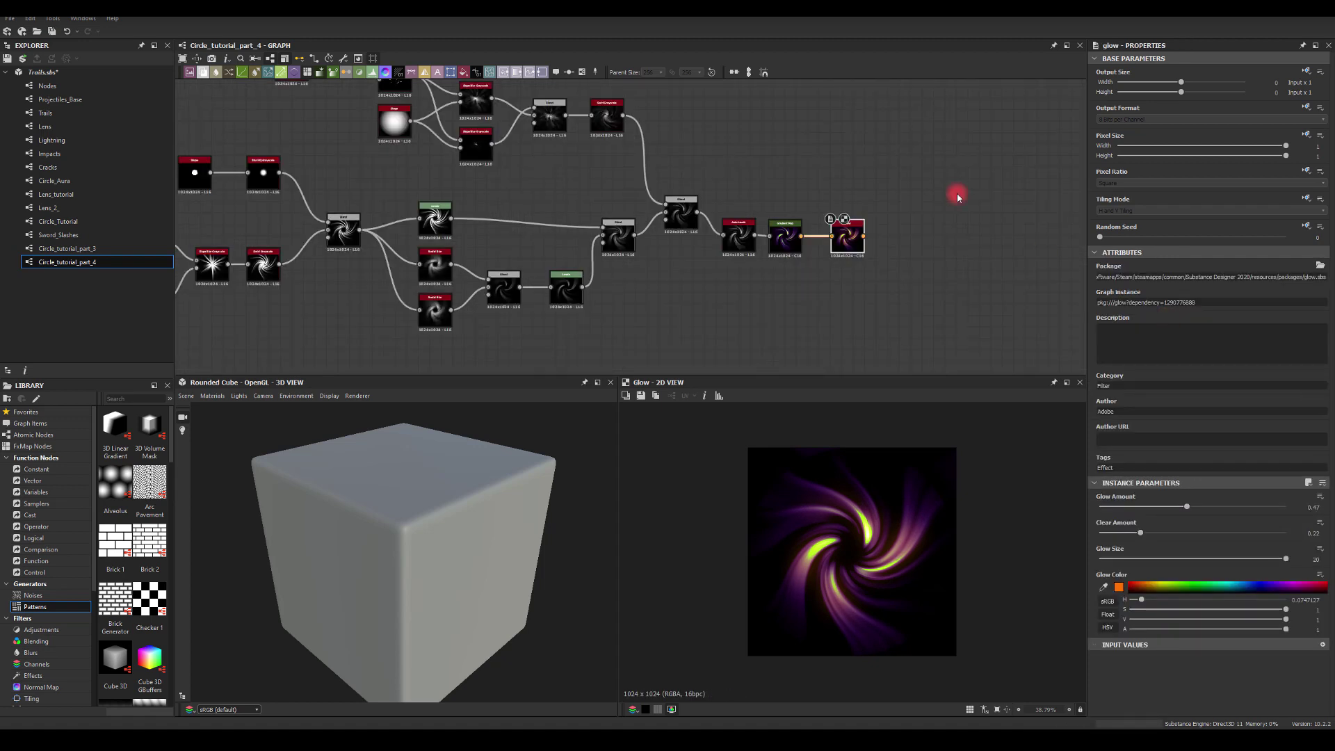
- Set the Opacity of the Subtract Blend before Auto Levels to 0.18
middle_drag(718, 127, 765, 117)
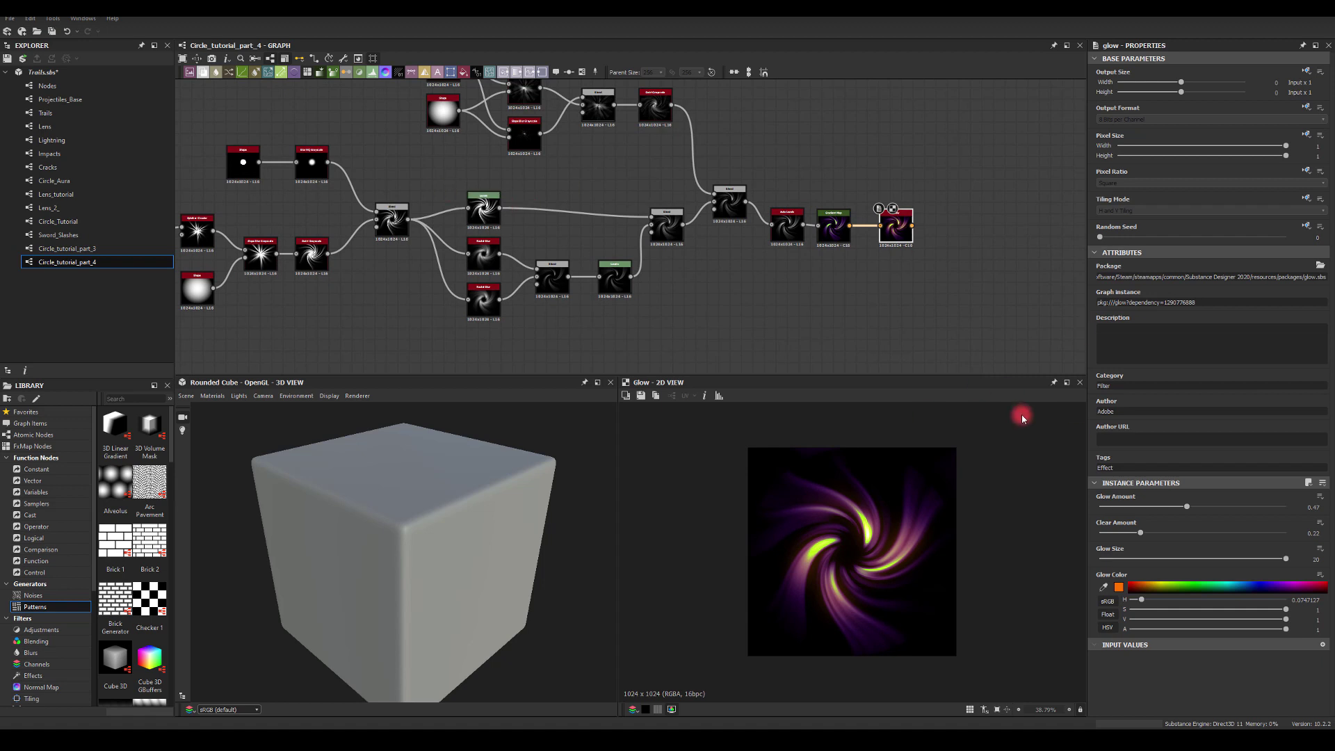
middle_drag(584, 164, 600, 166)
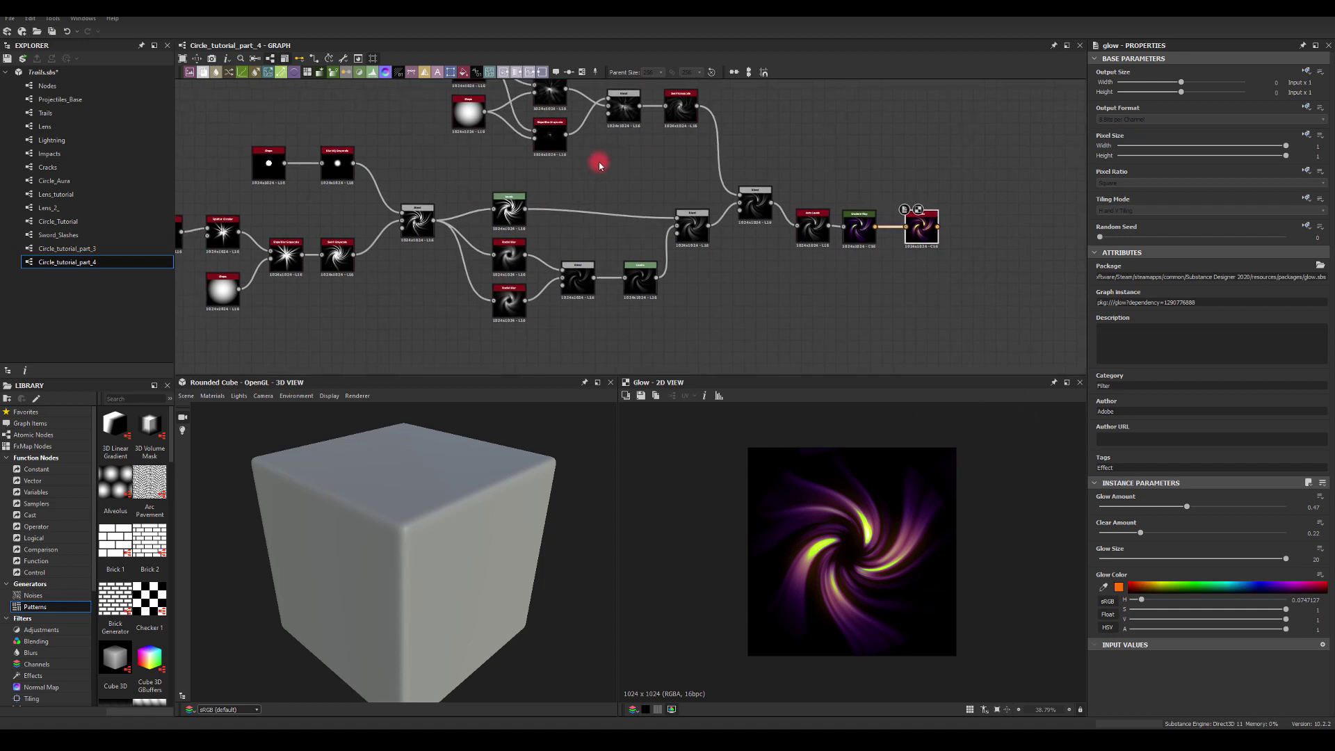
click(753, 210)
drag(1184, 279, 1135, 273)
middle_drag(692, 257, 758, 169)
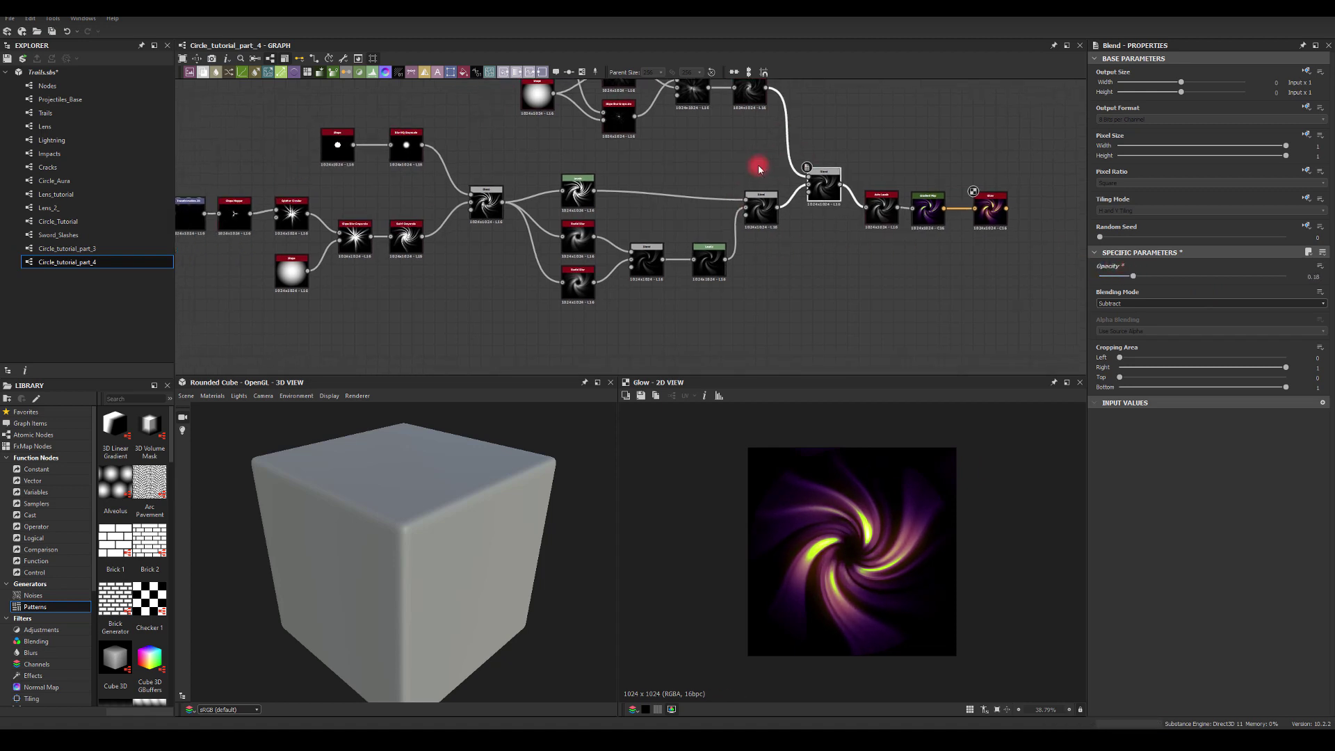
- Try a higher Pattern Amount on the ray Splatter Circular, restore it to 9, and set Angle Random to 0.06
middle_drag(493, 162, 536, 151)
middle_drag(260, 160, 307, 144)
click(390, 194)
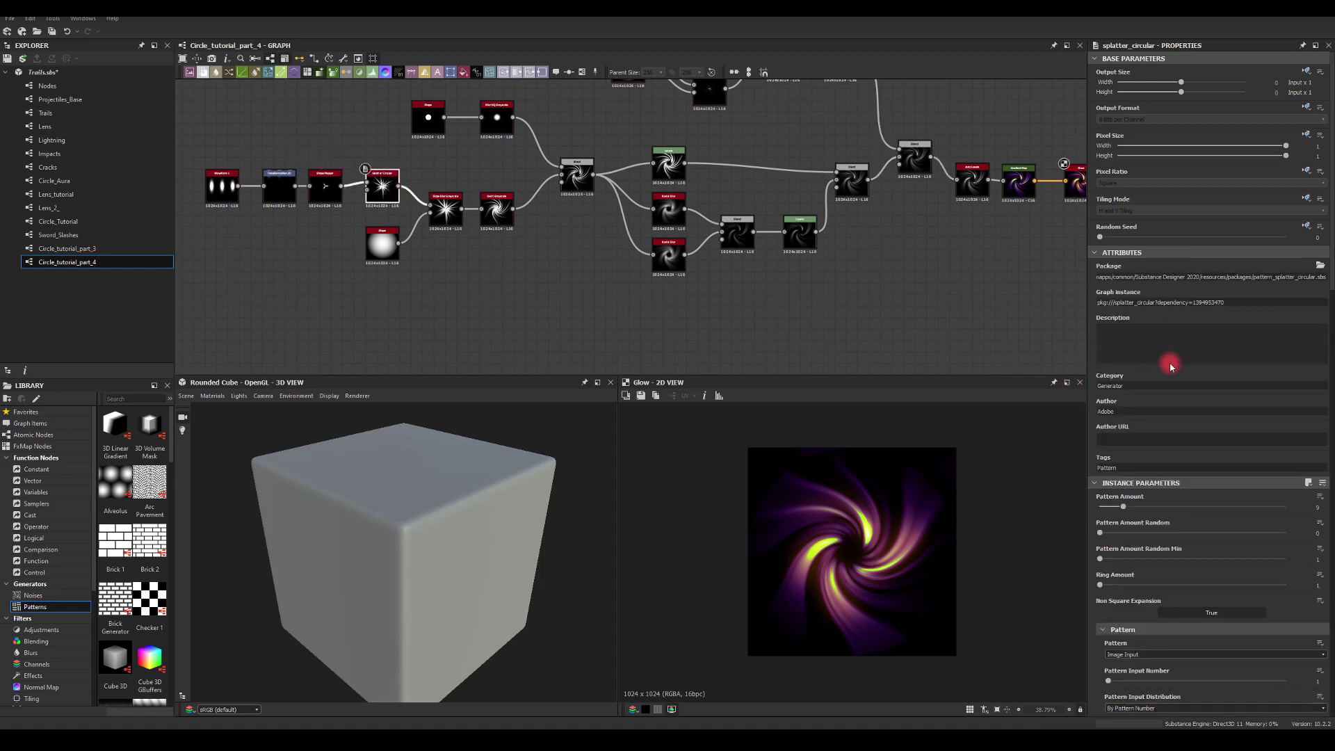
drag(1126, 513, 1171, 512)
mouse_move(1146, 513)
mouse_down()
mouse_move(1102, 513)
mouse_move(1126, 513)
mouse_up()
scroll(1120, 556, down, 6)
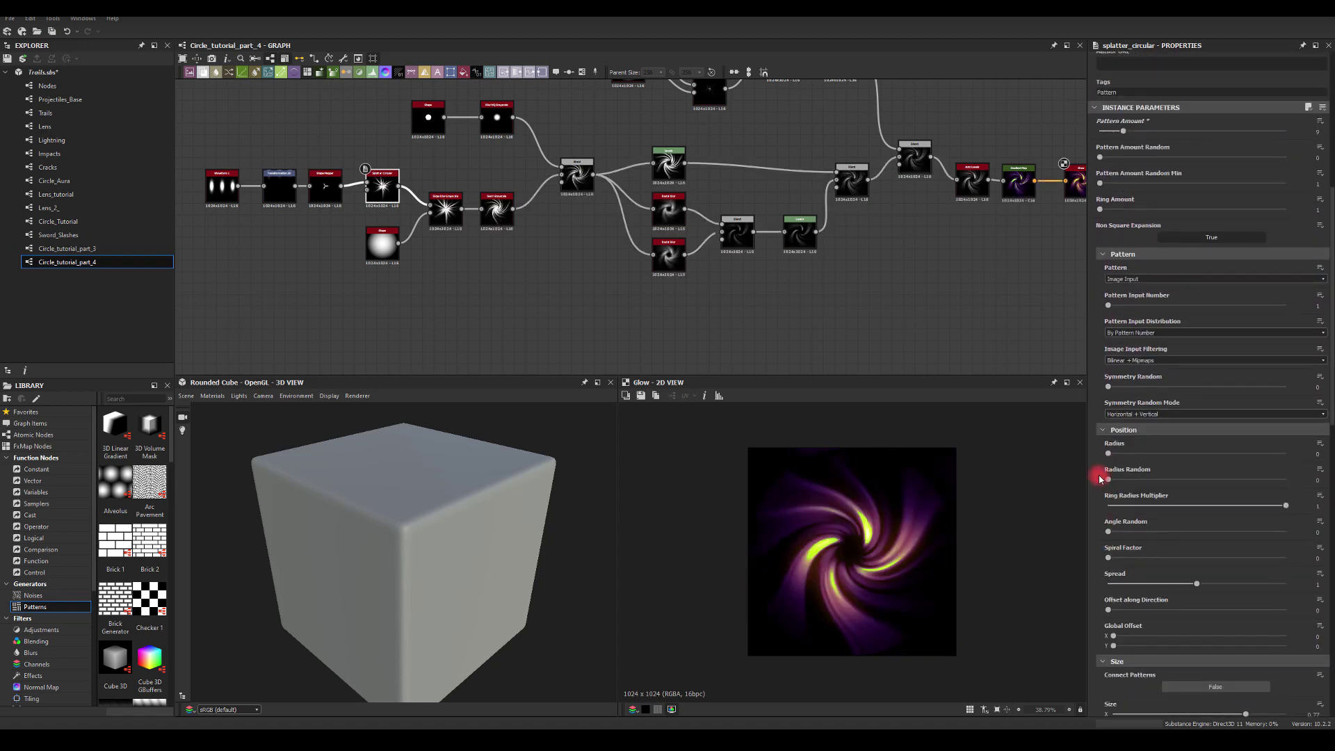
mouse_move(1109, 458)
mouse_down()
mouse_move(1133, 452)
mouse_move(1141, 466)
mouse_move(1100, 462)
mouse_up()
mouse_move(1113, 537)
mouse_down()
mouse_move(1303, 540)
mouse_move(1072, 534)
mouse_move(1314, 537)
mouse_move(1082, 536)
mouse_move(1165, 539)
mouse_move(1112, 532)
mouse_up()
- Try a Spread of 1.5 on the ray Splatter Circular and return it to 1
scroll(1133, 515, down, 2)
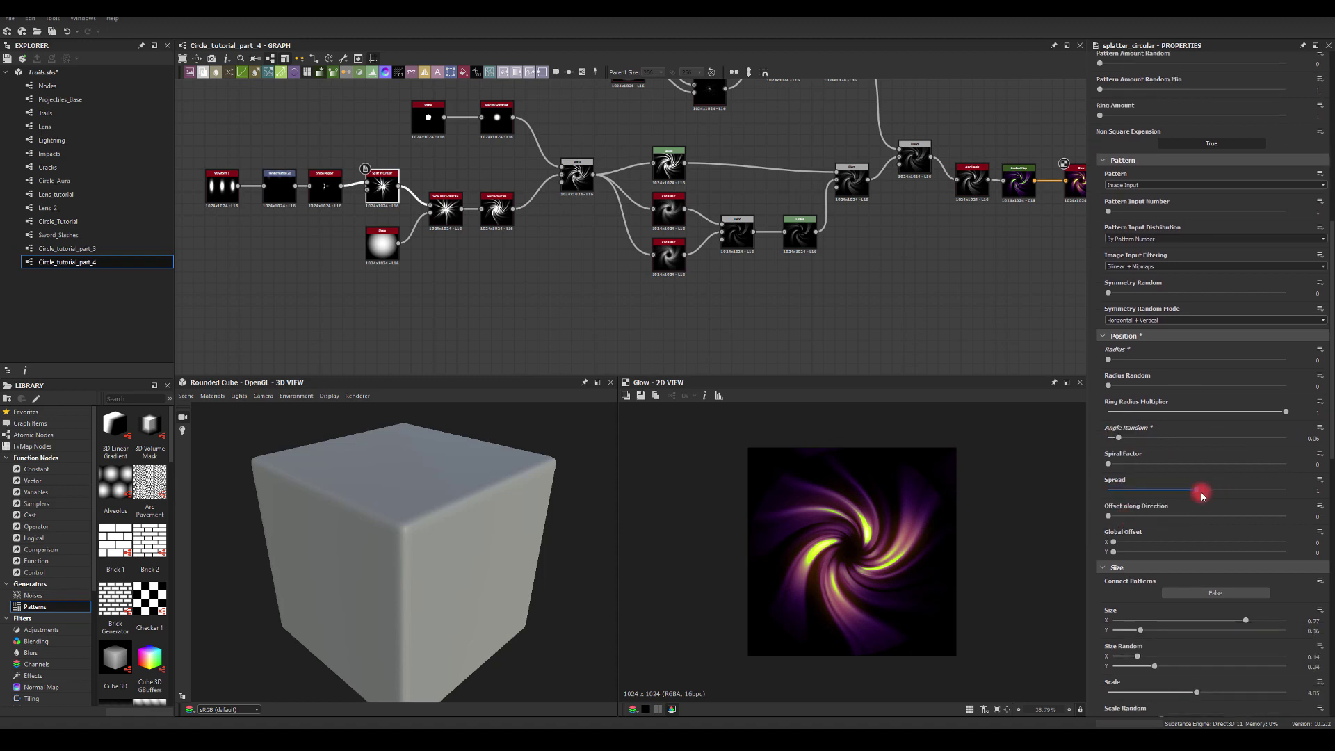
drag(1200, 492, 1311, 491)
text(1.5)
key(Return)
click(1305, 502)
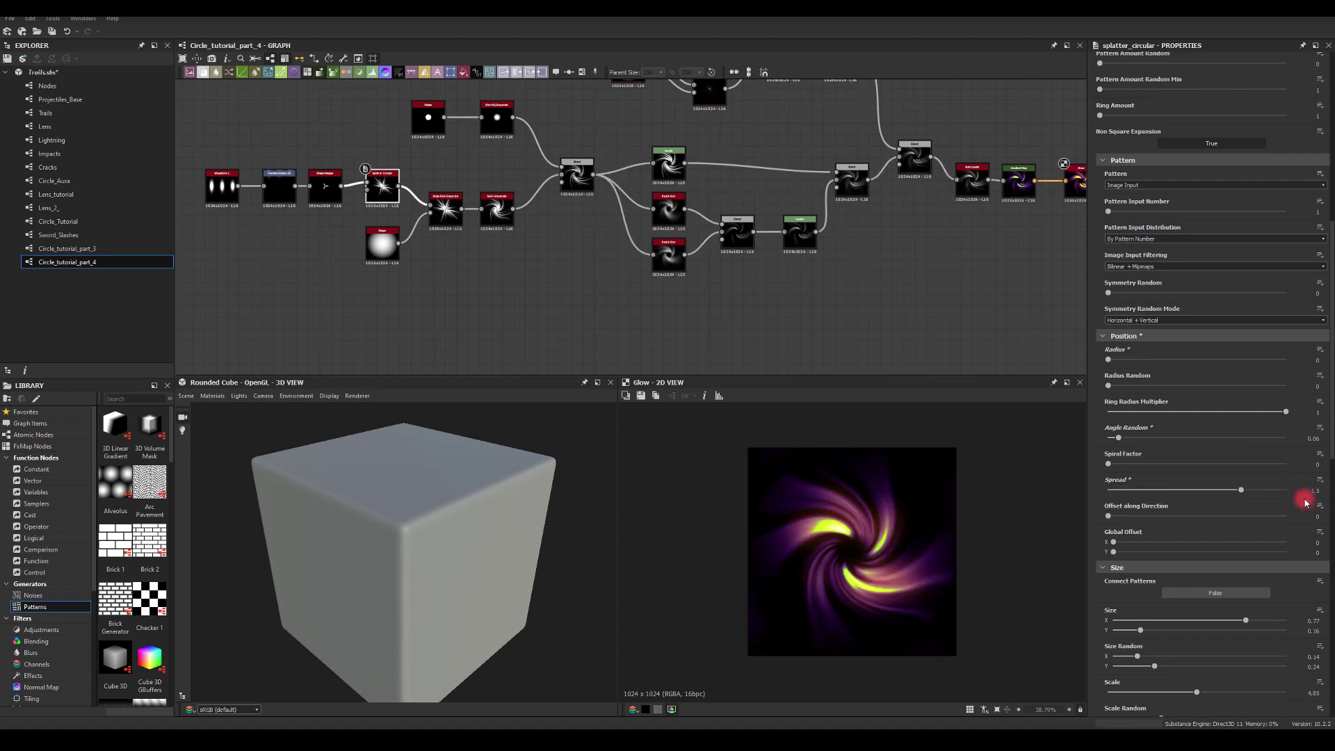
click(1320, 490)
text(1)
key(Return)
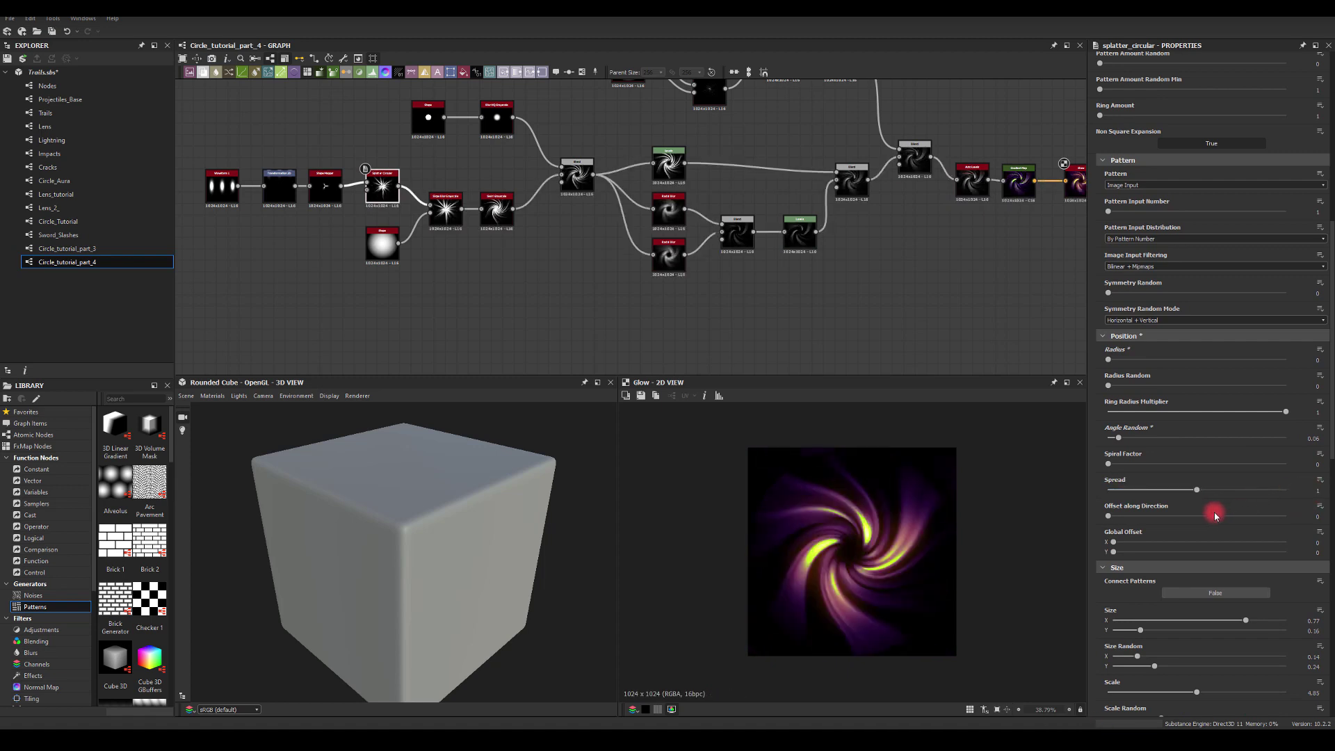
- Set the ray Splatter Circular's Size Y to 0.23
scroll(1203, 513, down, 3)
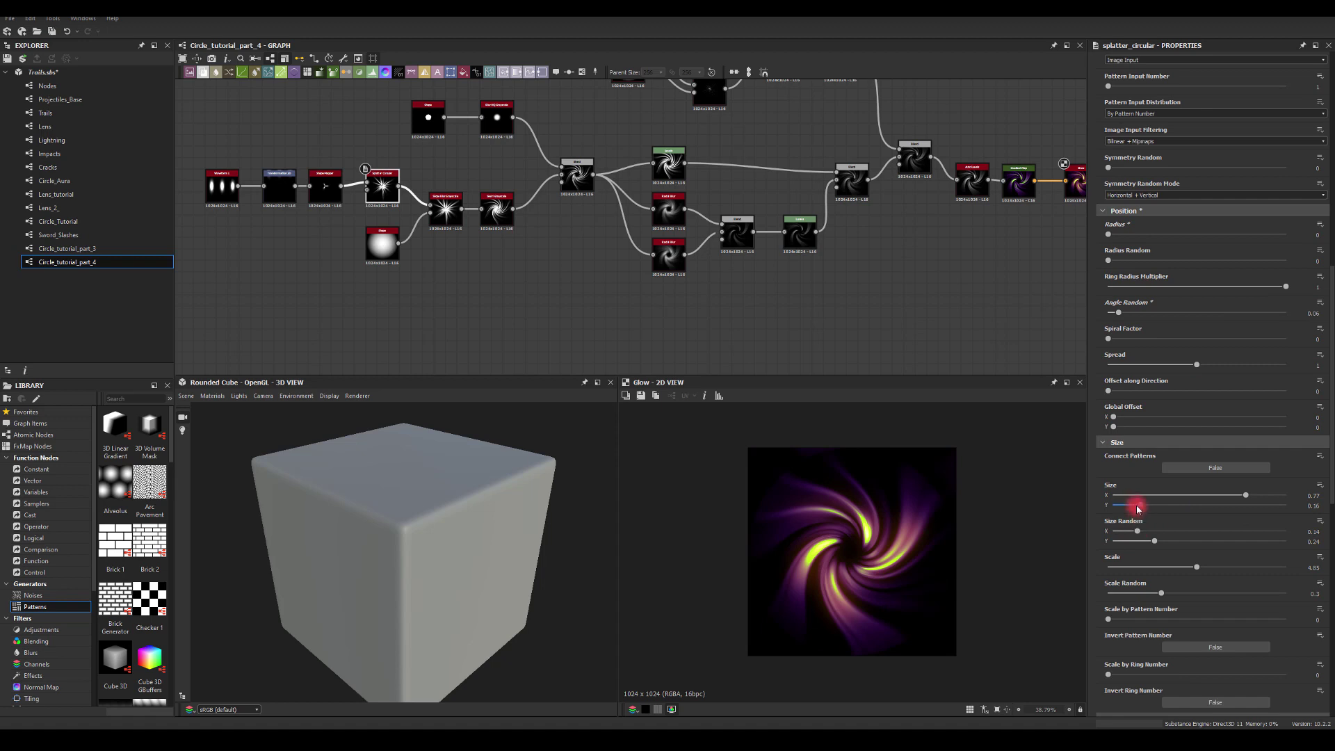
mouse_move(1143, 510)
mouse_down()
mouse_move(1112, 505)
mouse_move(1167, 512)
mouse_move(1155, 511)
mouse_up()
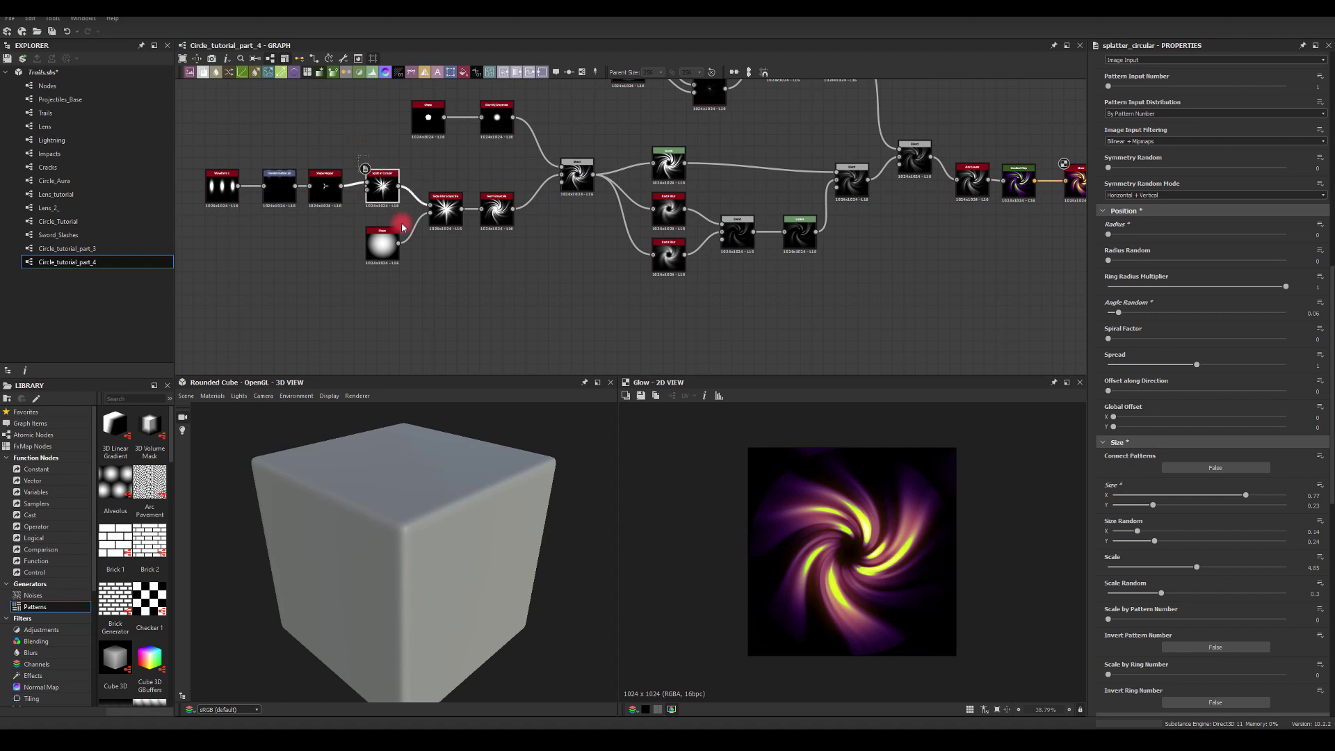
- Duplicate the Splatter Circular, Shape, Slope Blur, Swirl and Blend nodes with their incoming links and place the copies below the originals
drag(402, 226, 587, 300)
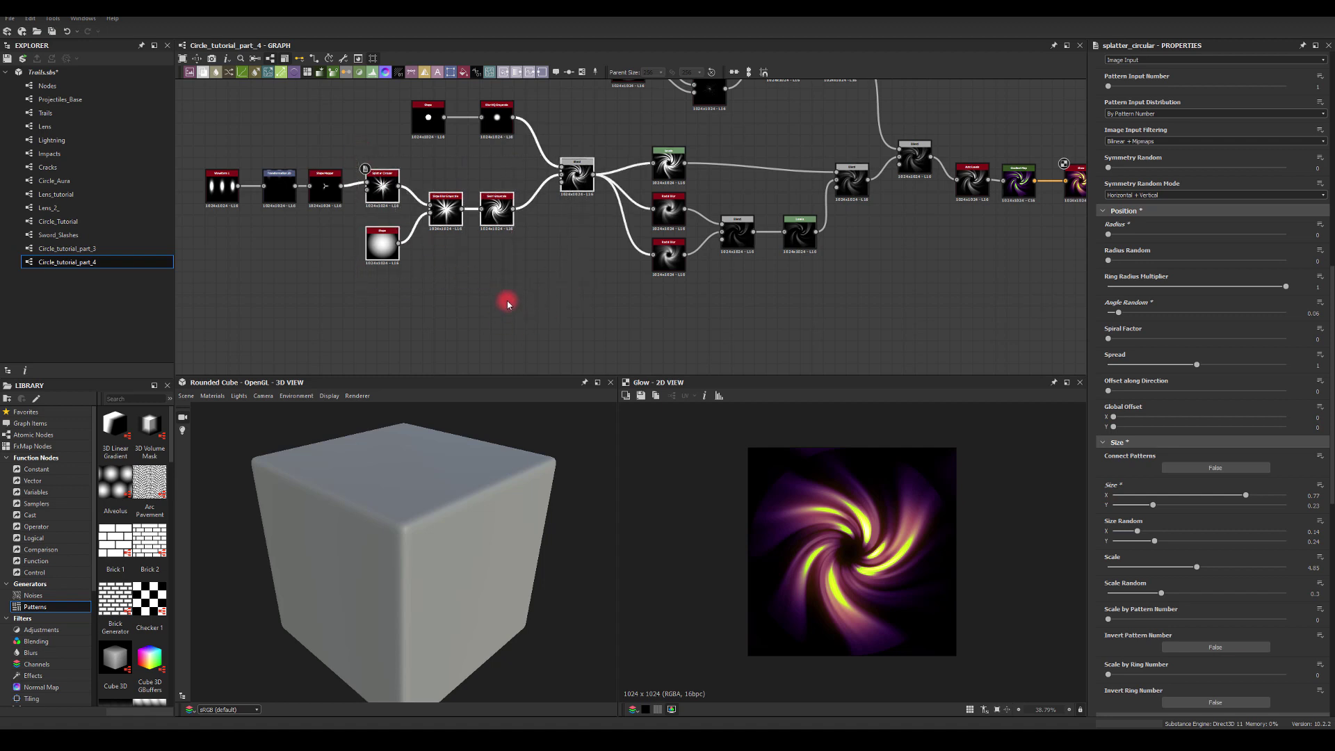
middle_drag(507, 305, 505, 237)
key(ctrl+d)
drag(518, 210, 344, 286)
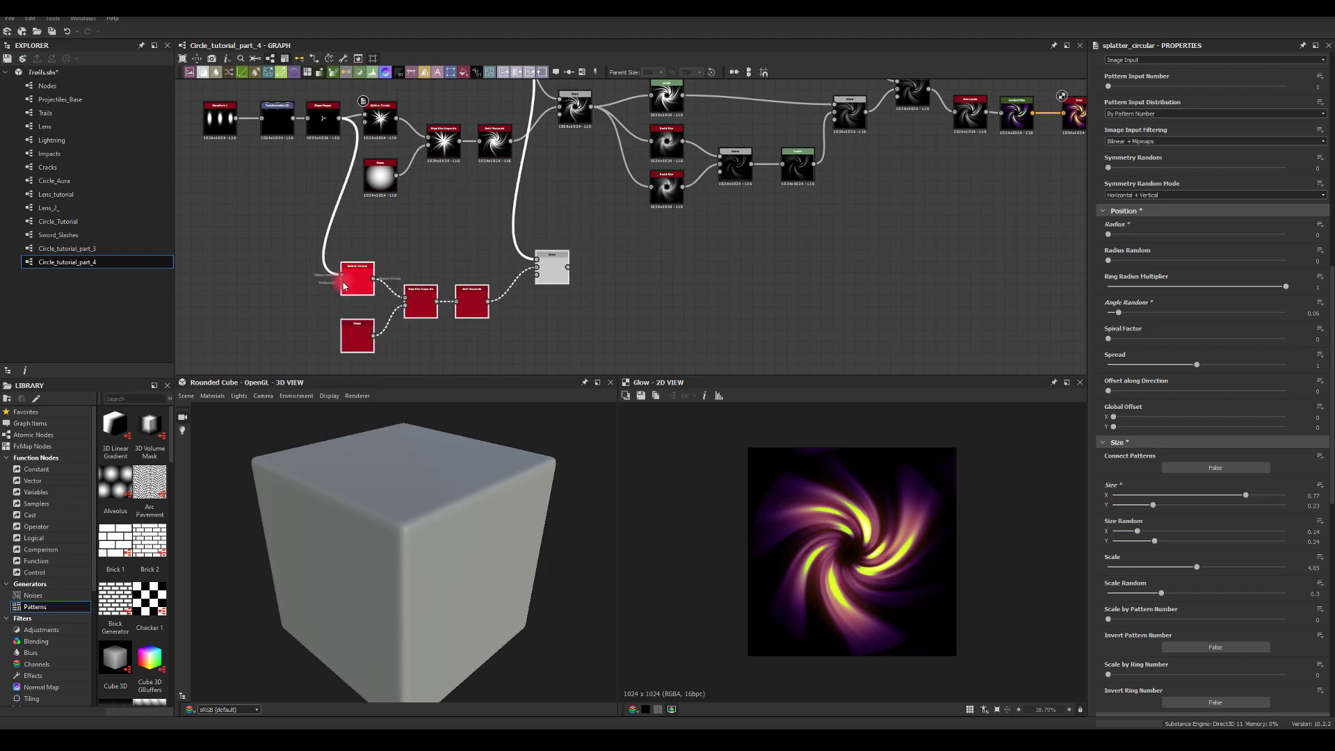
click(372, 270)
- Connect the duplicated Blend's output to the foreground of the Blend before the Subtract Blend, replacing the Levels link
middle_drag(560, 165, 595, 232)
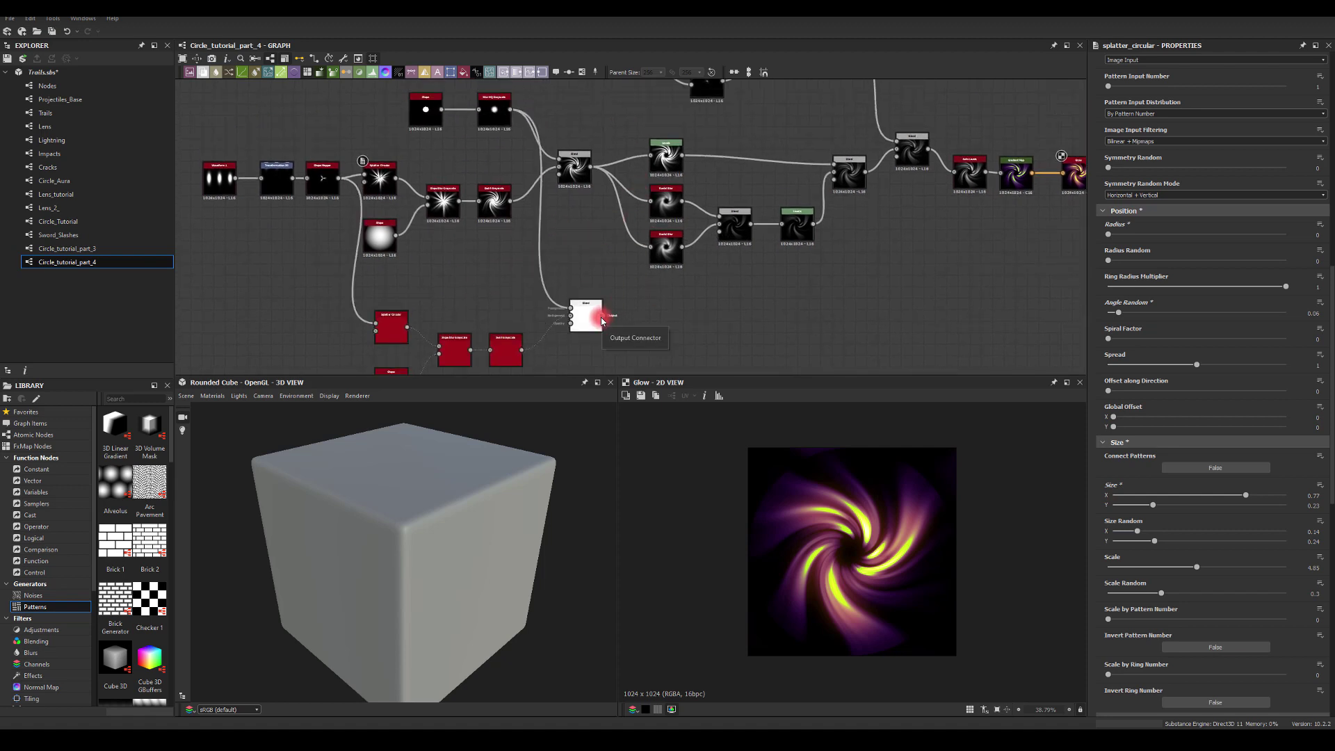
drag(602, 320, 723, 259)
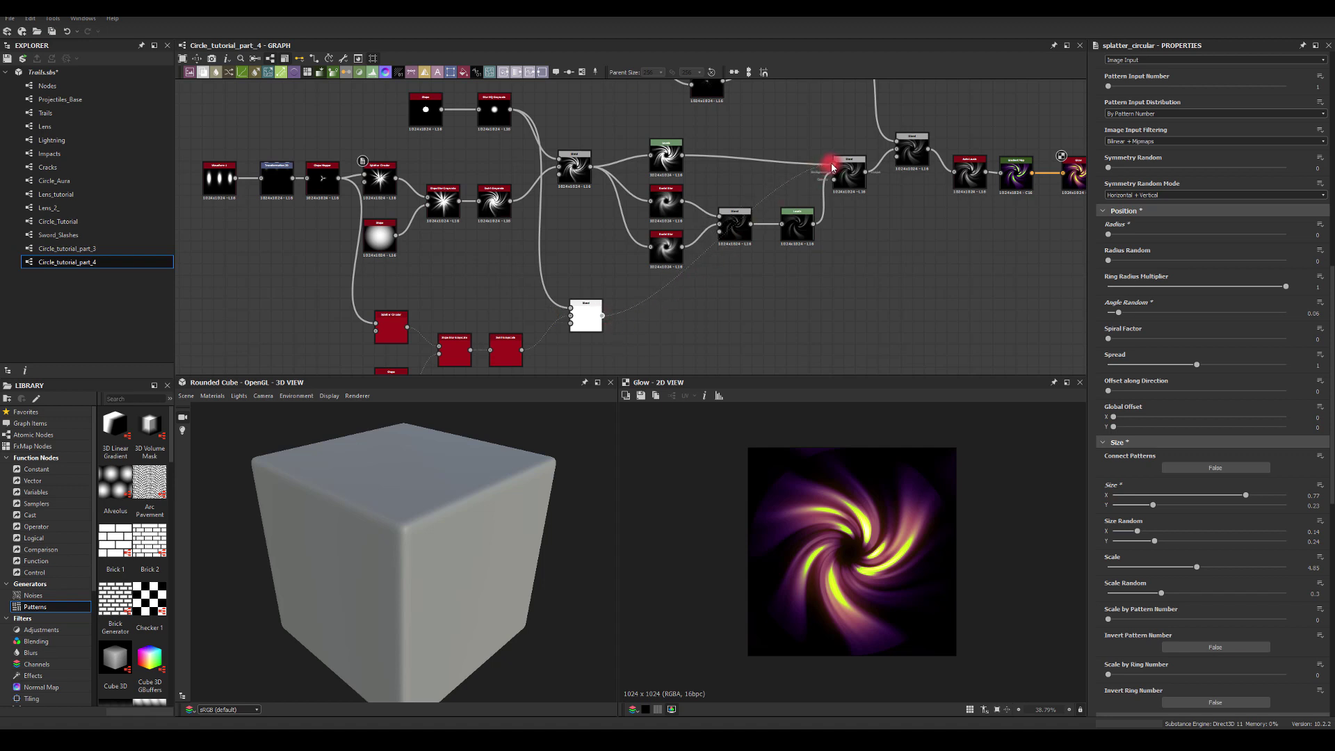
drag(832, 167, 833, 168)
- Move the Gradient Map and Glow nodes farther from the Auto Levels node and add a Blend fed by the Auto Levels output
middle_drag(887, 257, 820, 240)
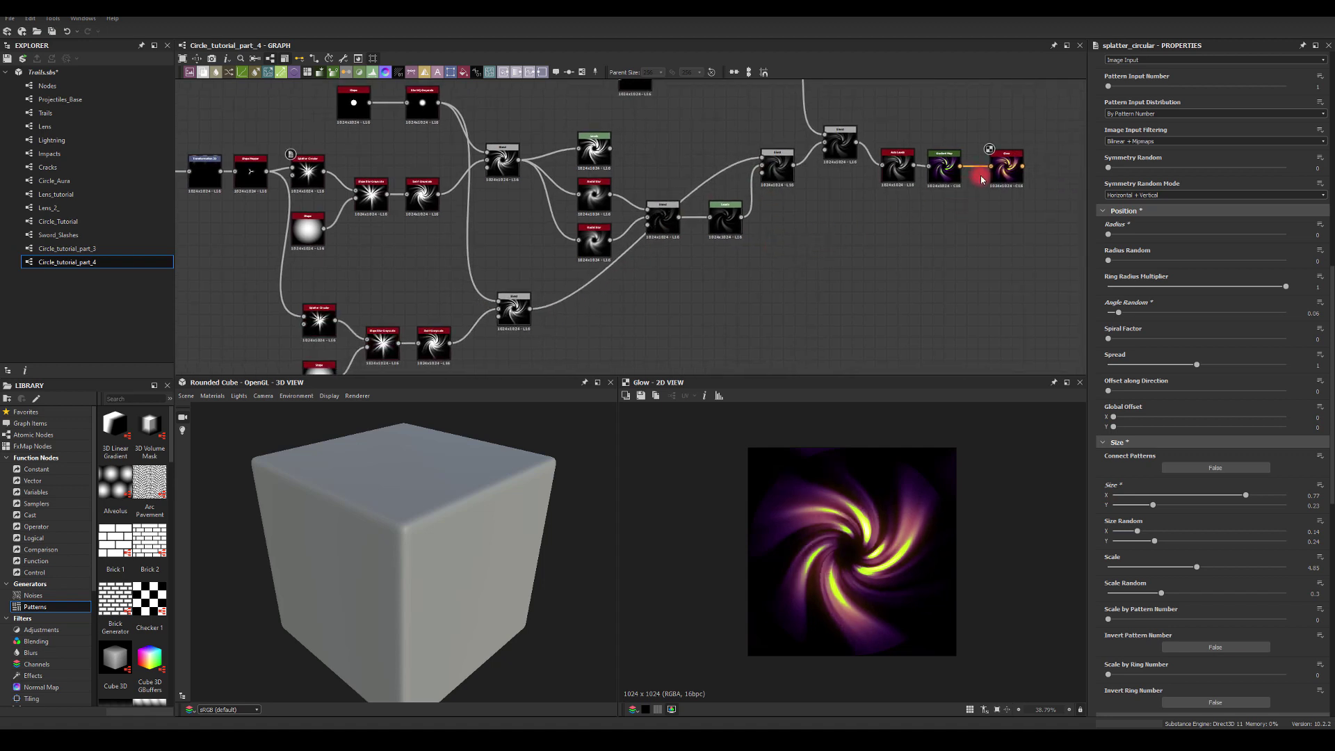
middle_drag(947, 162, 850, 224)
drag(850, 225, 988, 232)
click(852, 173)
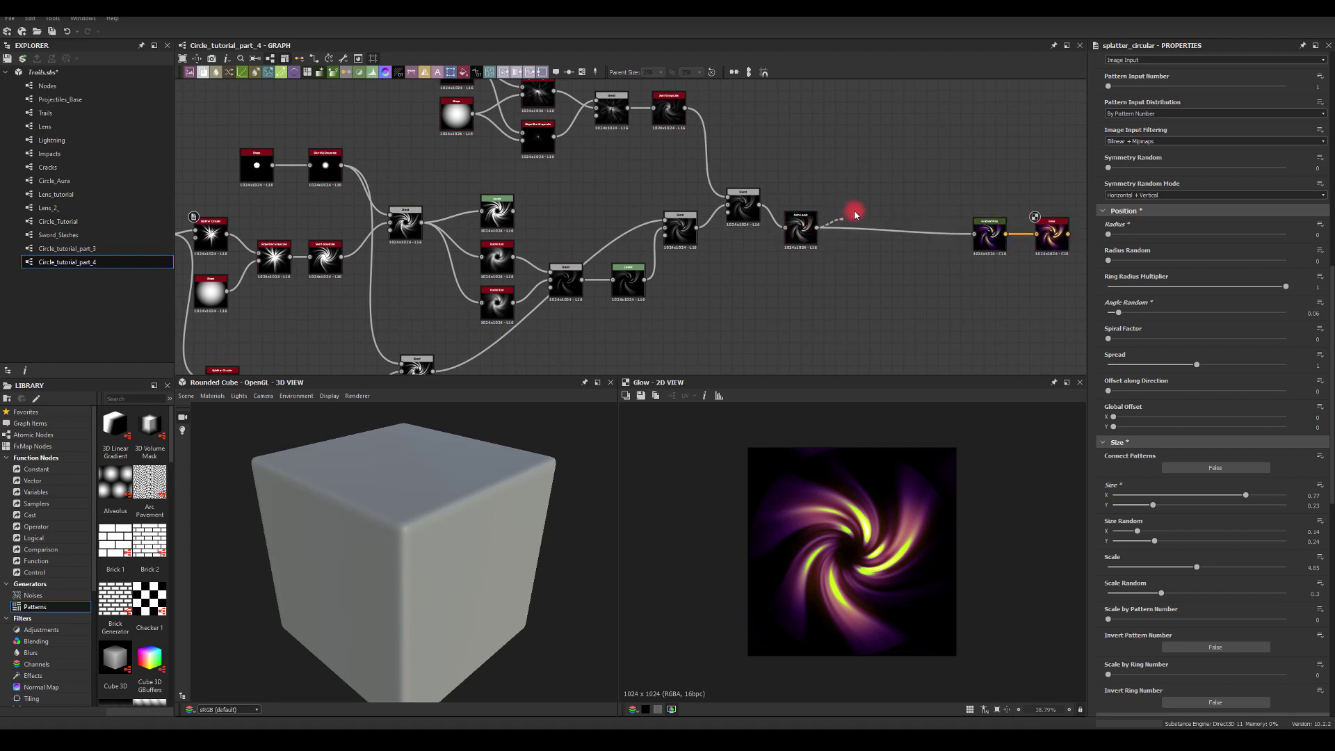
drag(874, 193, 874, 193)
text(blur)
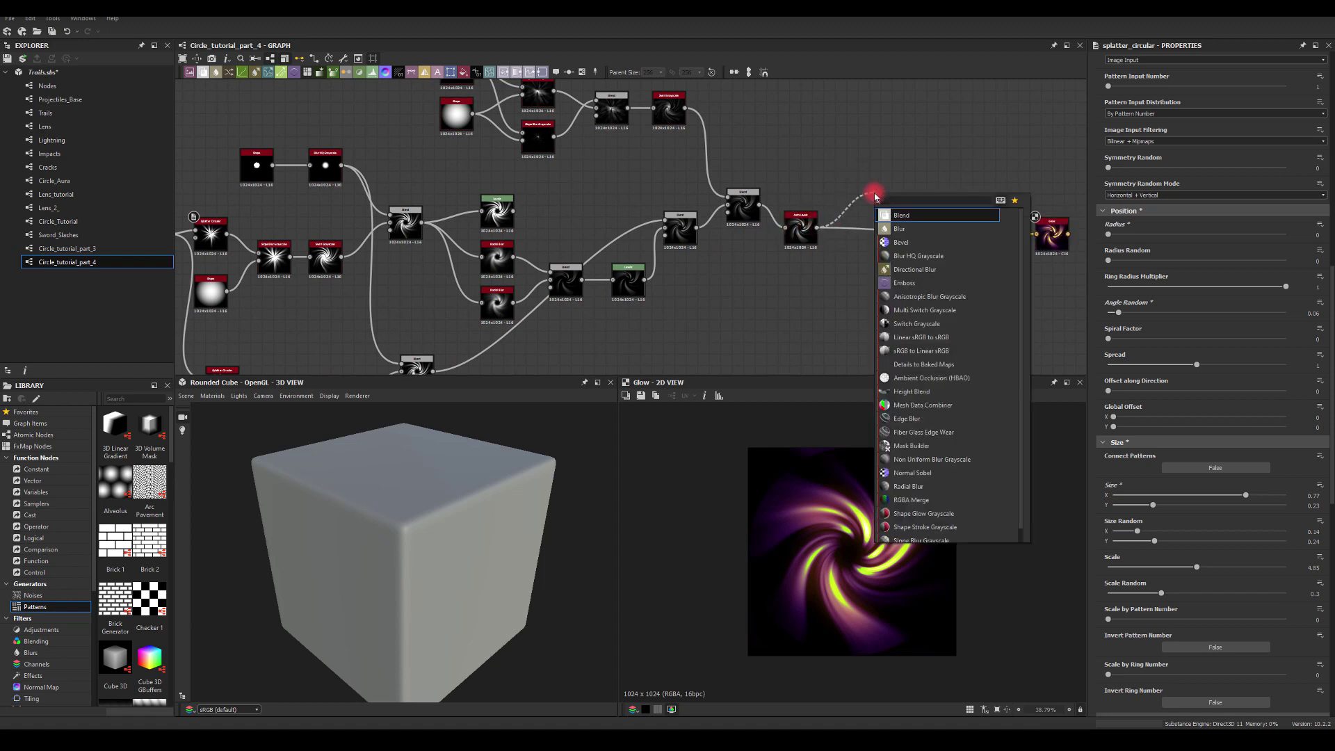
key(Return)
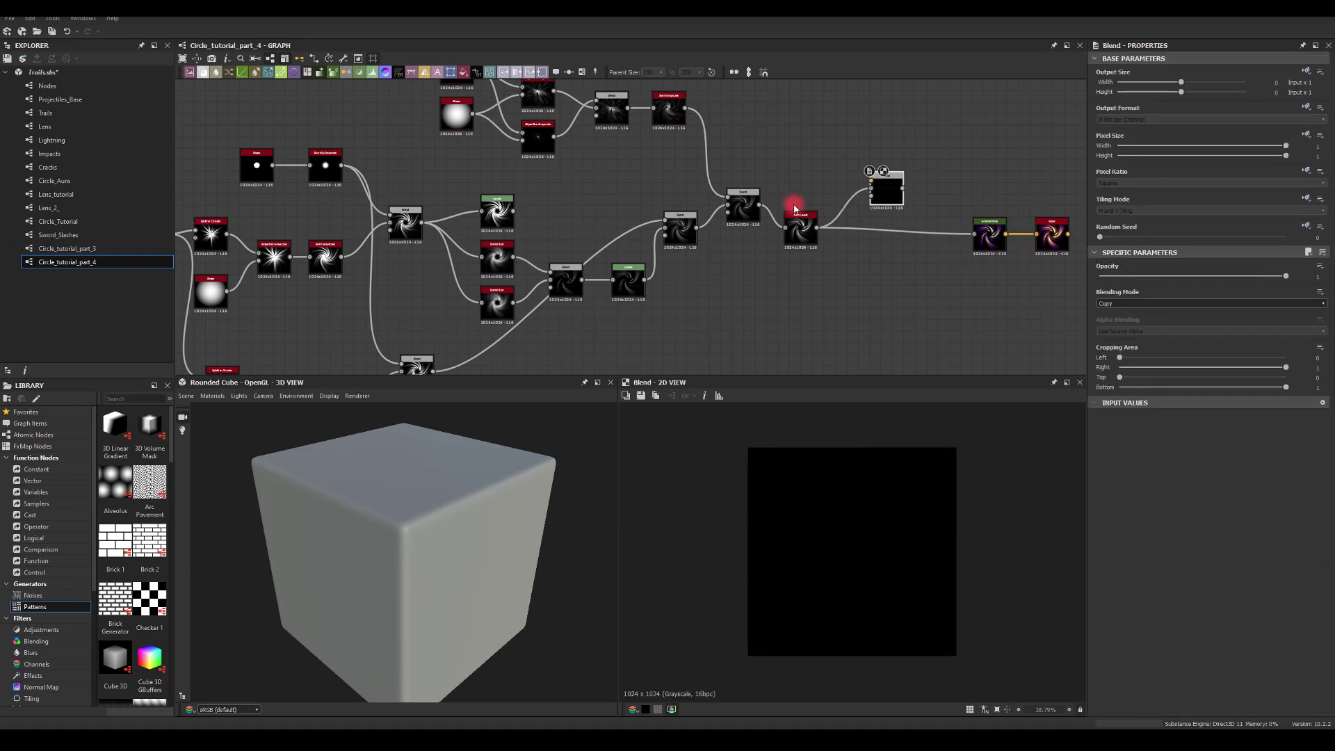
- Add a Shape node near the new Blend and set its Pattern to Paraboloid
key(space)
text(sha)
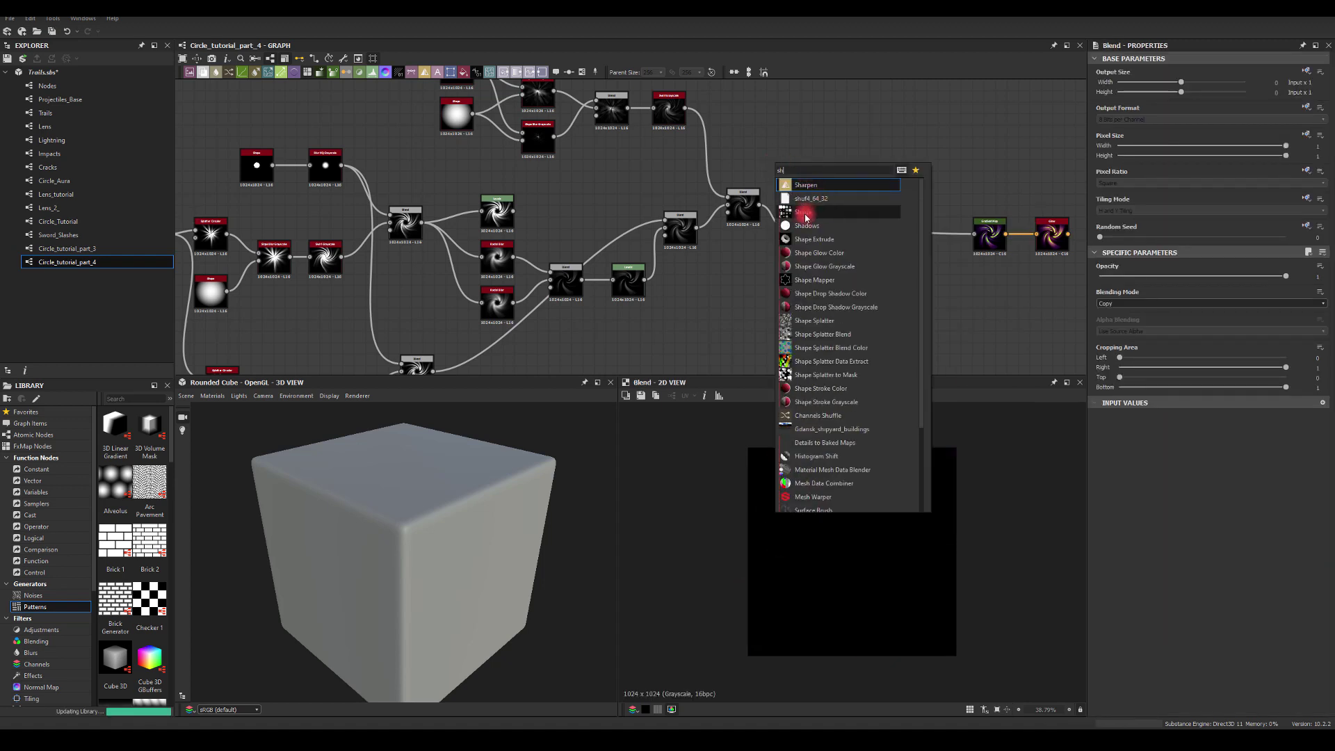
click(804, 213)
click(1116, 540)
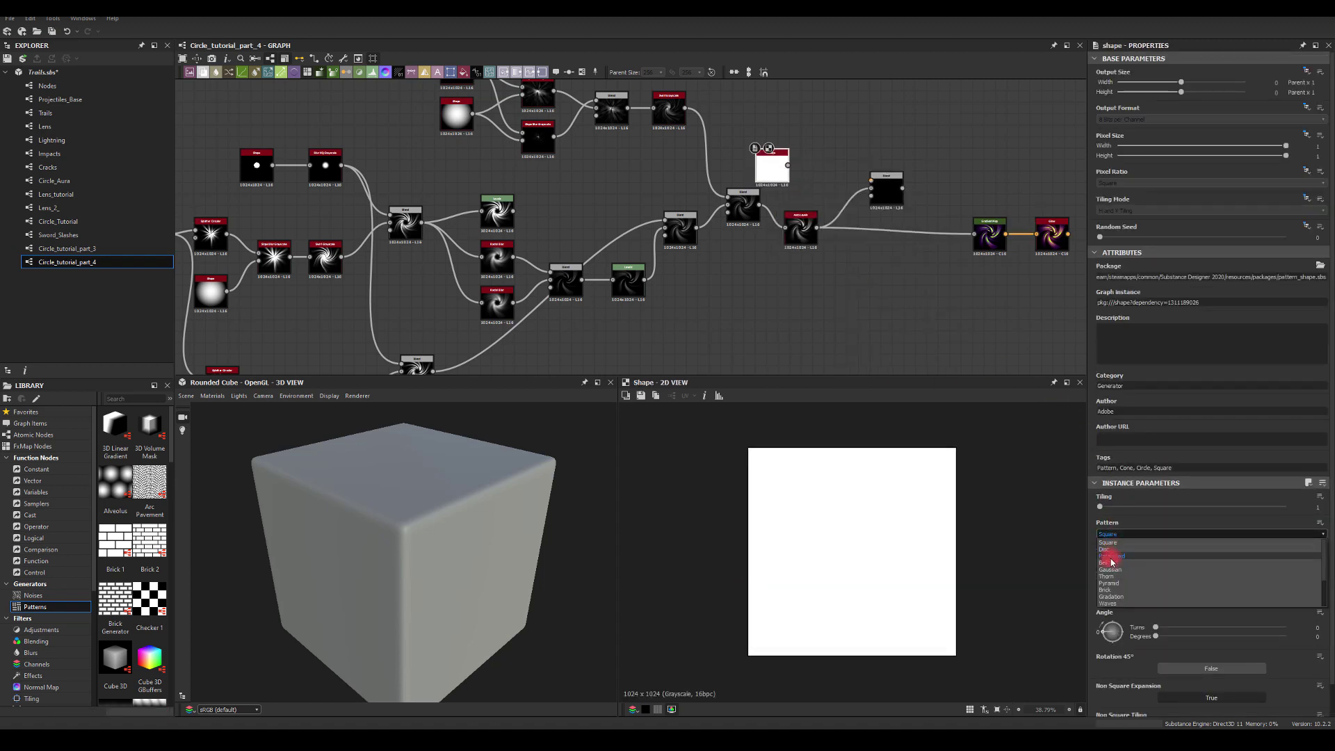
click(1112, 562)
- Link the Paraboloid Shape into the new Blend's foreground, feed the Blend into the Gradient Map, and set its Blending Mode to Multiply
drag(788, 165, 898, 189)
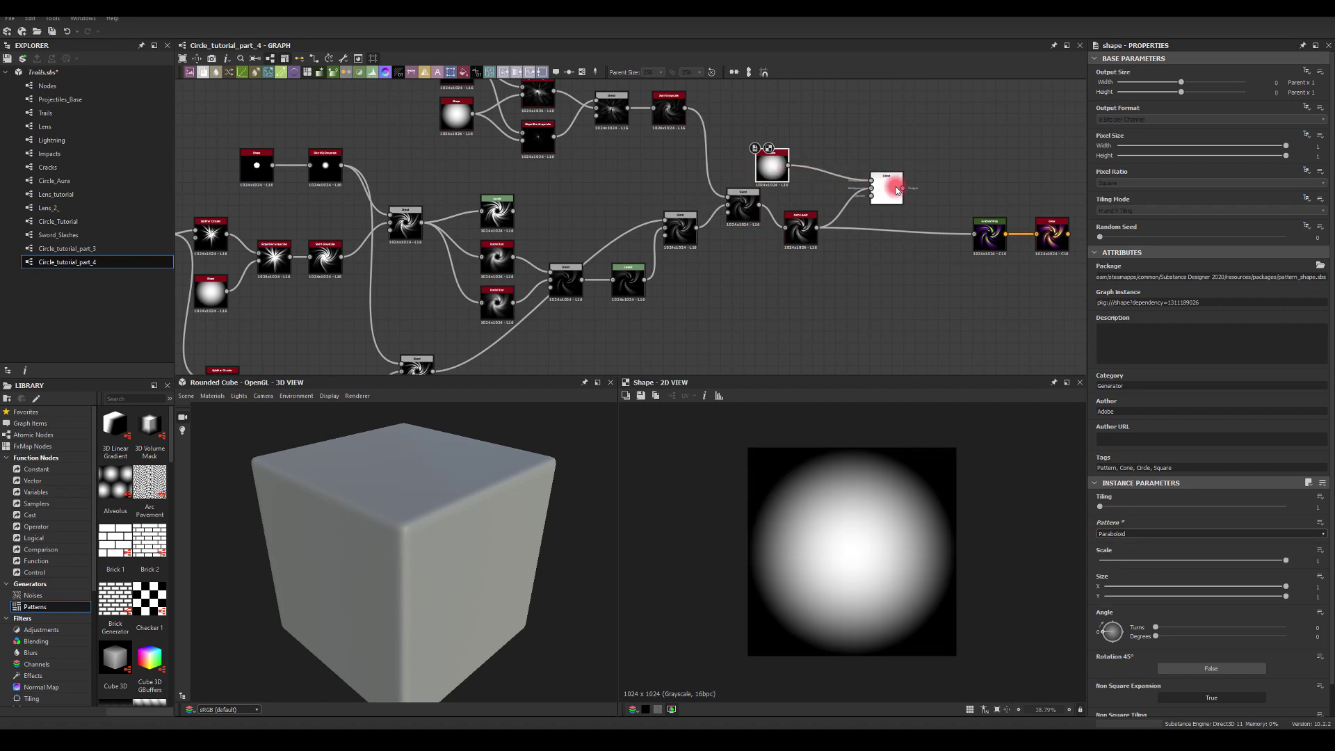
drag(961, 227, 973, 234)
double_click(1050, 234)
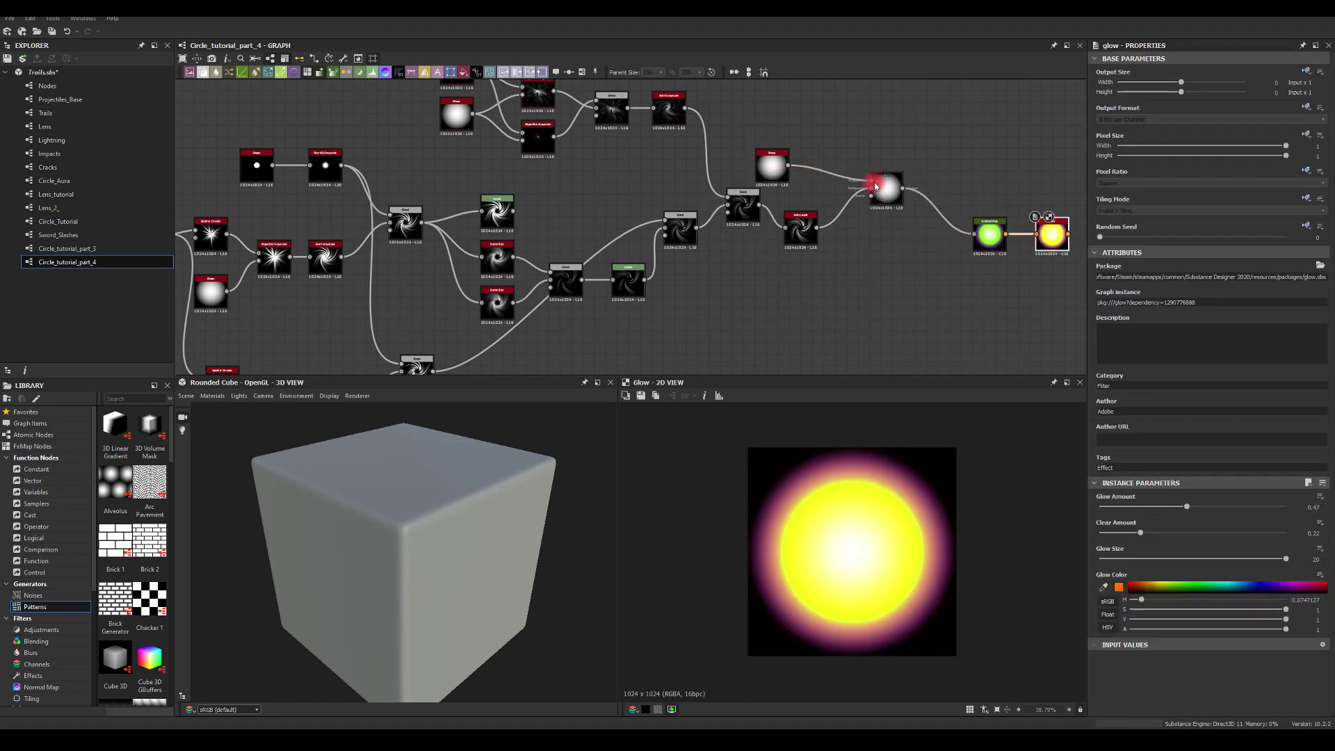
click(911, 206)
click(1113, 303)
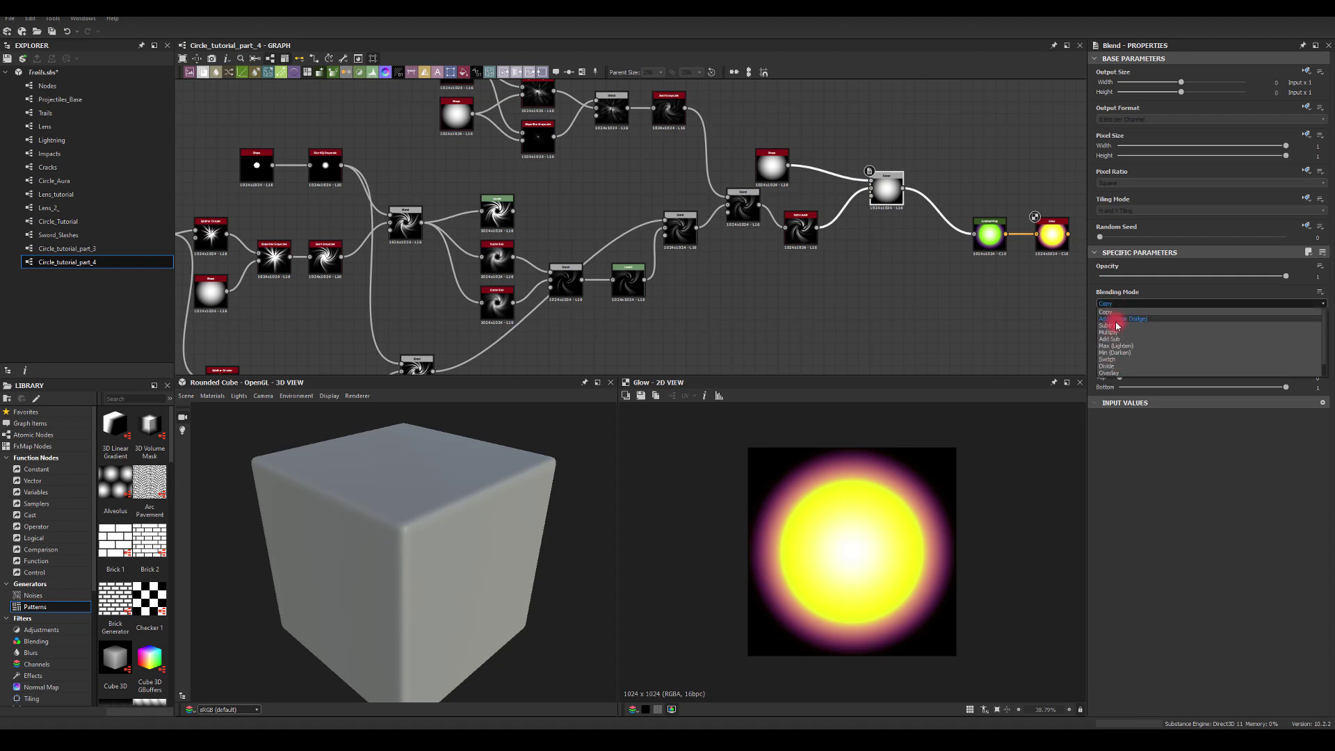
click(1109, 334)
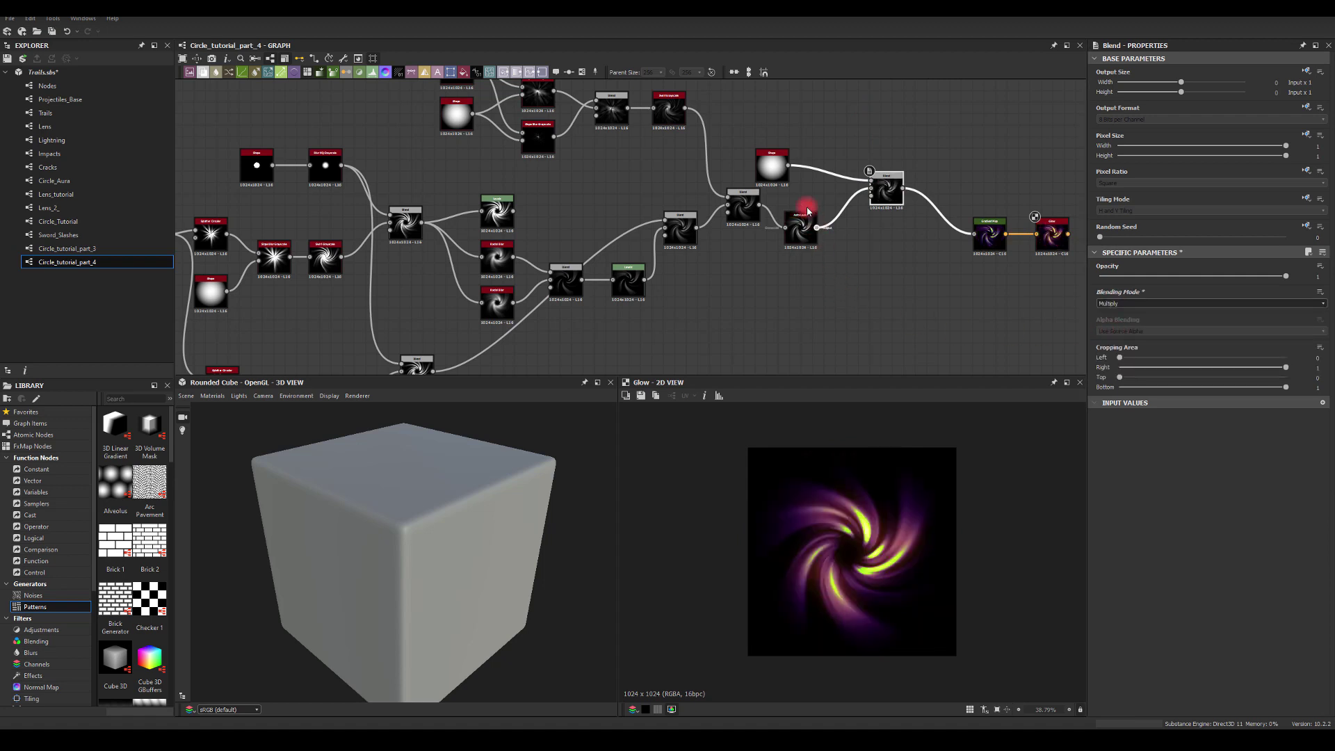
- Set the Paraboloid Shape's Scale to 1.3 and its Tiling Mode to No Tiling
click(777, 164)
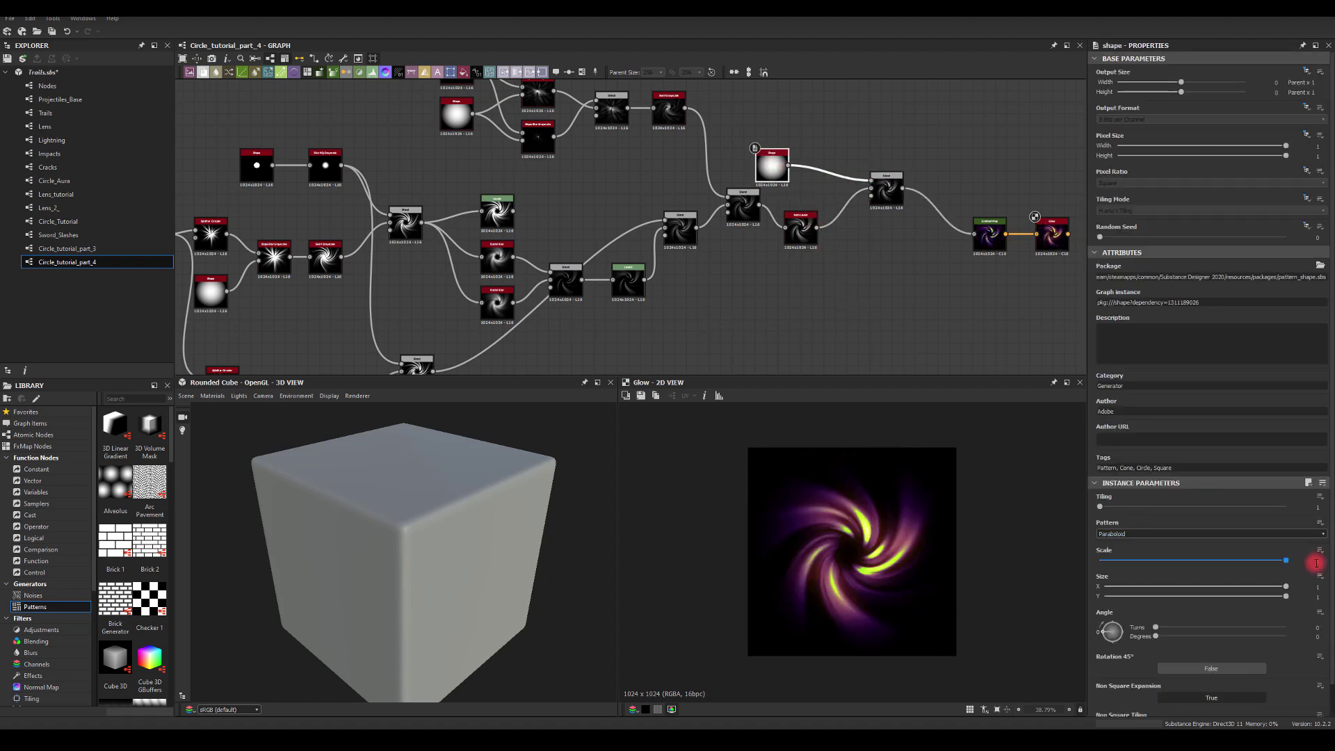
mouse_move(1313, 569)
mouse_down()
mouse_move(1301, 558)
mouse_move(1328, 566)
mouse_up()
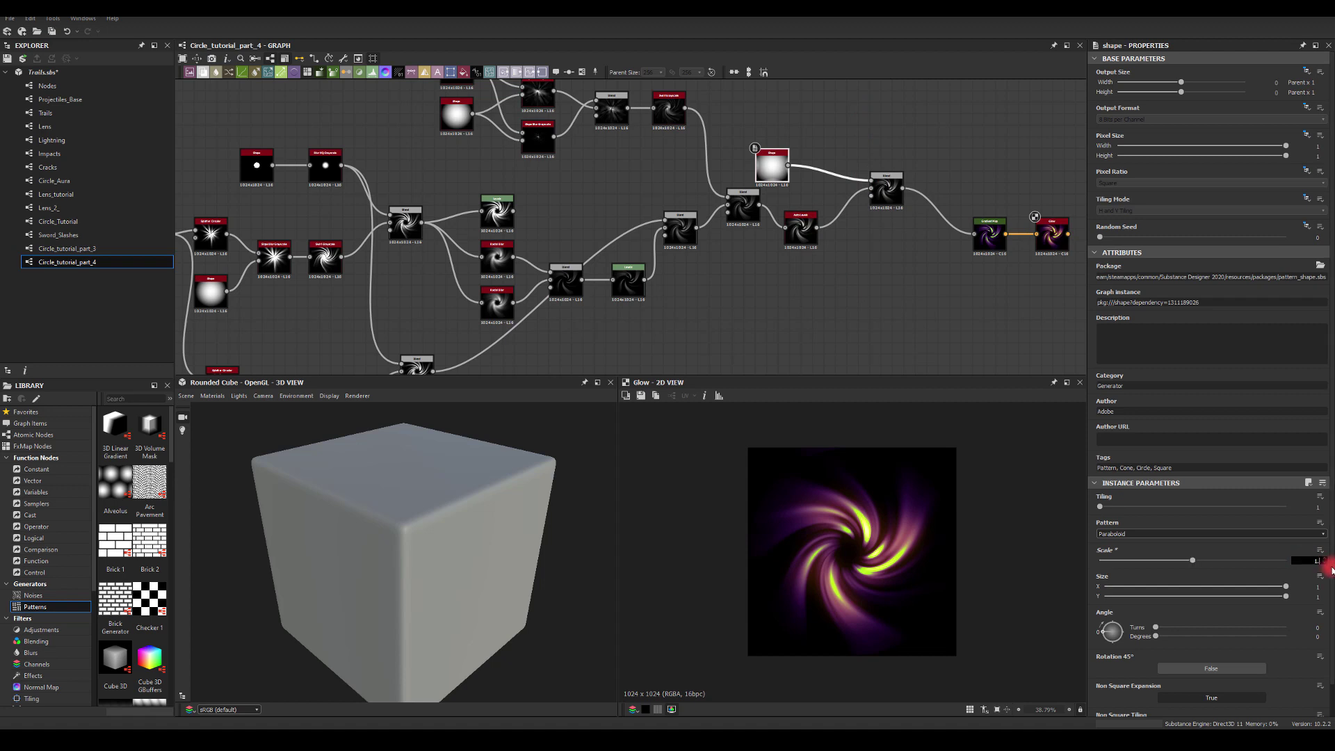
text(1.3)
key(Return)
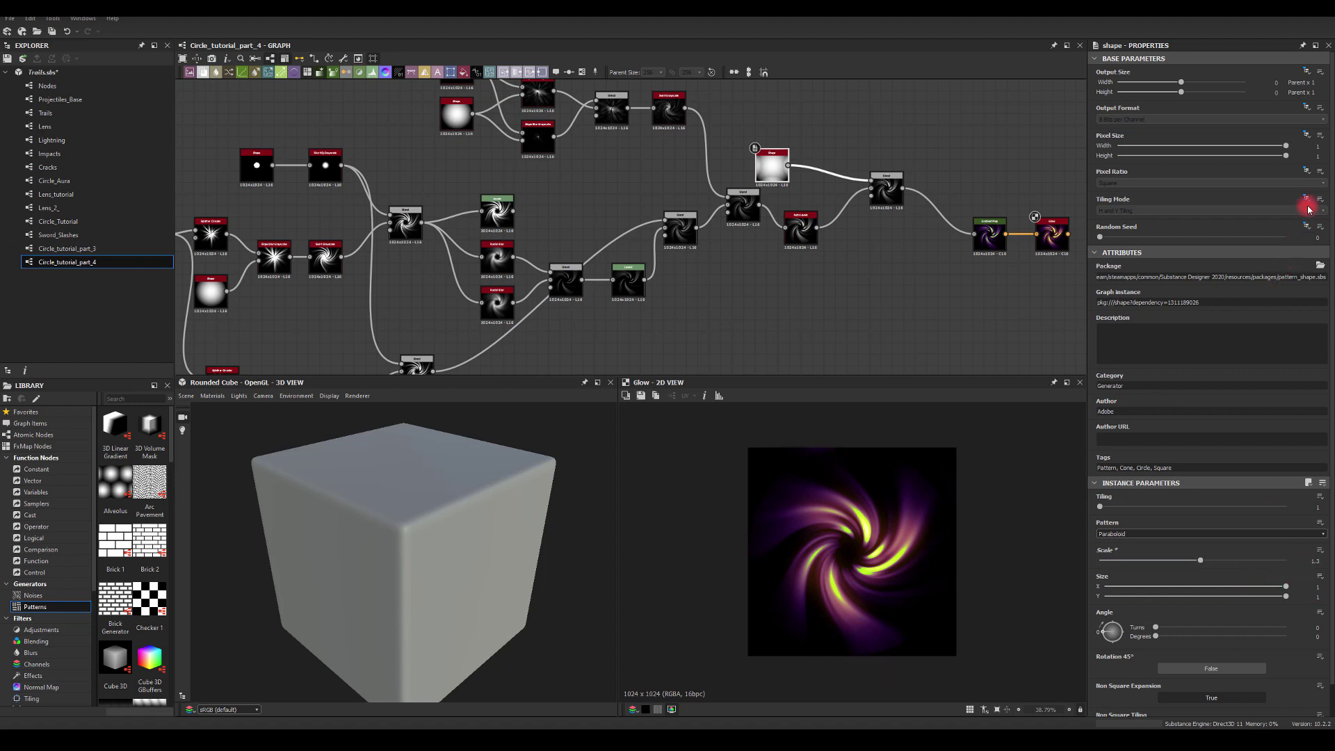
click(1286, 225)
click(1147, 211)
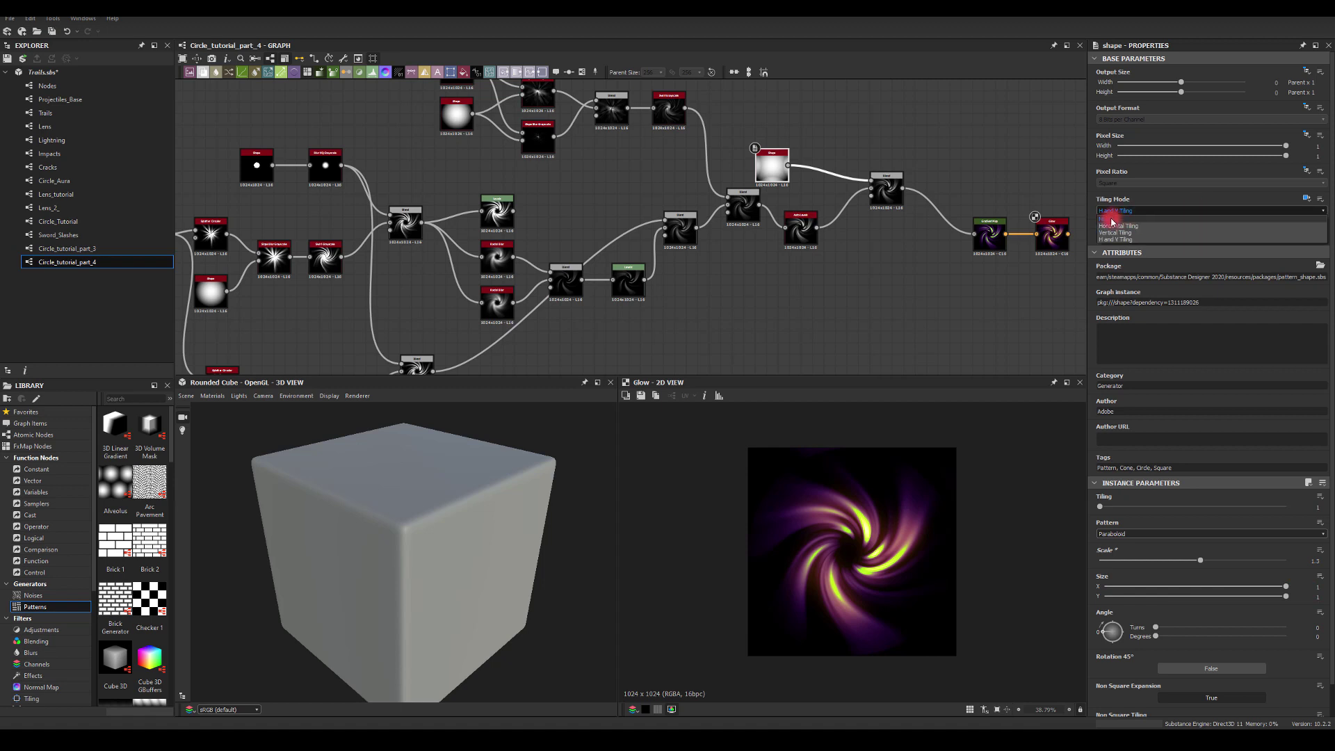
click(1111, 221)
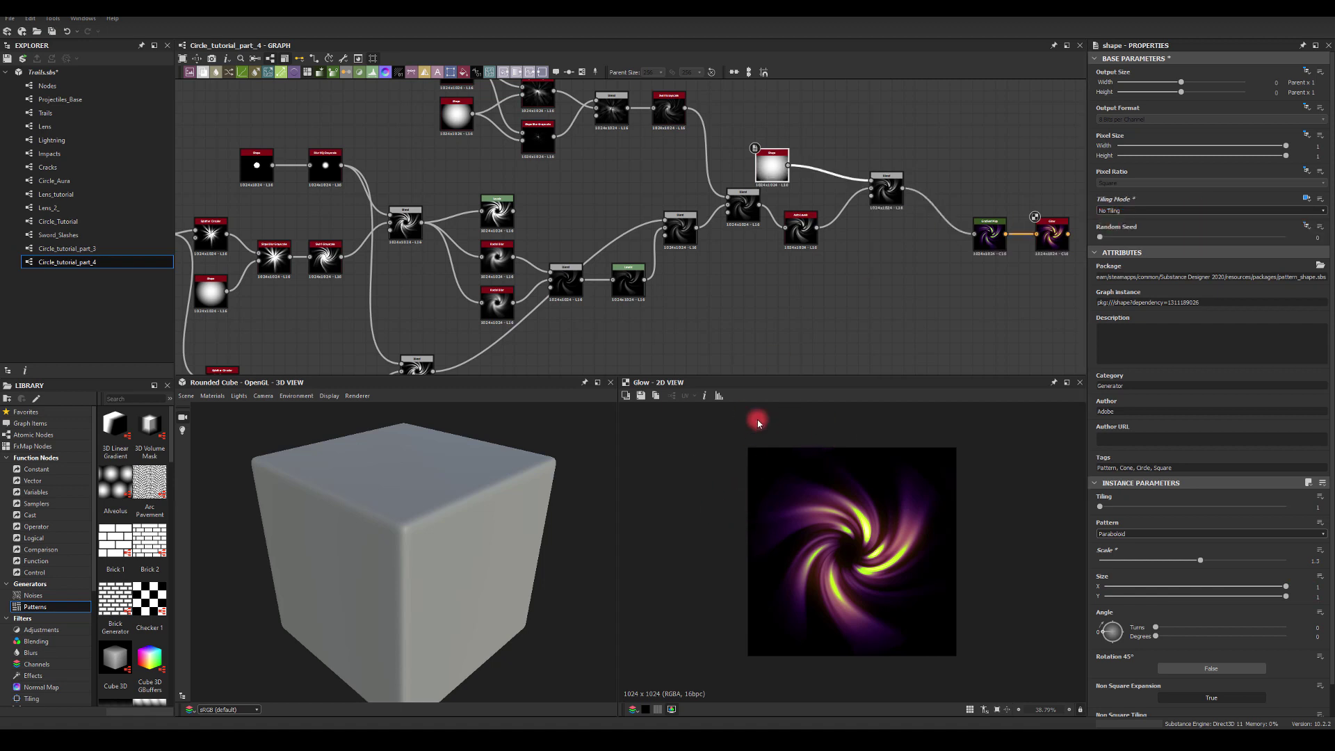
- Set the Opacity of the Add (Linear Dodge) Blend receiving the duplicated rays to 1 while previewing the Glow output
scroll(812, 482, up, 4)
scroll(790, 445, down, 3)
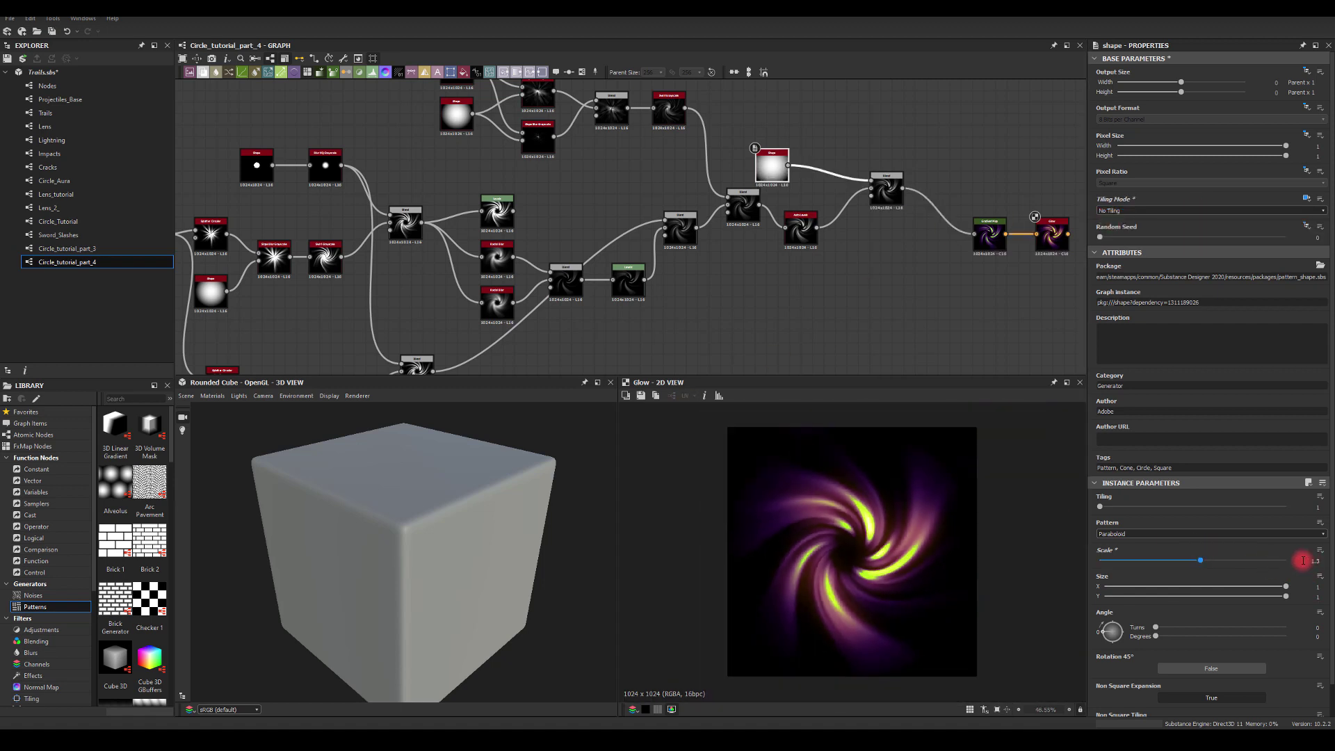
middle_drag(745, 260, 754, 232)
scroll(754, 233, down, 2)
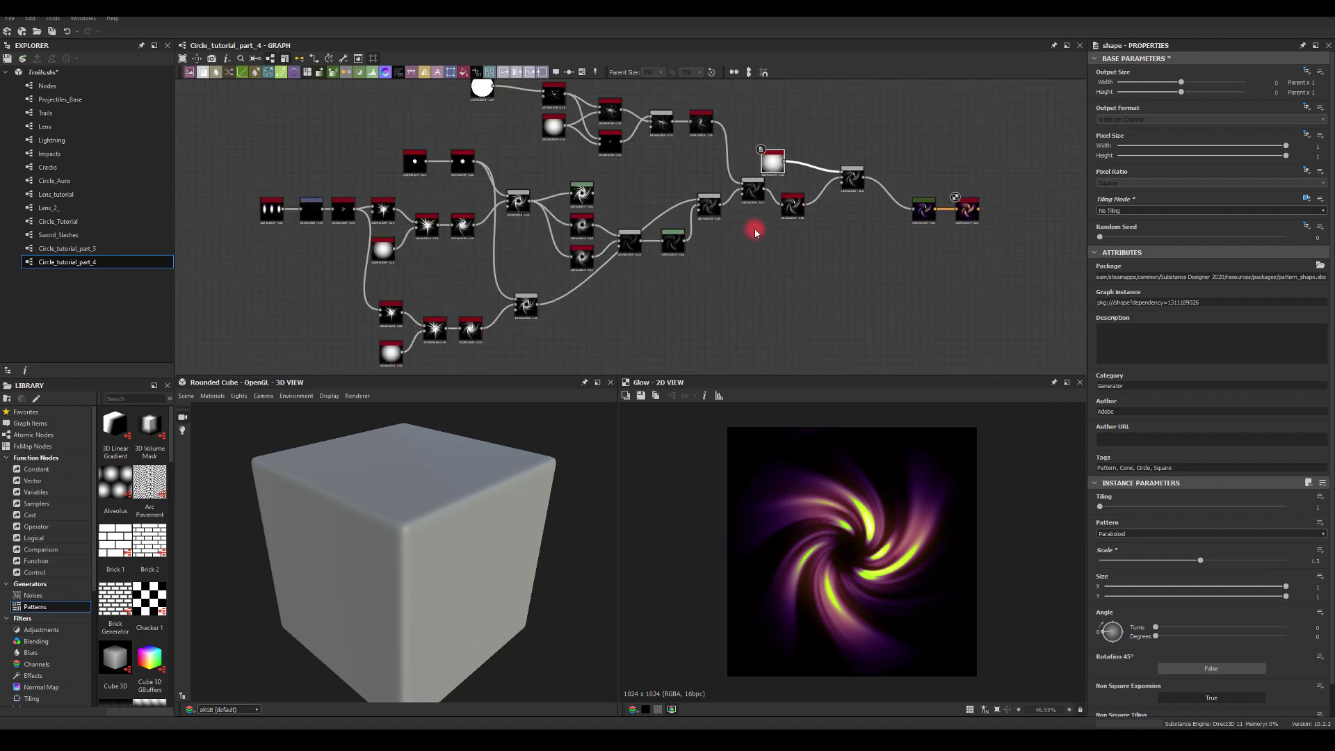
middle_drag(485, 266, 500, 233)
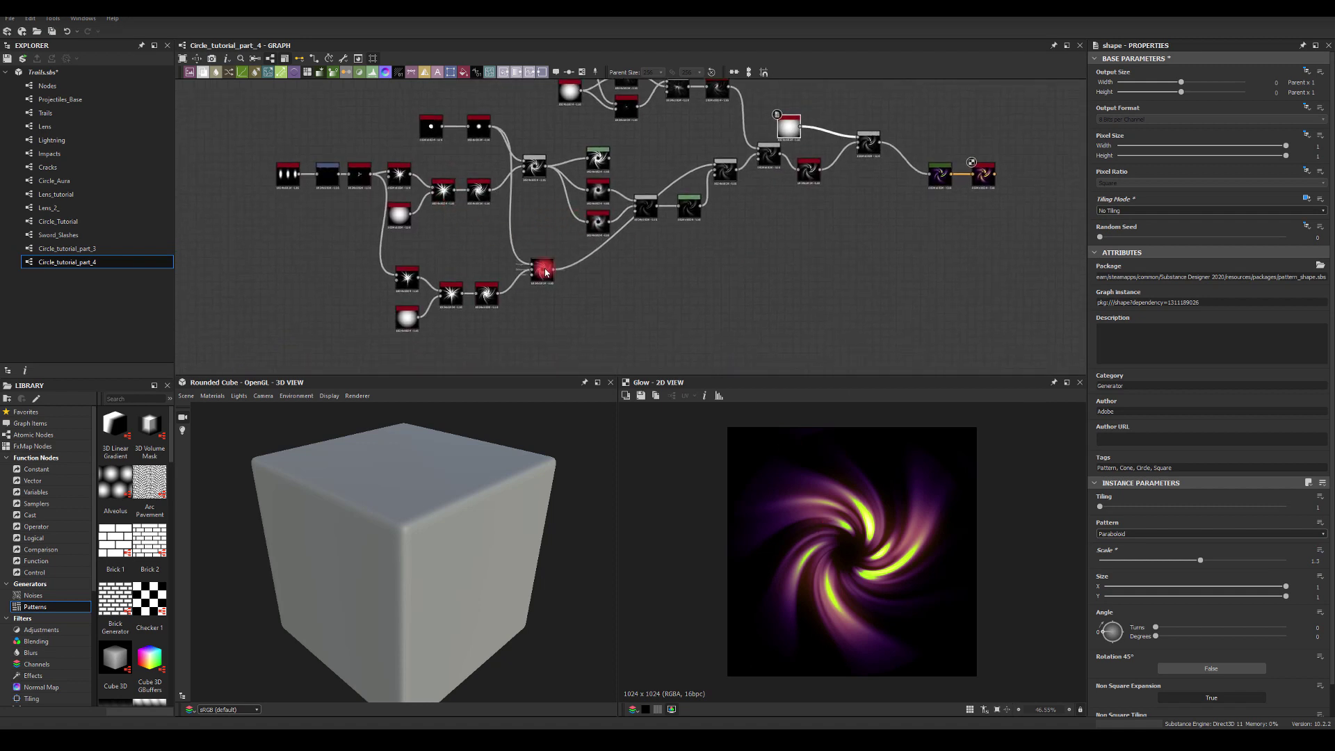
click(413, 276)
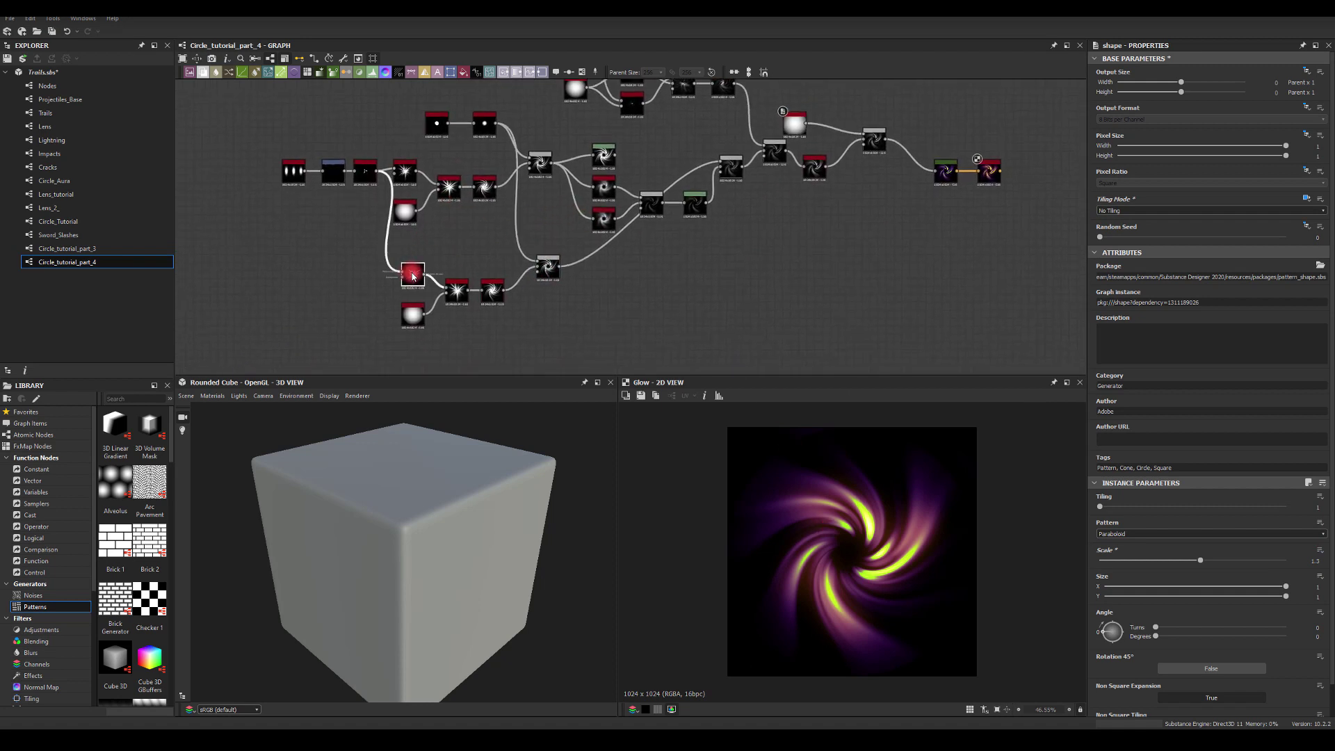
click(730, 168)
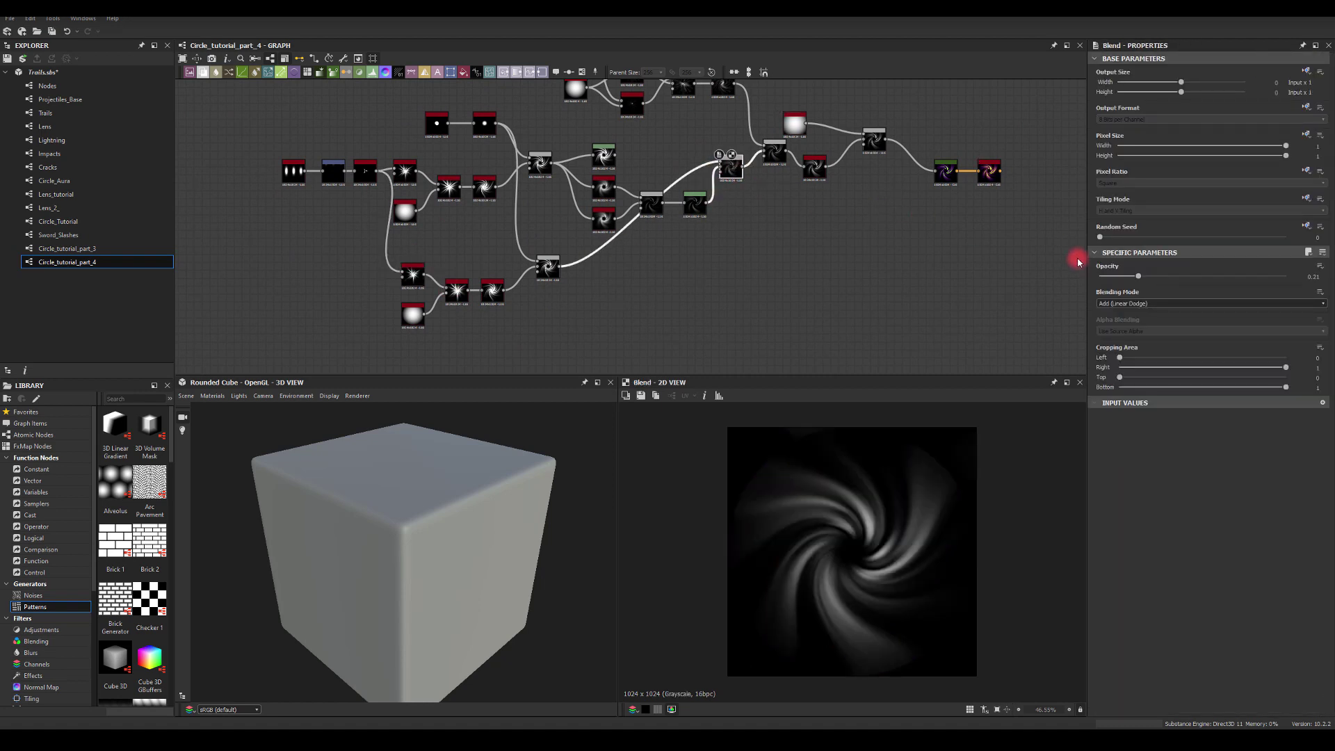
click(974, 174)
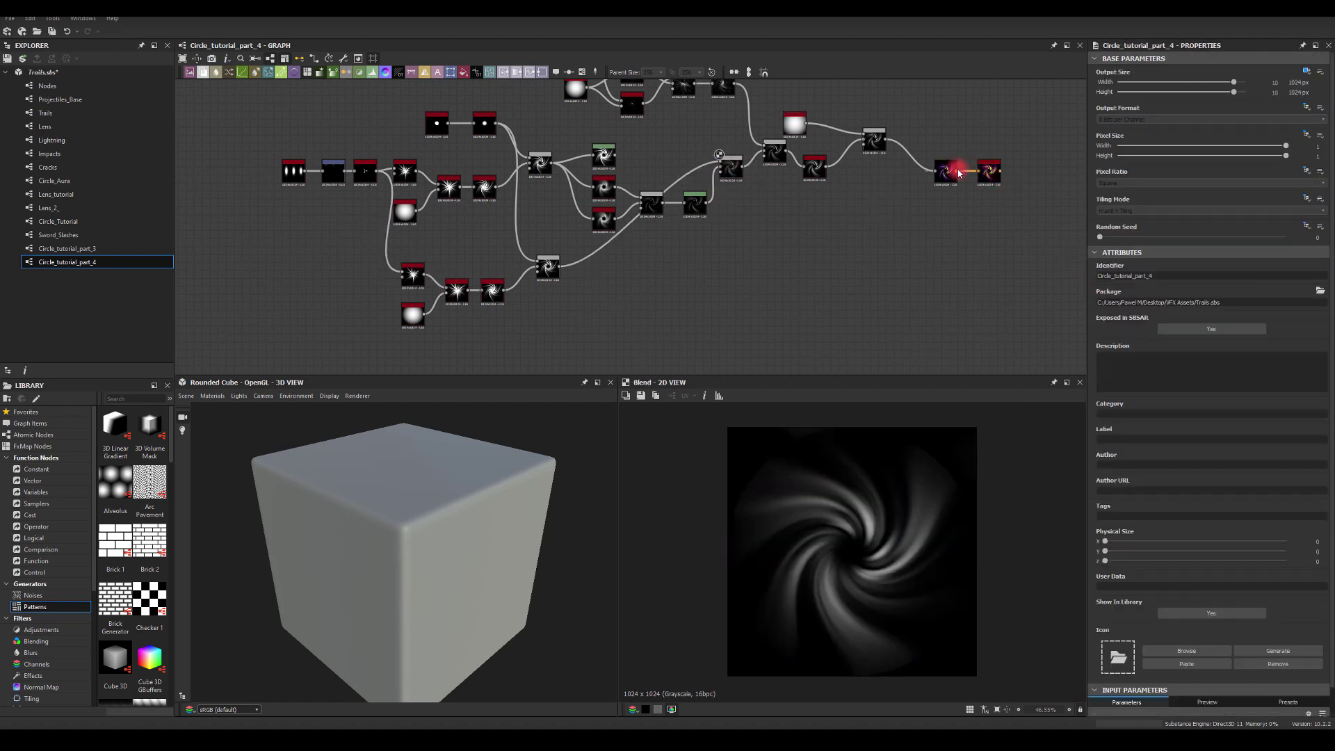
click(733, 164)
double_click(989, 170)
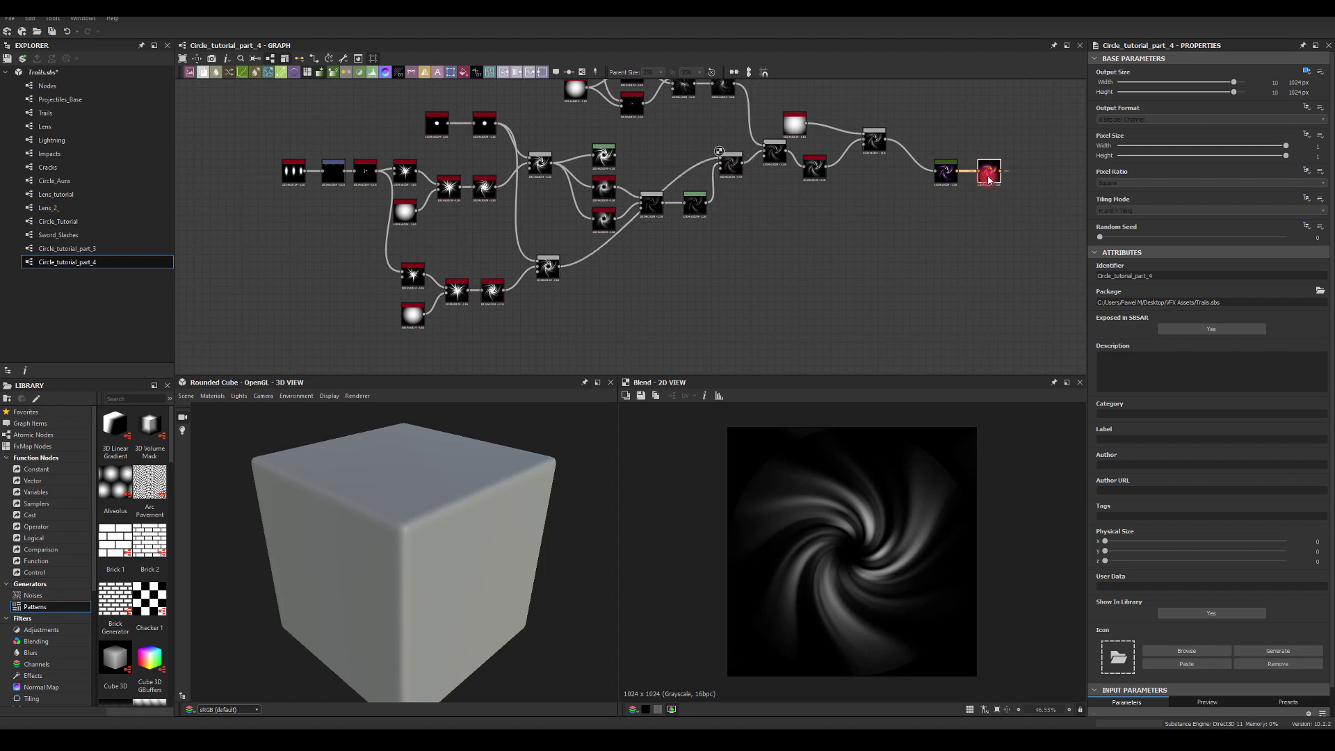
click(731, 166)
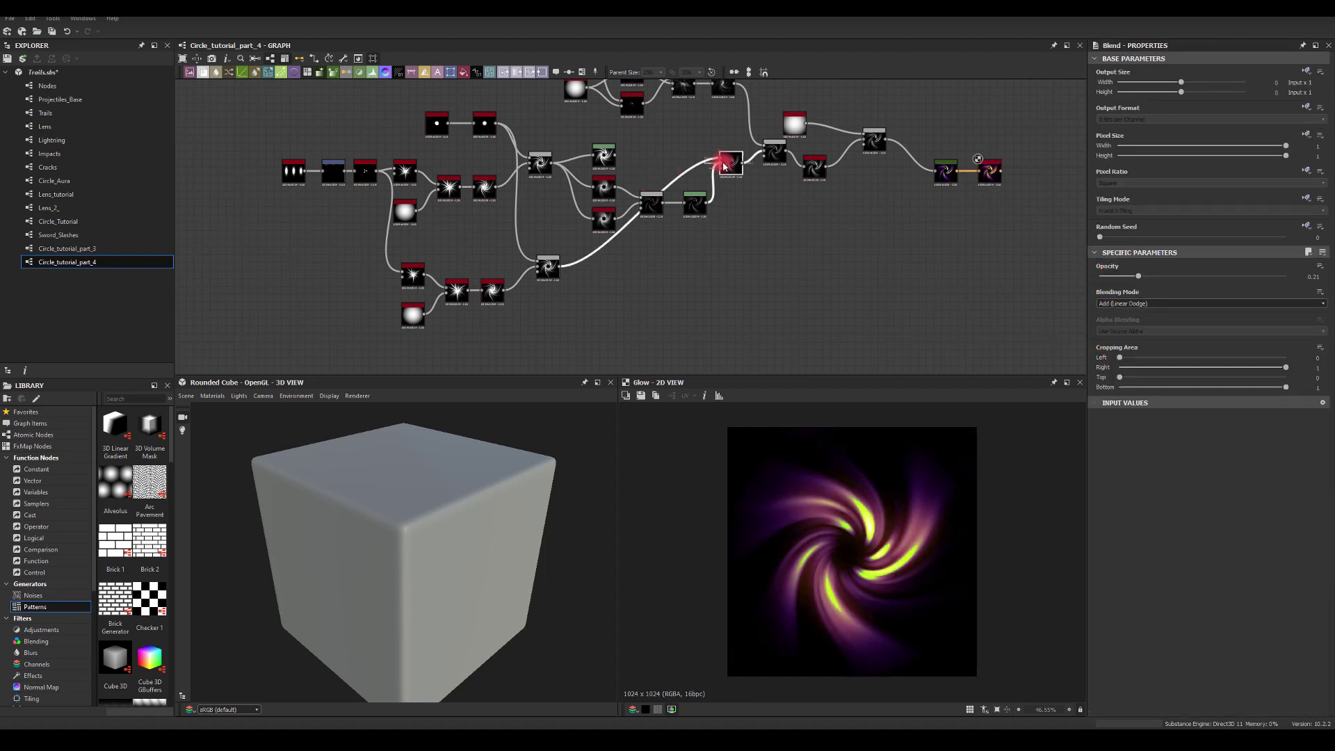
scroll(723, 165, up, 5)
drag(1143, 279, 1326, 267)
- Set the duplicated Splatter Circular's Size Y to 0.06 for thinner rays
middle_drag(765, 201, 834, 84)
scroll(695, 139, down, 3)
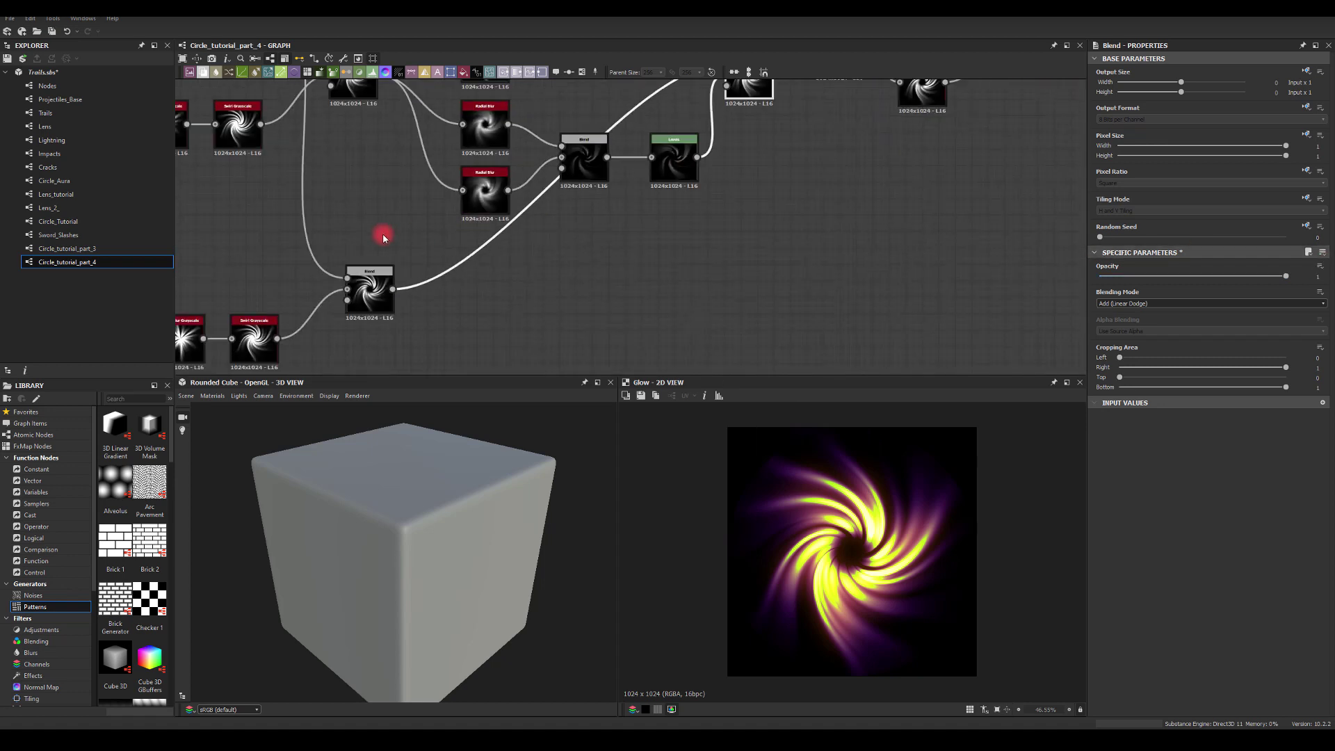
middle_drag(384, 238, 555, 144)
click(257, 215)
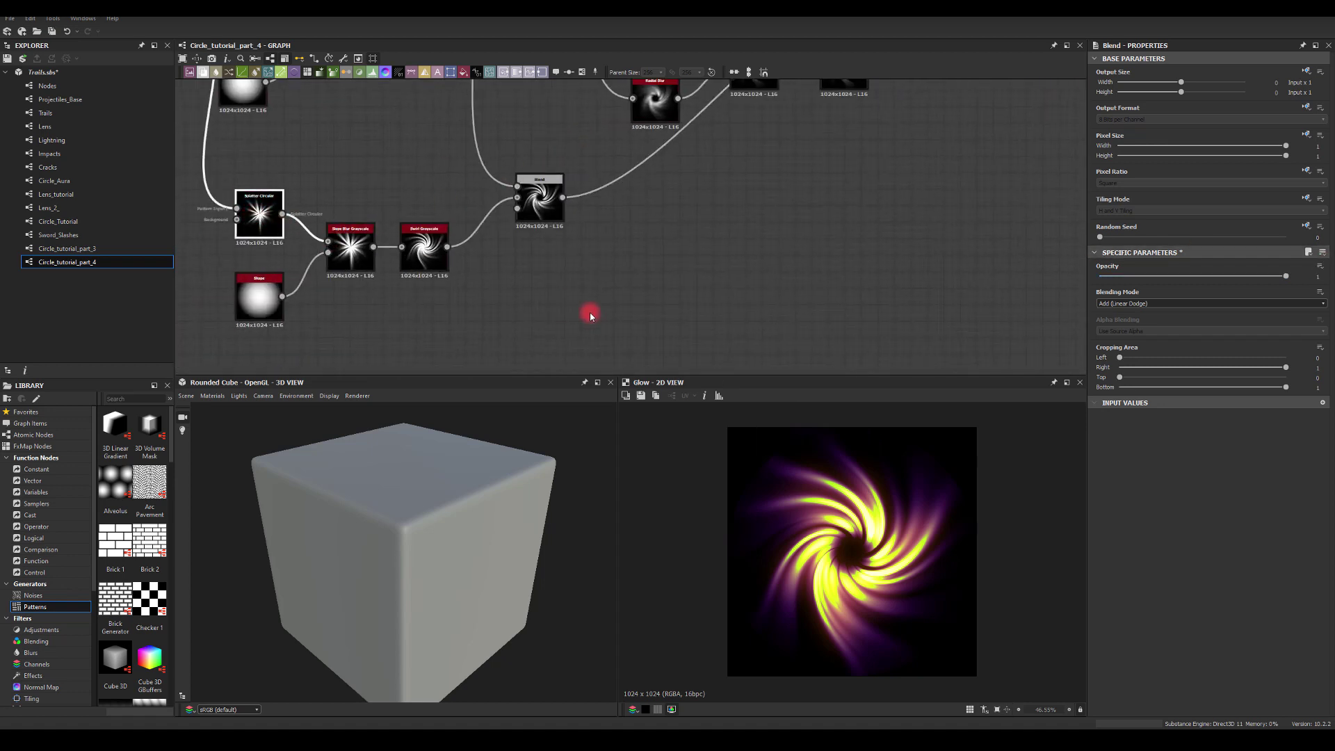
scroll(1154, 550, down, 3)
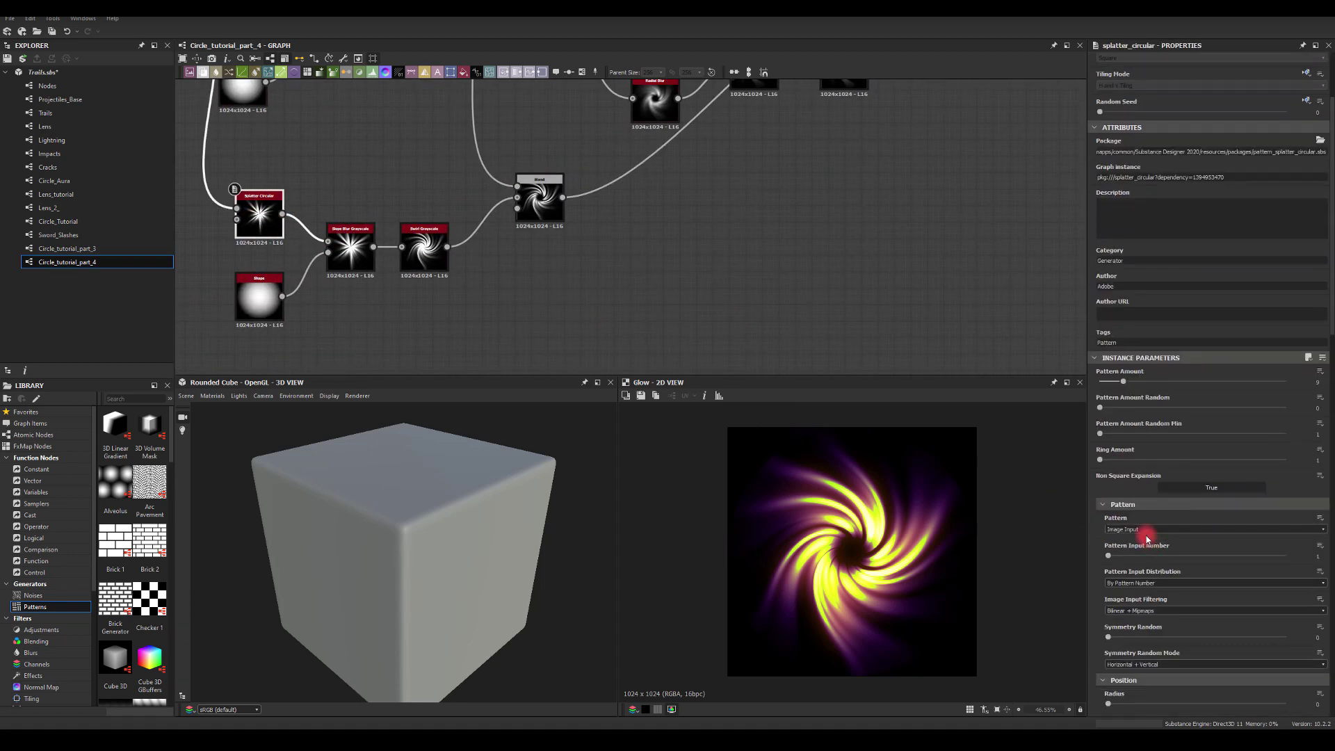
scroll(1126, 459, down, 10)
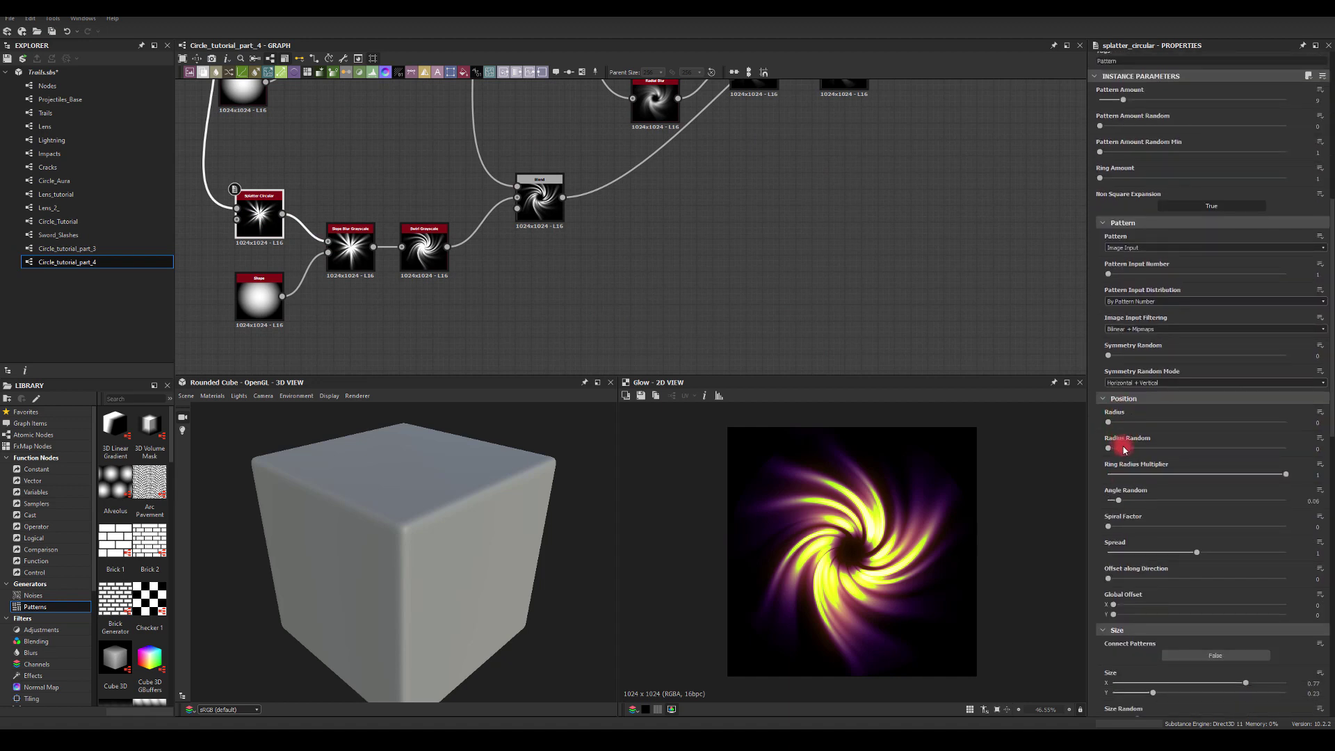
drag(1152, 540, 1124, 538)
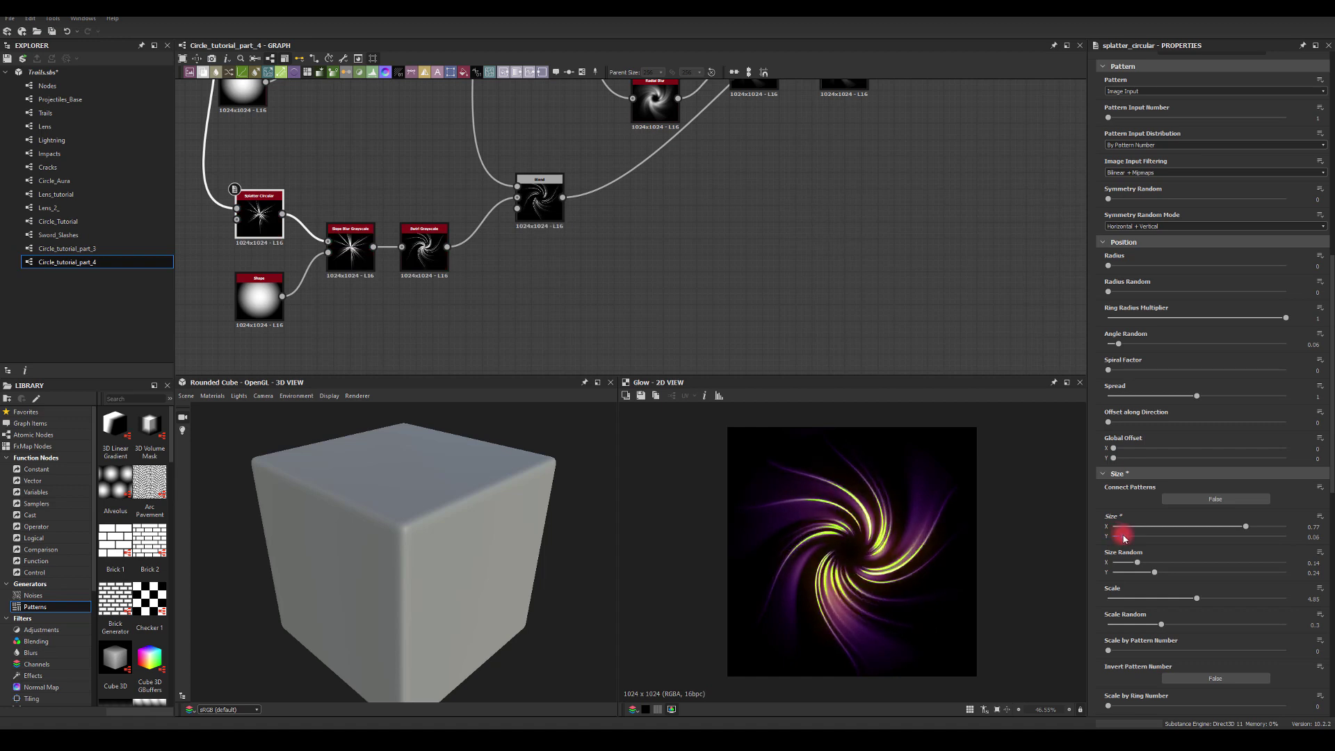
- Set the duplicated Splatter Circular's Pattern Amount to 6
scroll(1121, 489, up, 5)
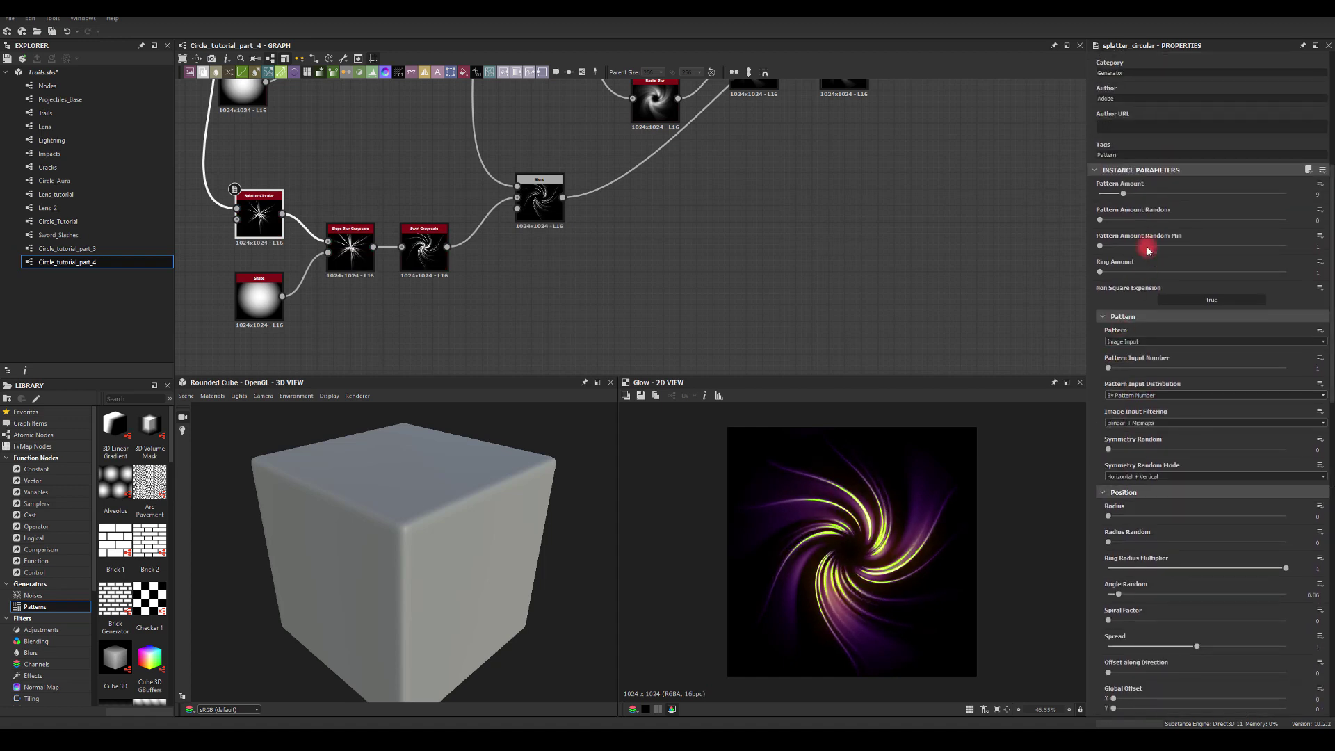
drag(1123, 194, 1111, 194)
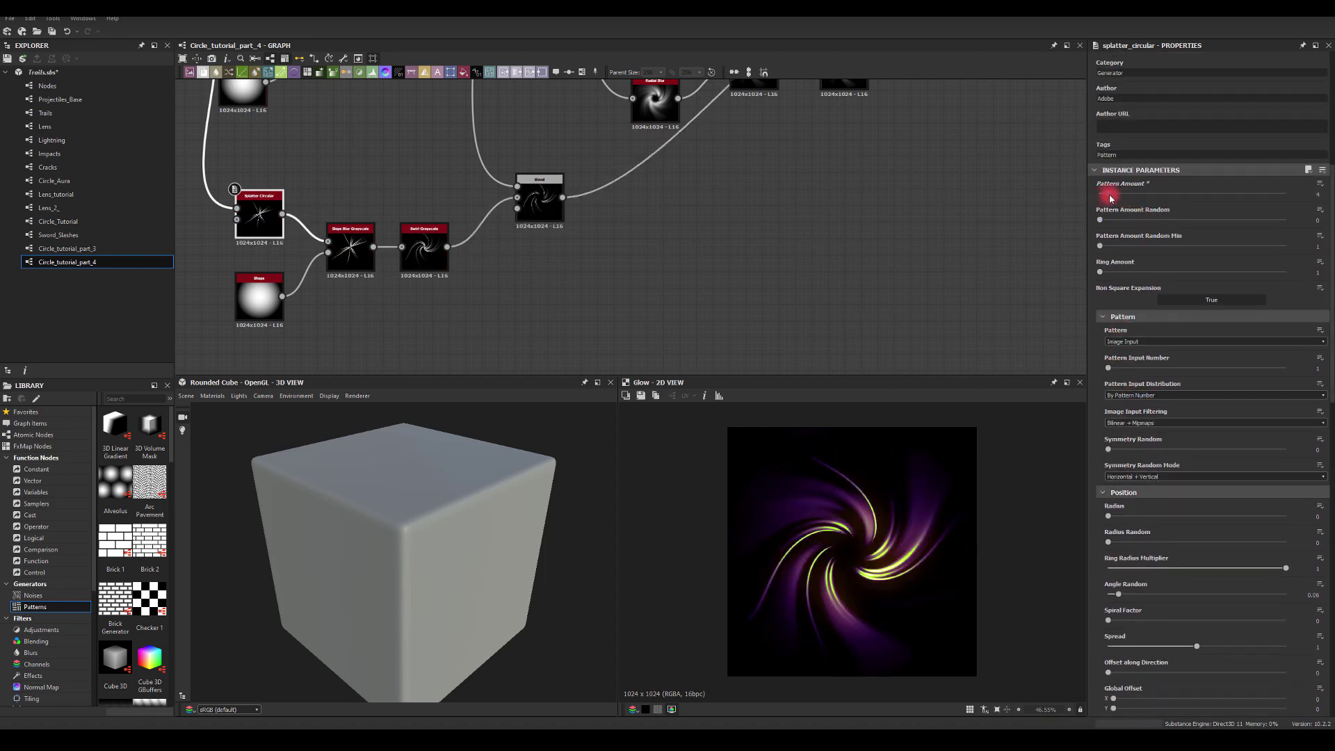
text(6)
key(Return)
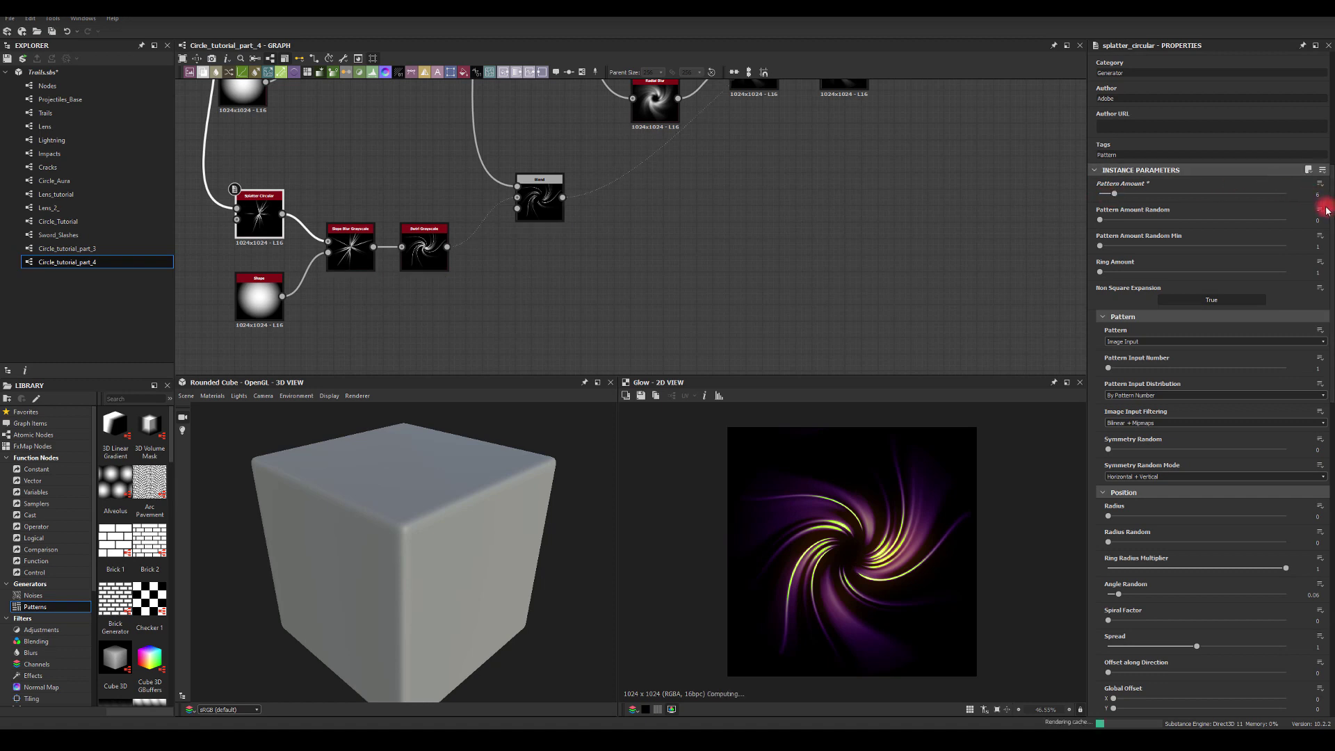
- Examine the Add (Linear Dodge) Blend that combines the ray layers and the parameters of the final Glow node
middle_drag(620, 274, 611, 410)
scroll(742, 262, down, 3)
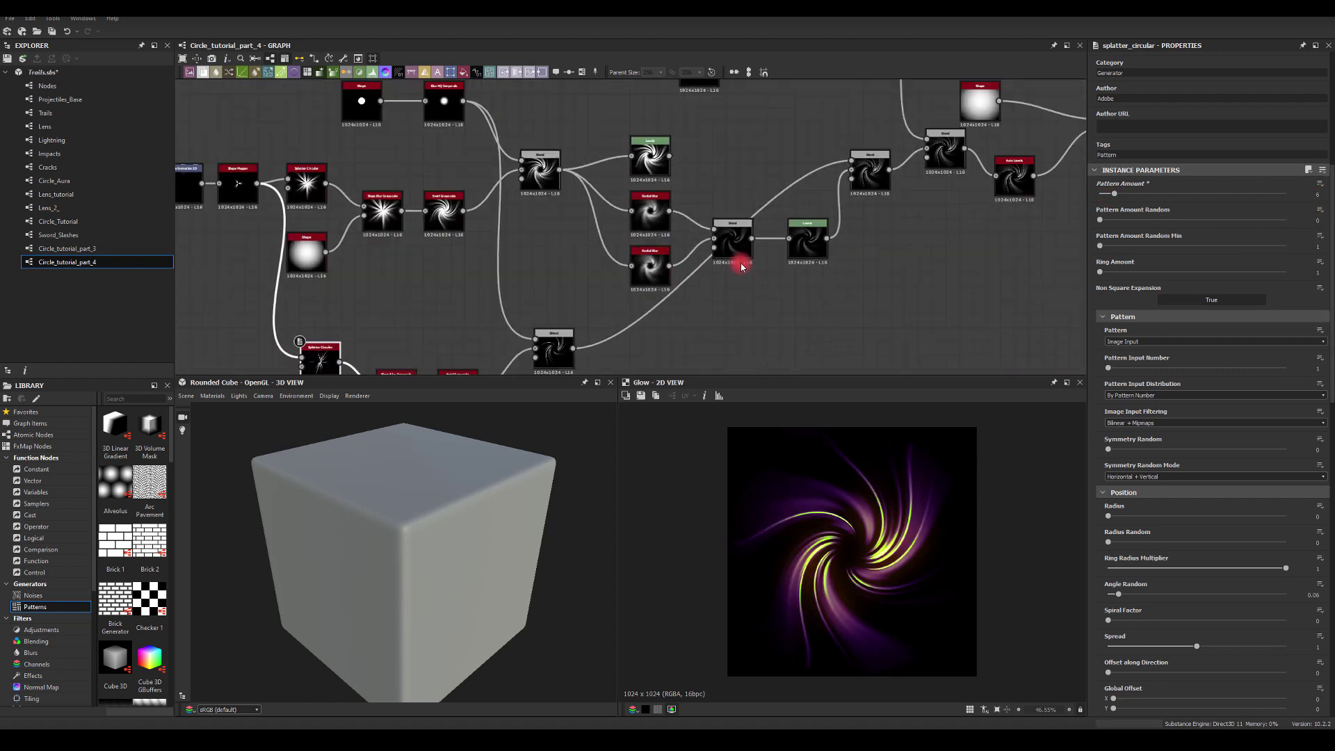
scroll(776, 200, up, 3)
click(777, 206)
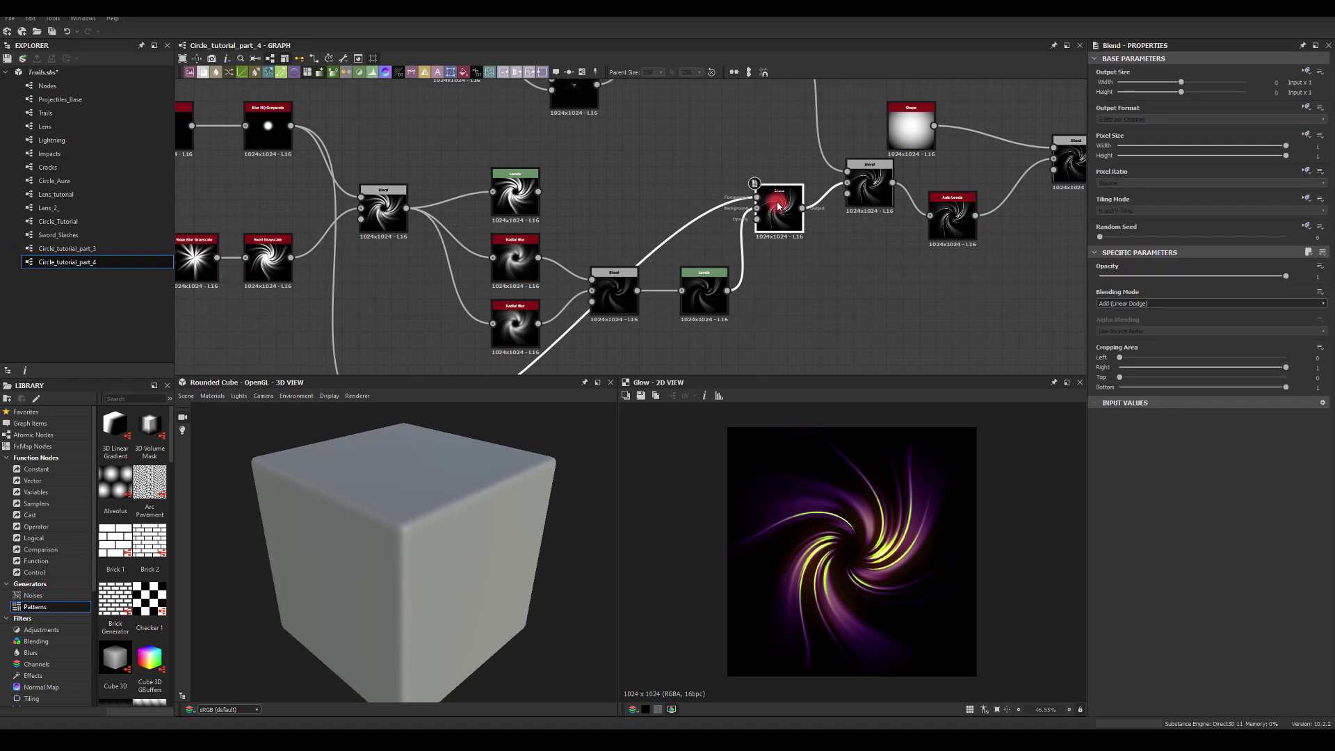
middle_drag(841, 240, 612, 275)
middle_drag(973, 282, 873, 291)
click(979, 269)
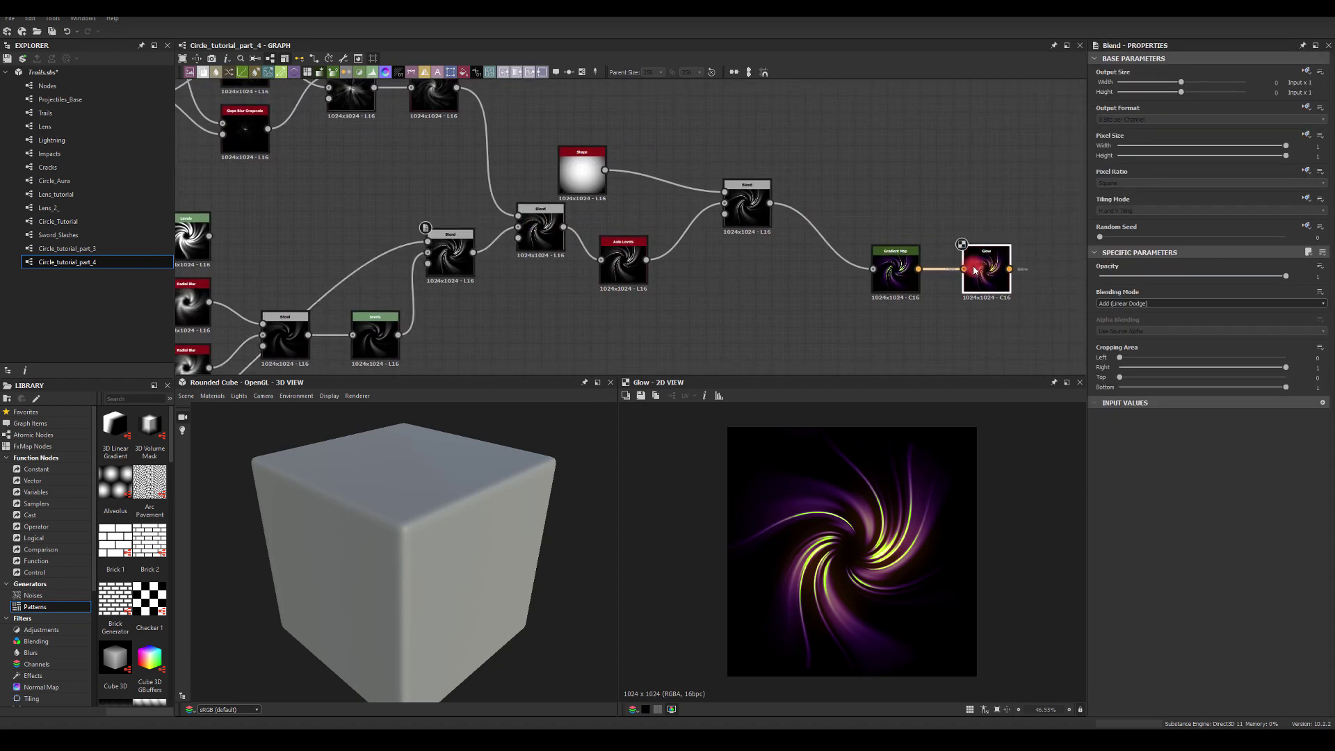
drag(473, 252, 421, 178)
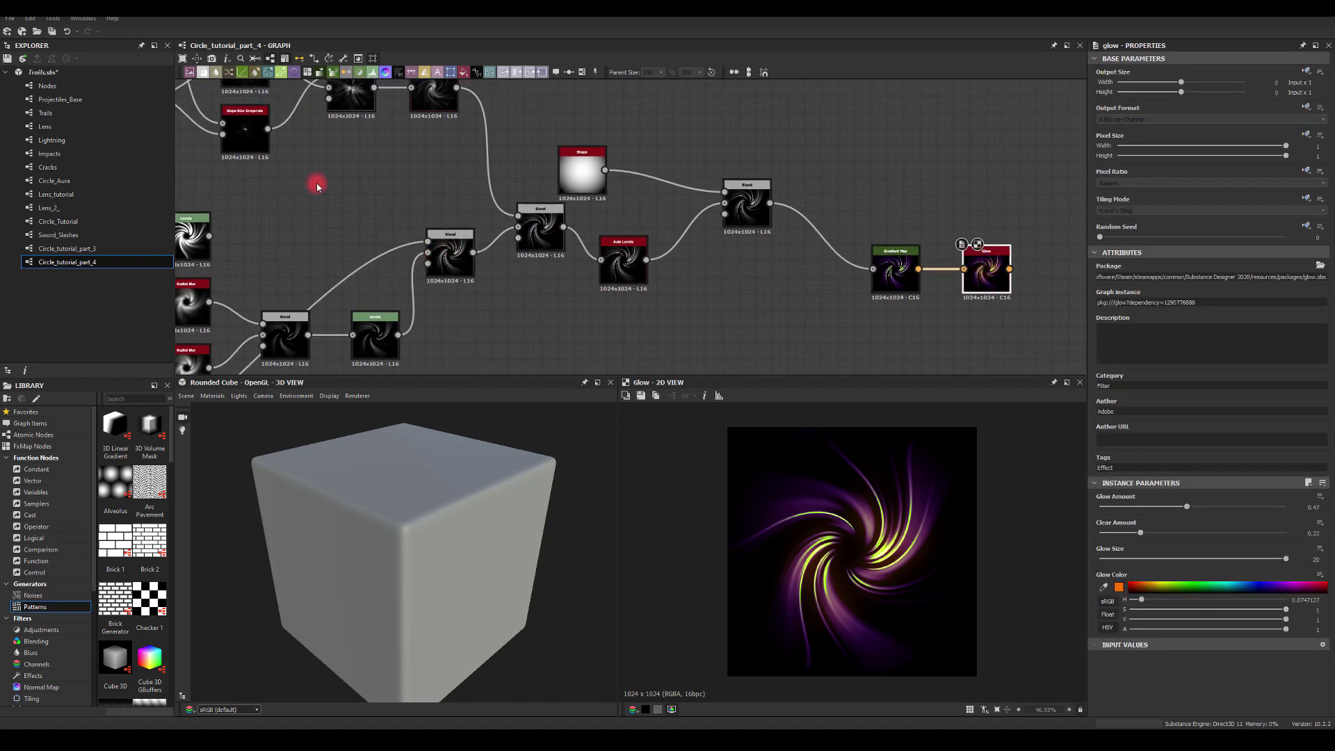
- Add a Blend node to the graph near the swirled rays' Levels and Radial Blur nodes
middle_drag(316, 184, 473, 172)
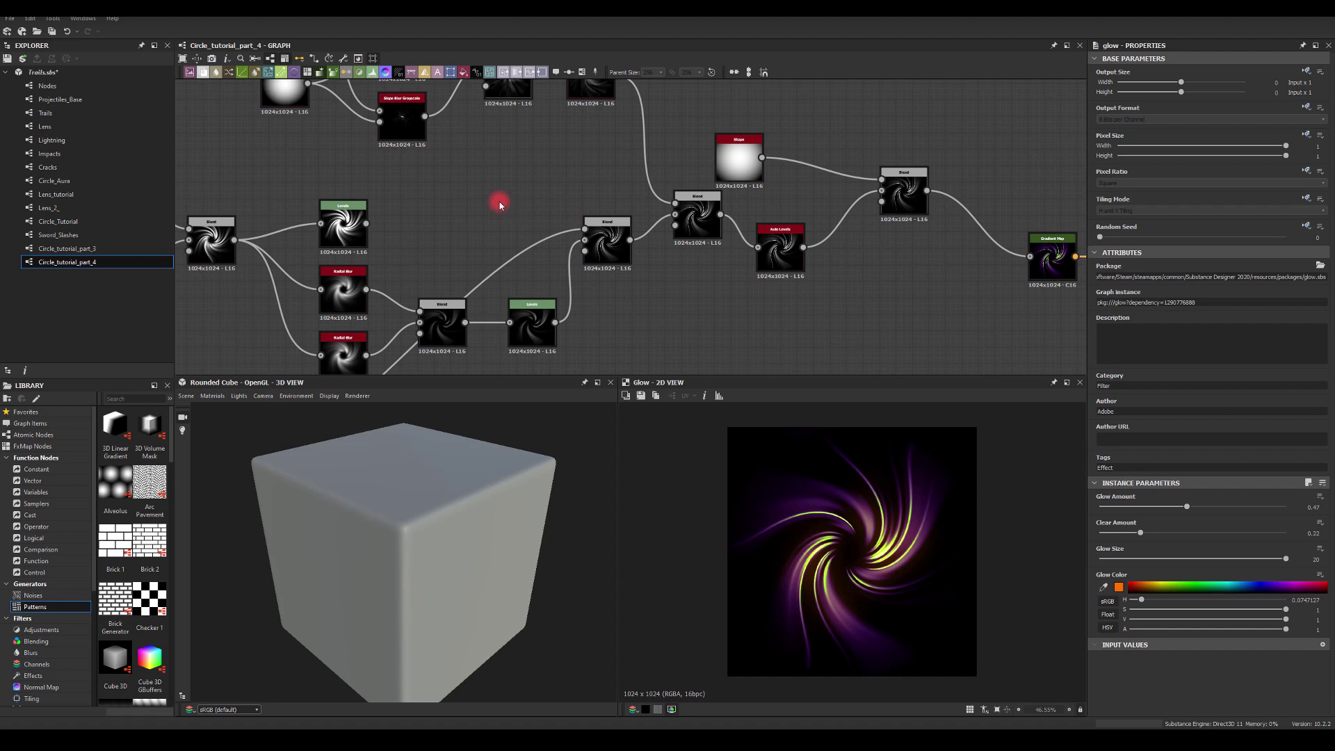
key(space)
text(bl)
click(531, 224)
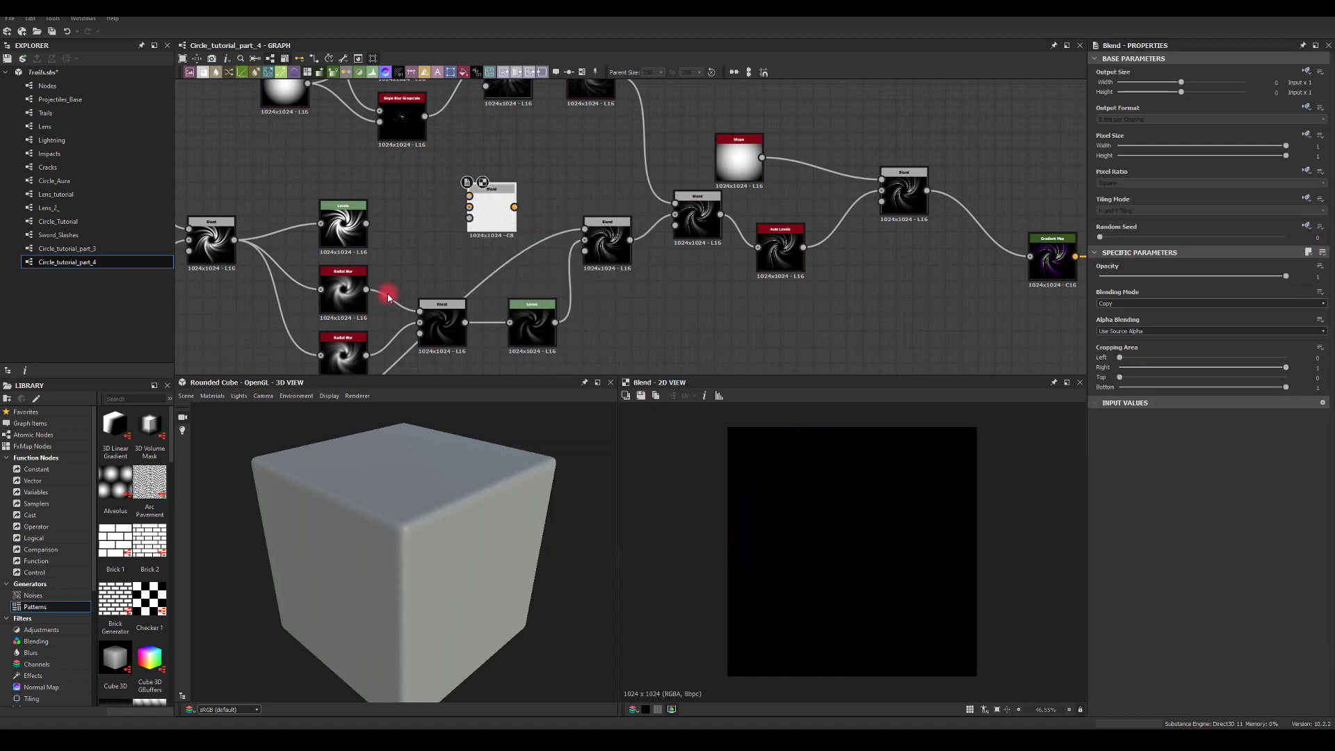
middle_drag(388, 298, 414, 171)
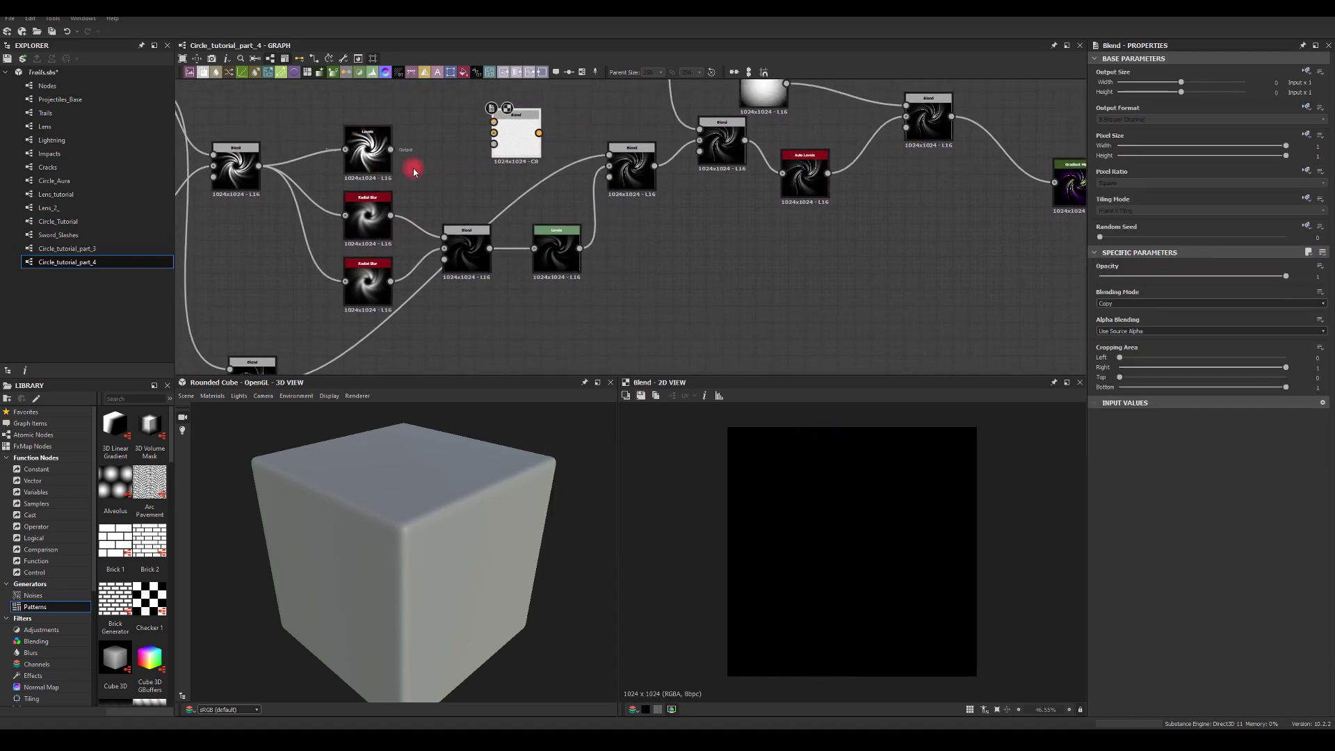
- Insert the new Blend before the next Blend, with the upper Levels as foreground and the combined ray Blend as background
drag(653, 169, 645, 184)
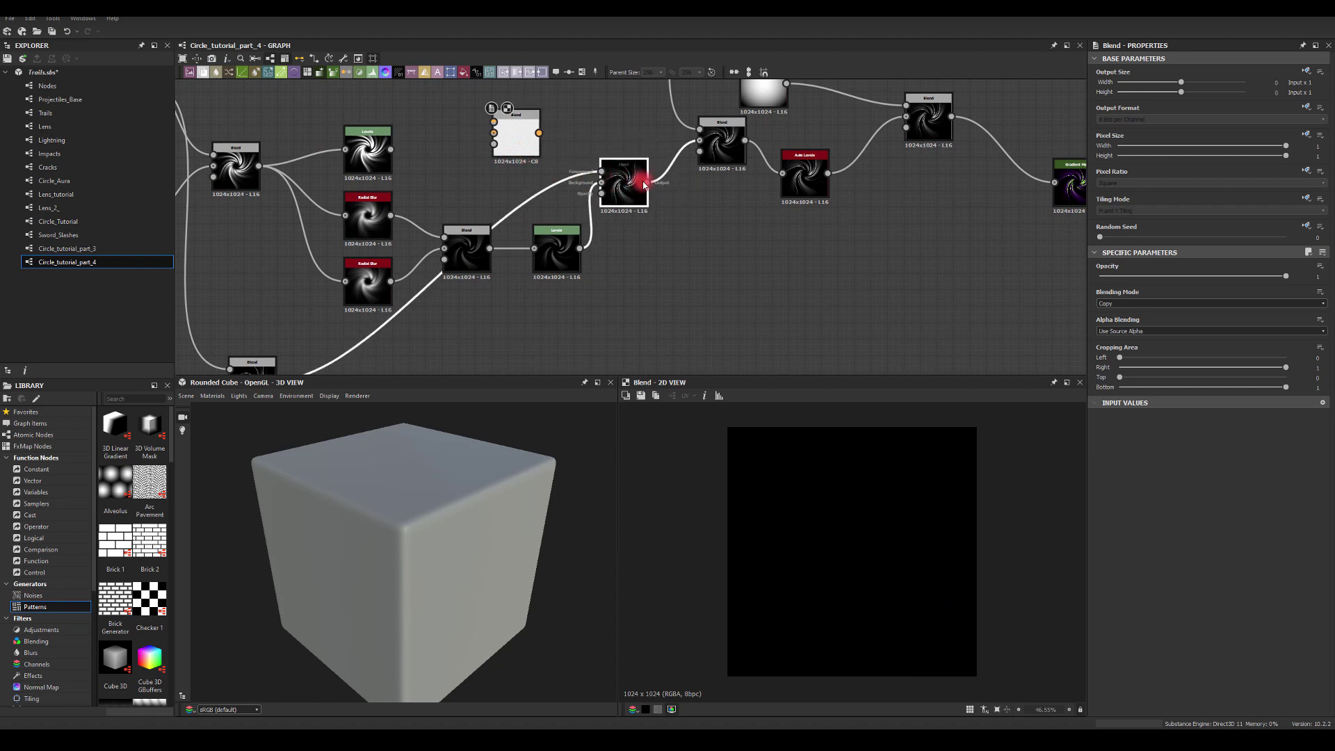
scroll(737, 230, down, 3)
drag(983, 171, 686, 199)
drag(457, 215, 503, 198)
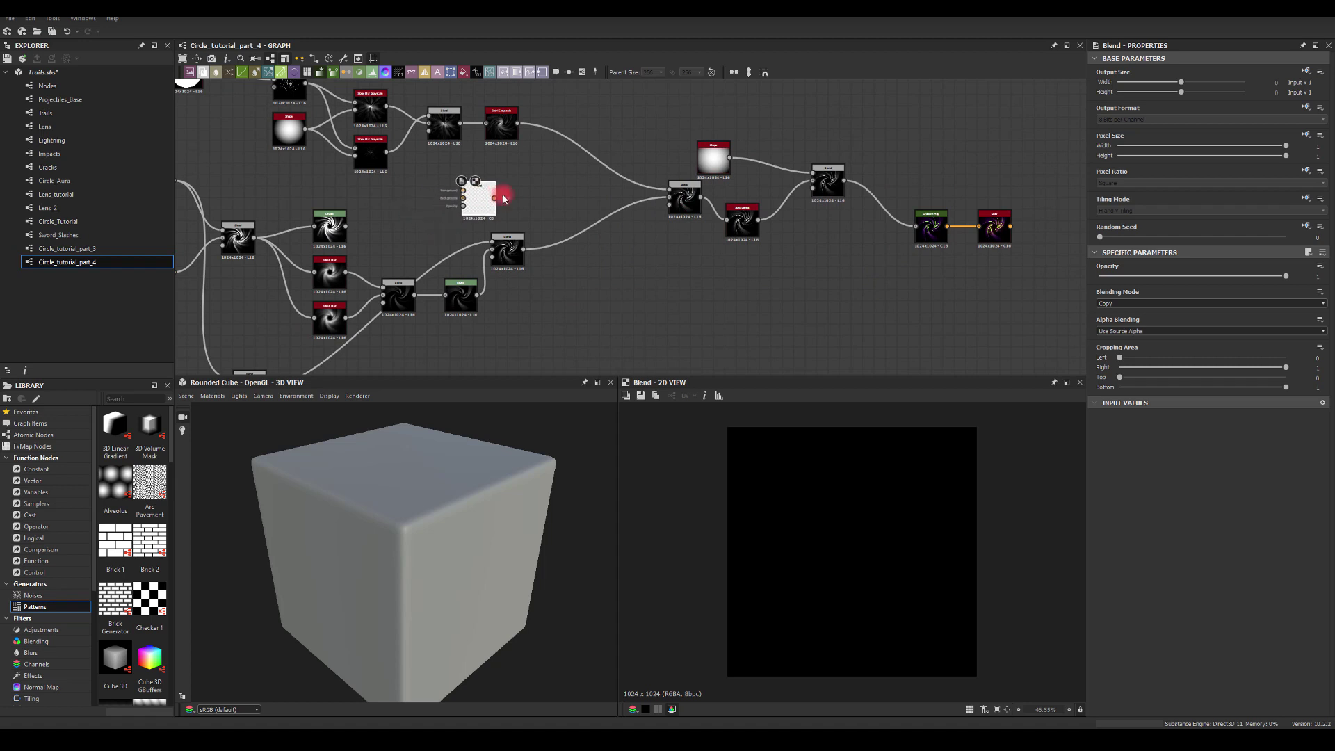
drag(346, 226, 562, 202)
drag(523, 248, 571, 215)
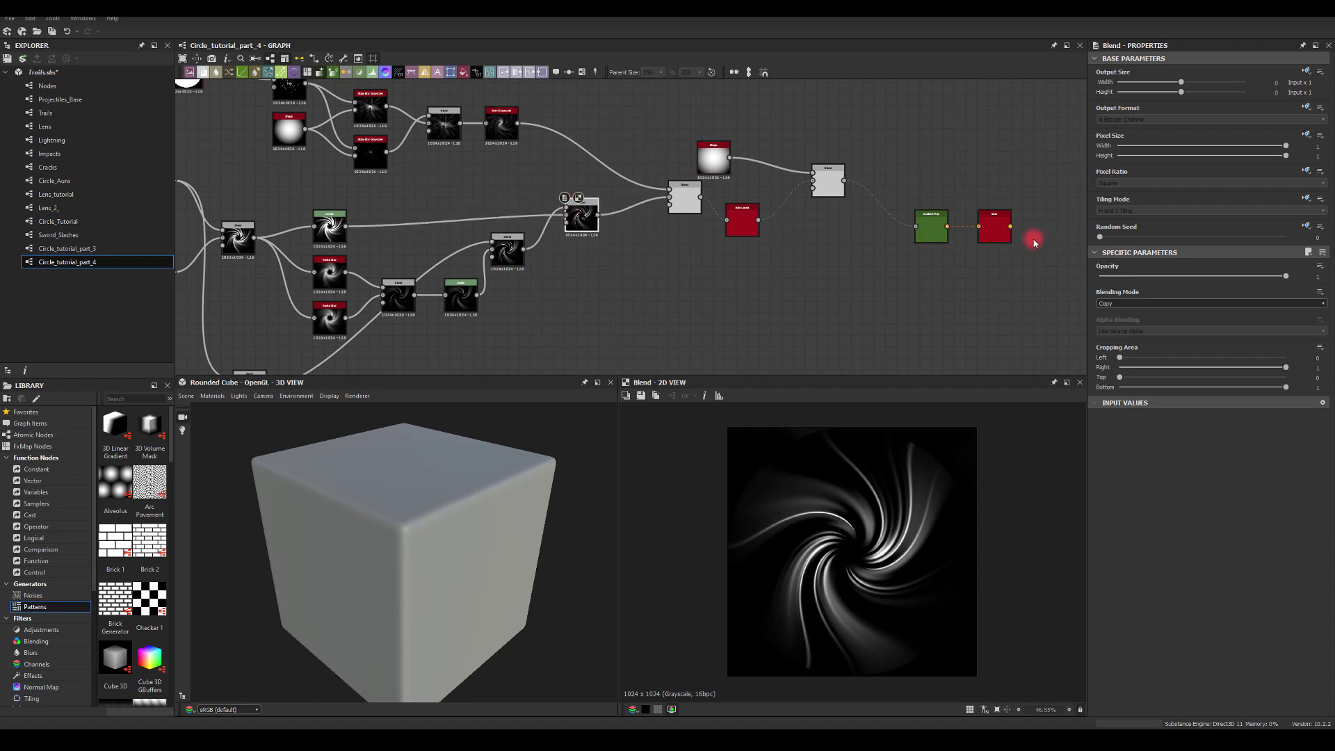
- Preview the Glow output and set the new Blend's mode to Add (Linear Dodge)
double_click(994, 226)
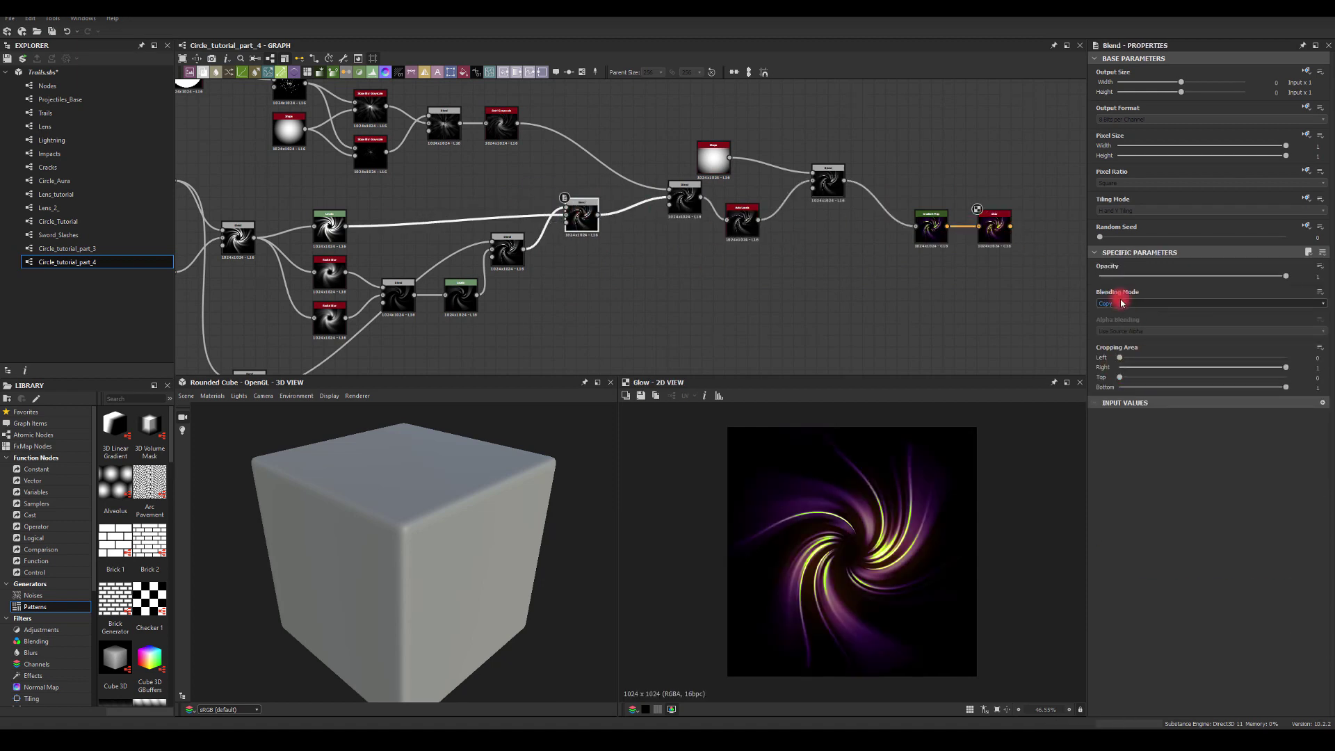
click(1121, 303)
click(1111, 320)
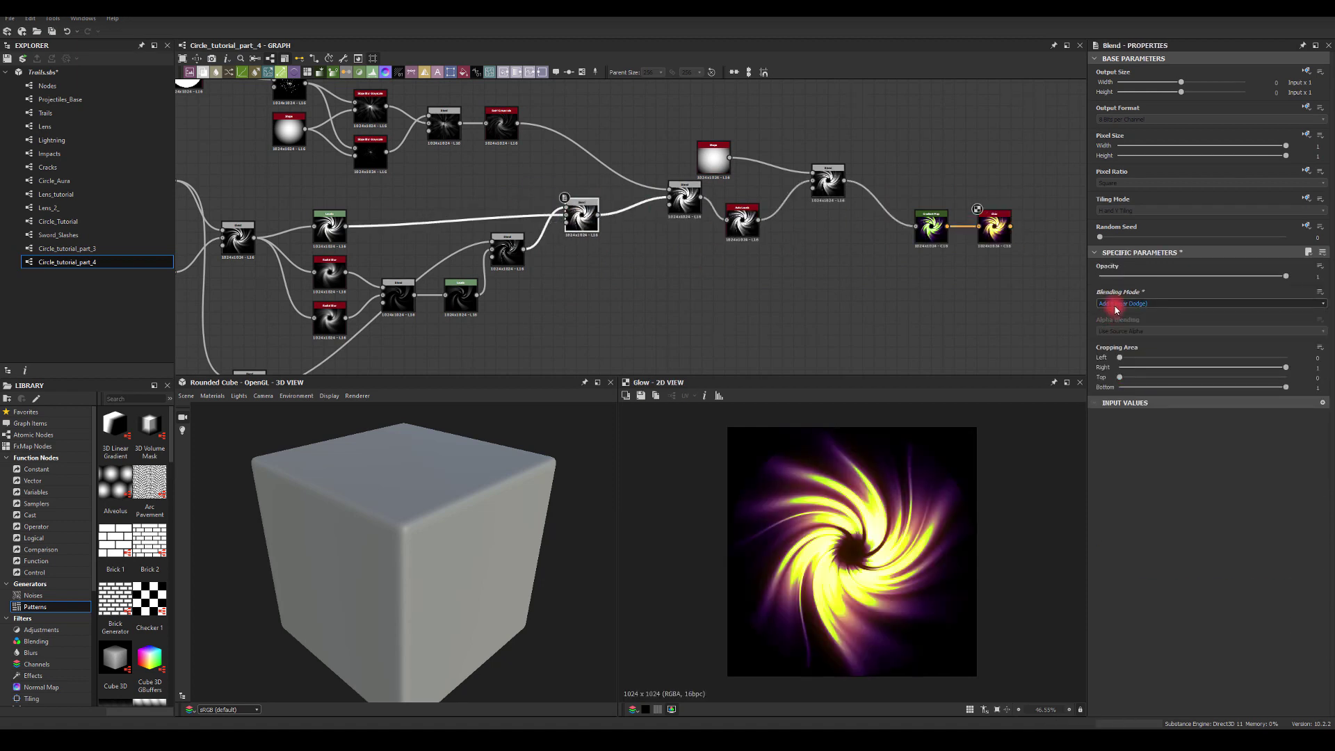
- Try Multiply and other blending modes on the new Blend, ending back on Add (Linear Dodge)
click(1115, 306)
click(1111, 334)
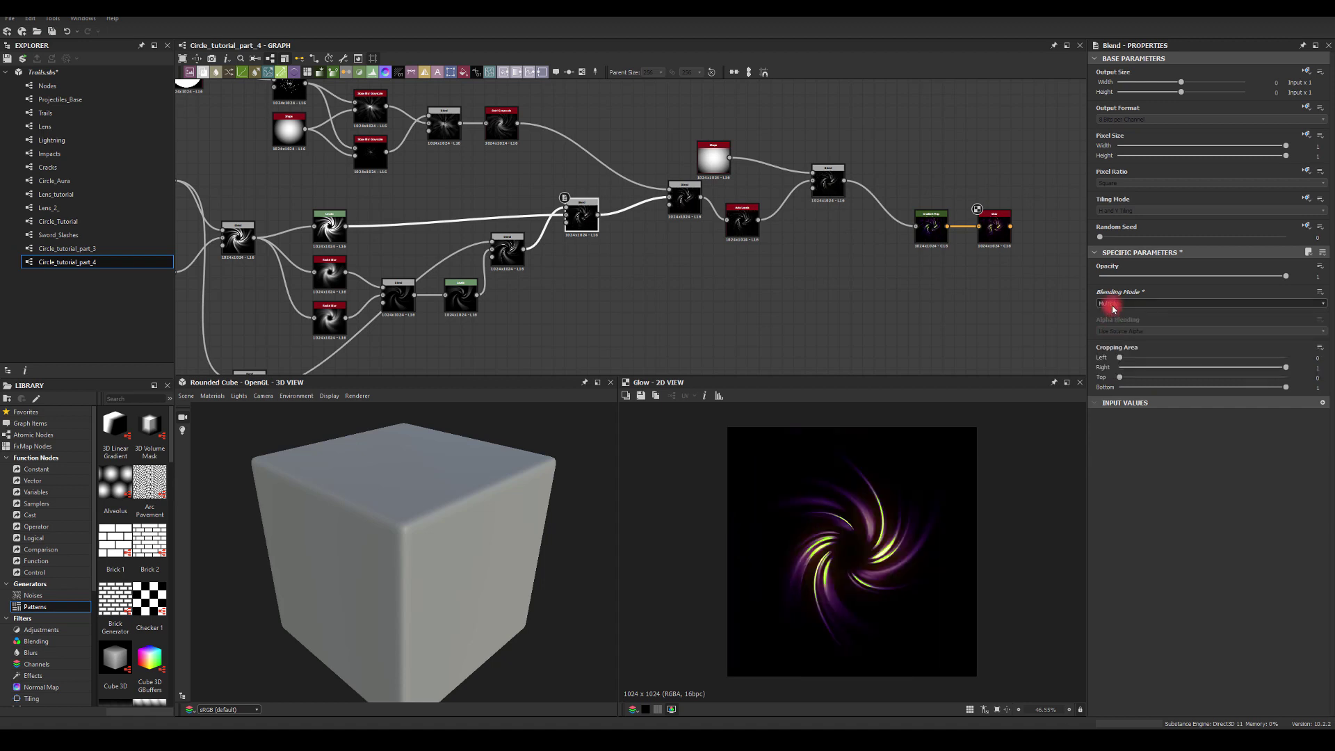
click(1112, 306)
click(1112, 364)
click(1110, 306)
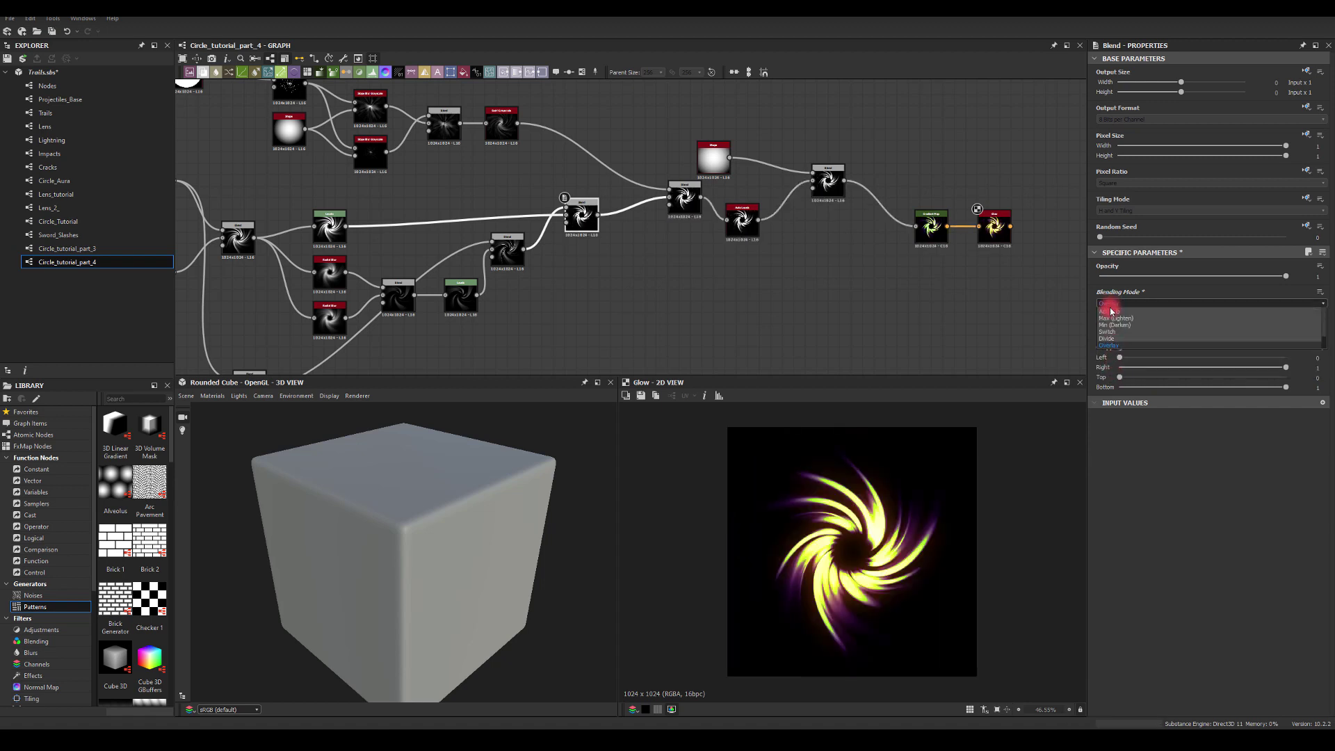
click(1111, 311)
- Set the new Blend's Opacity to 0.31 and move the node slightly clear of its neighbours
mouse_move(1181, 281)
mouse_down()
mouse_move(1100, 277)
mouse_move(1157, 276)
mouse_up()
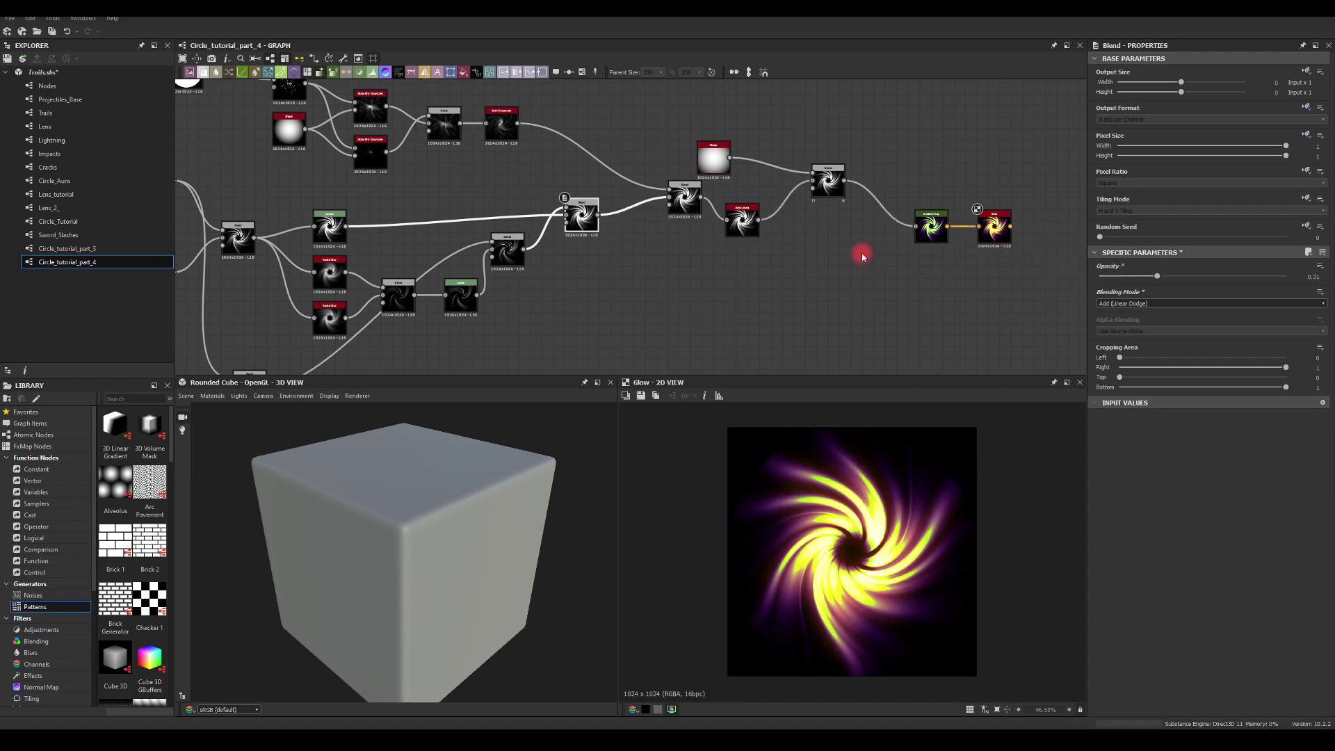
drag(585, 219, 616, 229)
click(994, 230)
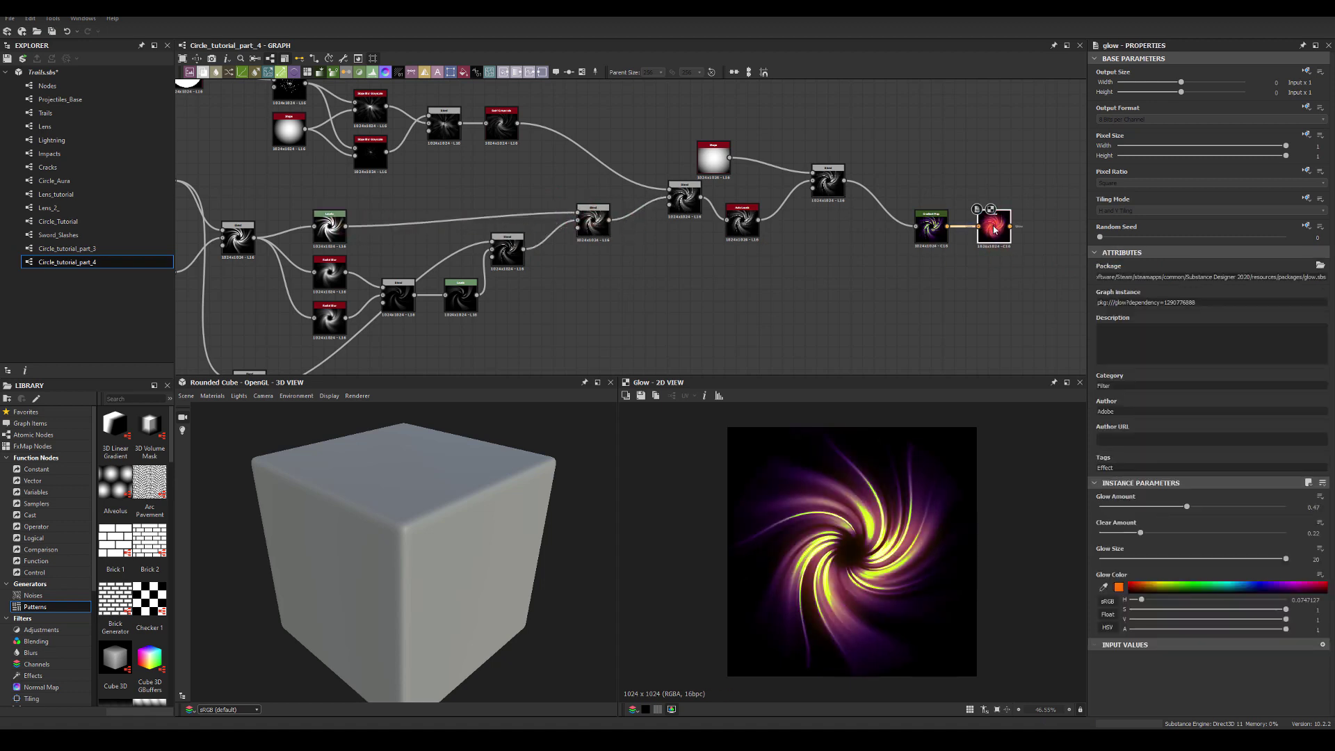
- Adjust the preceding ray-layer Blend, trying Subtract and settling on Add (Linear Dodge) with an Opacity of about 0.65
click(802, 270)
click(597, 223)
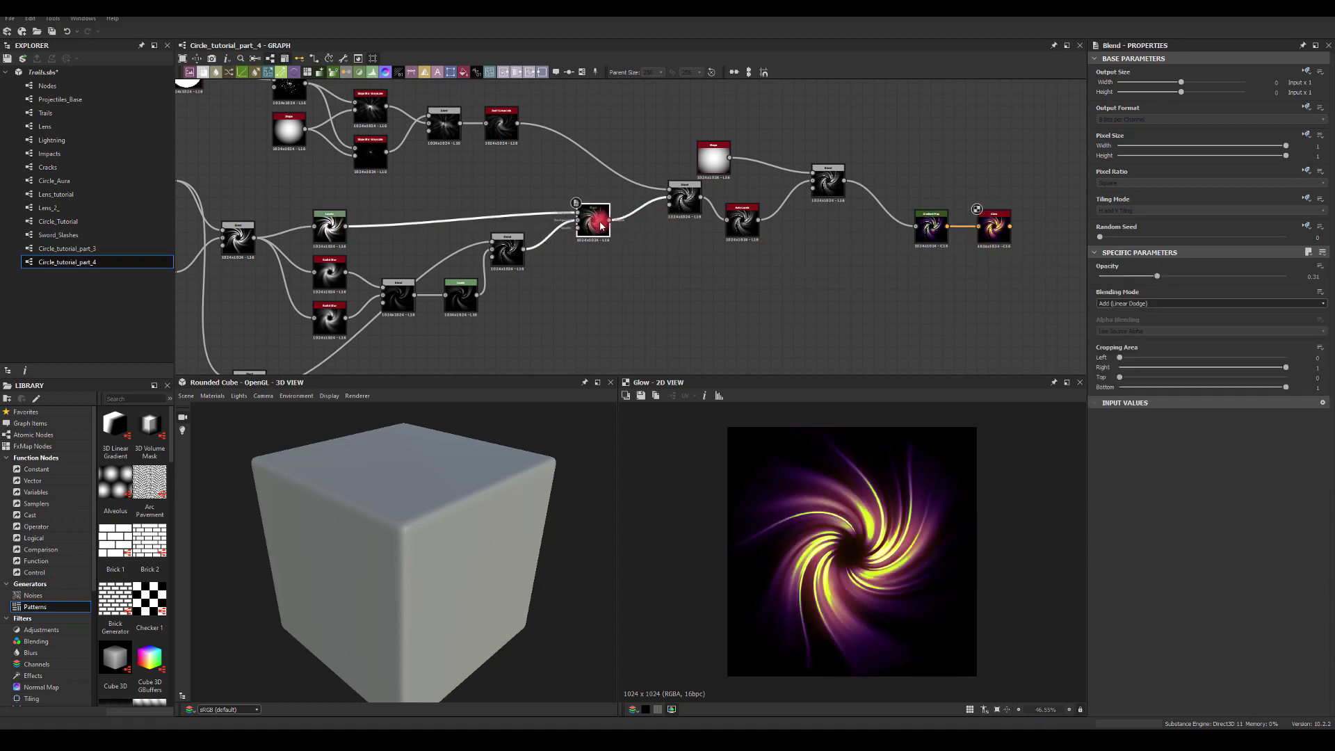
click(508, 254)
drag(1156, 276, 1179, 300)
click(1108, 303)
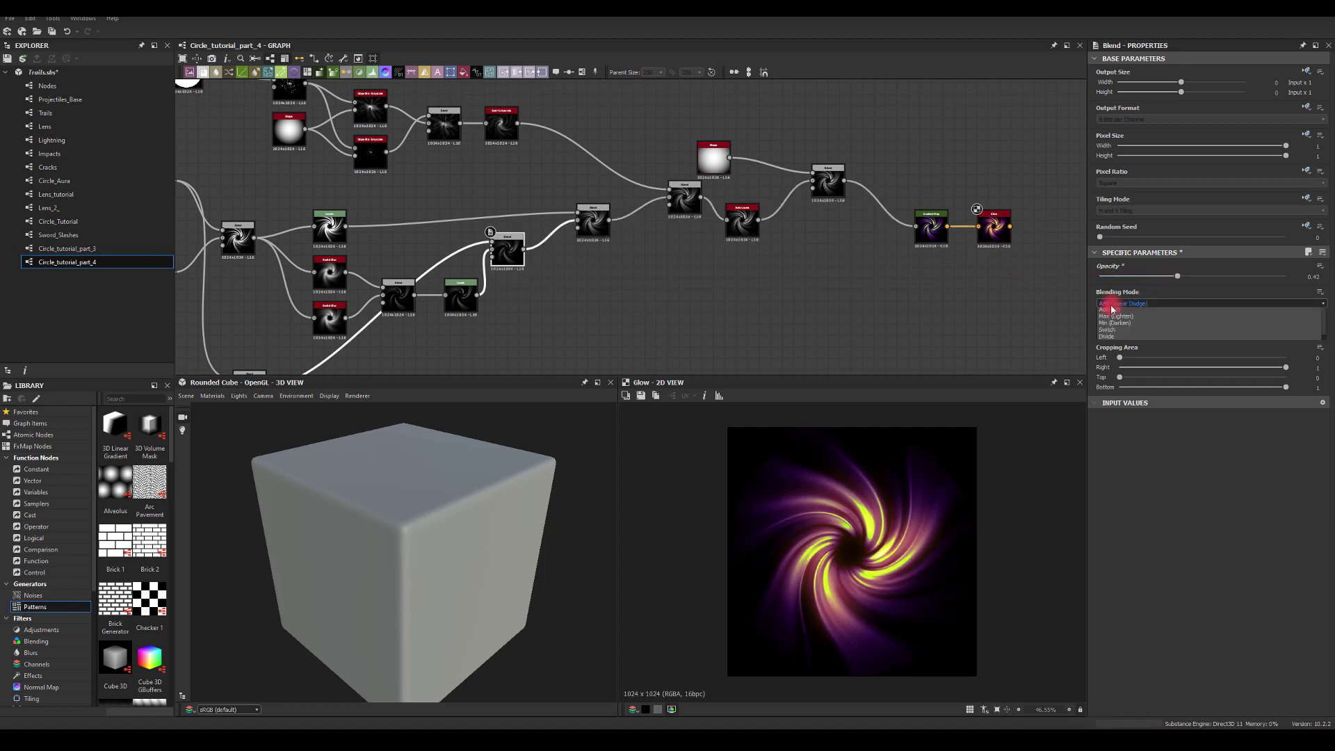
click(1110, 325)
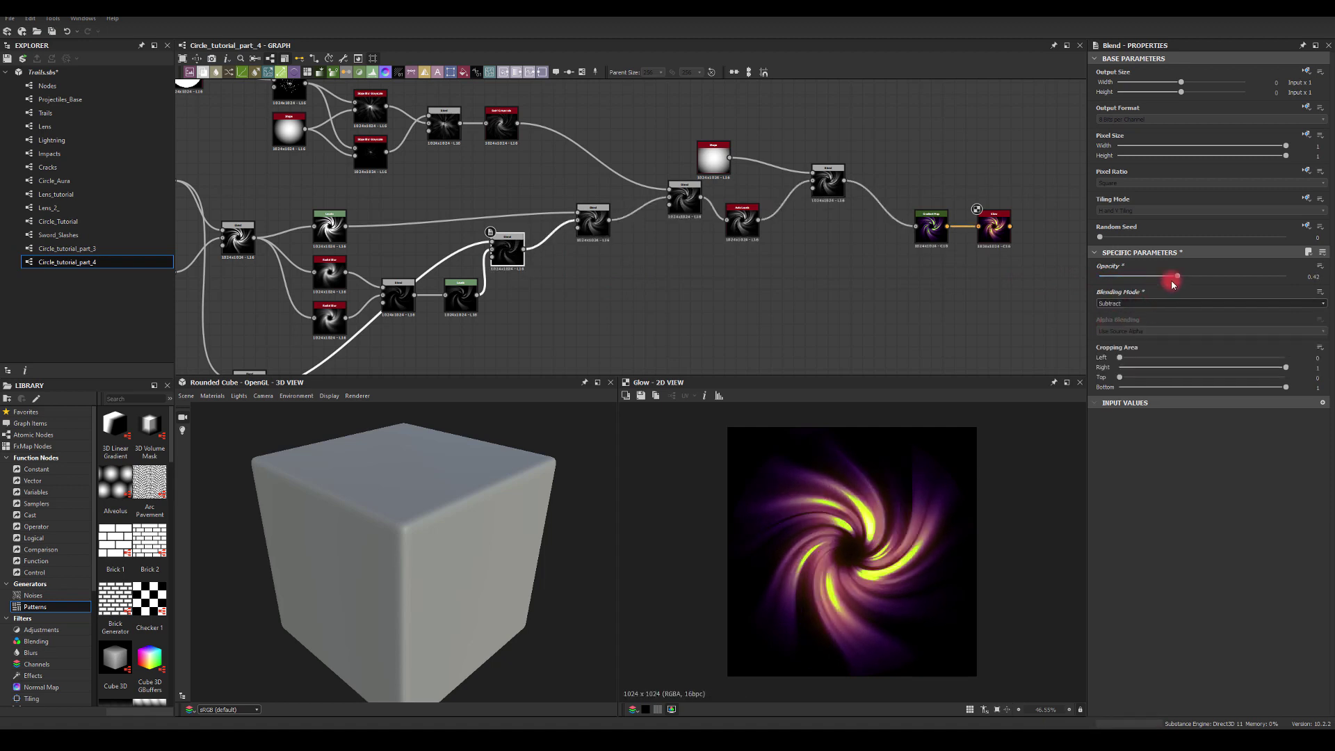
drag(1179, 280, 1314, 286)
mouse_move(1236, 288)
mouse_down()
mouse_move(1154, 280)
mouse_move(1255, 280)
mouse_move(1168, 283)
mouse_move(1221, 284)
mouse_up()
click(1127, 304)
click(1119, 320)
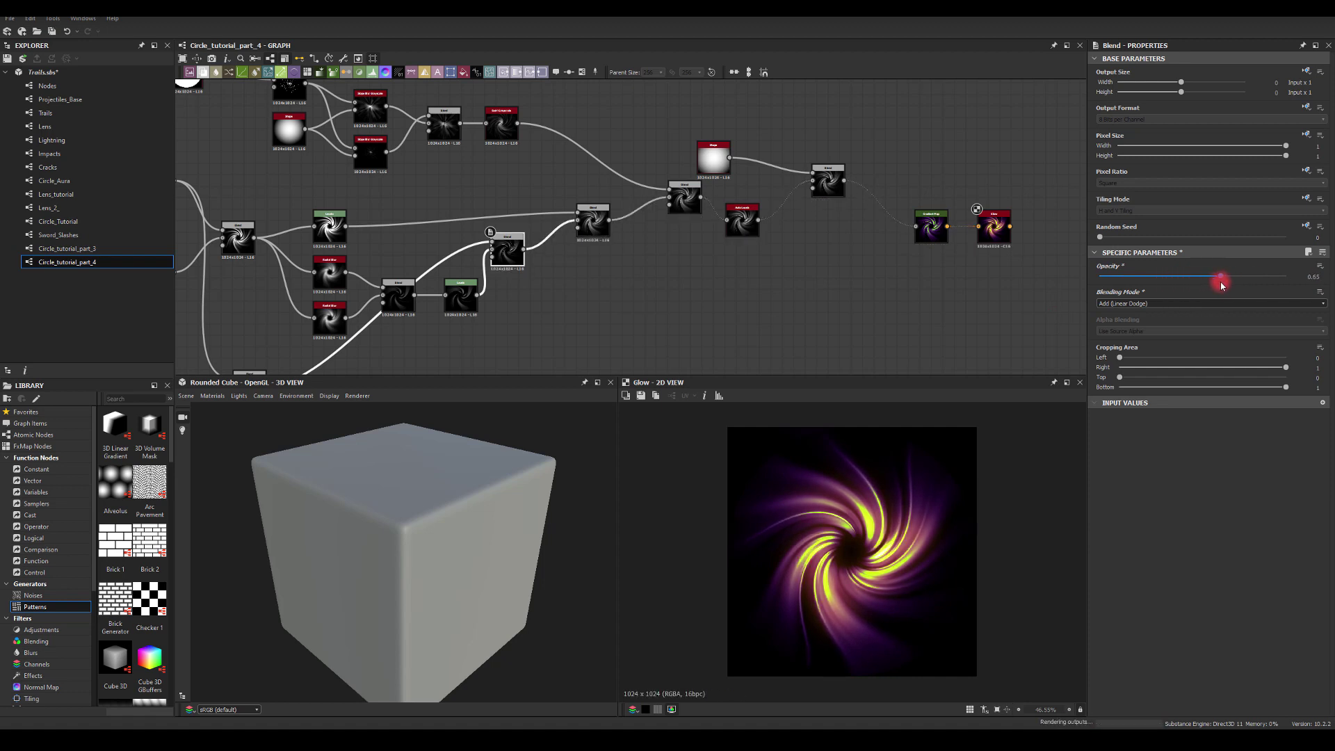
click(798, 282)
- Adjust the Angle of the two Radial Blur Grayscale nodes, with the lower one at -0.08
middle_drag(837, 274, 783, 240)
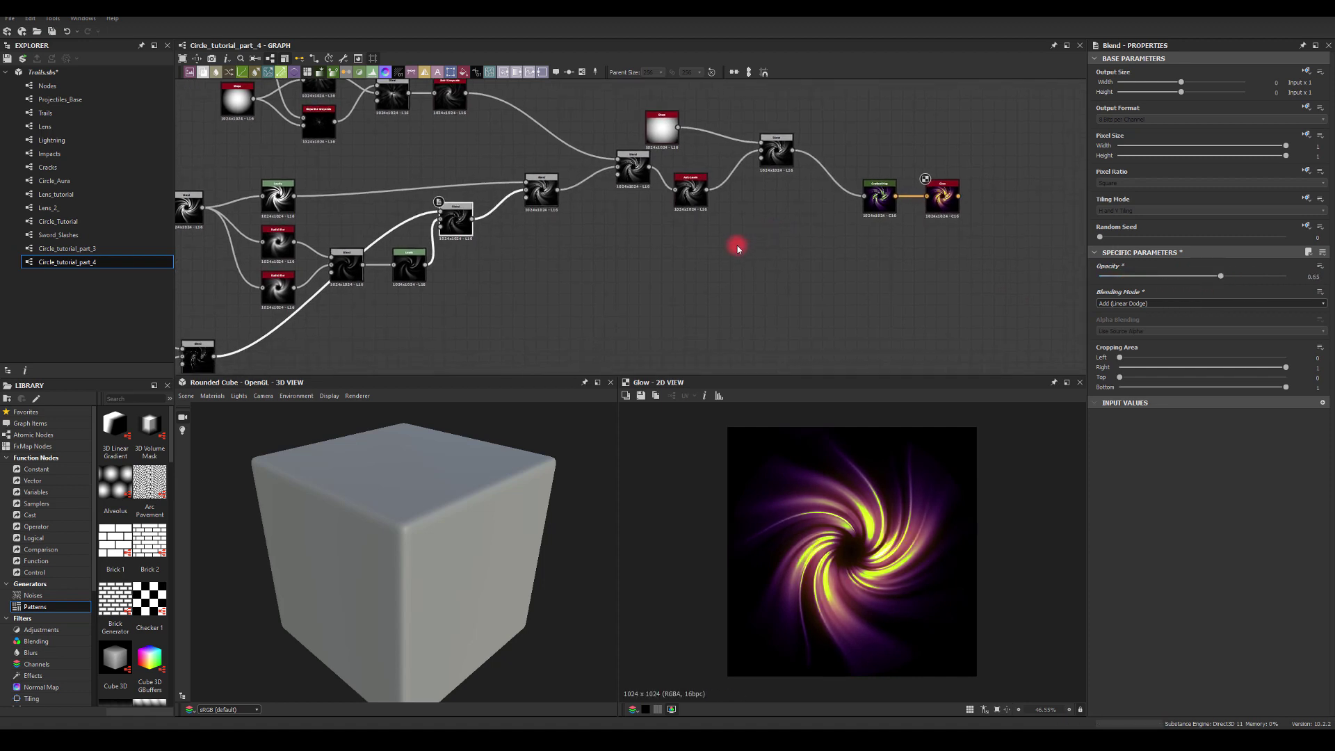
scroll(737, 245, down, 4)
scroll(639, 207, up, 3)
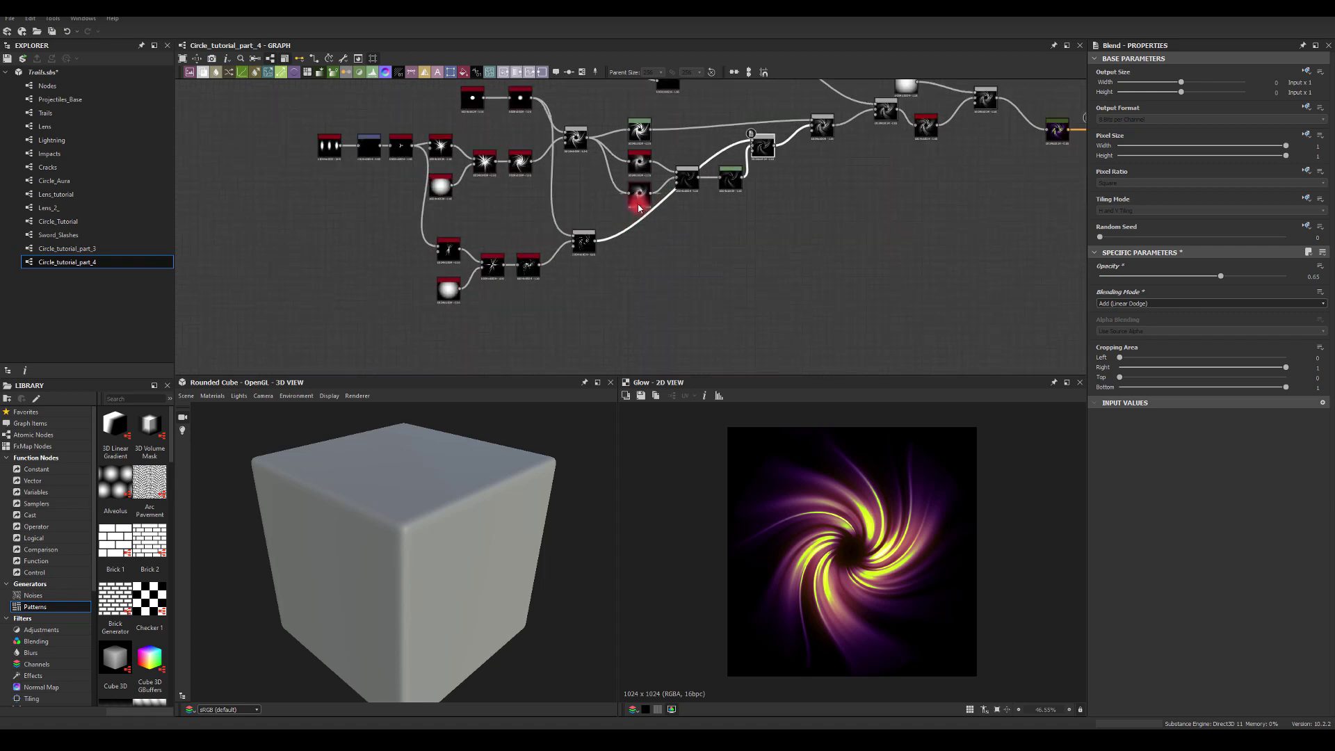
scroll(606, 198, up, 3)
click(663, 191)
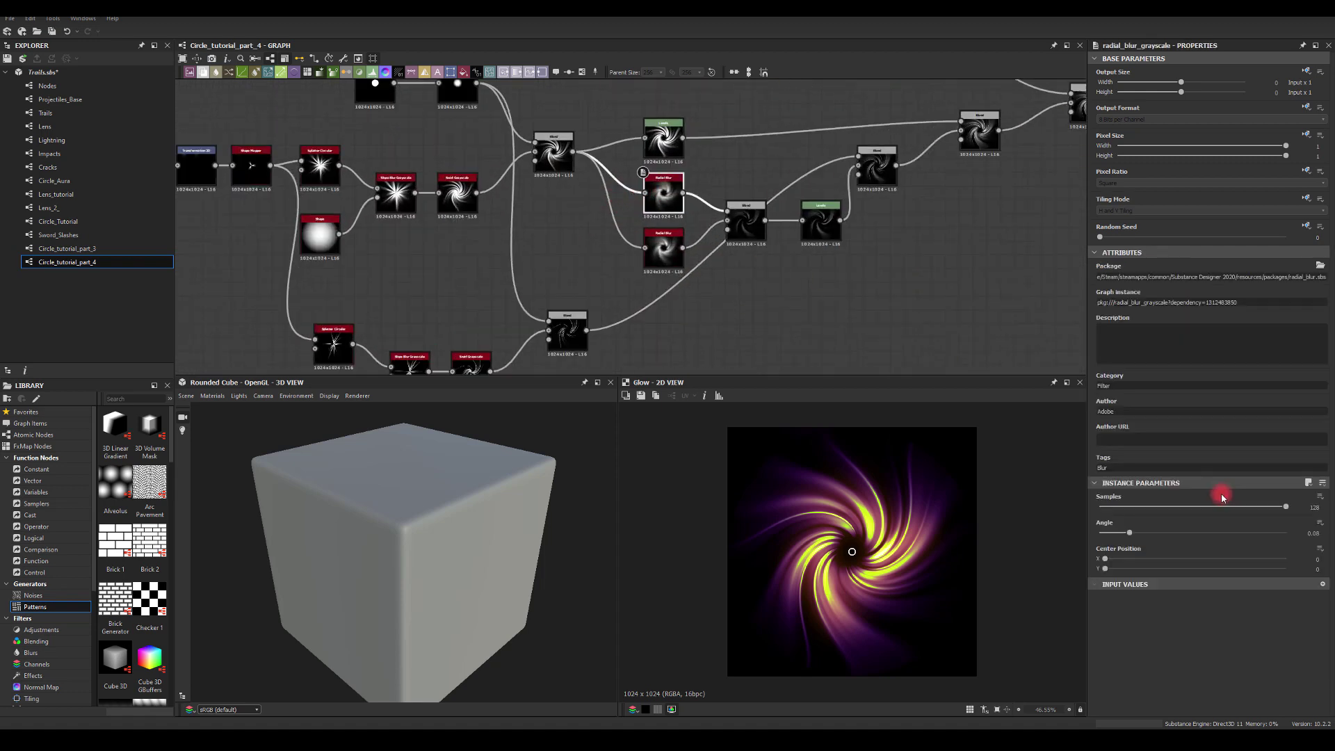
drag(1128, 534, 1192, 532)
click(653, 249)
- Duplicate the Gradient Map and Glow nodes with their input connection and place the copies below the originals
scroll(799, 349, down, 2)
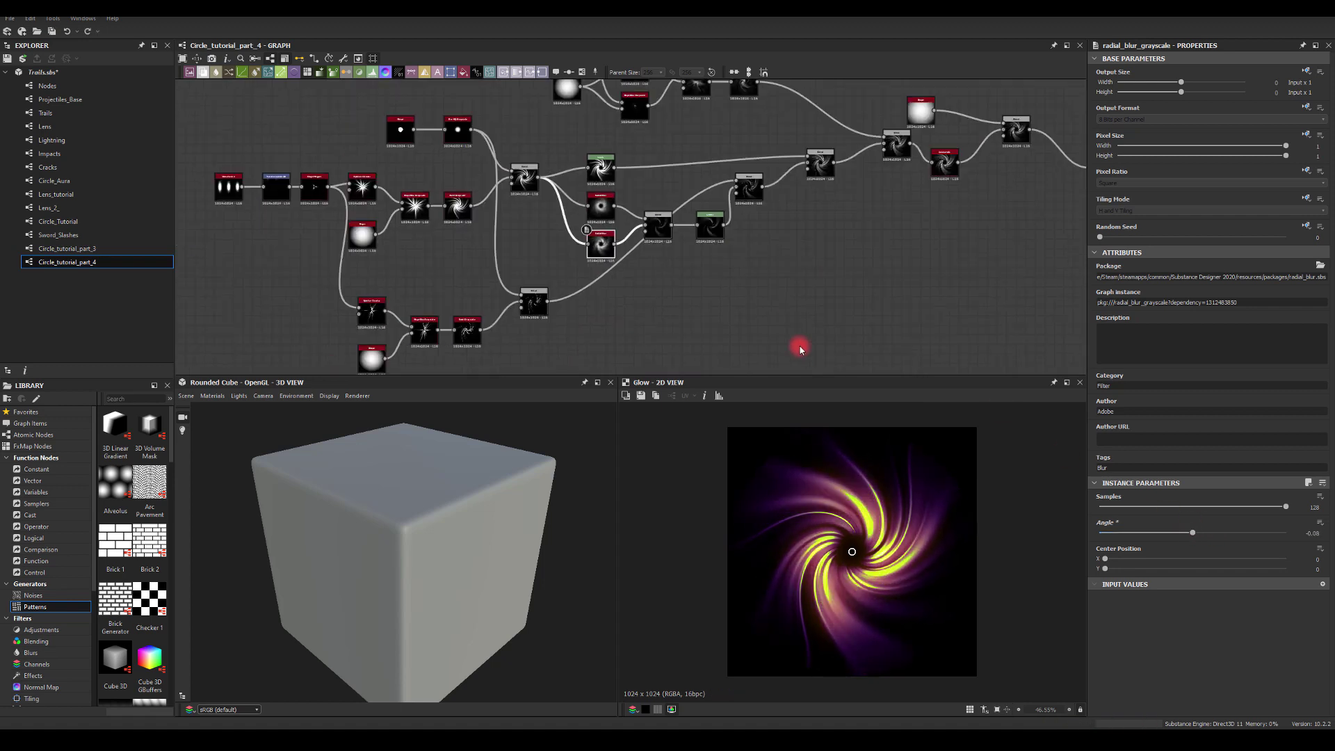
scroll(854, 581, down, 1)
middle_drag(955, 267, 685, 240)
drag(915, 173, 849, 134)
key(ctrl+d)
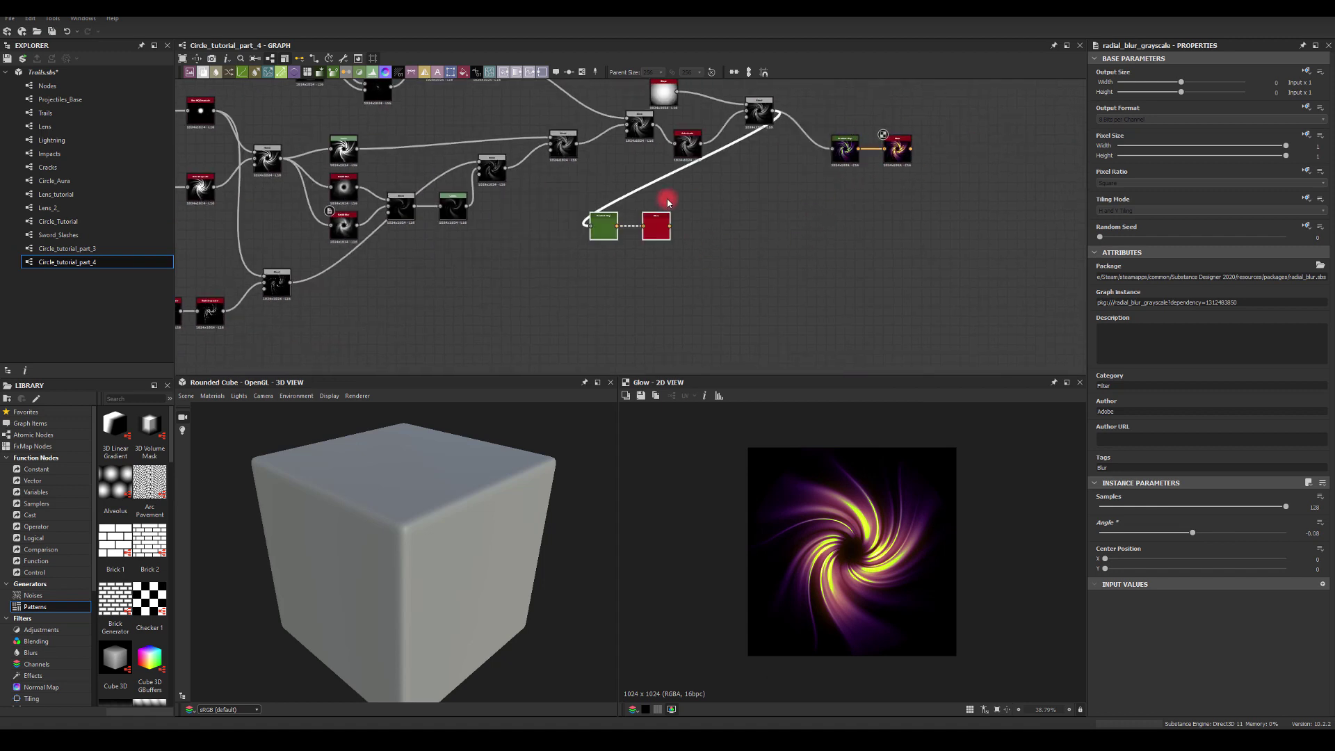
drag(660, 226, 900, 192)
click(781, 169)
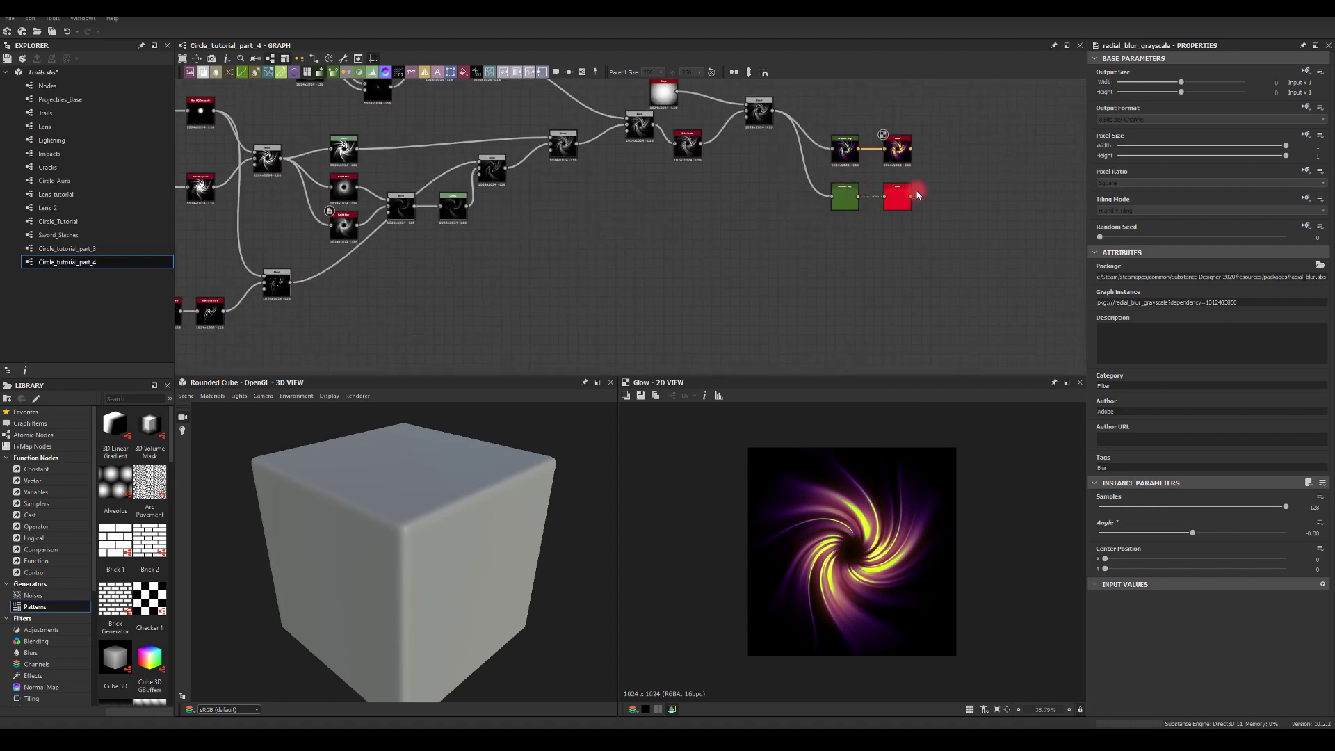
- Open the duplicated Gradient Map's gradient for editing and shift its grey-purple middle key to a dull reddish grey
scroll(849, 262, up, 3)
click(850, 212)
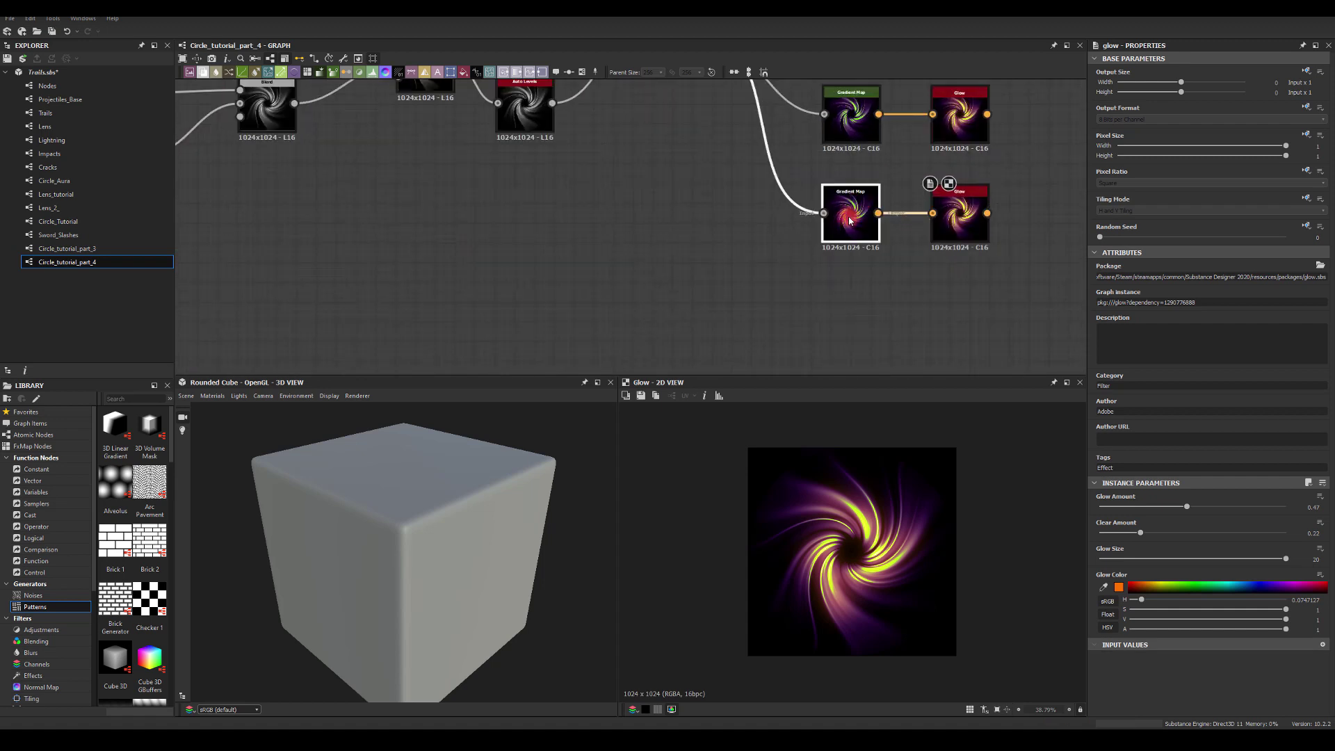
click(1295, 368)
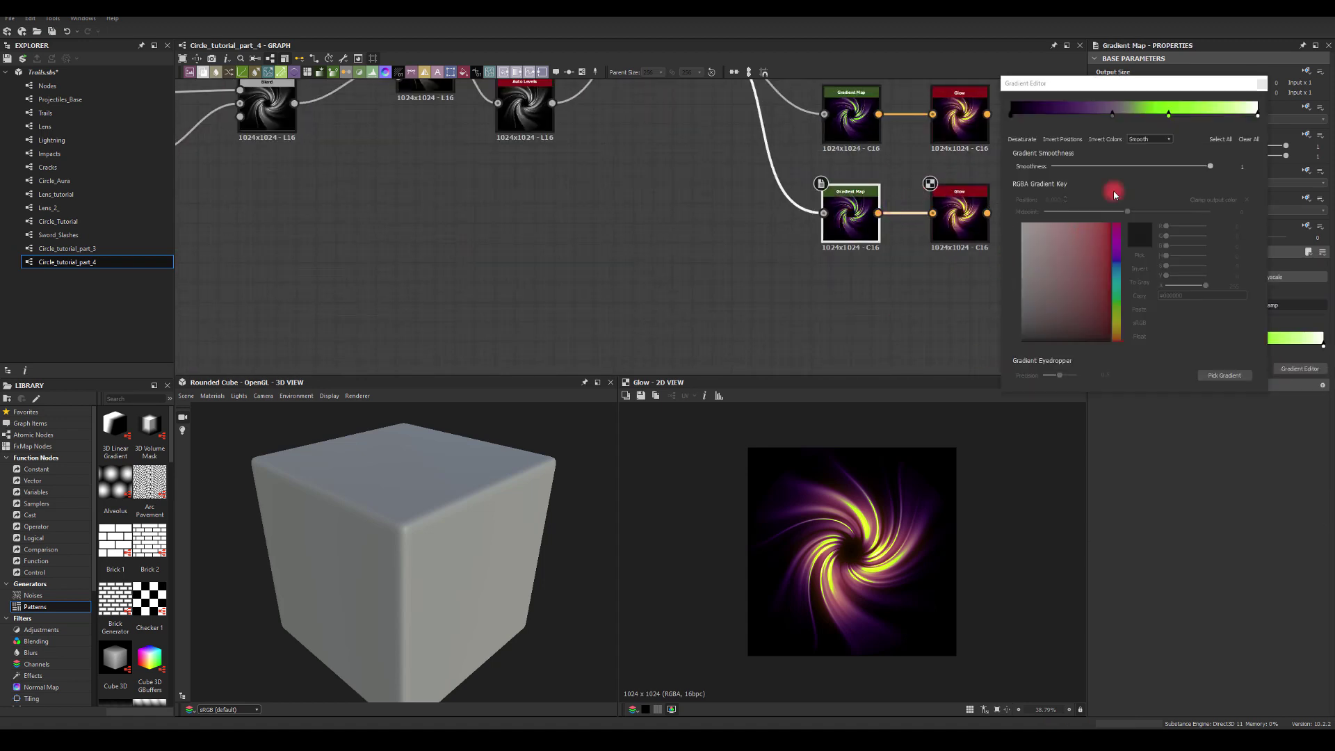
click(1111, 117)
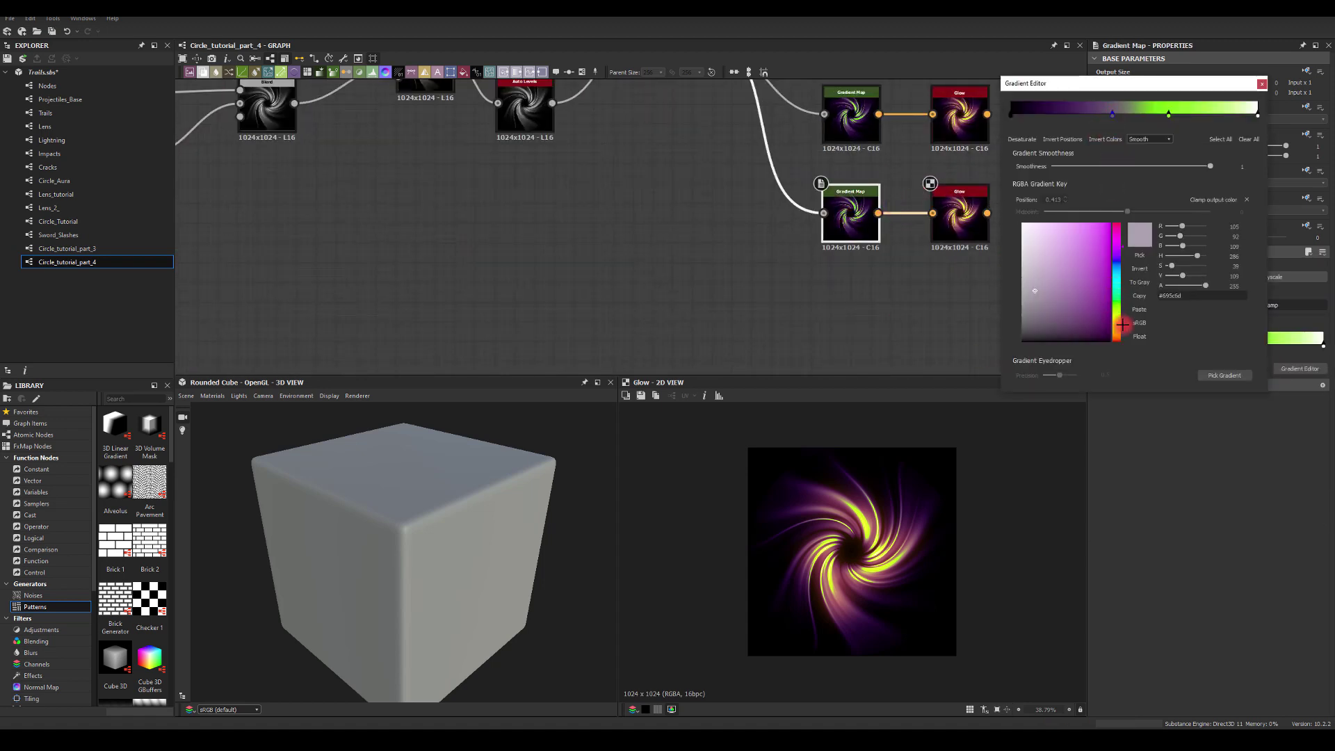
drag(1118, 325, 1036, 297)
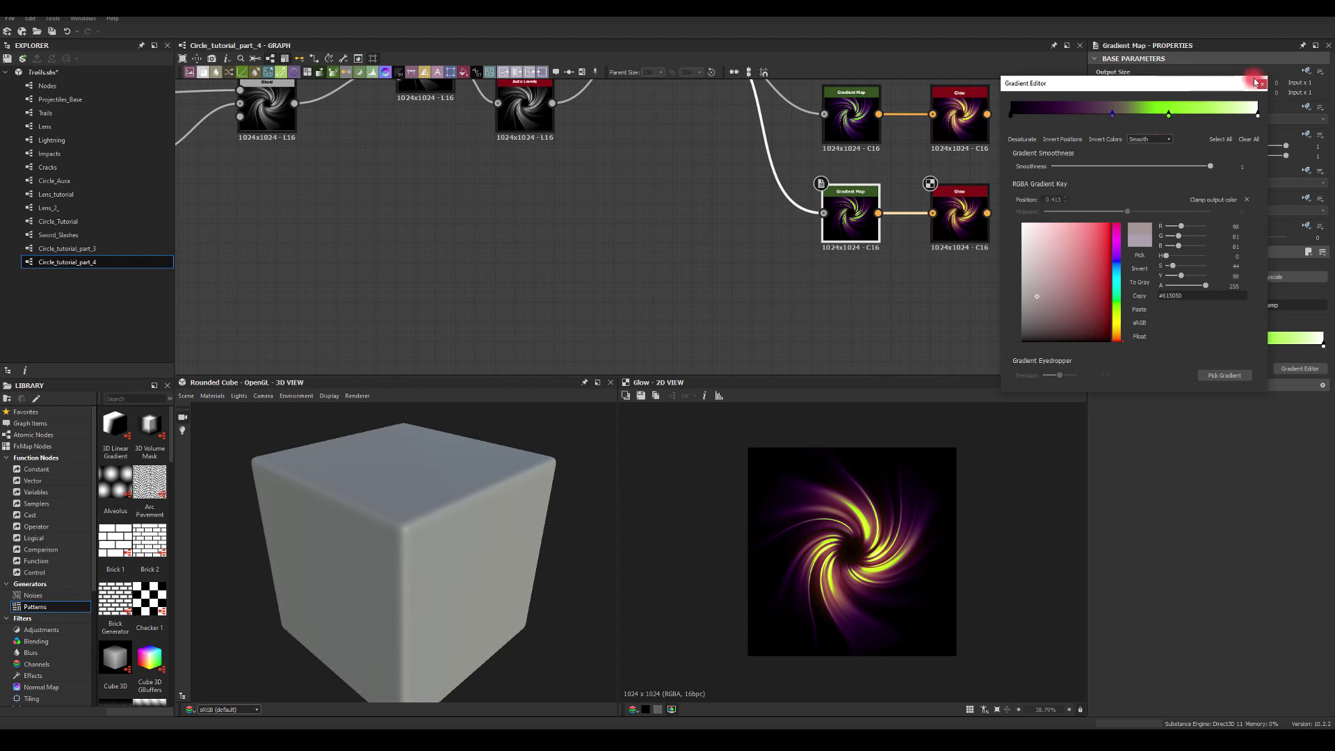
- Recolour the gradient's bright green key to a saturated yellow with hue 48
click(1168, 114)
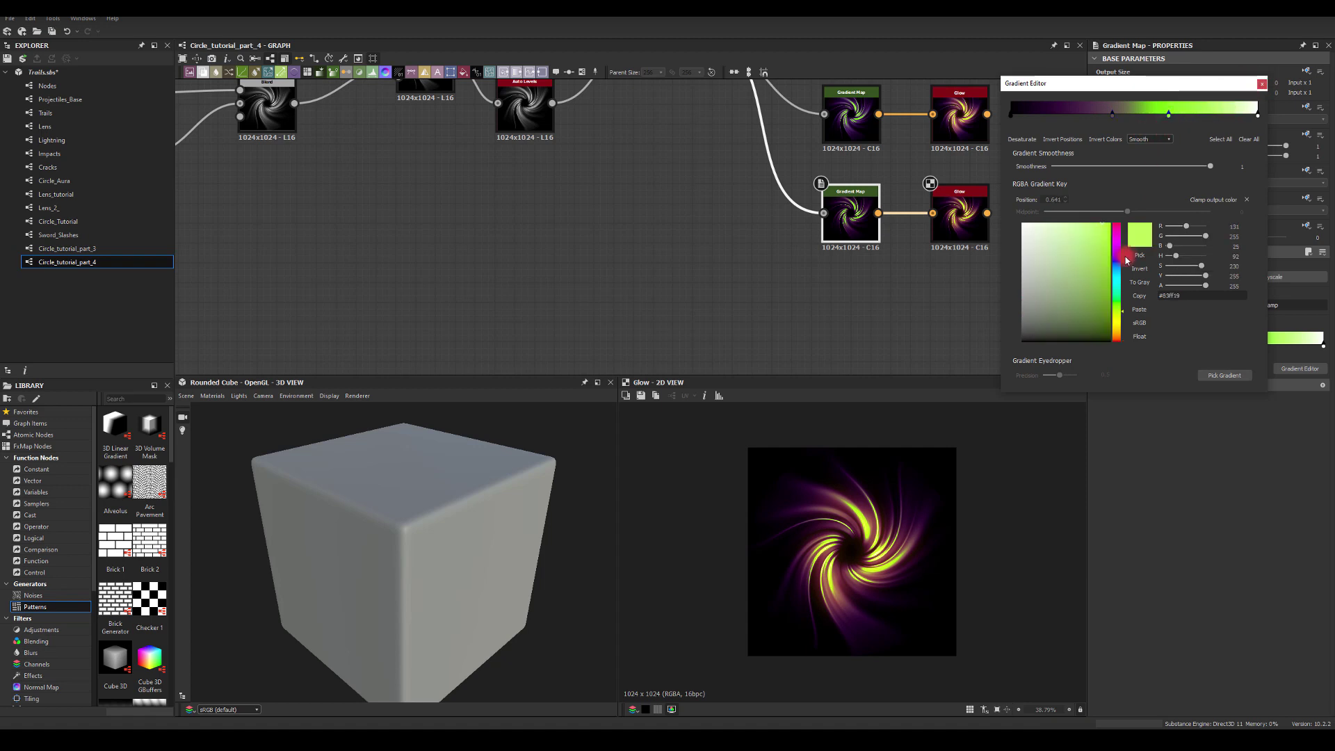
click(1116, 333)
drag(1087, 275, 1130, 200)
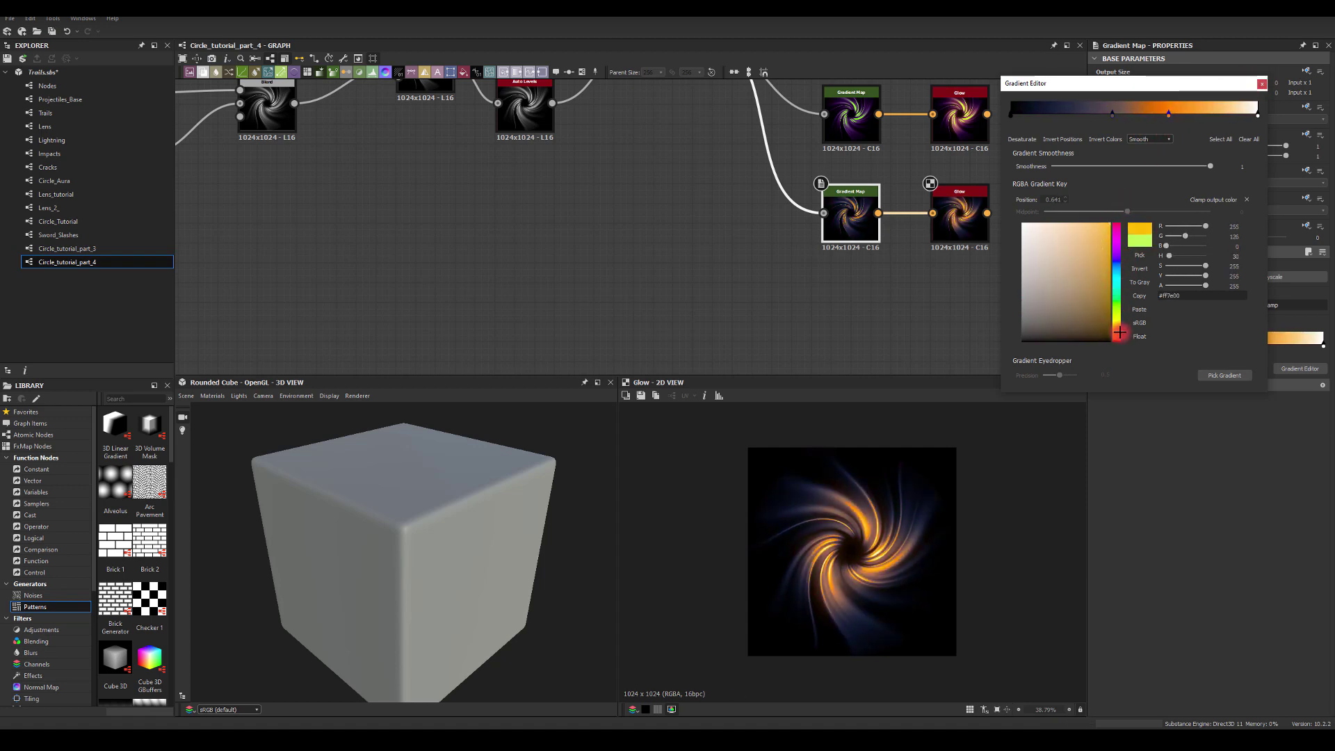
drag(1120, 333, 1119, 325)
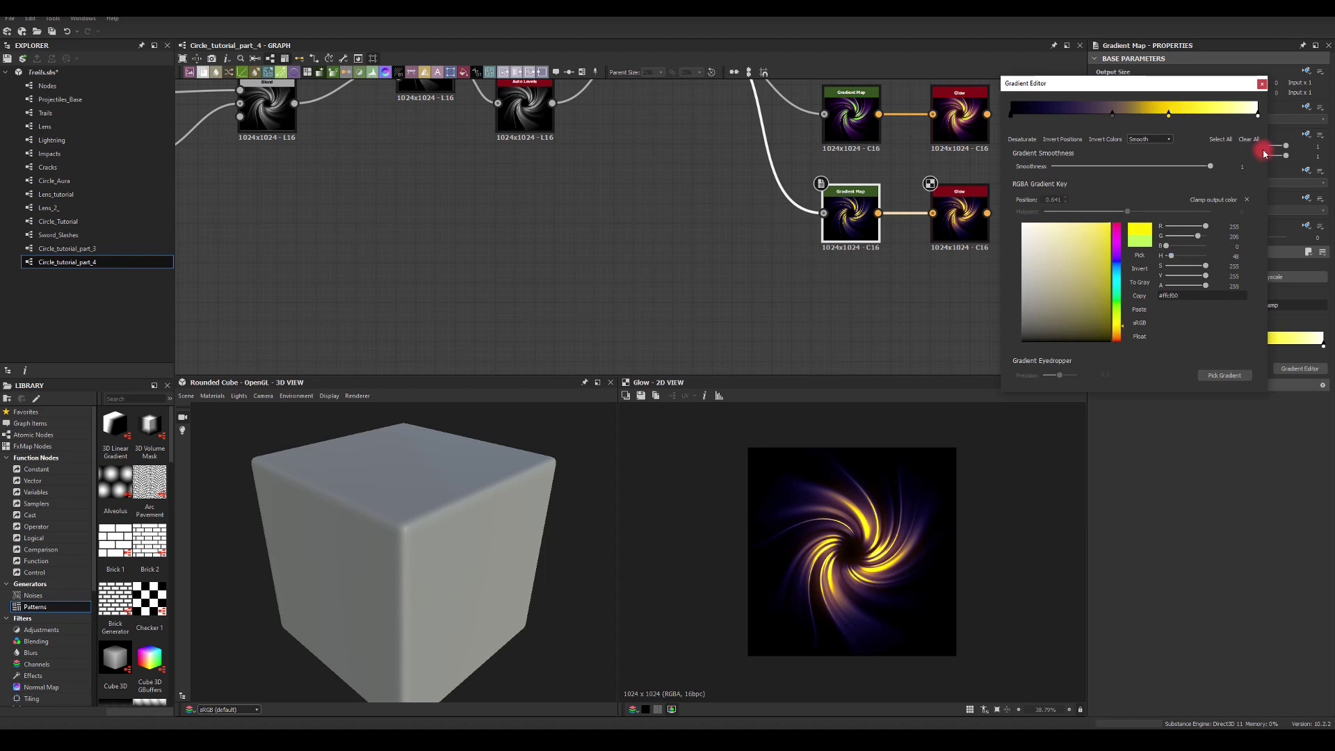
- Recolour the gradient's dull middle key to a strong orange
click(1111, 115)
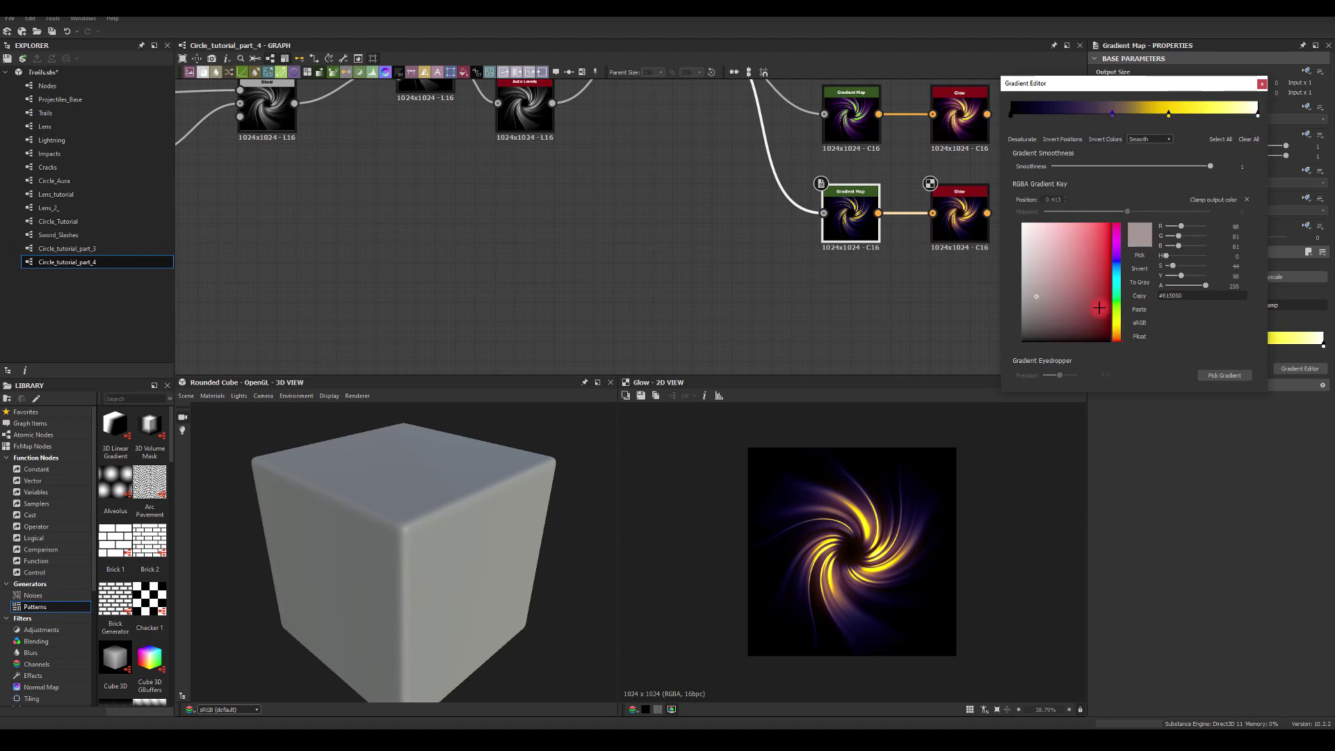
drag(1099, 307, 1090, 247)
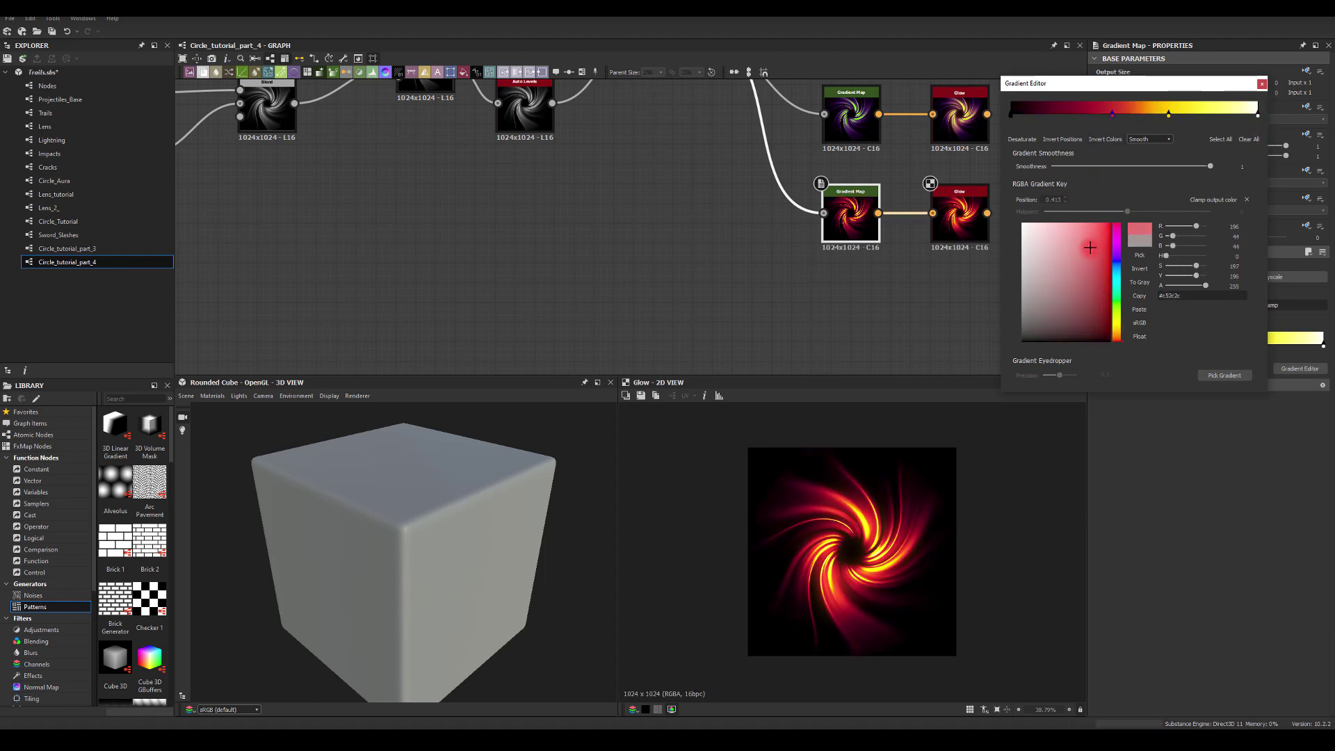
drag(1119, 338, 1118, 336)
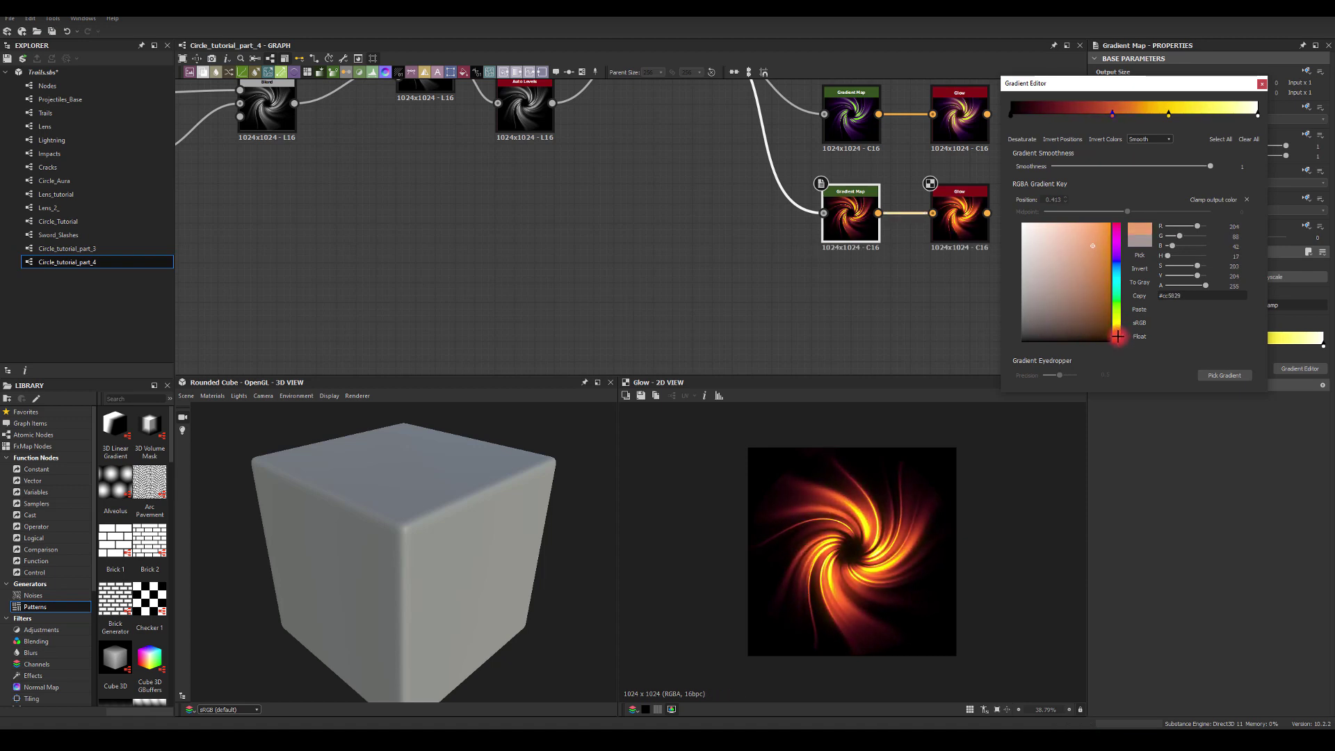
- Move the yellow gradient key to position 0.605 and the white key to 0.844, and close the gradient editor
mouse_move(1170, 114)
mouse_down()
mouse_move(1157, 116)
mouse_move(1189, 116)
mouse_move(1159, 116)
mouse_up()
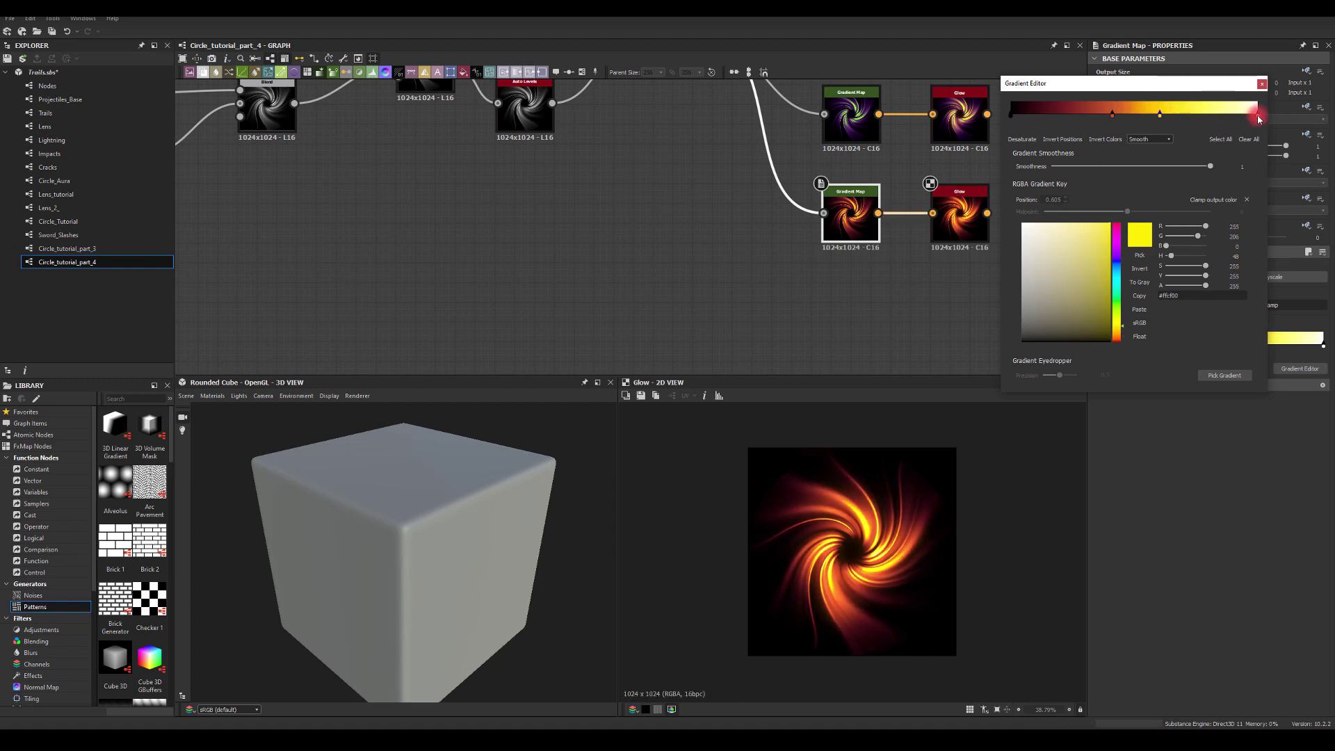
drag(1258, 118, 1219, 119)
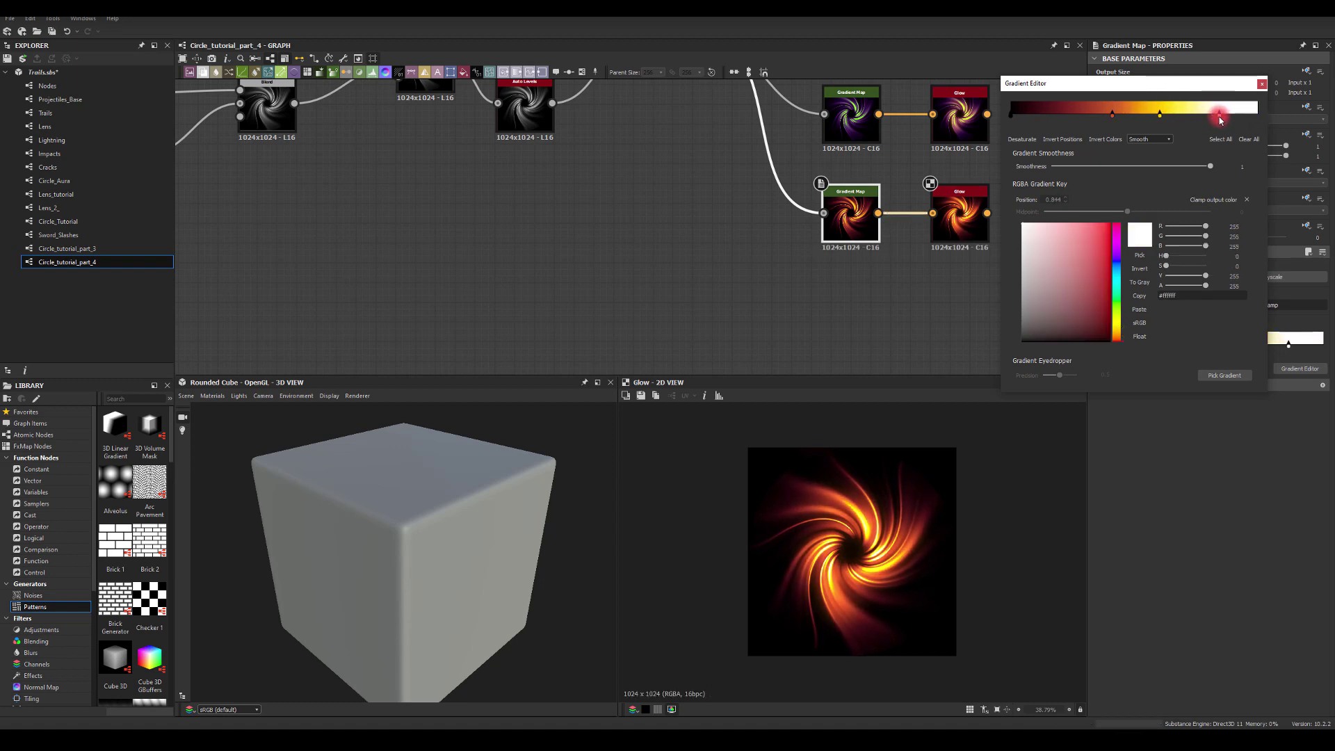
click(1262, 82)
- Compare the purple Glow output with the fiery Glow output in the 2D view
double_click(958, 120)
click(964, 226)
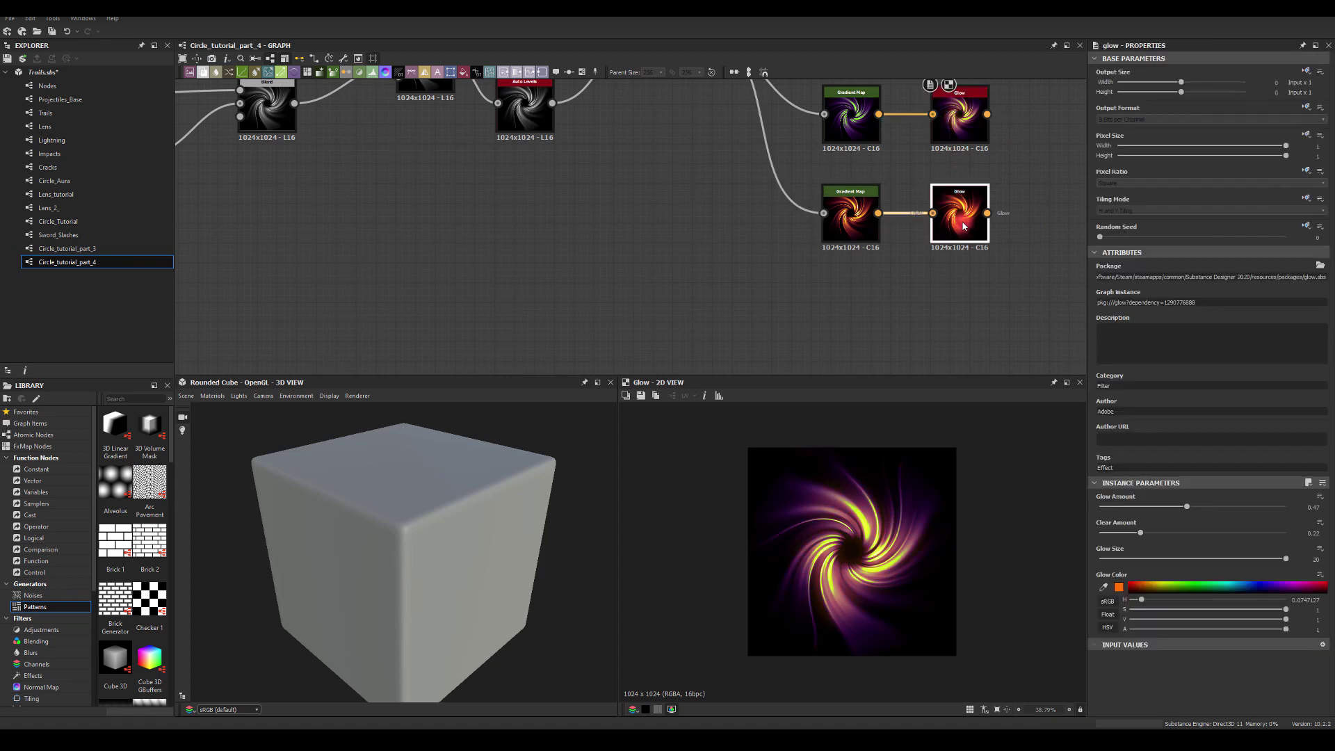
double_click(964, 226)
- Move both Gradient Map and Glow pairs up together so they sit level with the final Blend node
scroll(748, 223, down, 3)
scroll(810, 247, down, 2)
drag(844, 203, 977, 354)
drag(935, 304, 927, 238)
click(836, 321)
scroll(593, 299, down, 2)
middle_drag(592, 299, 763, 278)
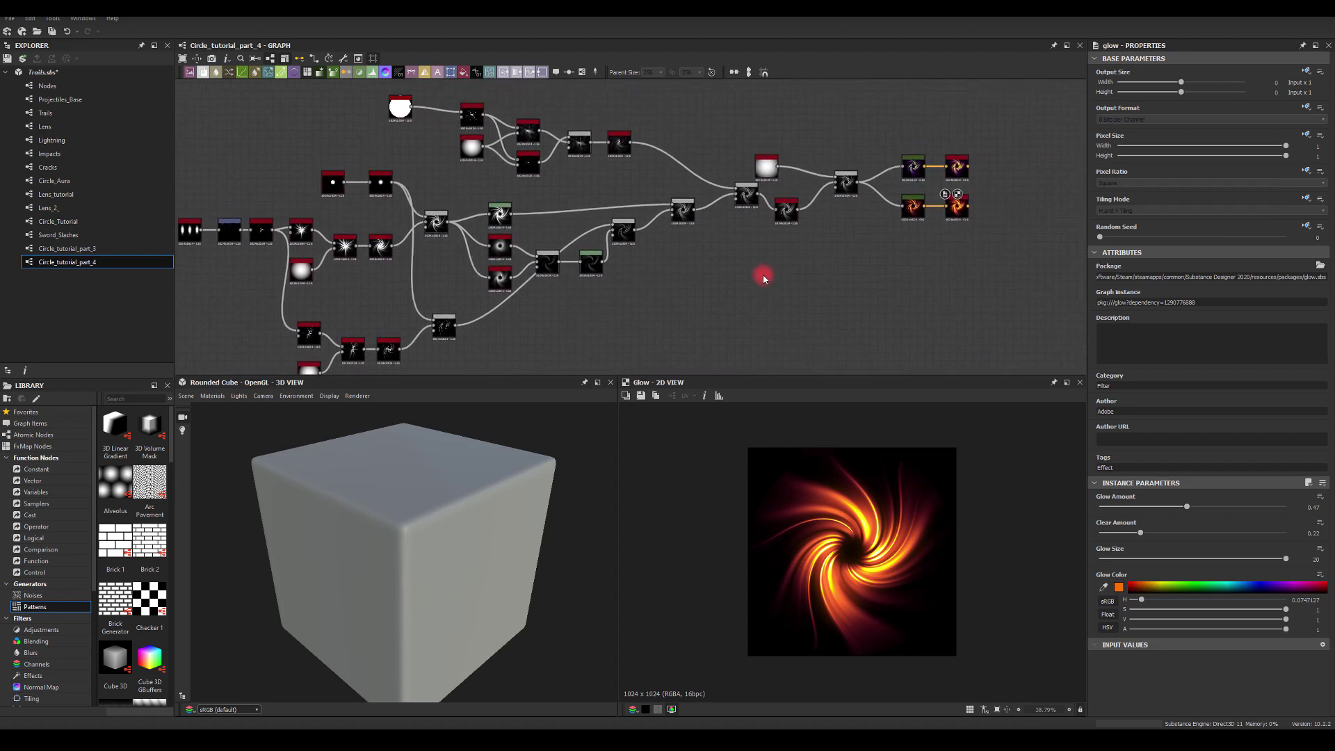
- Set the opacity of the Subtract Blend node that merges the upper branch into the swirl to 0.28
scroll(763, 278, down, 2)
middle_drag(483, 199, 503, 130)
middle_drag(833, 290, 823, 277)
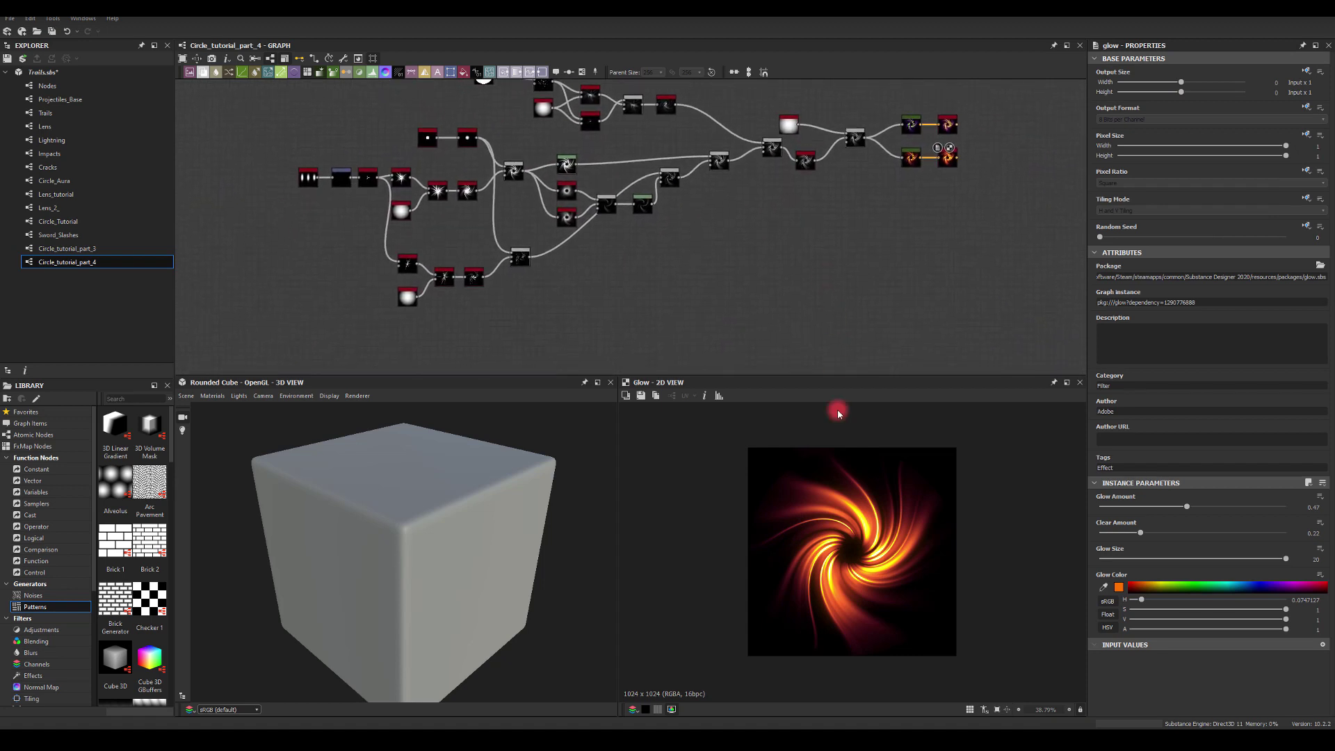
scroll(854, 243, up, 2)
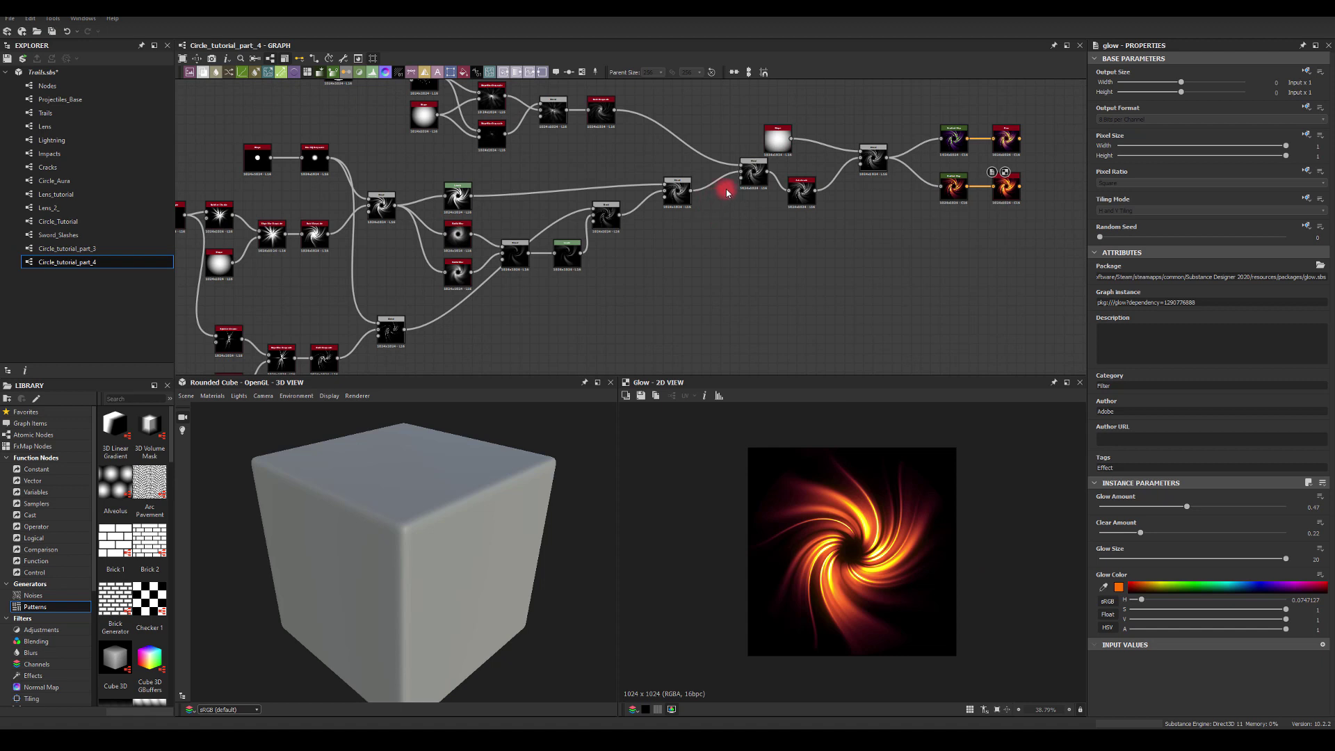
click(751, 169)
click(1187, 293)
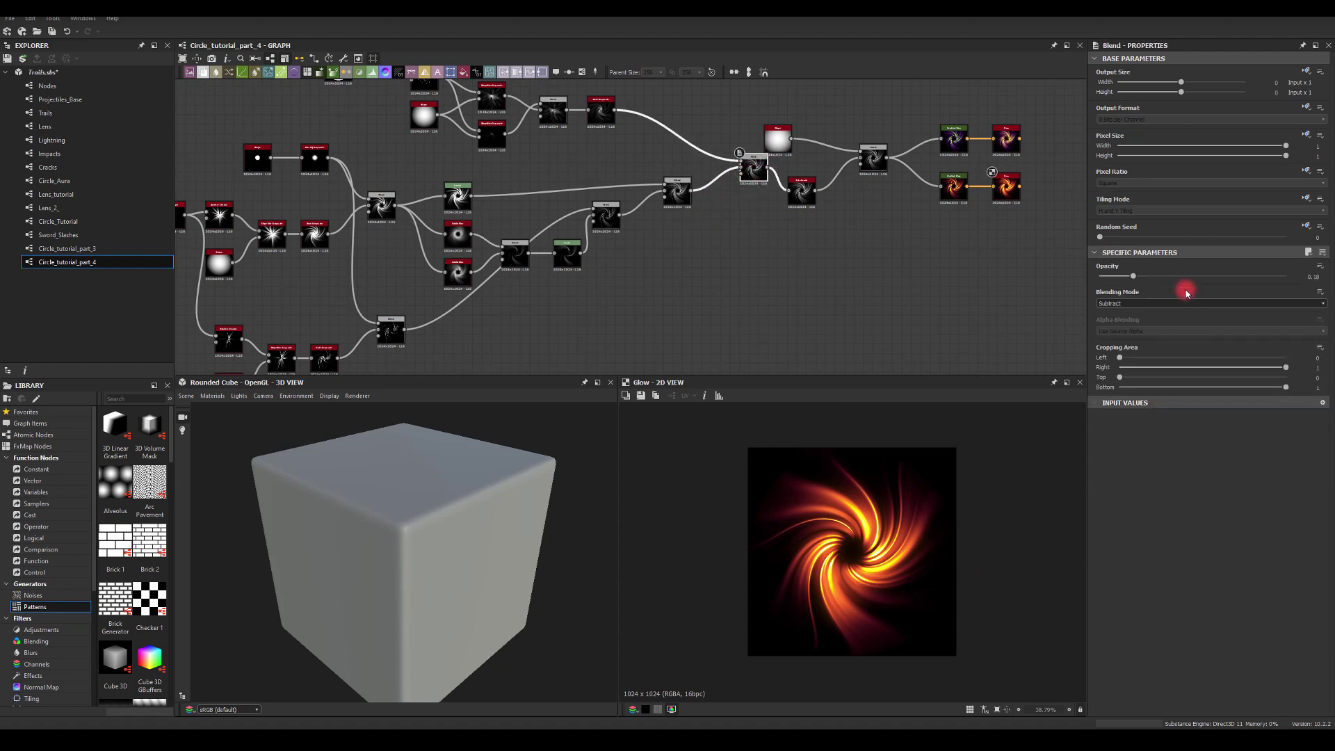
drag(1134, 280, 1221, 276)
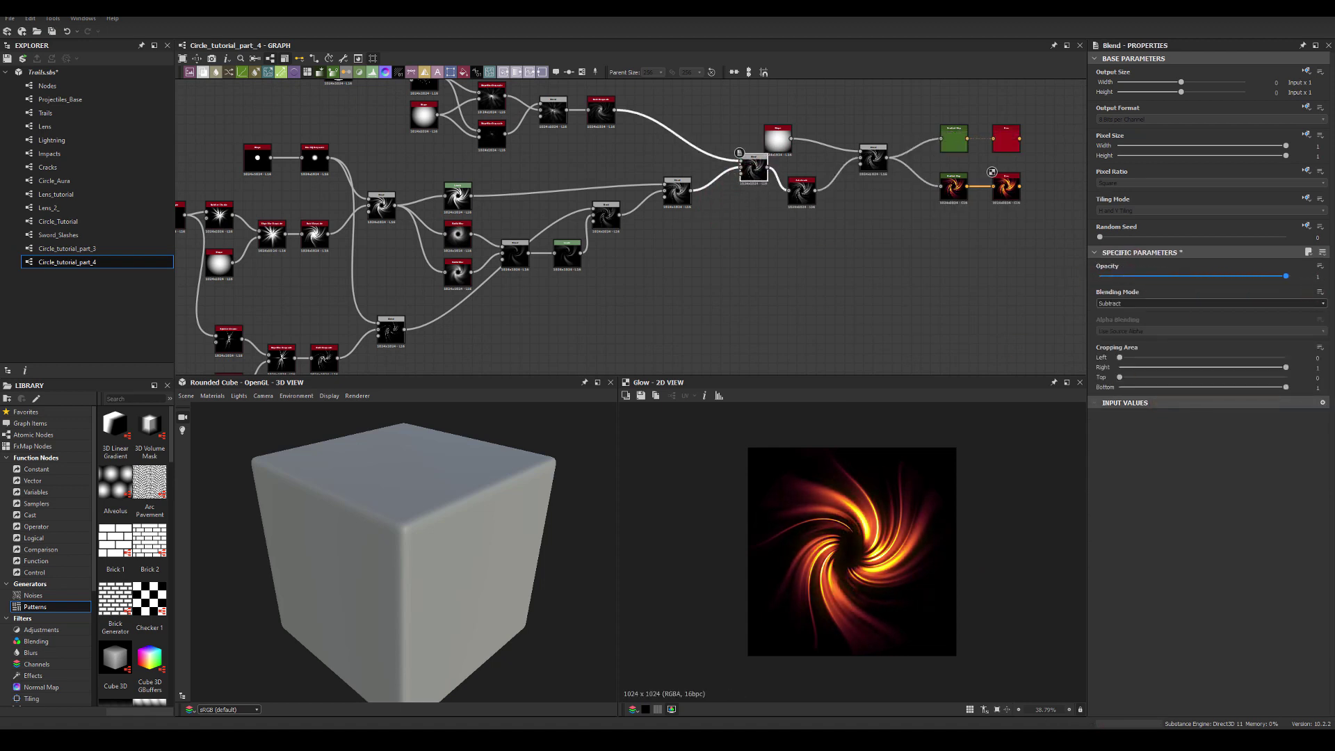
drag(1124, 291, 1151, 292)
- Set the opacity of the Add (Linear Dodge) Blend node that joins the lower ray branch to 0.34
middle_drag(612, 254, 691, 240)
click(677, 205)
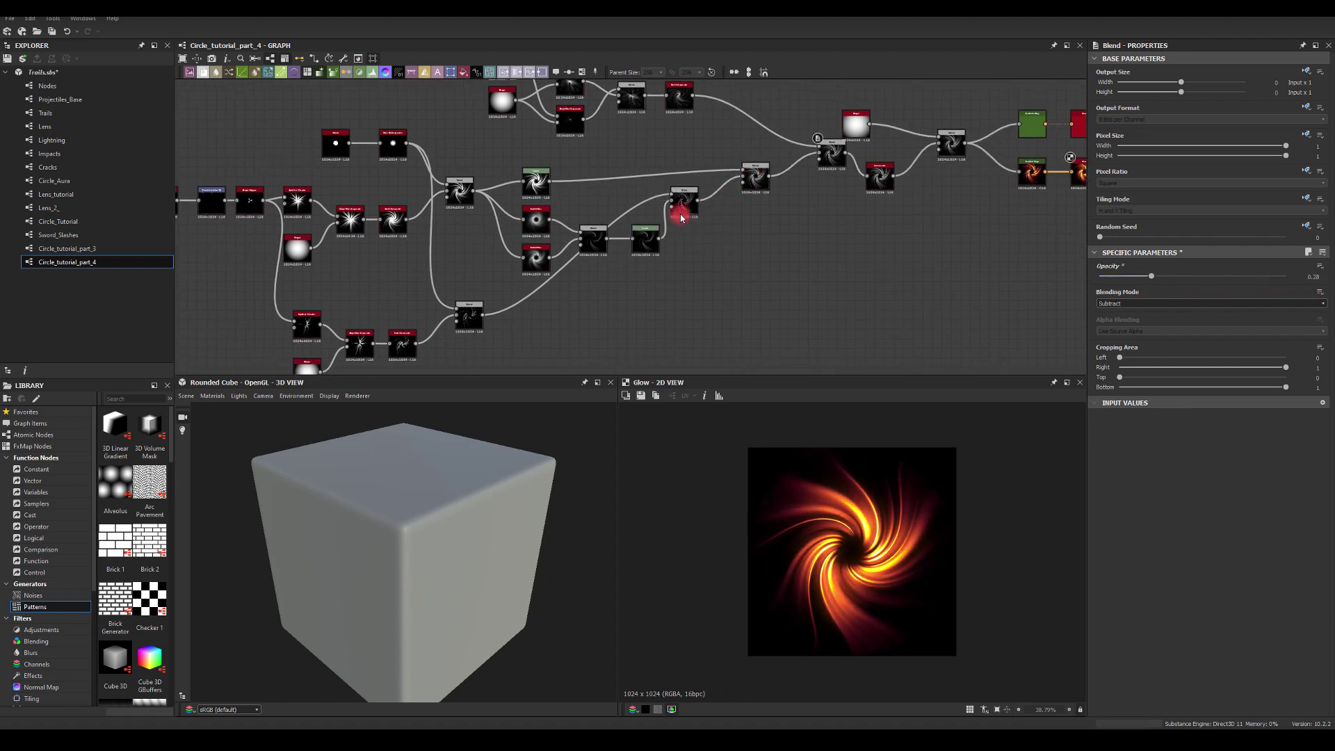
click(689, 202)
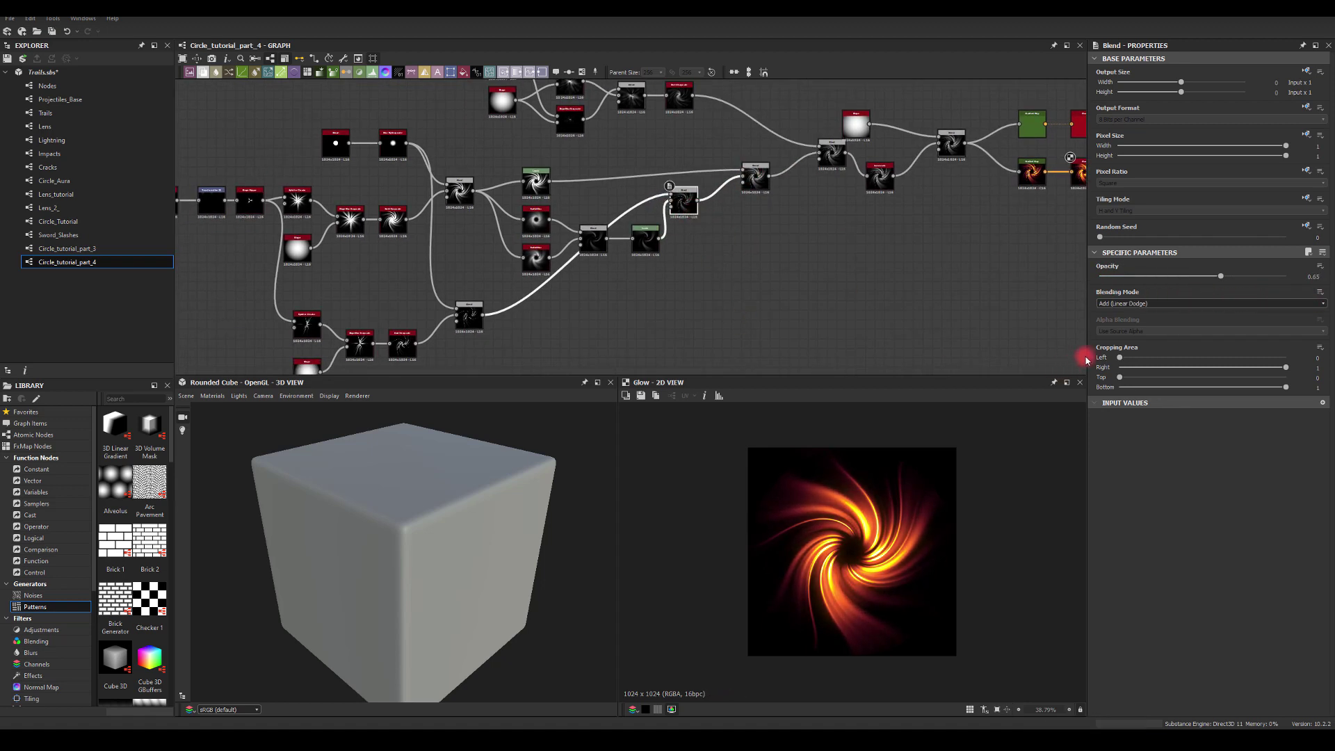
drag(1208, 280, 1116, 299)
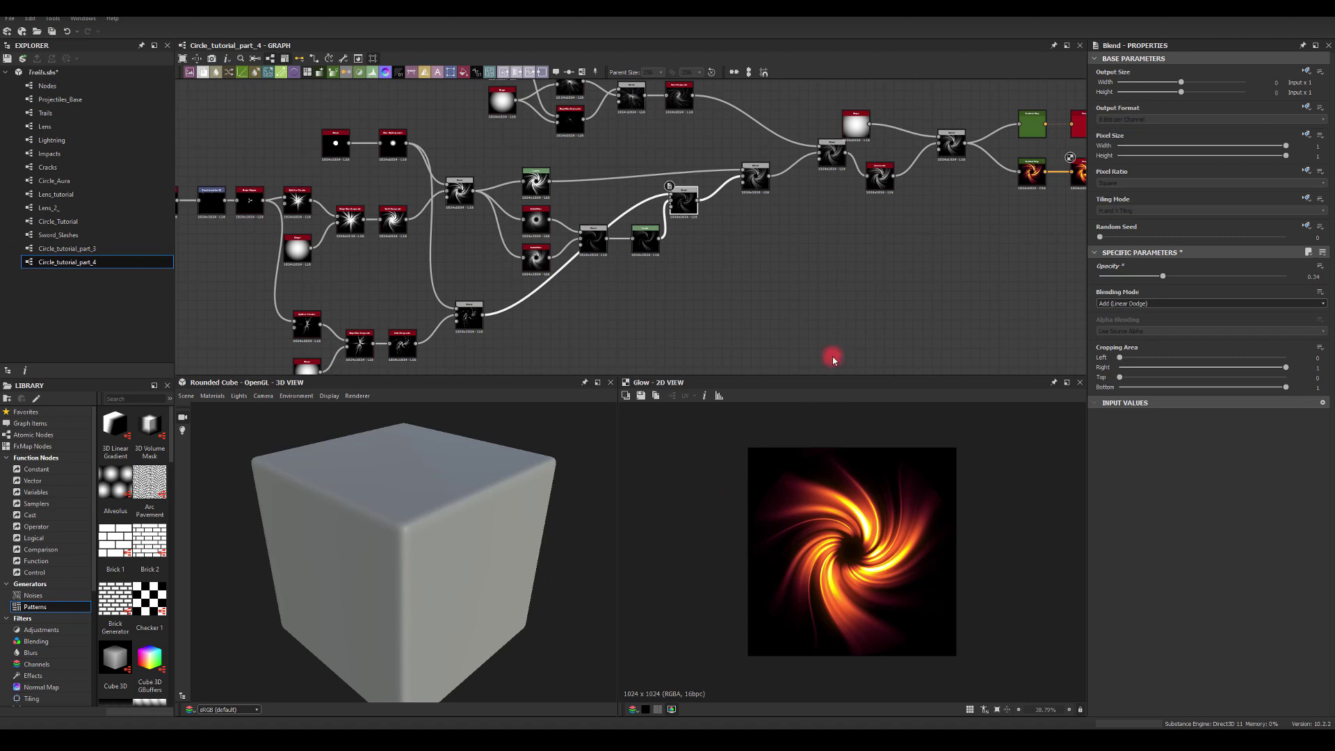
- Select the purple Glow node to refresh it and display the fiery Glow output in the 2D view
middle_drag(843, 298, 625, 296)
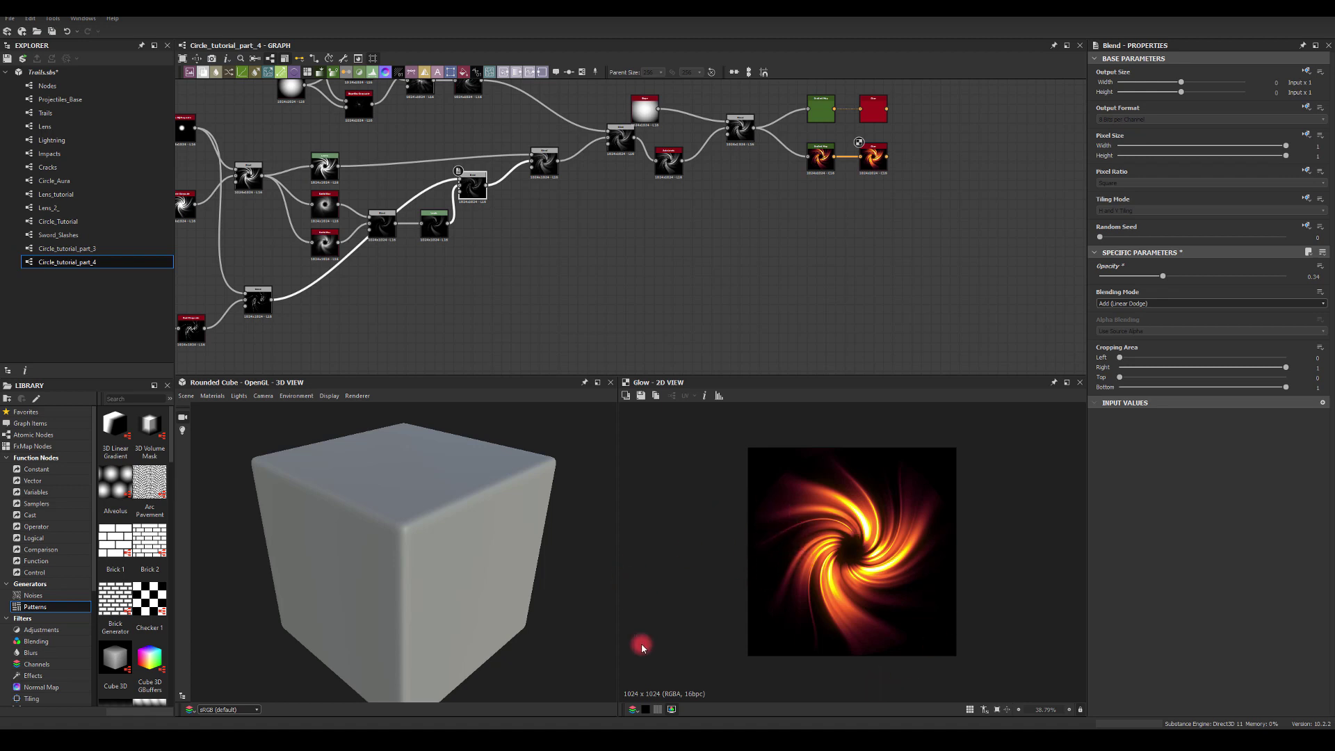
middle_drag(778, 271, 784, 301)
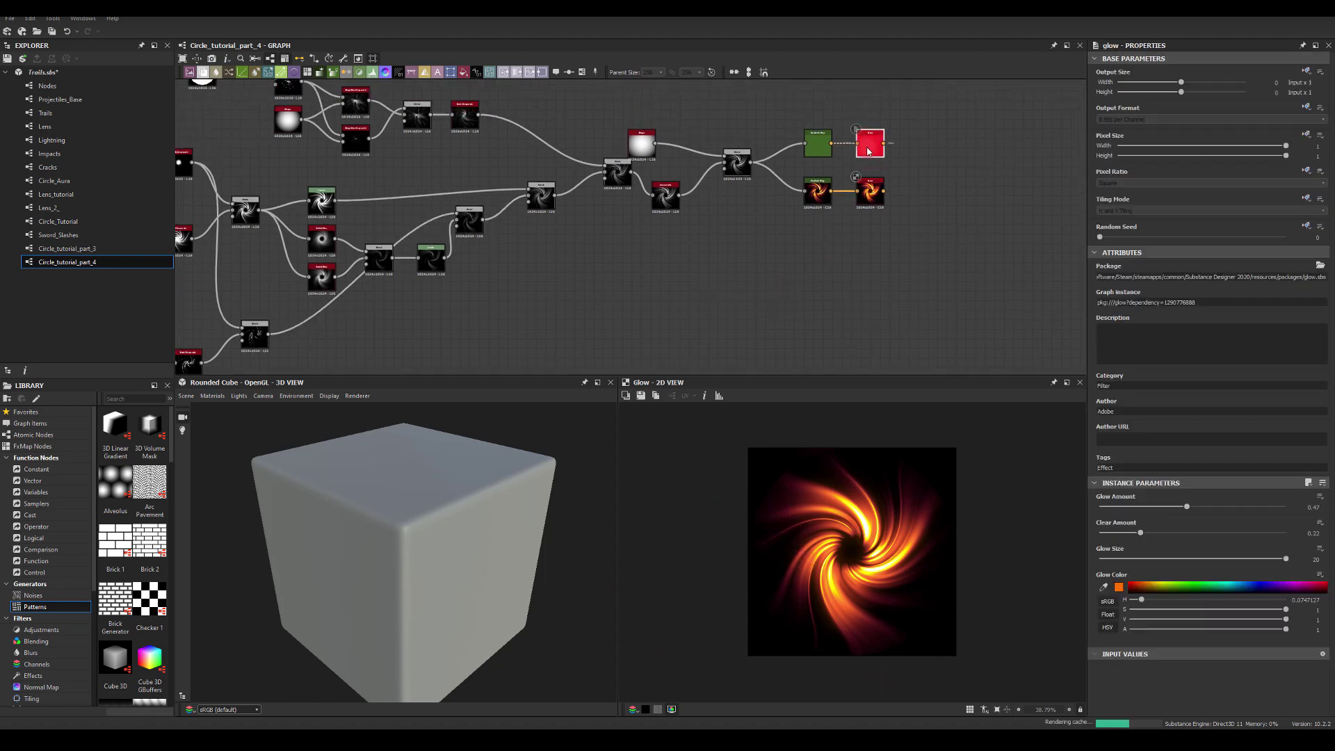
double_click(874, 201)
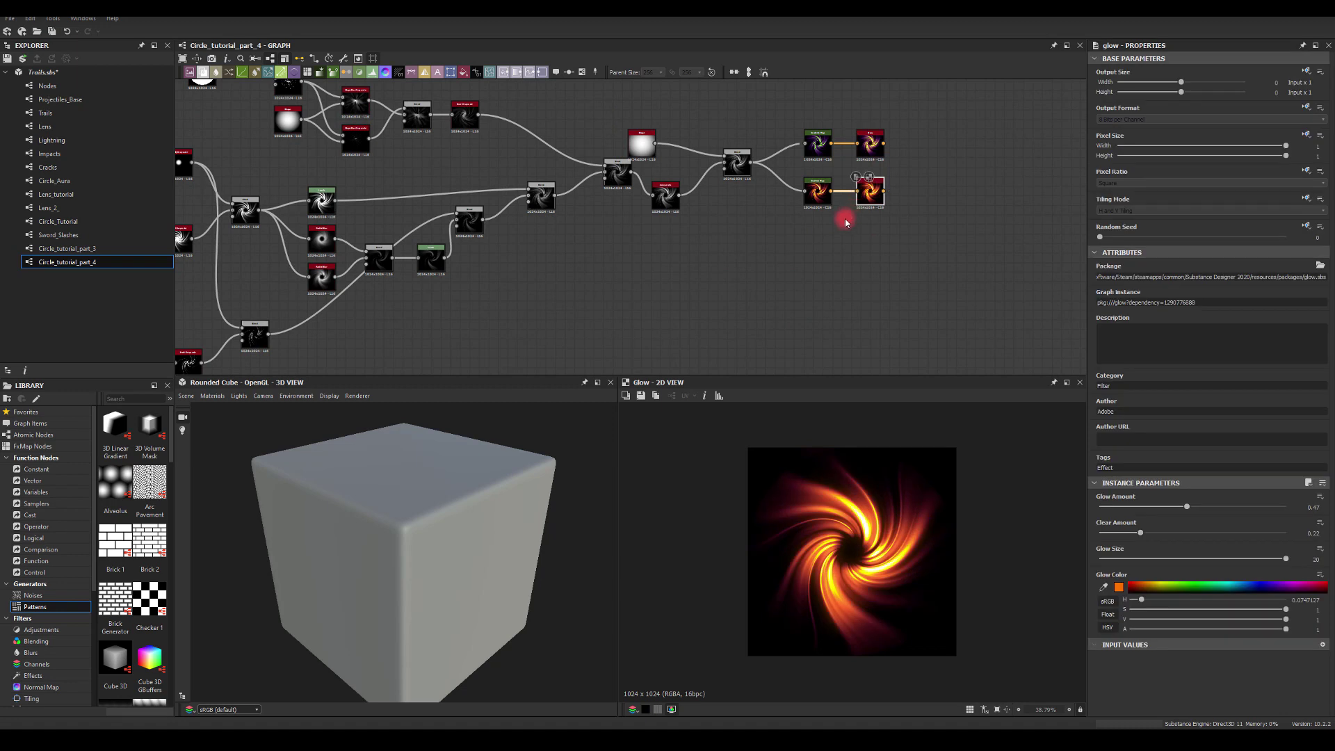
mouse_move(559, 283)
middle_down()
mouse_move(661, 259)
mouse_move(876, 317)
mouse_move(810, 278)
mouse_move(536, 272)
mouse_move(555, 274)
middle_up()
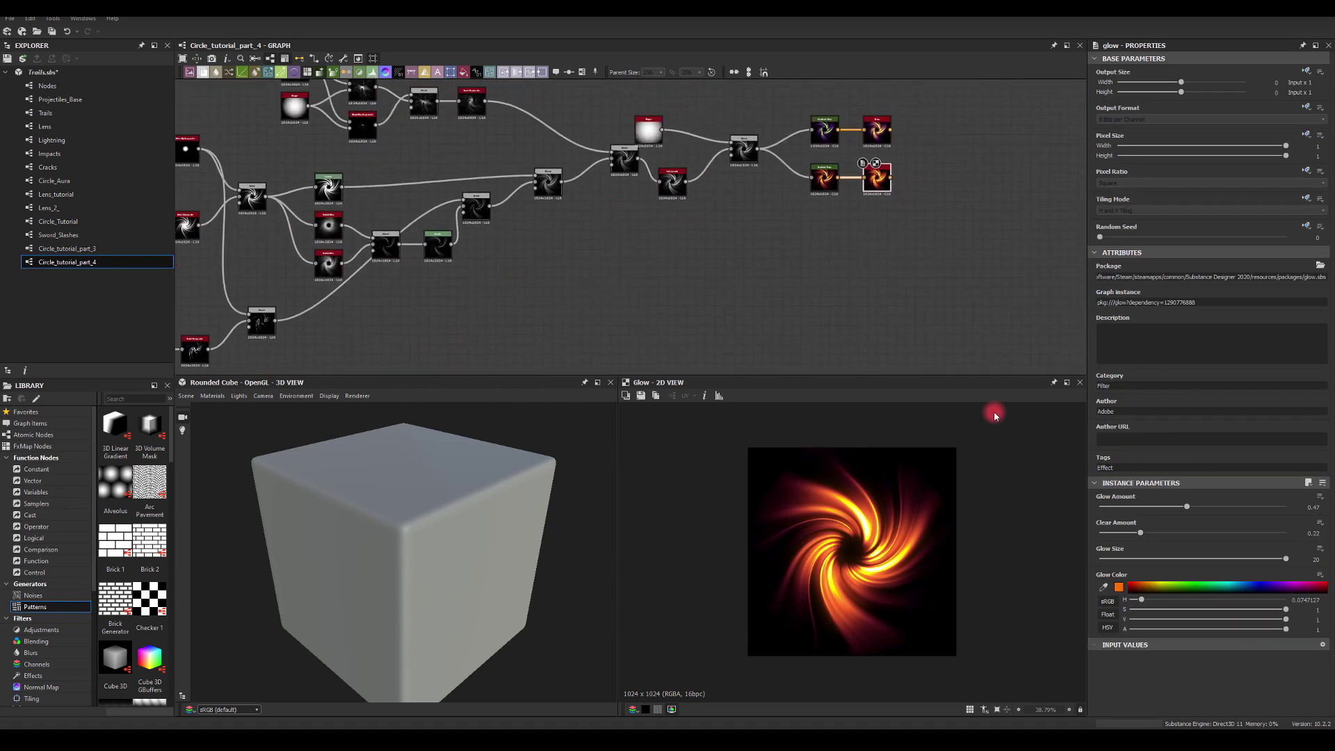